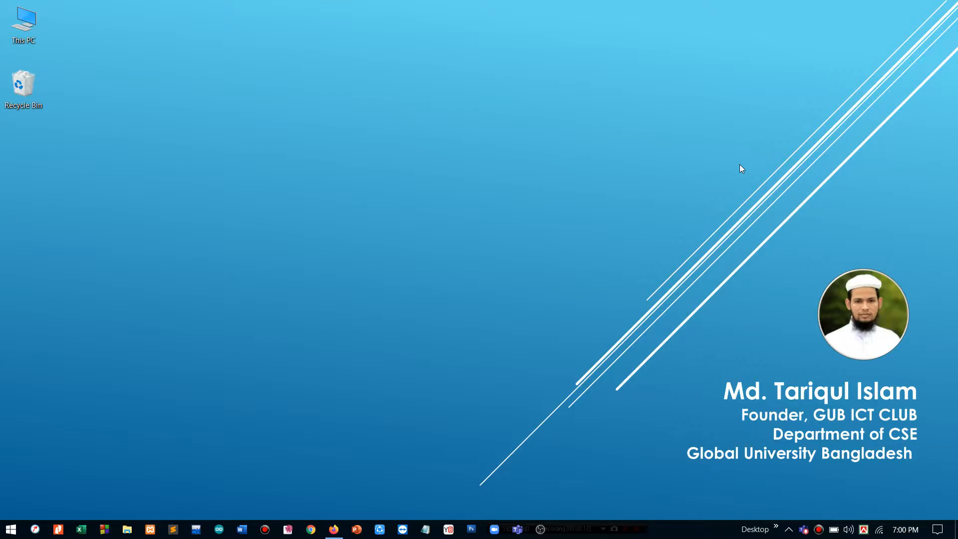
- Open XAMPP Control Panel from the tray, confirm Apache (80, 443) and MySQL (3306) are running, then minimize it
{"action": "left_click", "coordinate": [793, 532]}
{"action": "left_click", "coordinate": [834, 486]}
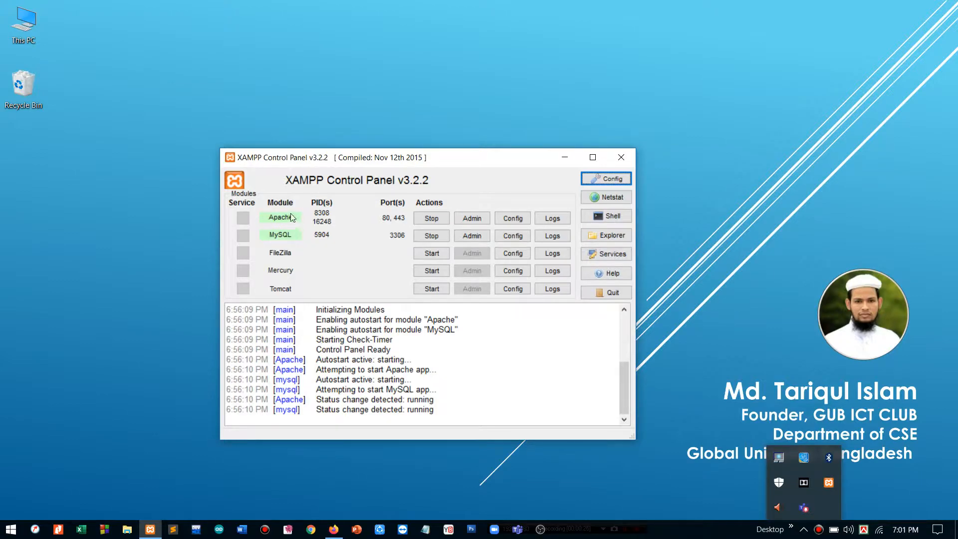
{"action": "left_click", "coordinate": [564, 159]}
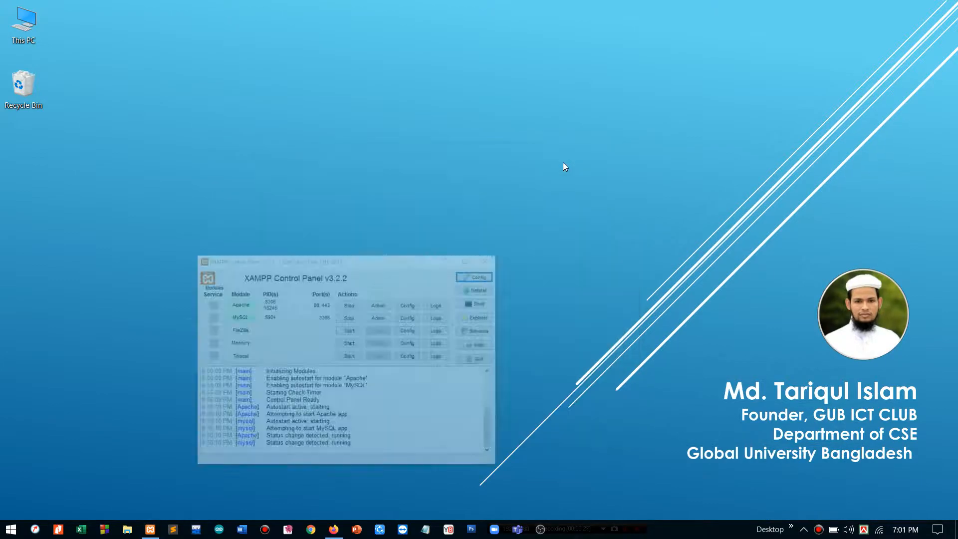
- Load the SKT Project site at localhost/ict in Firefox and scroll through the page
{"action": "left_click", "coordinate": [334, 529]}
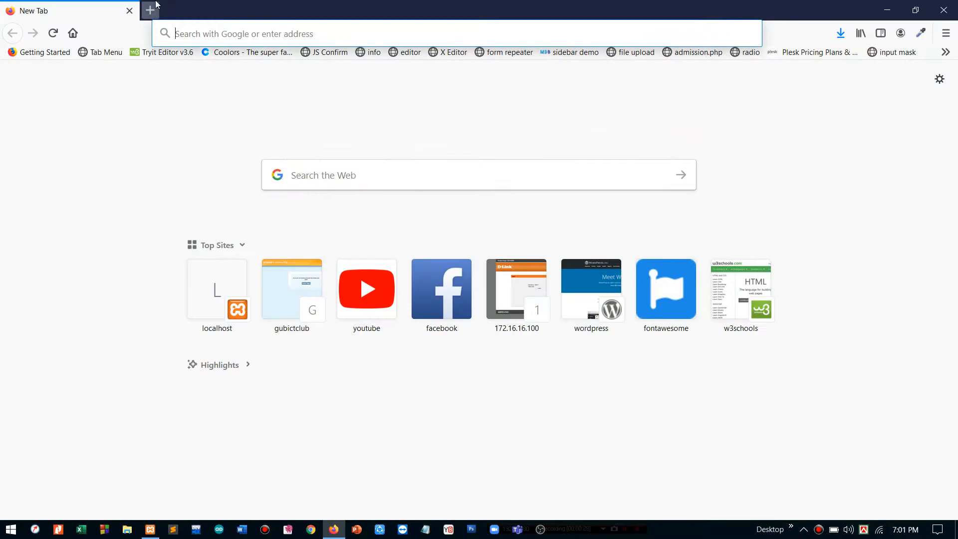
{"action": "type", "text": "localhost/"}
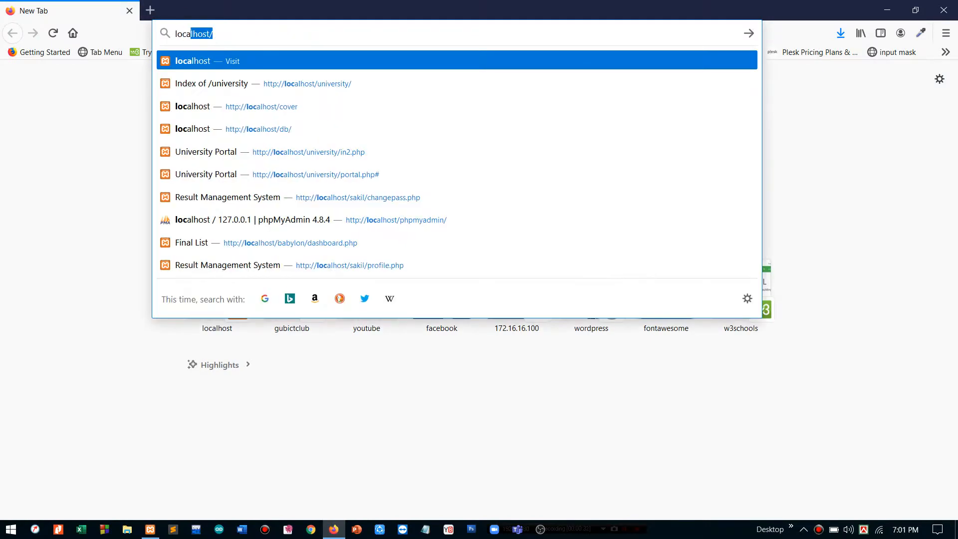
{"action": "key", "text": "Right"}
{"action": "type", "text": "i"}
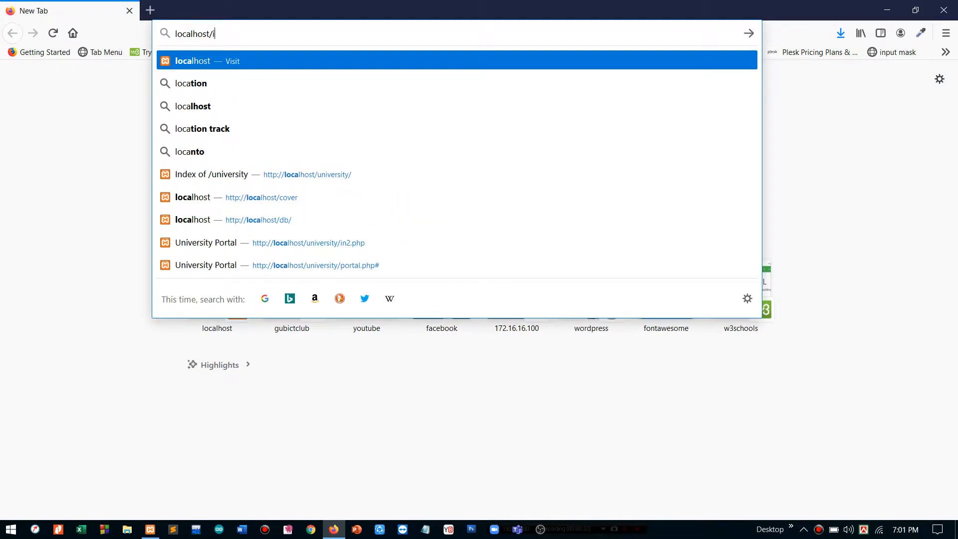
{"action": "type", "text": "ct"}
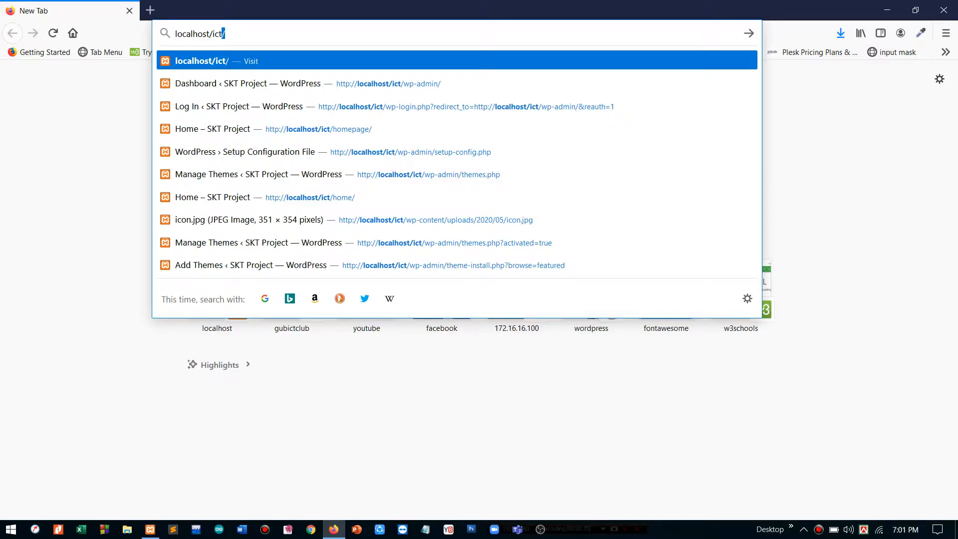
{"action": "key", "text": "Return"}
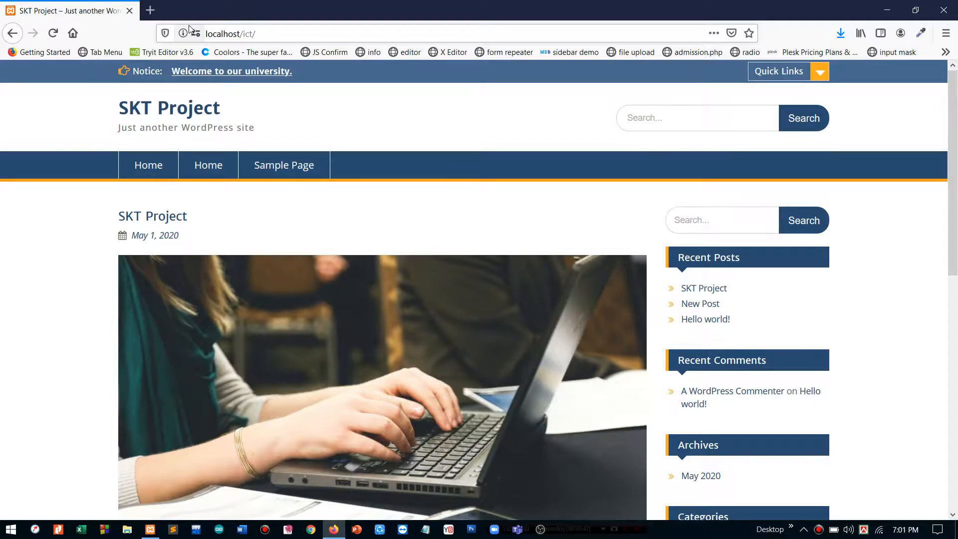
{"action": "scroll", "coordinate": [295, 289], "scroll_direction": "down", "scroll_amount": 10}
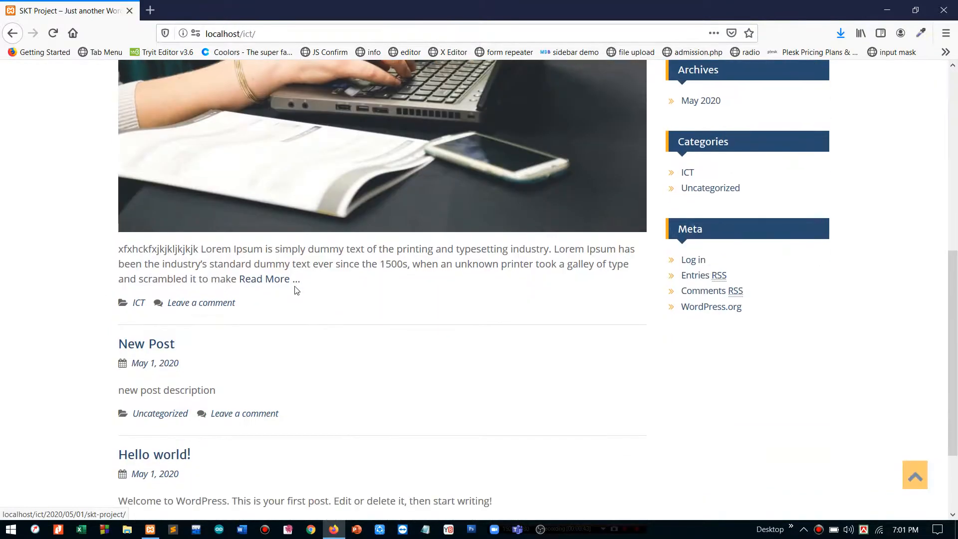
{"action": "scroll", "coordinate": [297, 290], "scroll_direction": "up", "scroll_amount": 10}
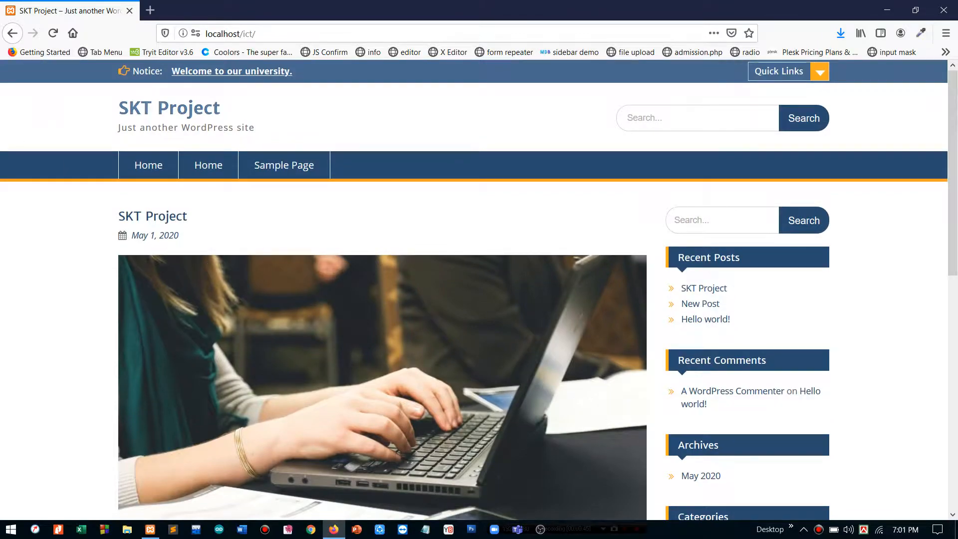
- Go to the site's admin area at localhost/ict/wp-admin/
{"action": "key", "text": "ctrl+l"}
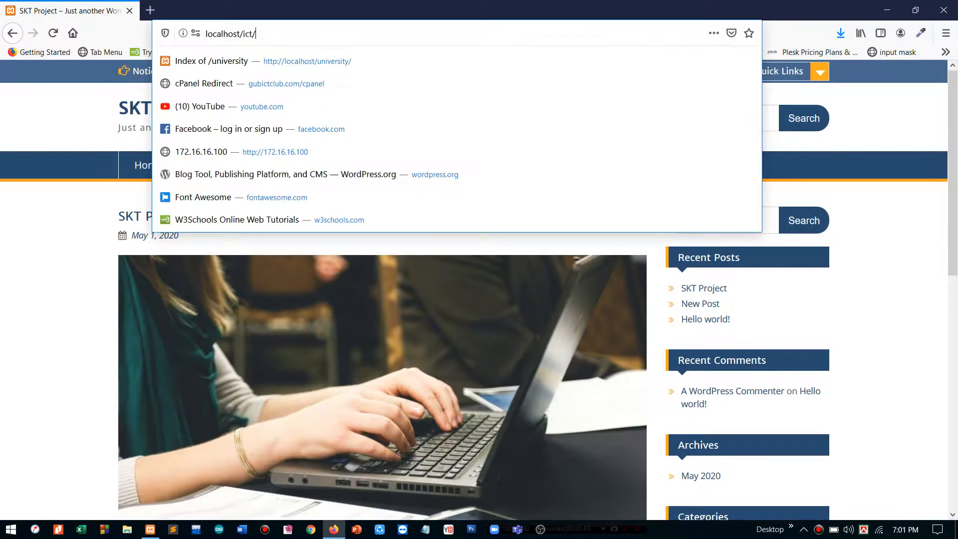
{"action": "key", "text": "End"}
{"action": "type", "text": "wp"}
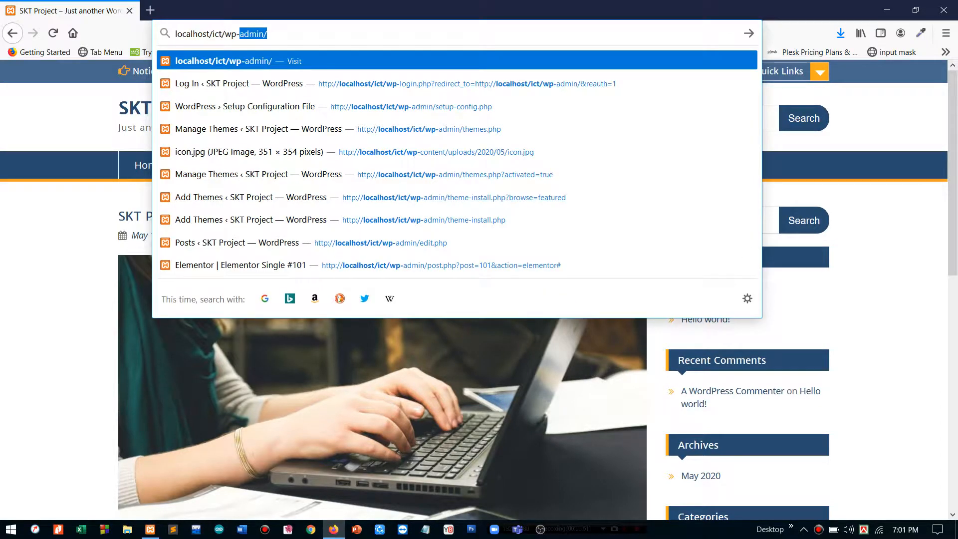
{"action": "key", "text": "Return"}
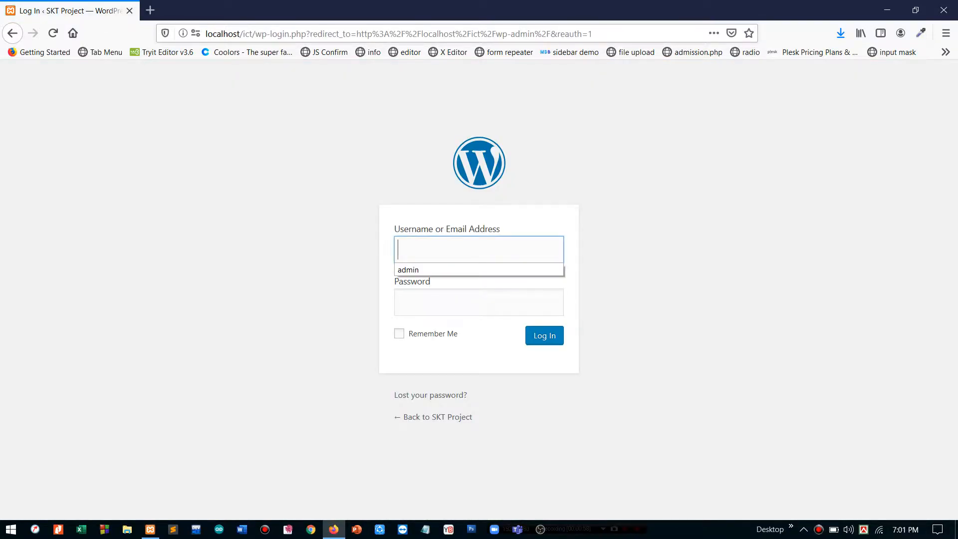
- Log in with the saved username and the account password, then open the Appearance themes page
{"action": "key", "text": "Down"}
{"action": "key", "text": "Return"}
{"action": "key", "text": "Tab"}
{"action": "type", "text": "ad"}
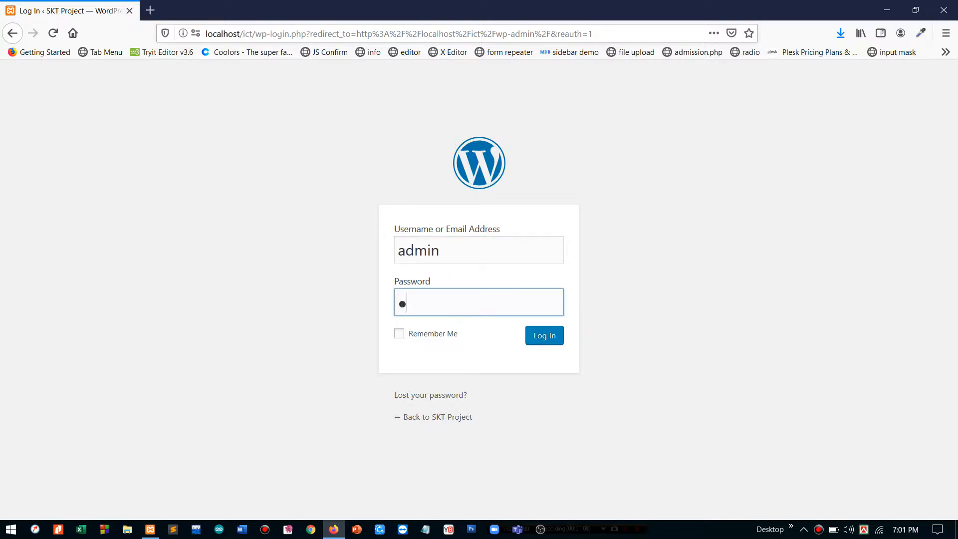
{"action": "type", "text": "min"}
{"action": "key", "text": "Return"}
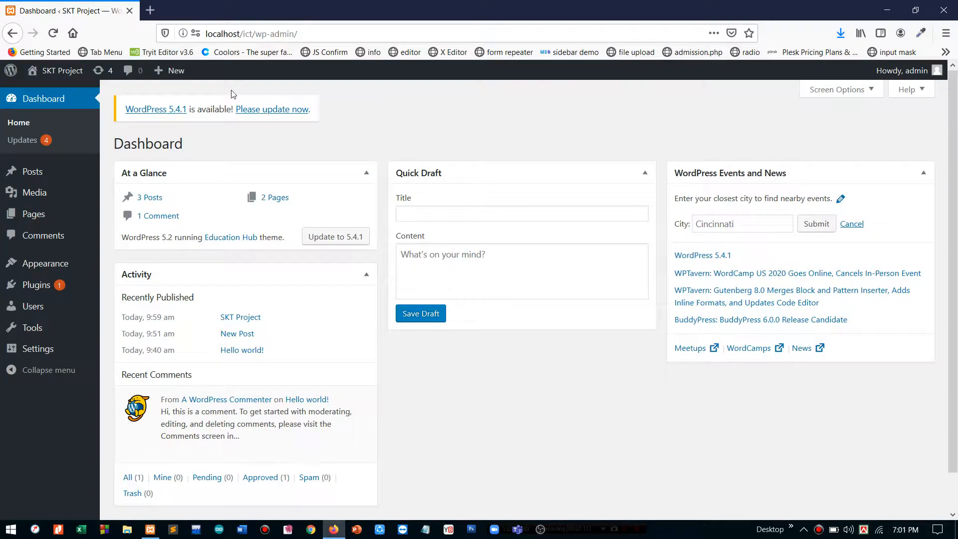
{"action": "left_click", "coordinate": [49, 266]}
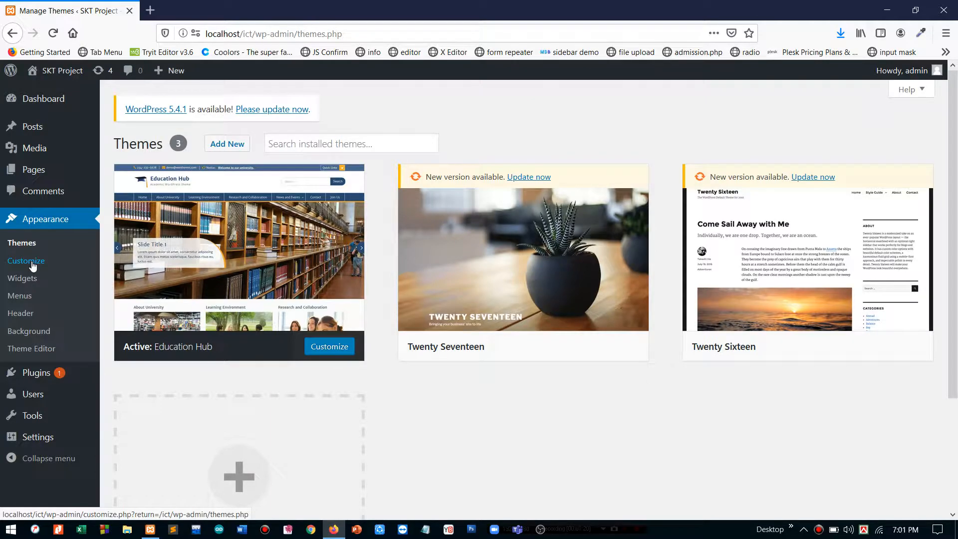
- Open the Education Hub Customizer, browse its section list, and open Site Identity
{"action": "left_click", "coordinate": [33, 266]}
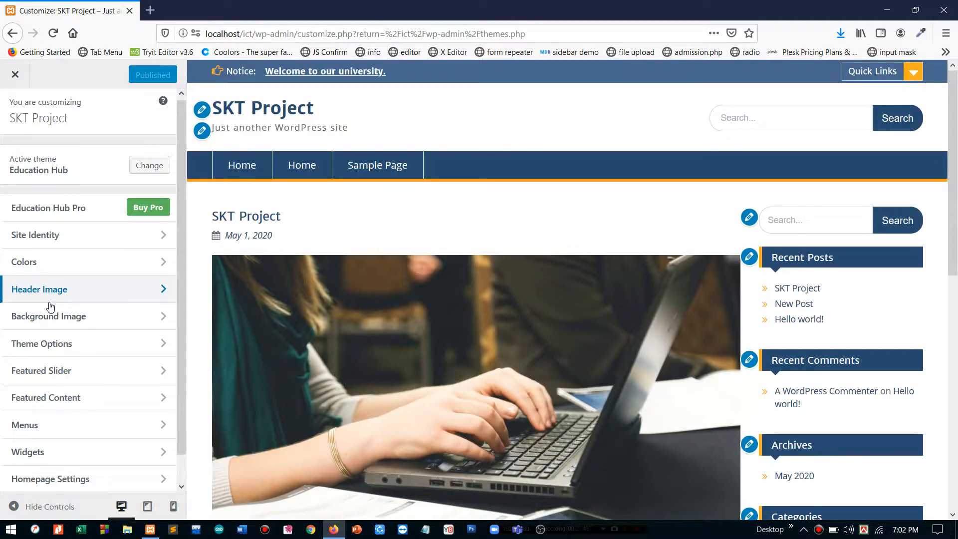
{"action": "scroll", "coordinate": [50, 306], "scroll_direction": "down", "scroll_amount": 1}
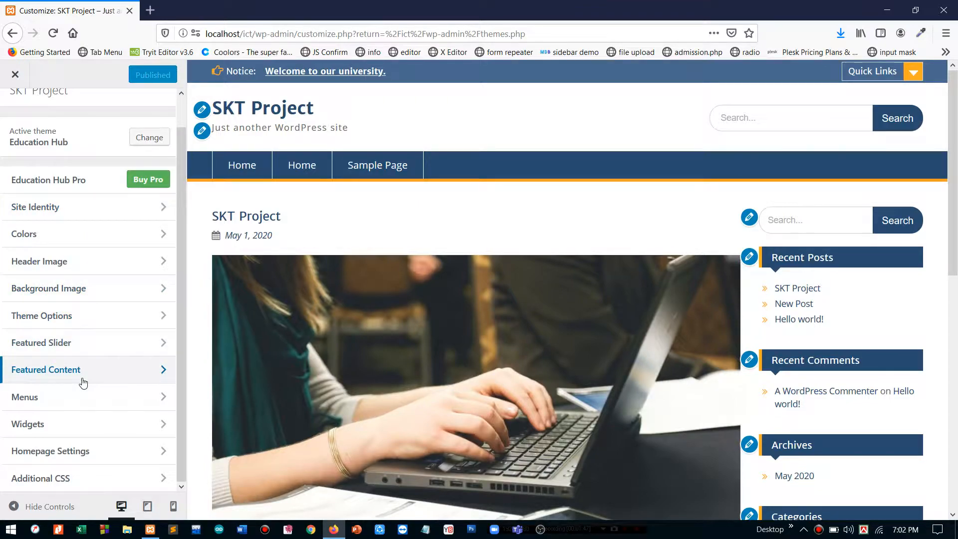
{"action": "scroll", "coordinate": [67, 273], "scroll_direction": "up", "scroll_amount": 1}
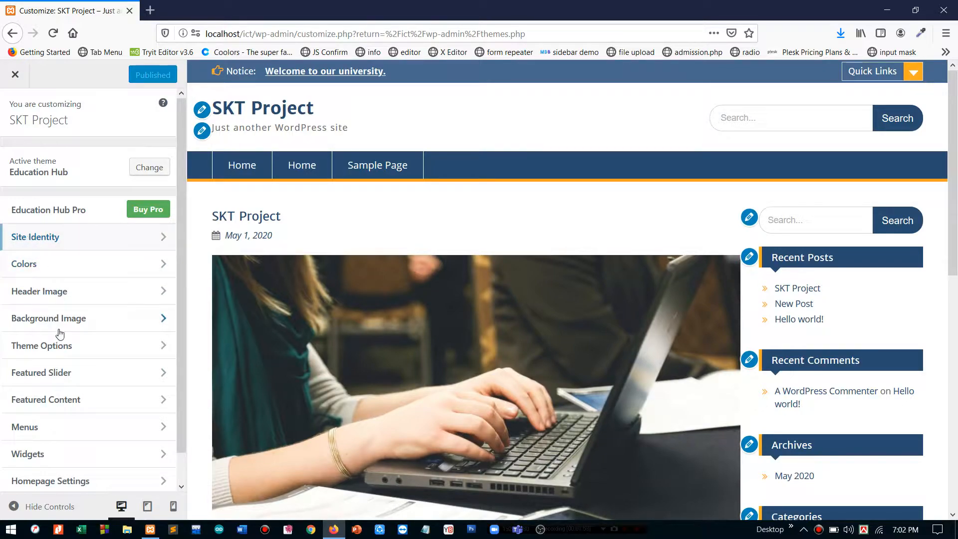
{"action": "scroll", "coordinate": [61, 390], "scroll_direction": "down", "scroll_amount": 1}
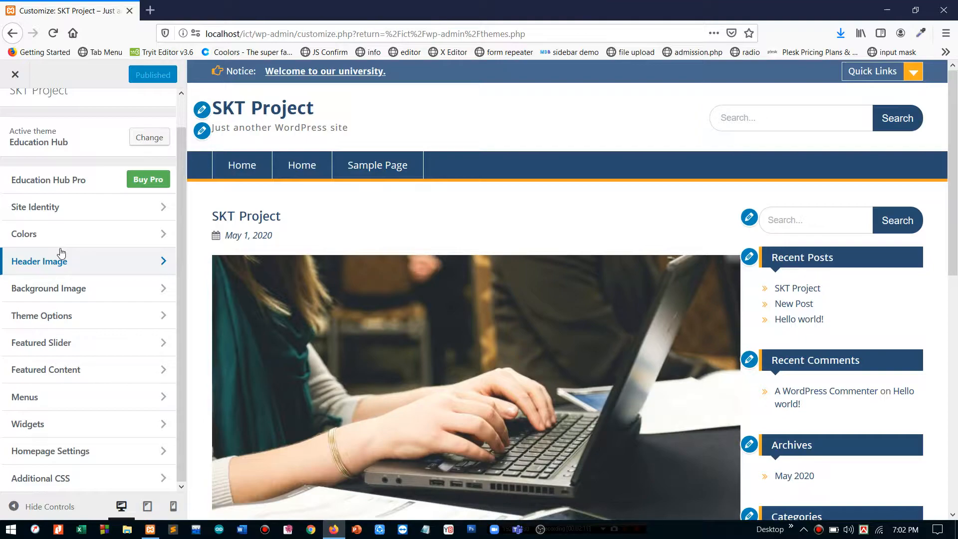
{"action": "left_click", "coordinate": [82, 213]}
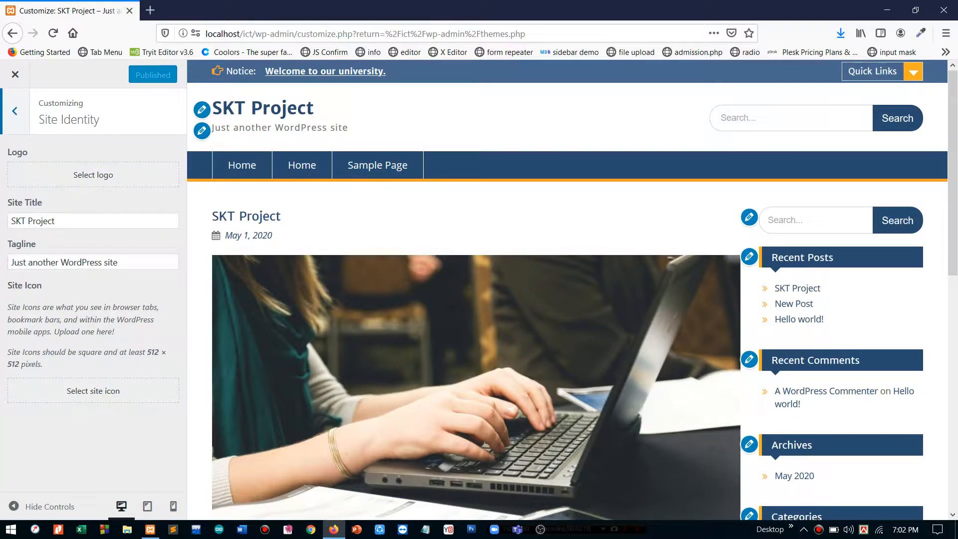
- Review Site Title 'SKT Project' and Tagline 'Just another WordPress site' without editing, then open a new tab
{"action": "left_click", "coordinate": [55, 221]}
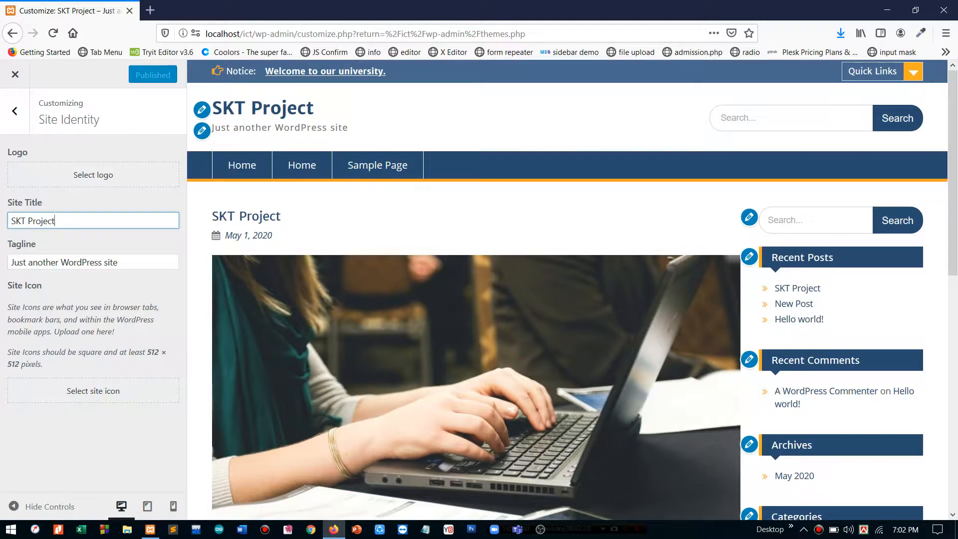
{"action": "triple_click", "coordinate": [21, 263]}
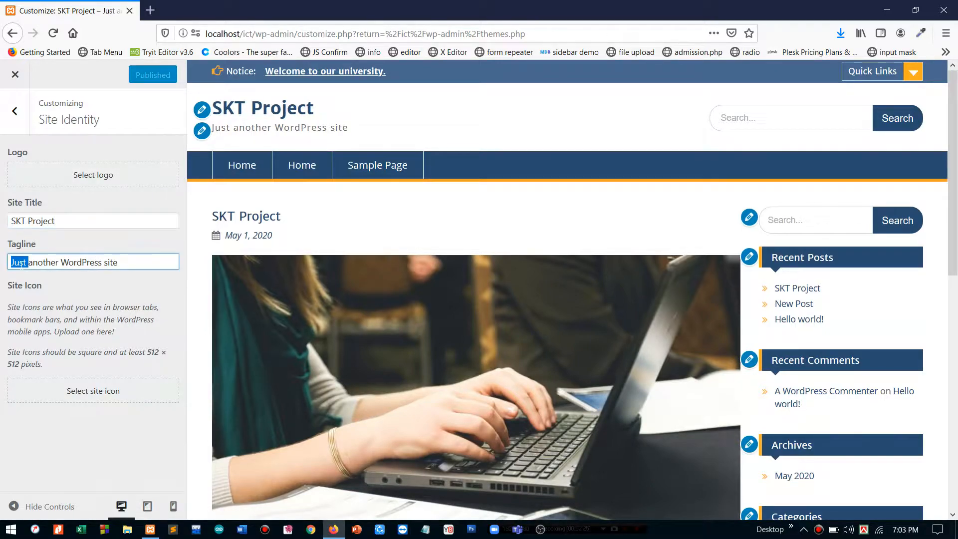
{"action": "left_click", "coordinate": [37, 264]}
{"action": "left_click", "coordinate": [150, 10]}
- Search Google Images for 'logo' and preview the orange flooop logo
{"action": "type", "text": "logo"}
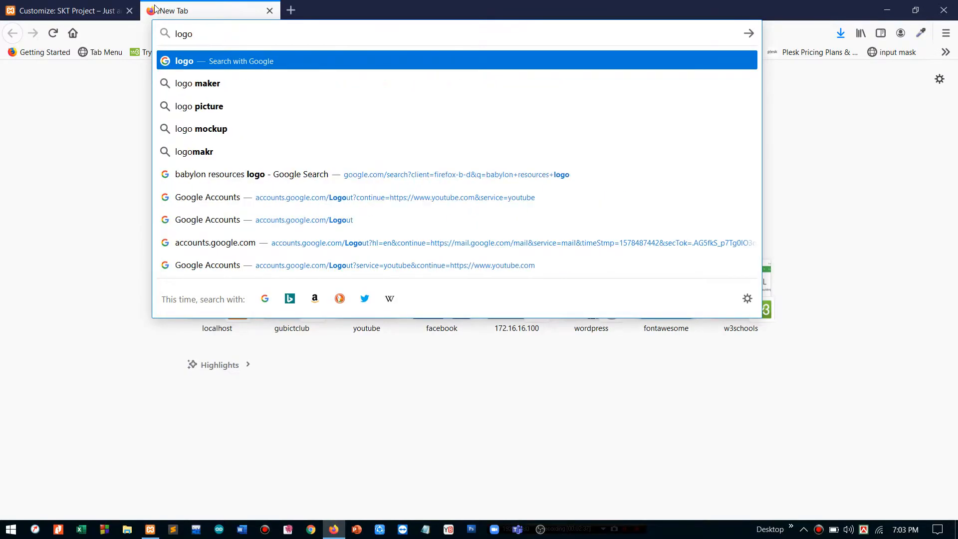
{"action": "key", "text": "Return"}
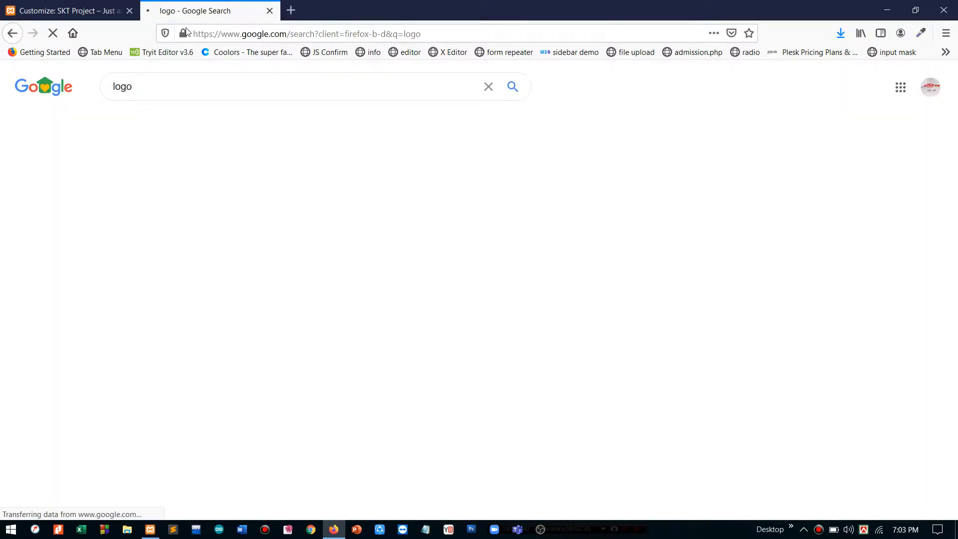
{"action": "left_click", "coordinate": [172, 128]}
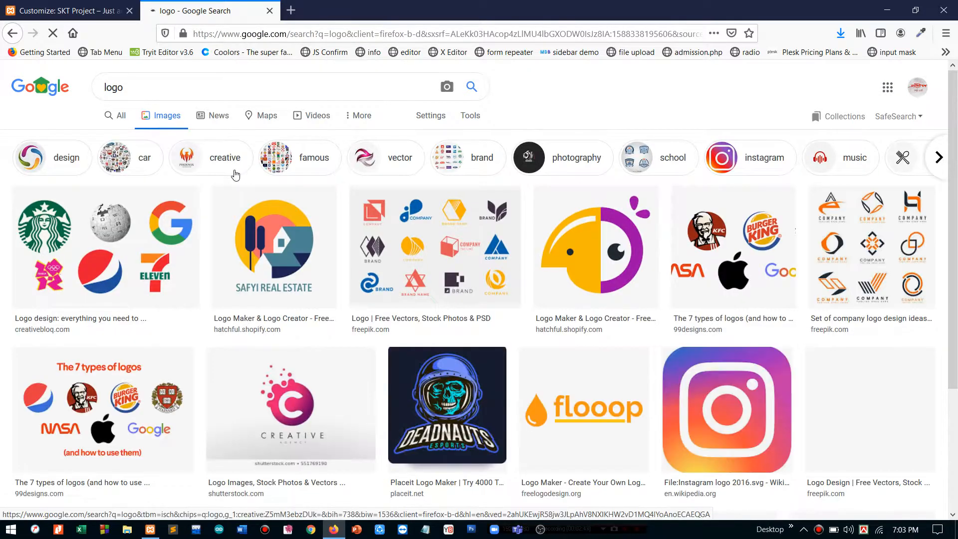
{"action": "left_click", "coordinate": [613, 240]}
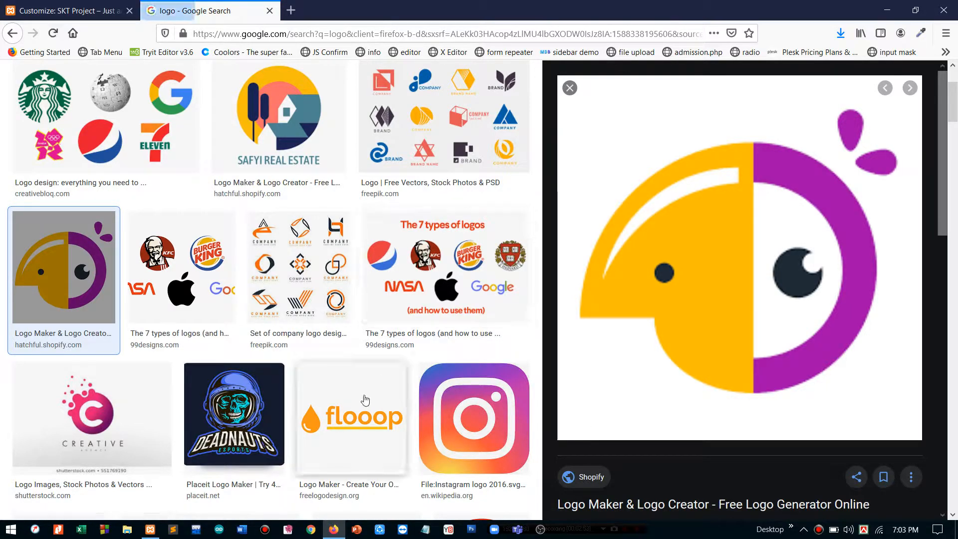
{"action": "left_click", "coordinate": [369, 423]}
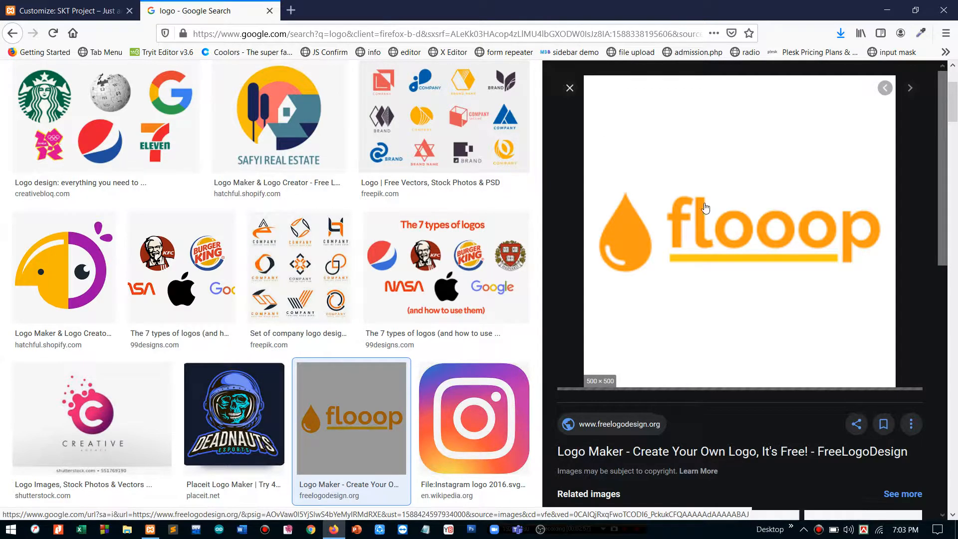
- Save the flooop image as flooop.png in Downloads and close the search tab
{"action": "right_click", "coordinate": [667, 189]}
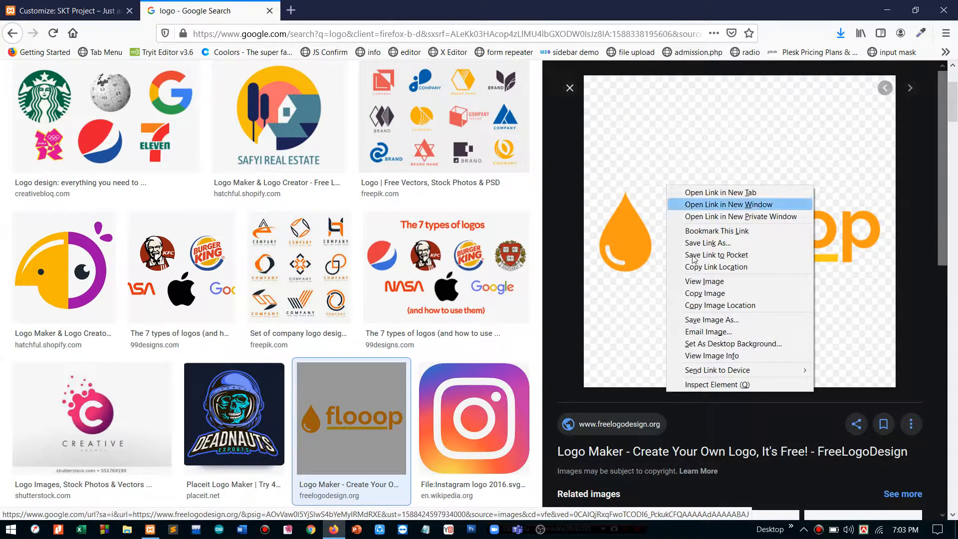
{"action": "left_click", "coordinate": [706, 330]}
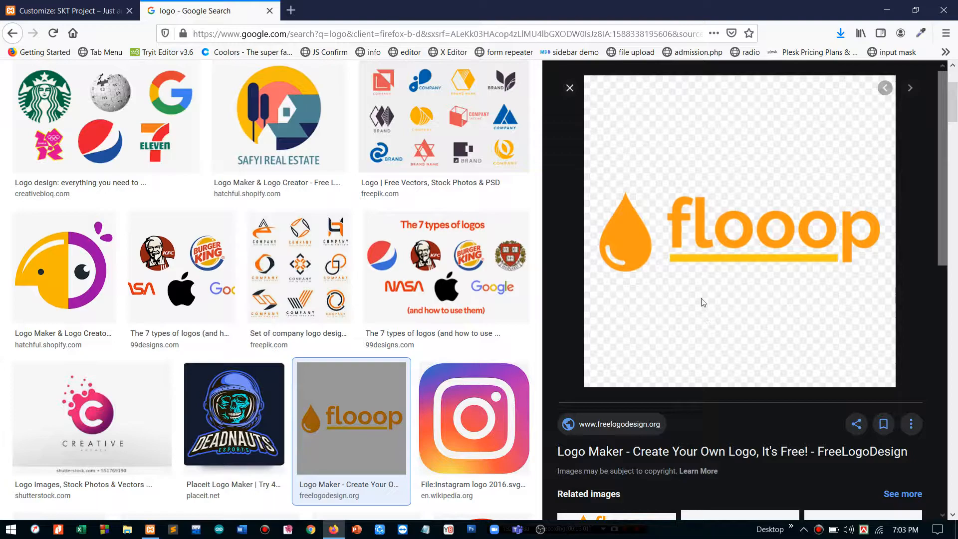
{"action": "right_click", "coordinate": [628, 188]}
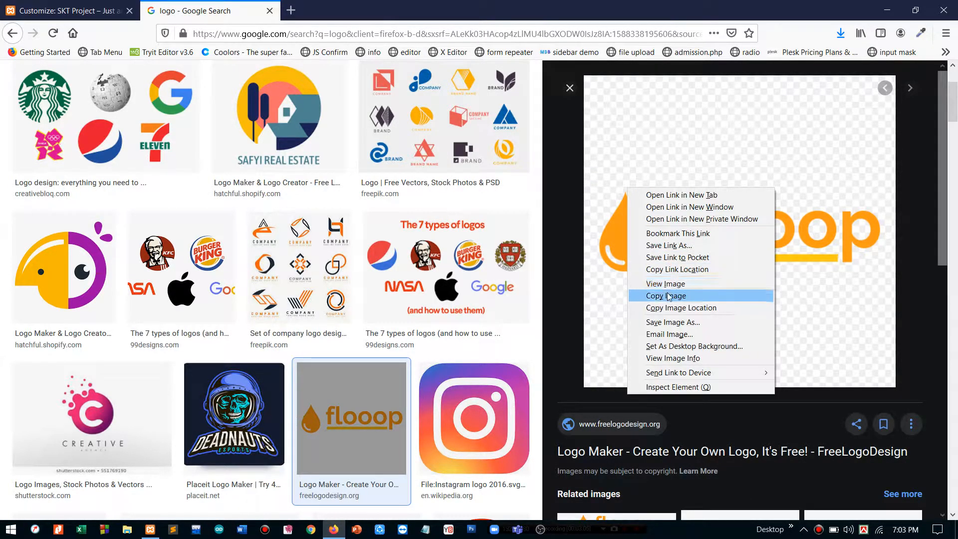
{"action": "left_click", "coordinate": [678, 323]}
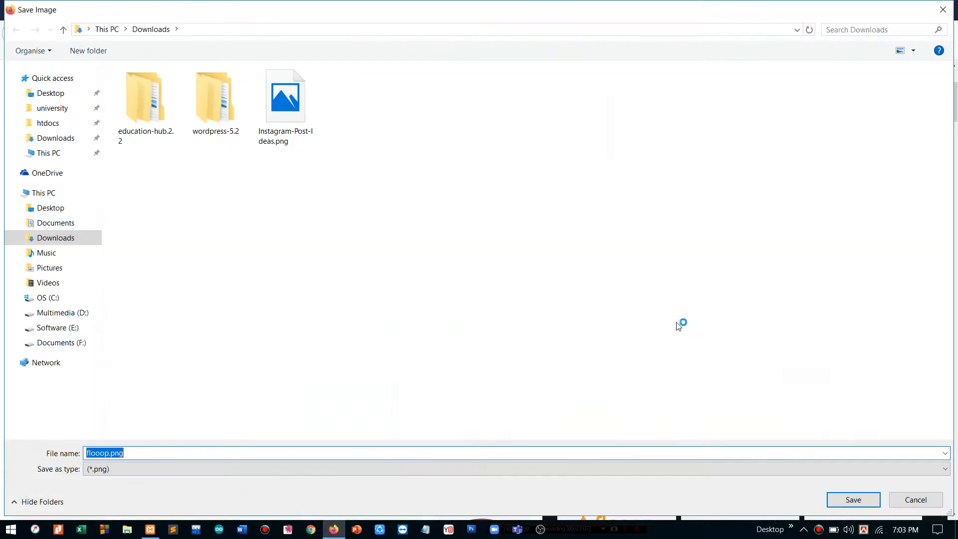
{"action": "key", "text": "Return"}
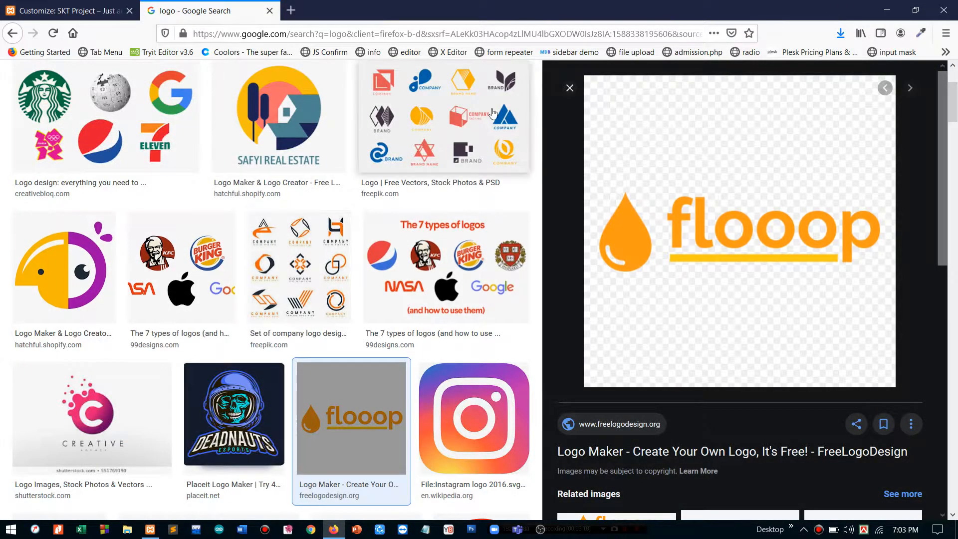
{"action": "left_click", "coordinate": [270, 11]}
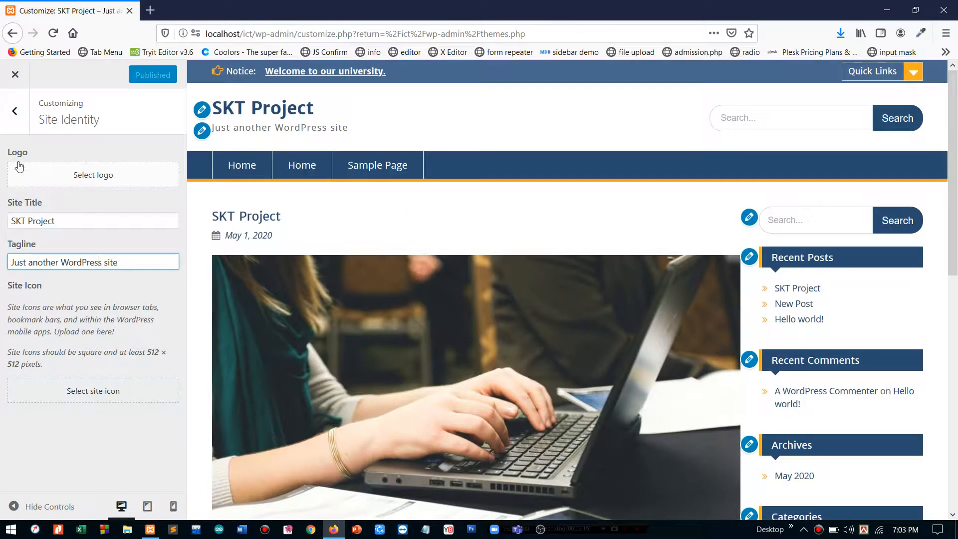
- Upload flooop.png from Downloads to the Media Library and select it as the site logo
{"action": "left_click", "coordinate": [97, 186]}
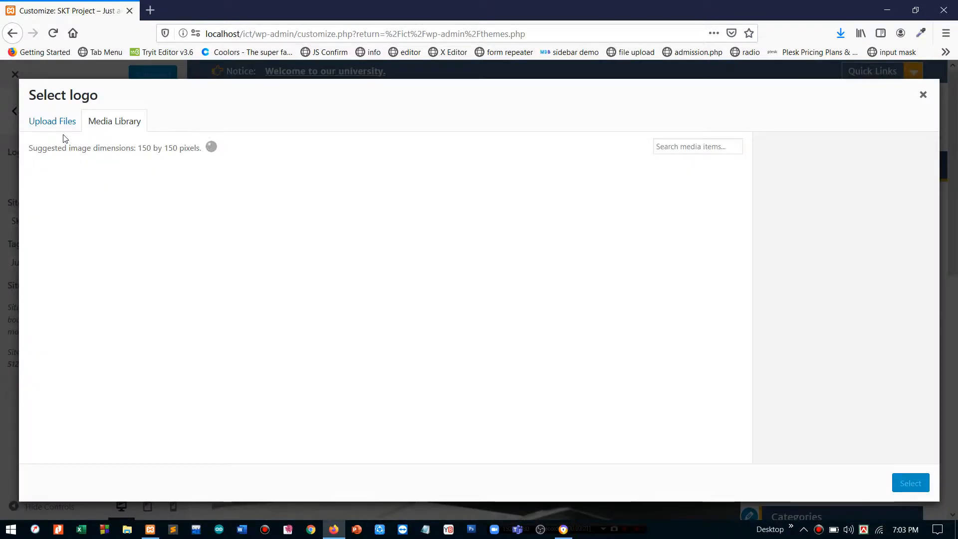
{"action": "left_click", "coordinate": [54, 125]}
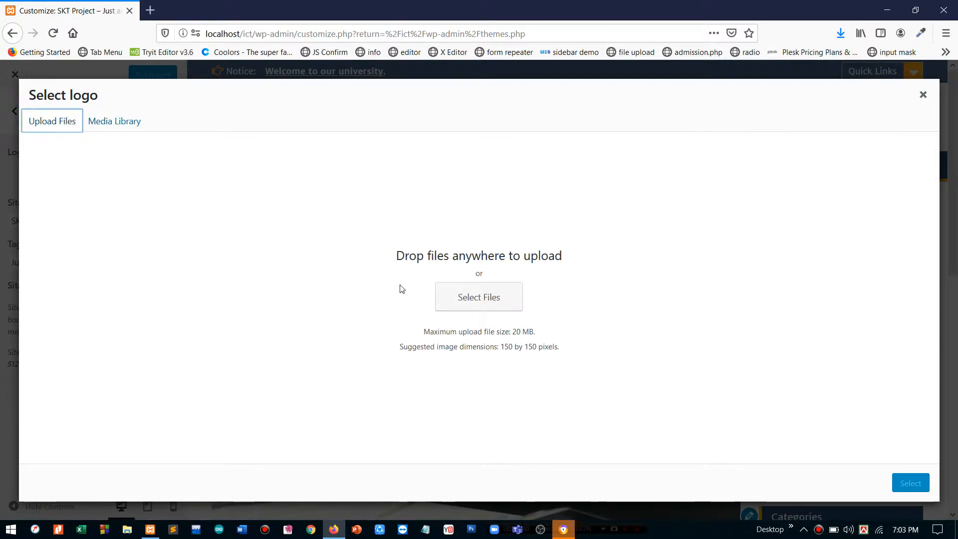
{"action": "left_click", "coordinate": [464, 306]}
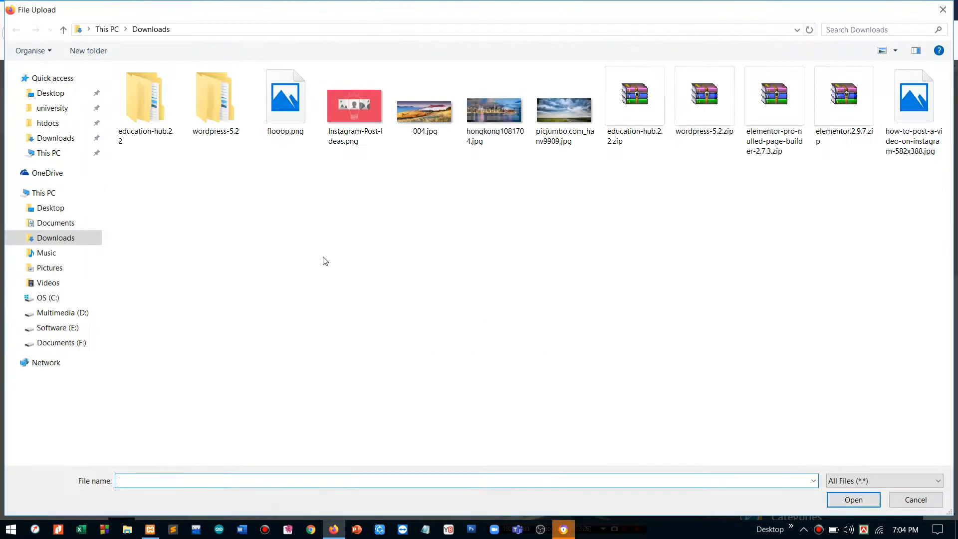
{"action": "left_click", "coordinate": [73, 144]}
{"action": "double_click", "coordinate": [290, 105]}
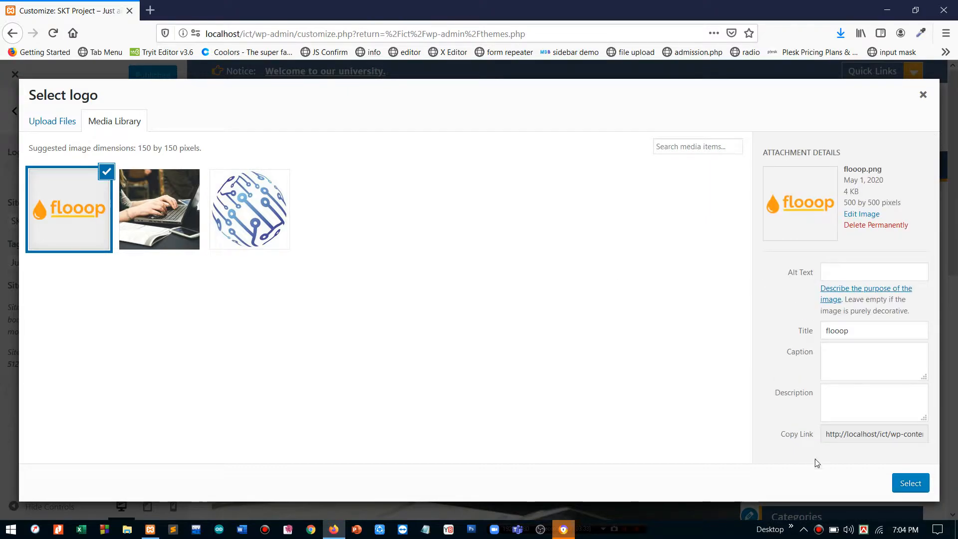
{"action": "left_click", "coordinate": [910, 484]}
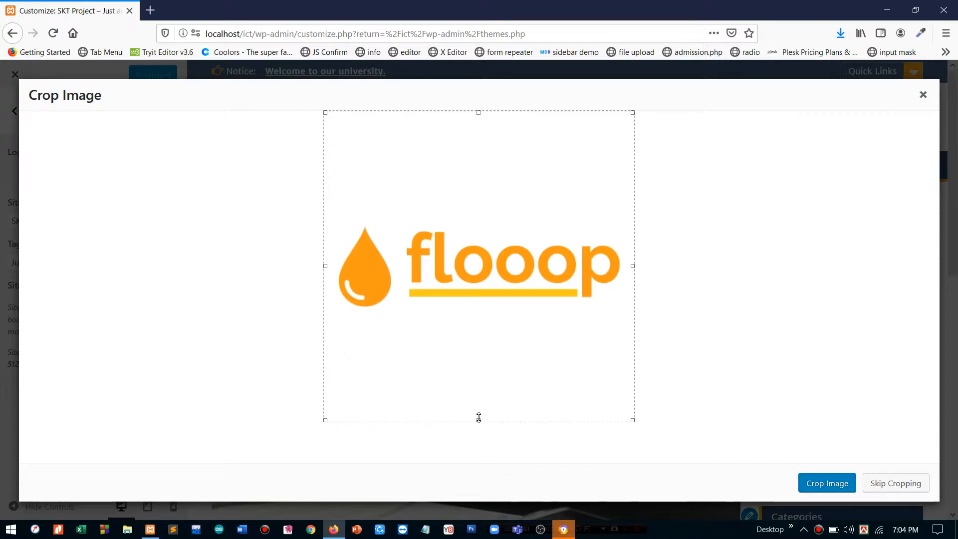
- Crop the flooop logo tightly around the drop and lettering and apply it as the header logo
{"action": "left_click_drag", "start_coordinate": [479, 419], "coordinate": [489, 305]}
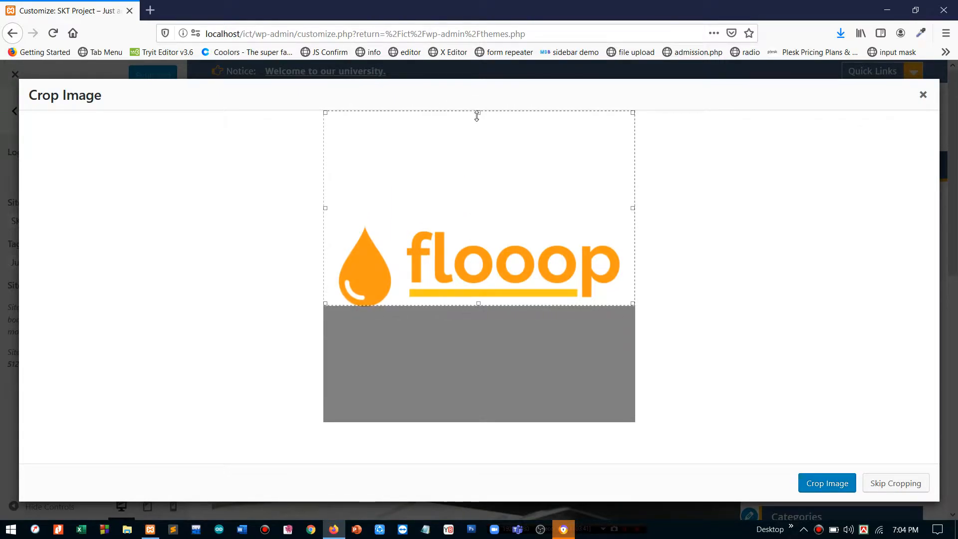
{"action": "left_click_drag", "start_coordinate": [477, 113], "coordinate": [479, 227]}
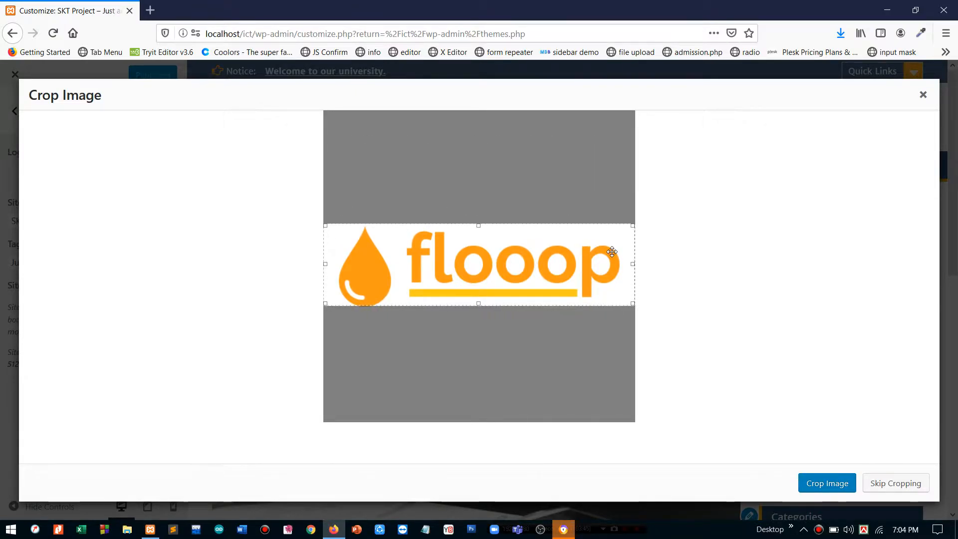
{"action": "left_click_drag", "start_coordinate": [633, 263], "coordinate": [624, 264]}
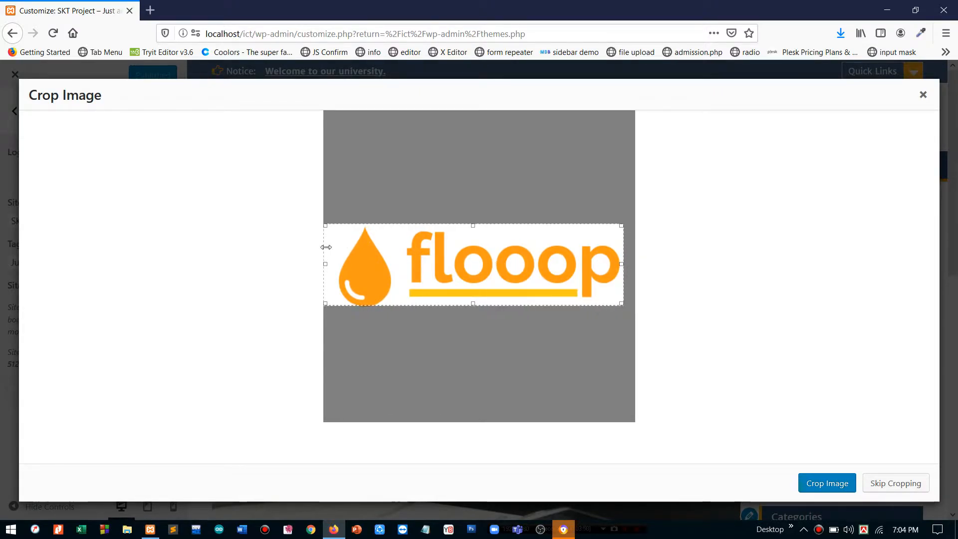
{"action": "left_click_drag", "start_coordinate": [325, 261], "coordinate": [331, 262]}
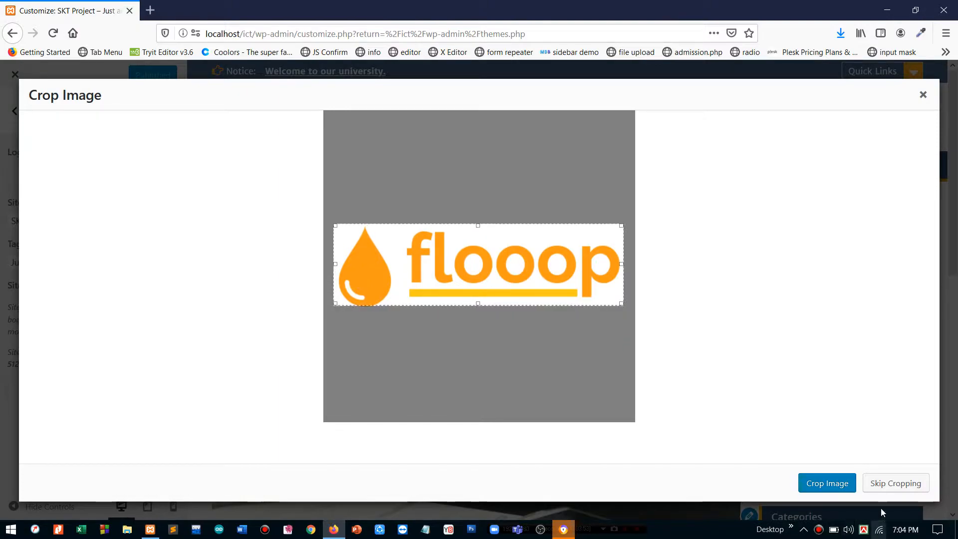
{"action": "left_click_drag", "start_coordinate": [549, 289], "coordinate": [549, 291]}
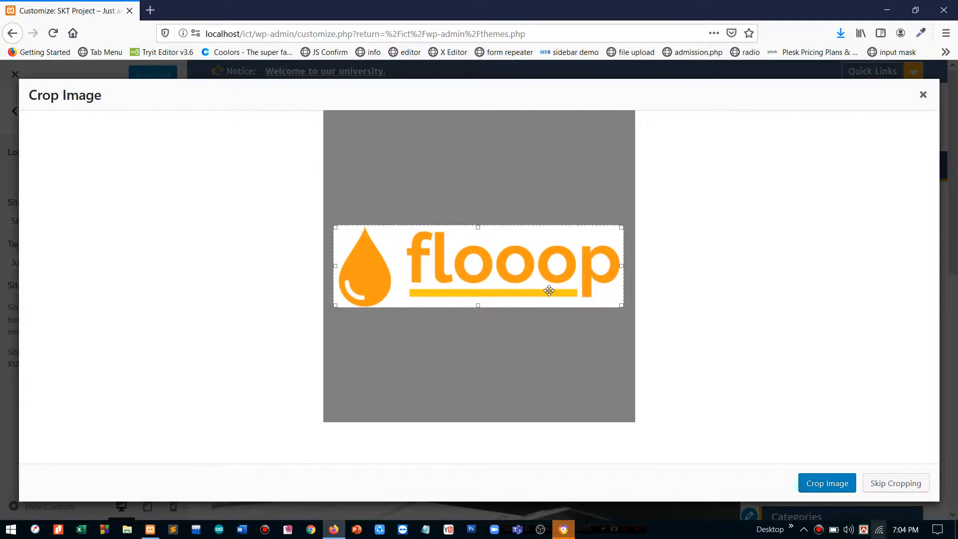
{"action": "left_click", "coordinate": [835, 487]}
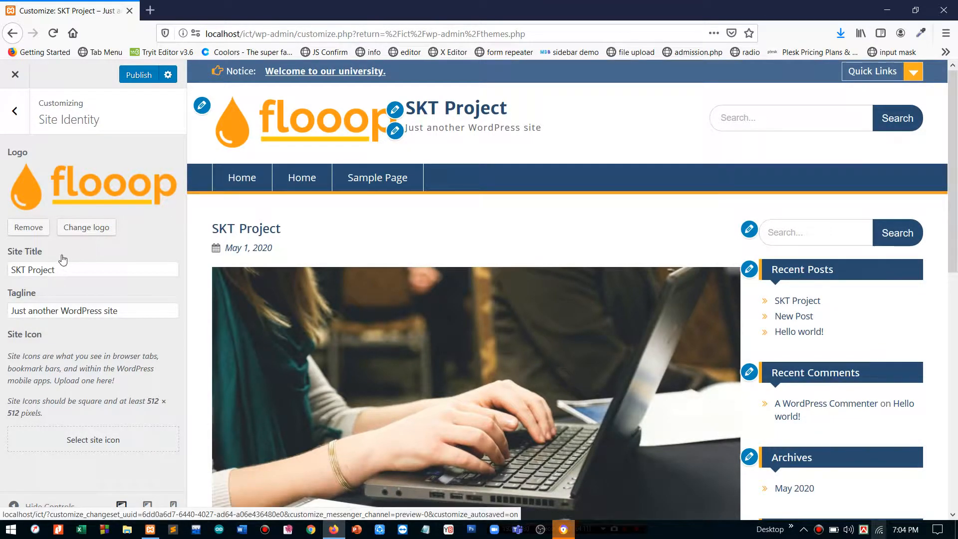
- Delete the Site Title and Tagline text so both fields are empty
{"action": "triple_click", "coordinate": [50, 269]}
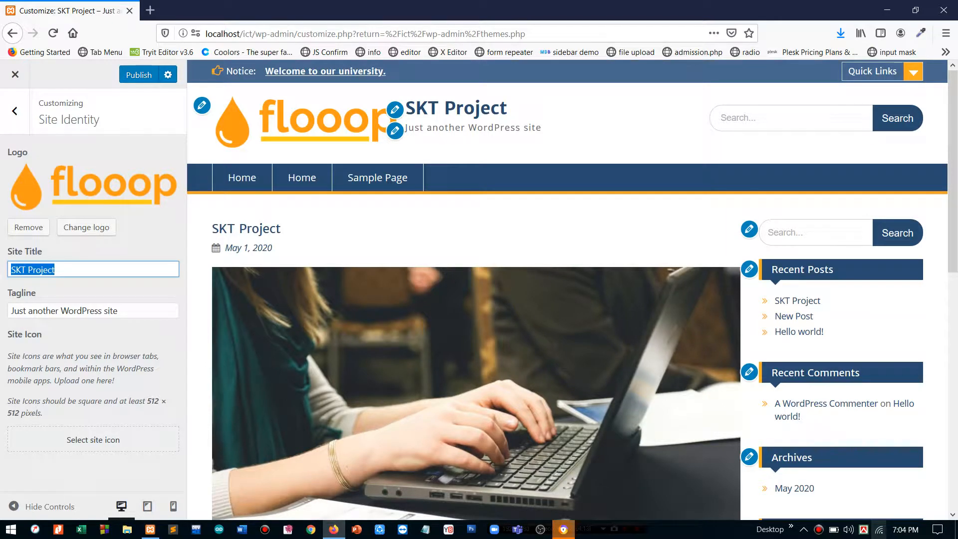
{"action": "key", "text": "BackSpace"}
{"action": "left_click", "coordinate": [118, 310]}
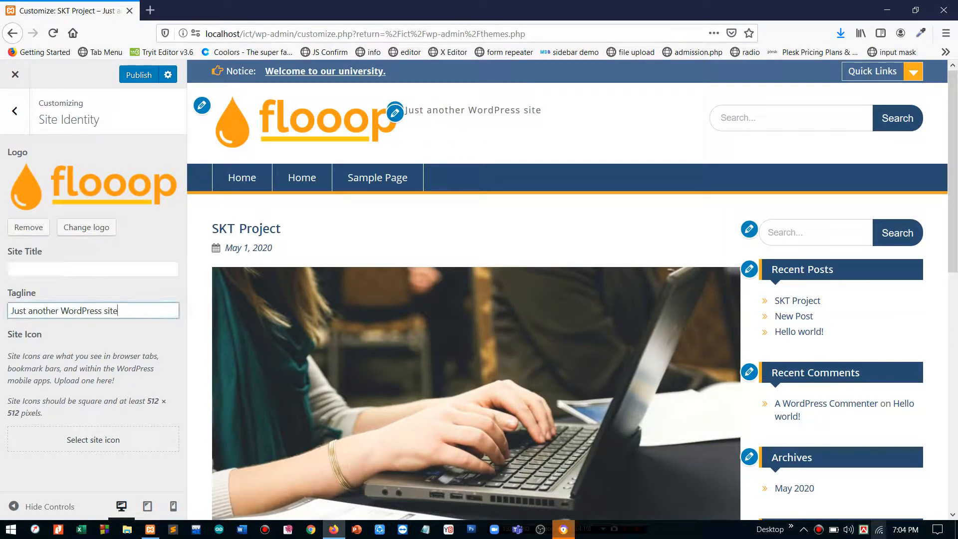
{"action": "triple_click", "coordinate": [118, 311]}
{"action": "key", "text": "BackSpace"}
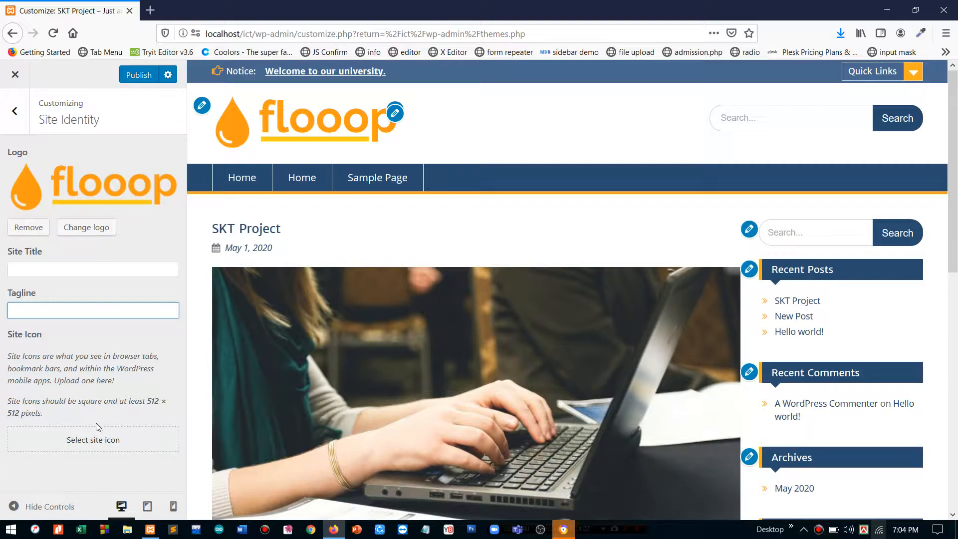
- Set the flooop image as site icon without cropping, then remove that icon again
{"action": "left_click", "coordinate": [72, 435]}
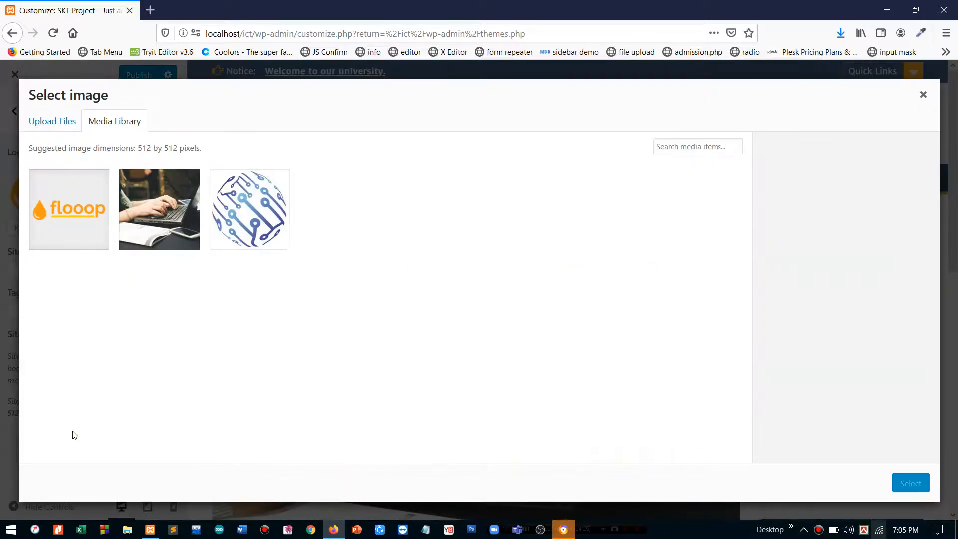
{"action": "left_click", "coordinate": [82, 222]}
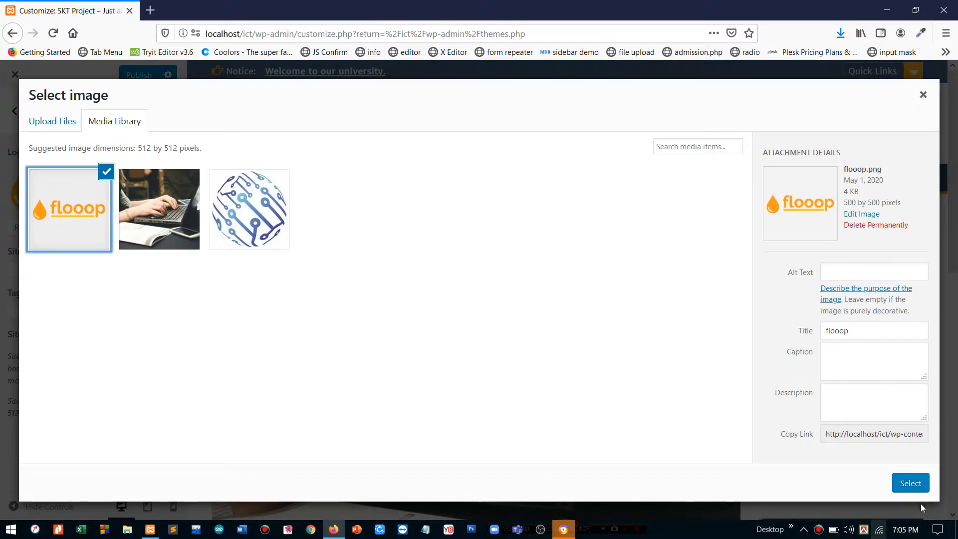
{"action": "left_click", "coordinate": [909, 485]}
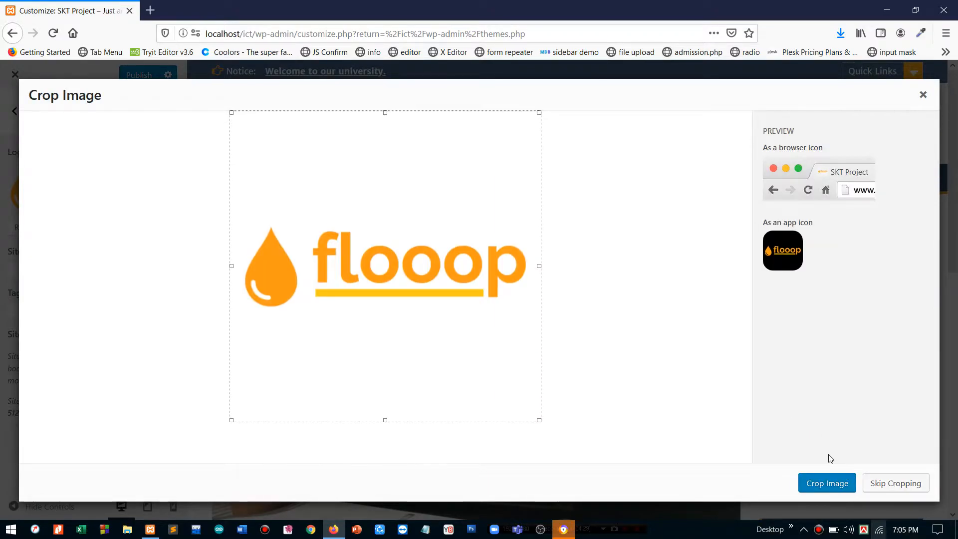
{"action": "left_click", "coordinate": [869, 484]}
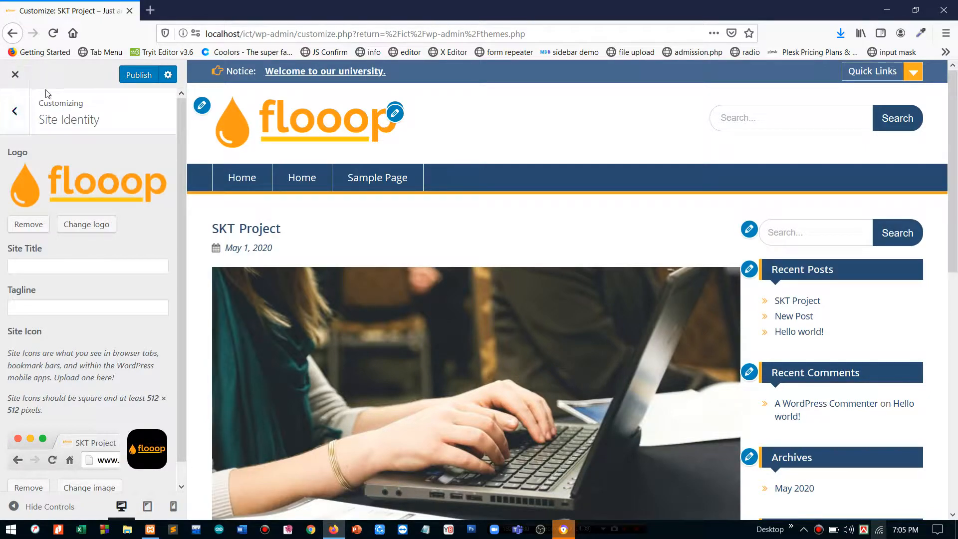
{"action": "scroll", "coordinate": [109, 425], "scroll_direction": "down", "scroll_amount": 1}
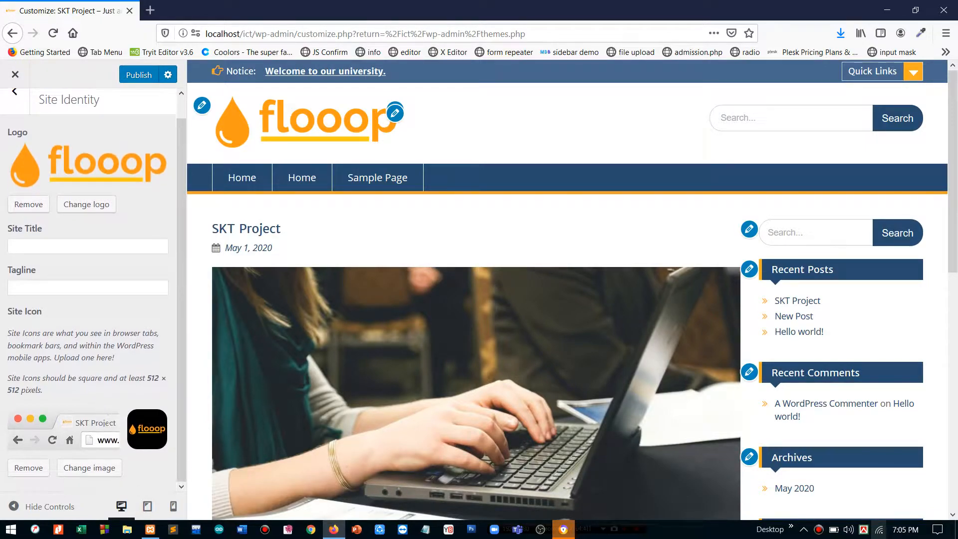
{"action": "left_click", "coordinate": [35, 472]}
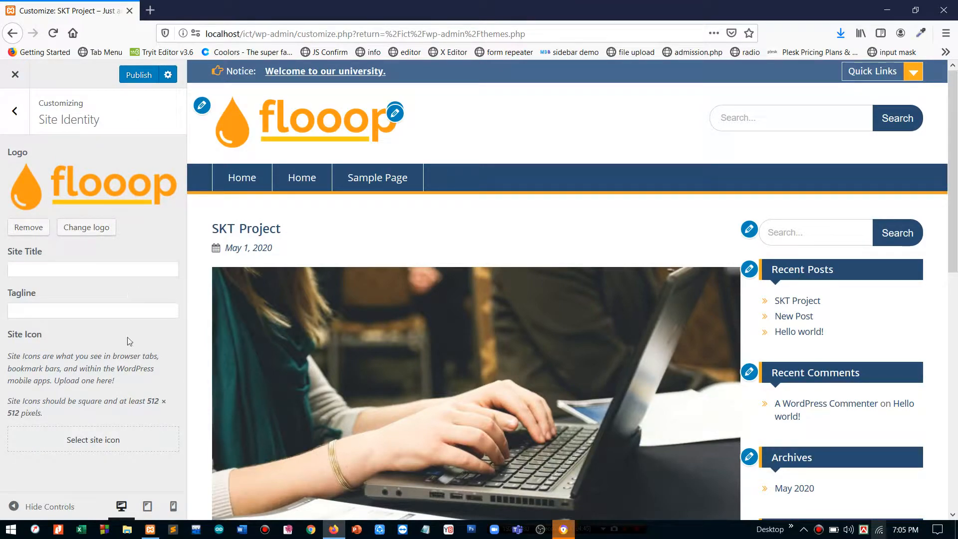
- Choose the flooop image again and crop it to make it the site icon
{"action": "left_click", "coordinate": [92, 444]}
{"action": "left_click", "coordinate": [84, 210]}
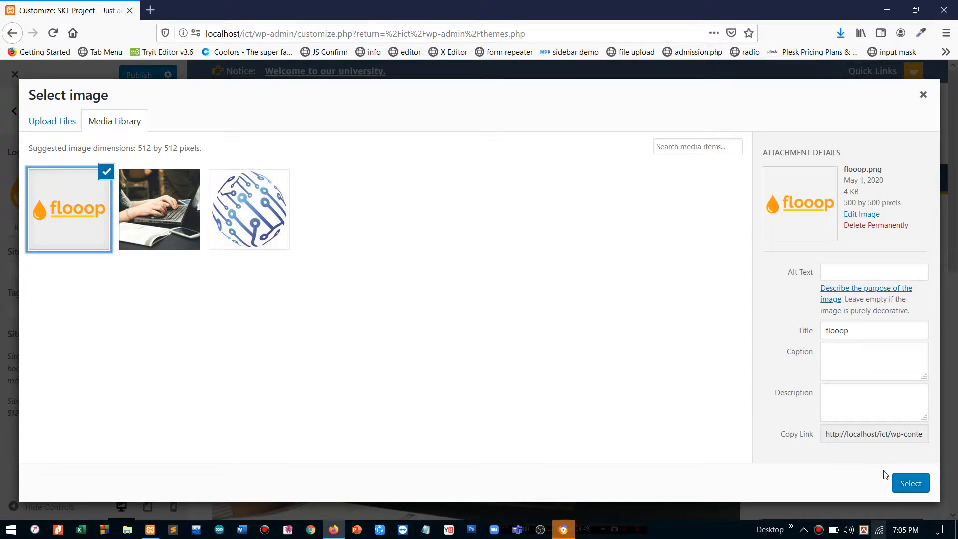
{"action": "left_click", "coordinate": [899, 483]}
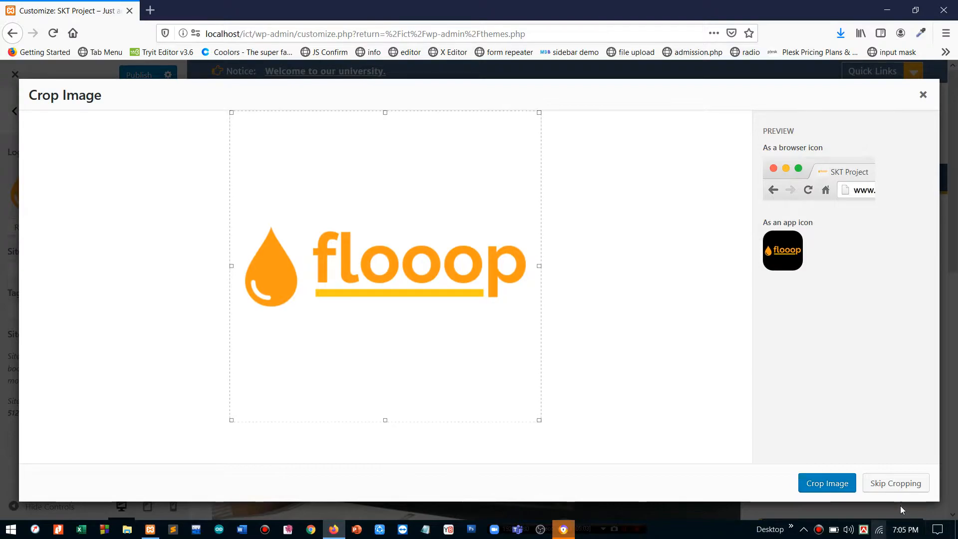
{"action": "left_click", "coordinate": [841, 485]}
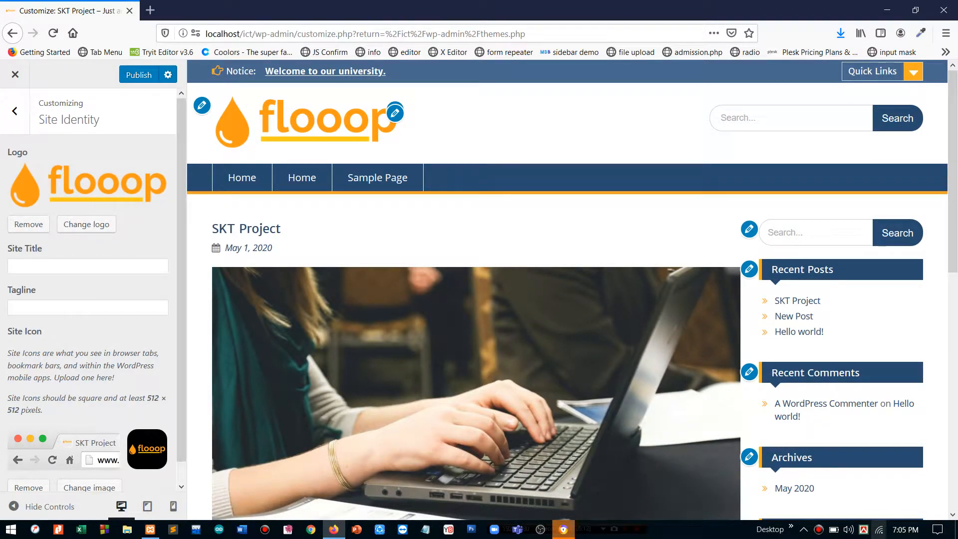
{"action": "scroll", "coordinate": [79, 365], "scroll_direction": "down", "scroll_amount": 1}
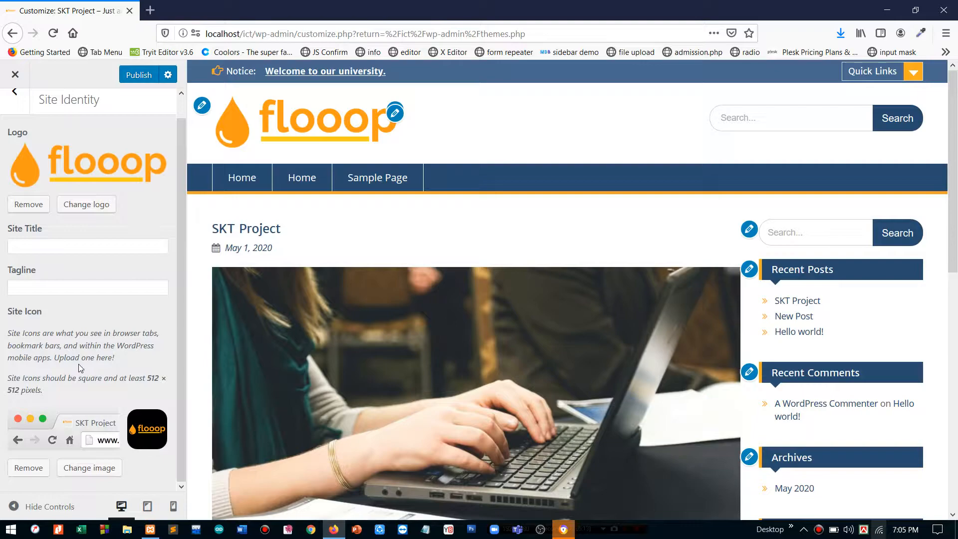
{"action": "scroll", "coordinate": [79, 368], "scroll_direction": "up", "scroll_amount": 1}
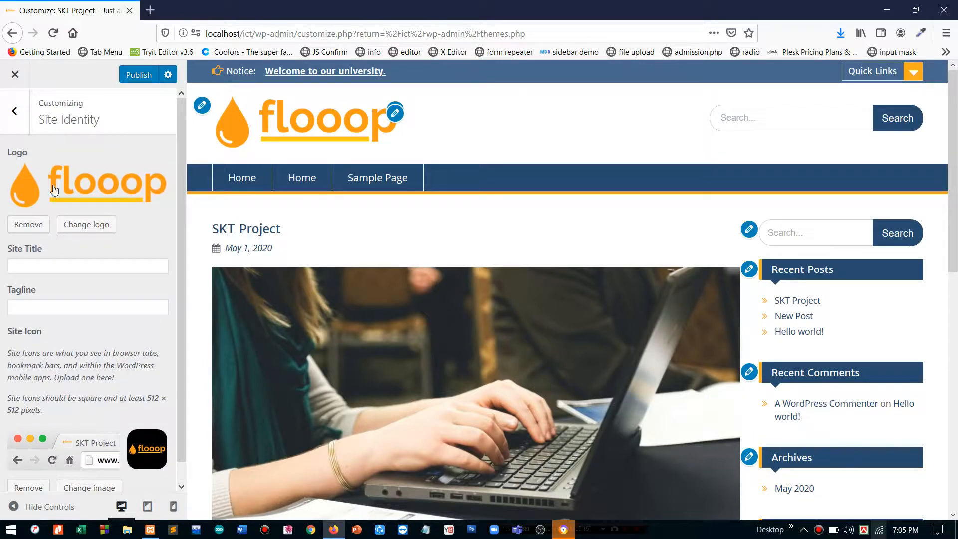
- Try grey and teal page backgrounds, then reset the background colour to its default #dfdfd0
{"action": "left_click", "coordinate": [18, 107]}
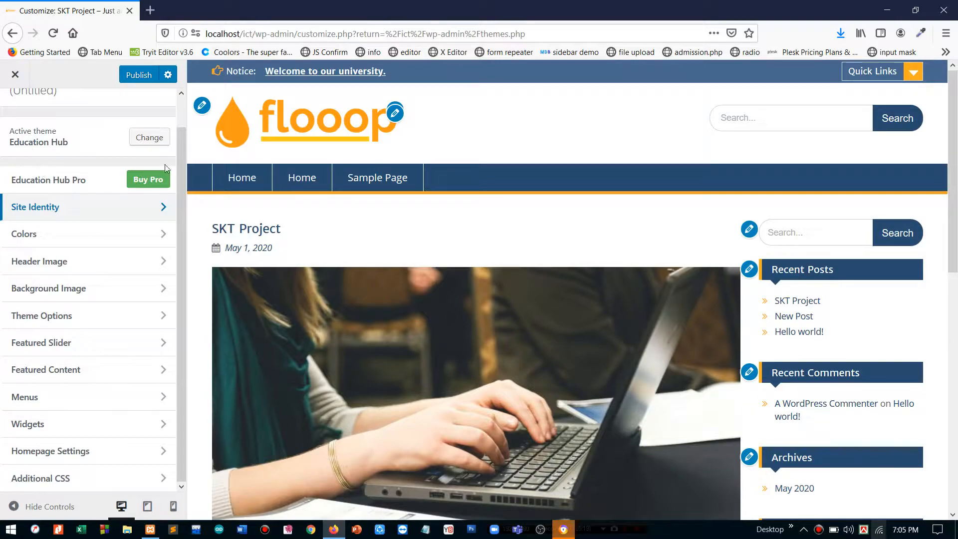
{"action": "left_click", "coordinate": [69, 240]}
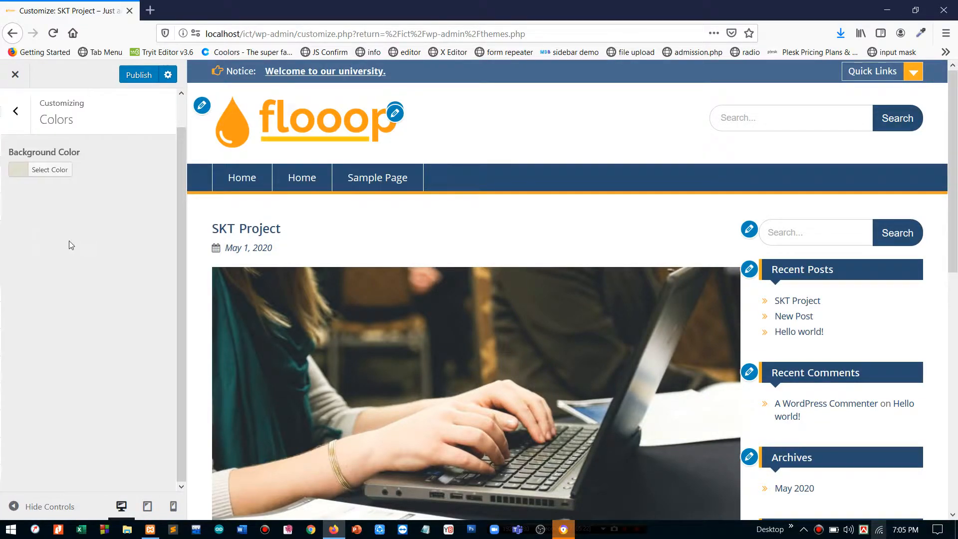
{"action": "left_click", "coordinate": [14, 174]}
{"action": "left_click_drag", "start_coordinate": [65, 213], "coordinate": [154, 235]}
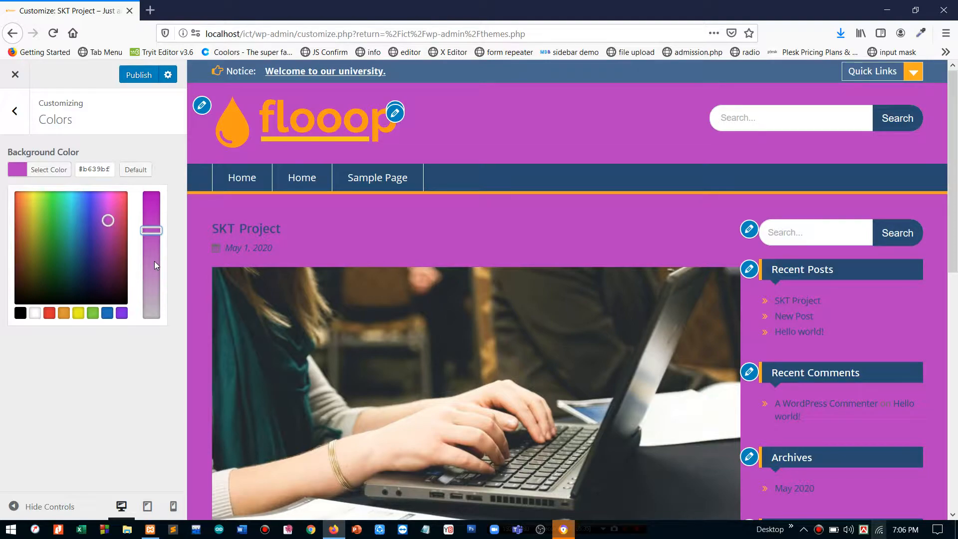
{"action": "left_click", "coordinate": [72, 244]}
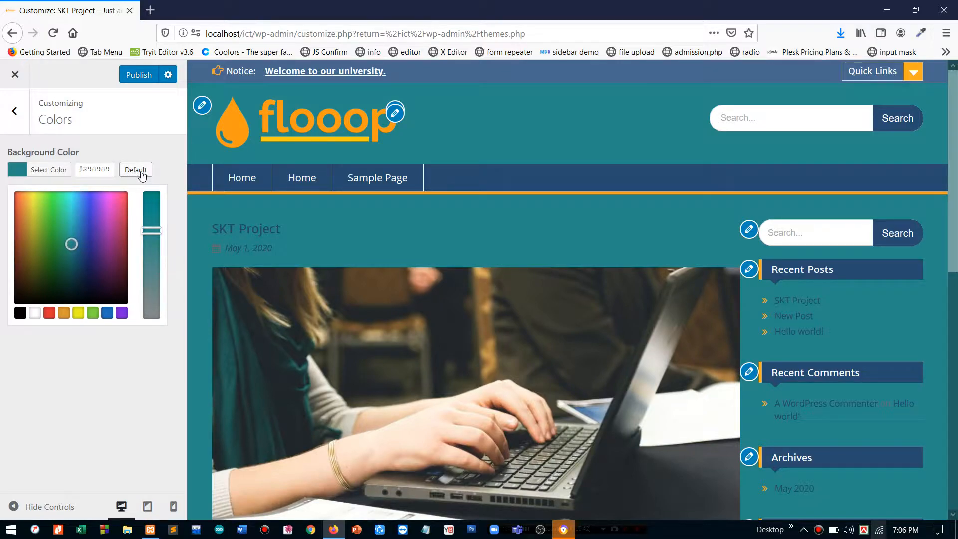
{"action": "left_click", "coordinate": [142, 172]}
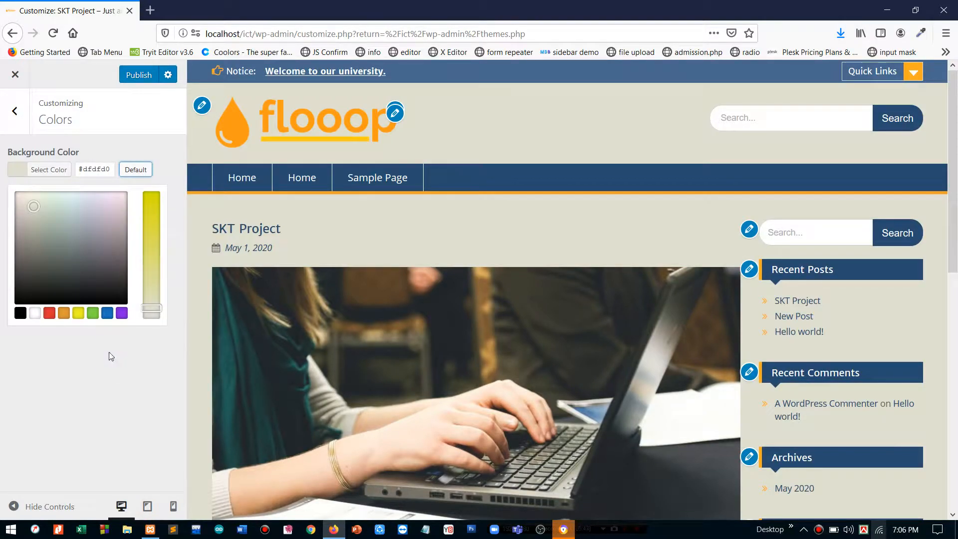
{"action": "left_click", "coordinate": [111, 357]}
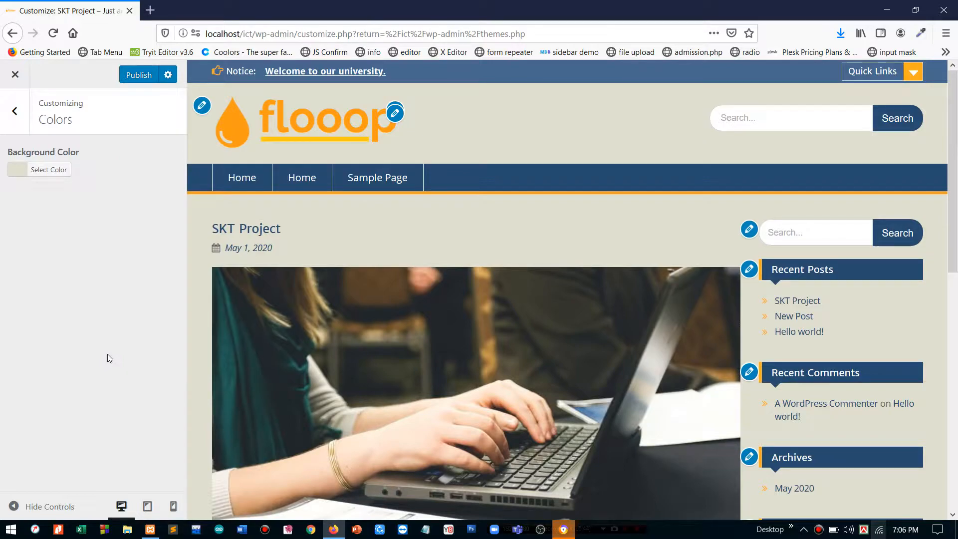
{"action": "left_click", "coordinate": [15, 112]}
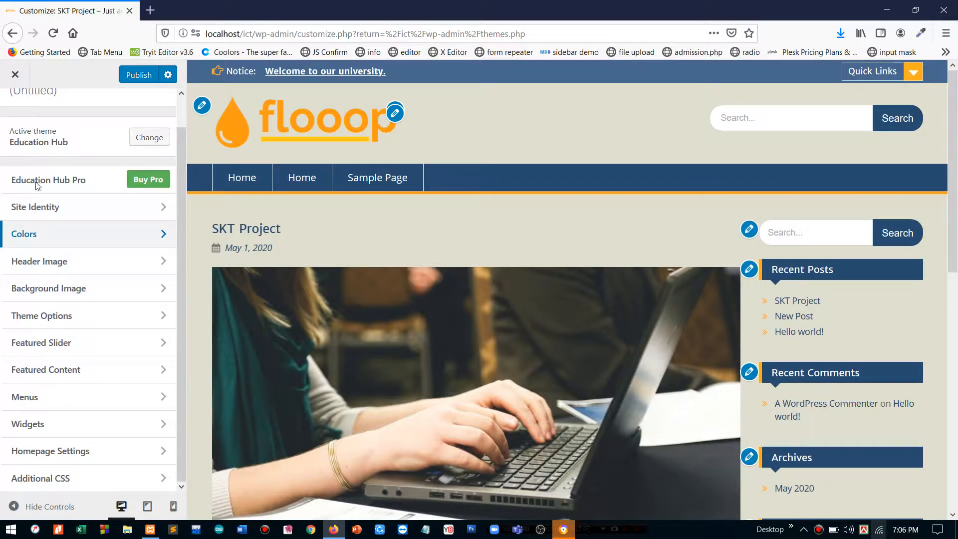
- Crop head.jpg to the hands and keyboard as a header image, then hide it
{"action": "left_click", "coordinate": [38, 263]}
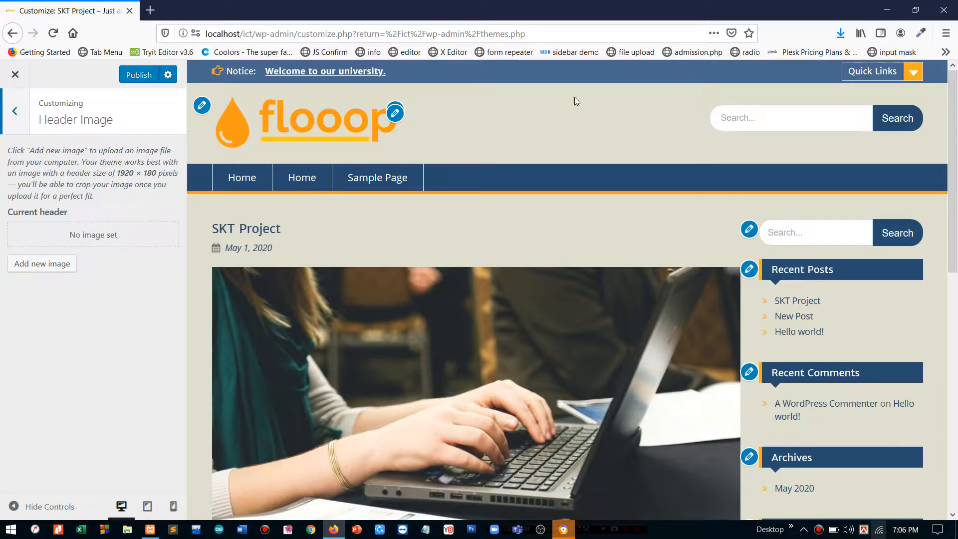
{"action": "left_click", "coordinate": [59, 263]}
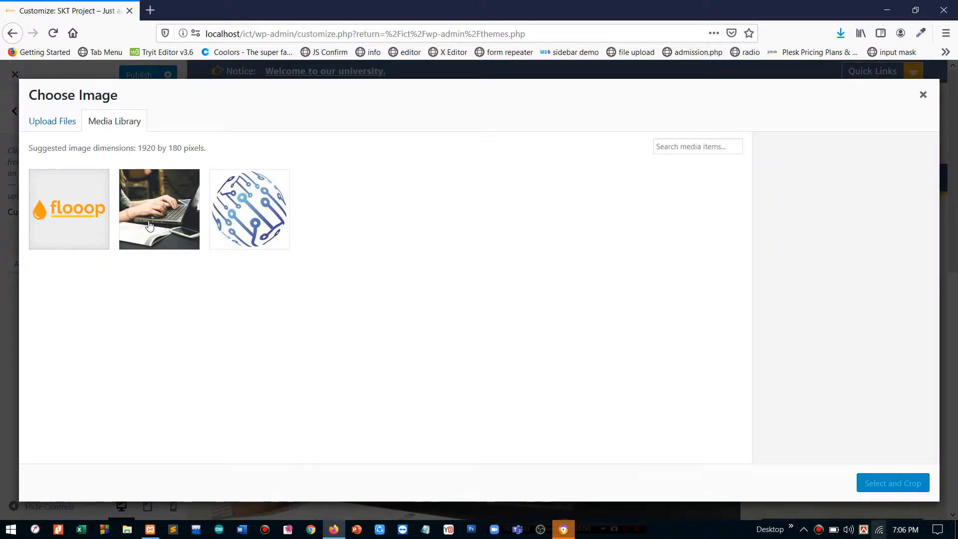
{"action": "left_click", "coordinate": [150, 227]}
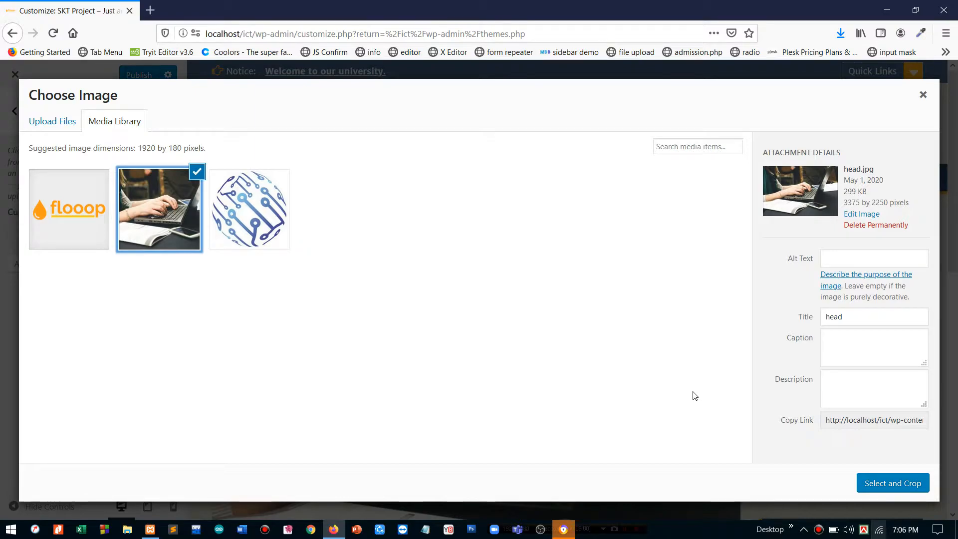
{"action": "left_click", "coordinate": [901, 474]}
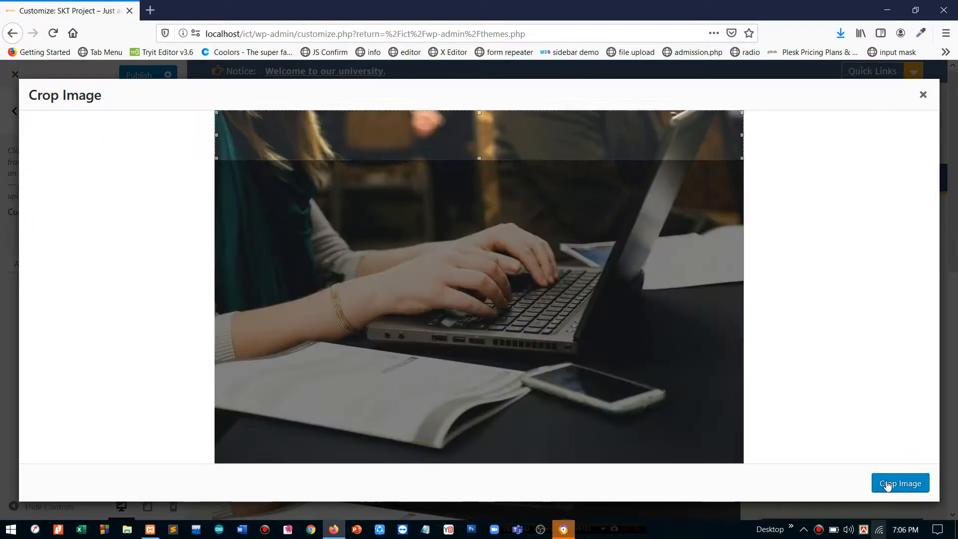
{"action": "left_click_drag", "start_coordinate": [537, 143], "coordinate": [540, 293]}
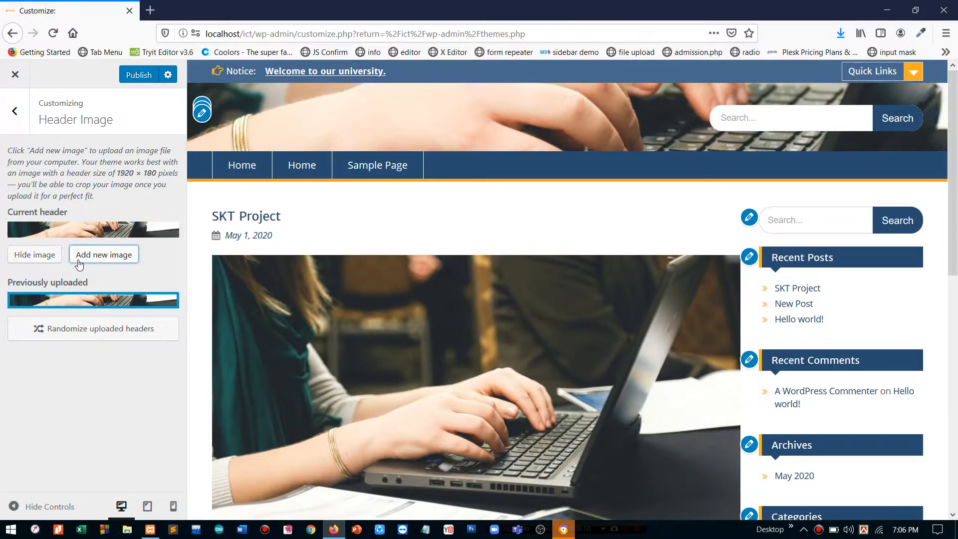
{"action": "left_click", "coordinate": [45, 260]}
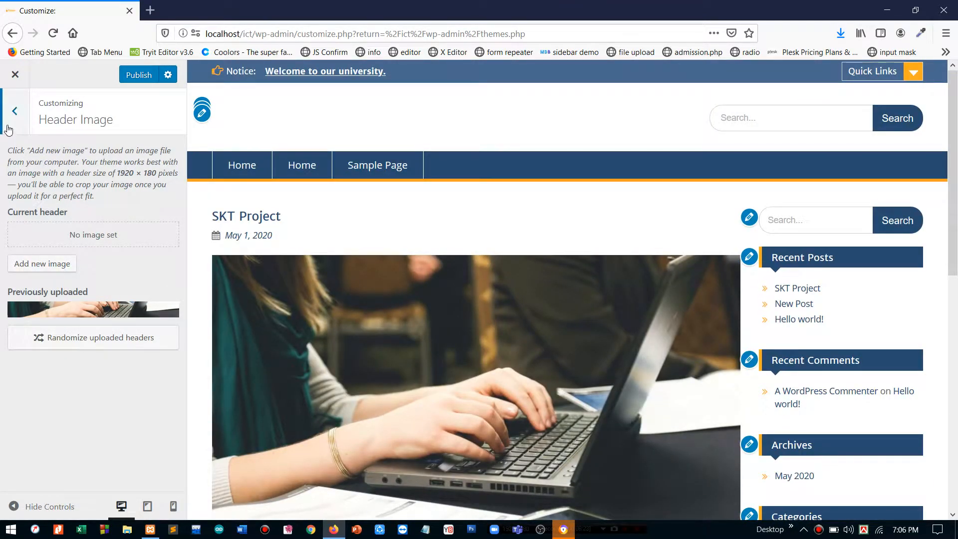
{"action": "left_click", "coordinate": [14, 112]}
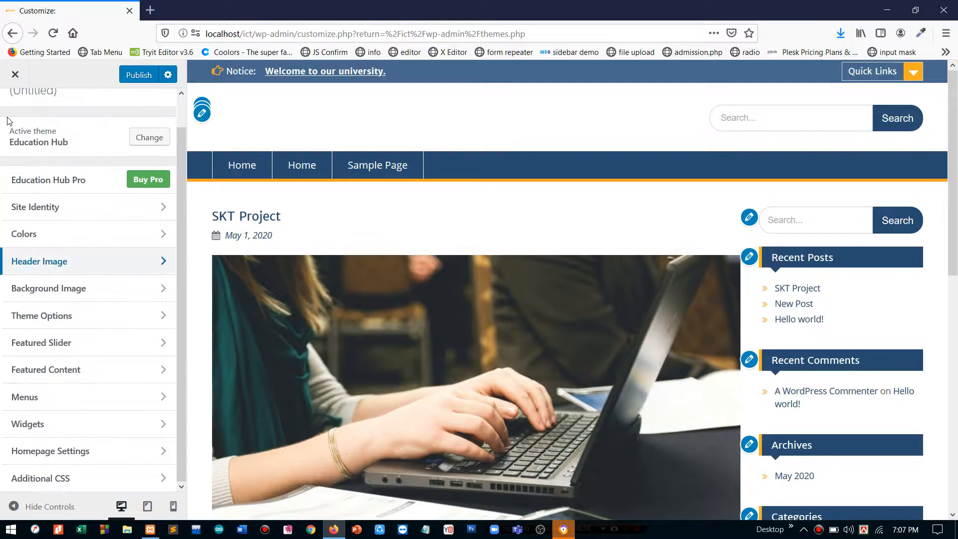
{"action": "left_click", "coordinate": [51, 291]}
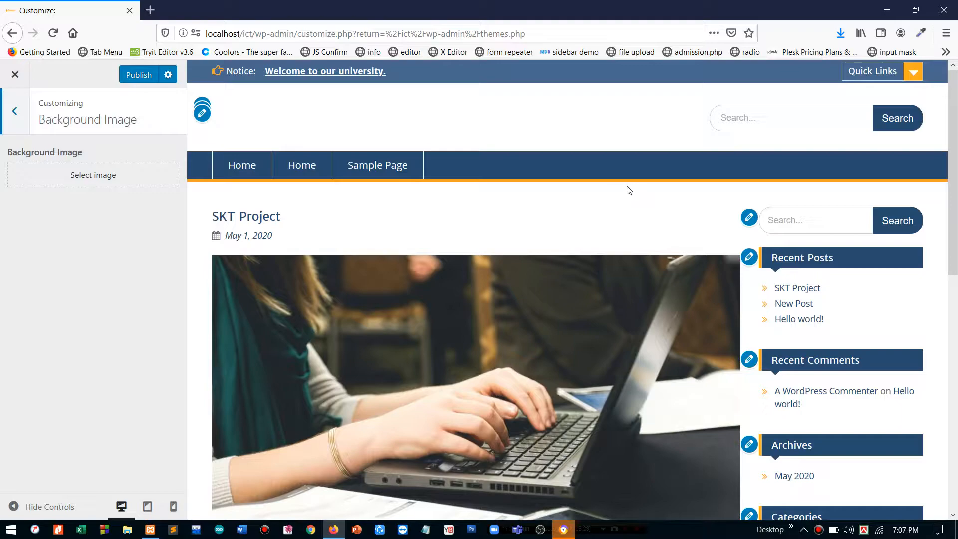
{"action": "scroll", "coordinate": [602, 286], "scroll_direction": "down", "scroll_amount": 5}
{"action": "scroll", "coordinate": [549, 300], "scroll_direction": "up", "scroll_amount": 5}
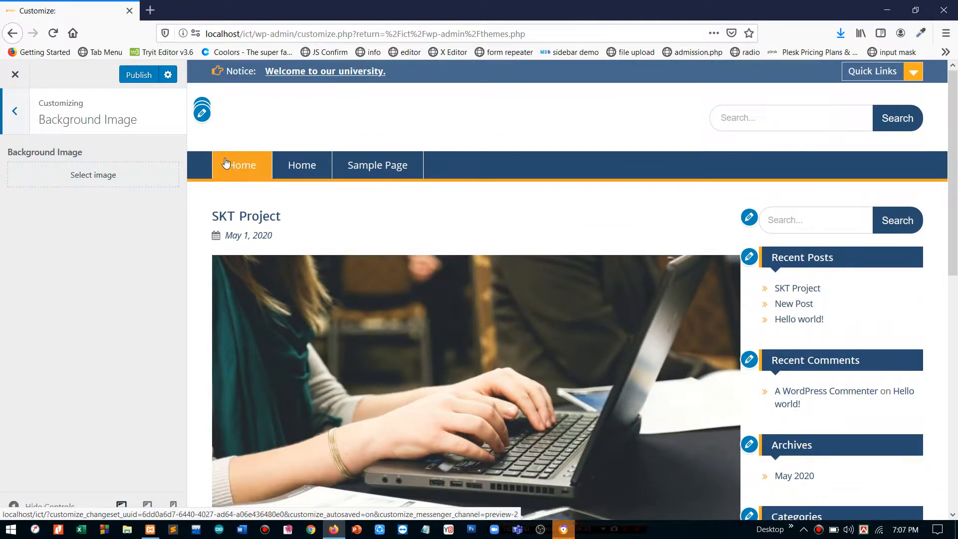
{"action": "left_click", "coordinate": [137, 175]}
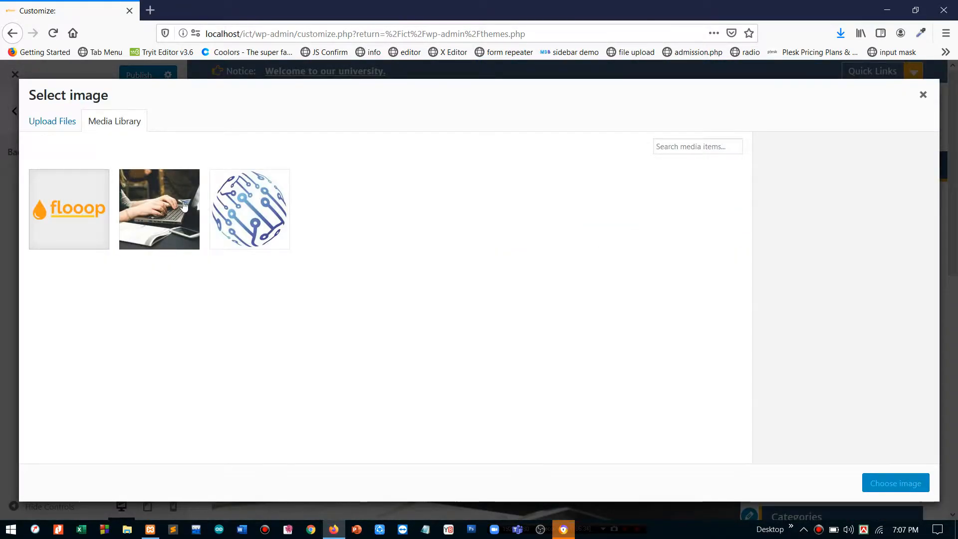
{"action": "left_click", "coordinate": [137, 178]}
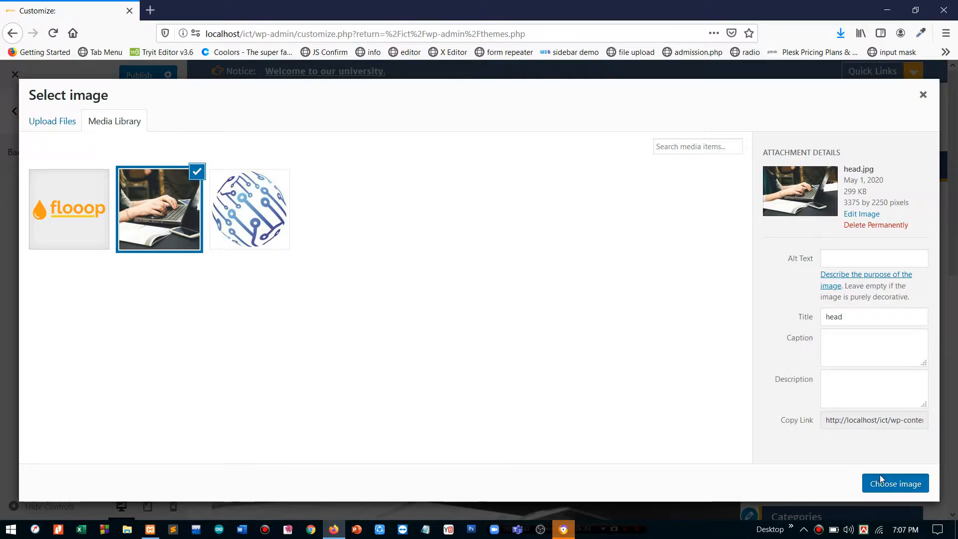
{"action": "left_click", "coordinate": [879, 475]}
{"action": "scroll", "coordinate": [606, 208], "scroll_direction": "down", "scroll_amount": 10}
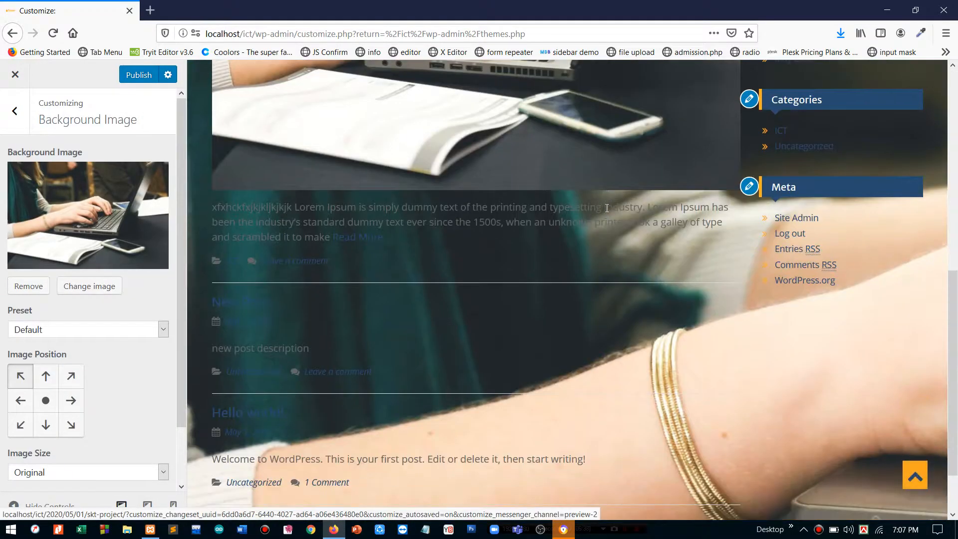
{"action": "scroll", "coordinate": [606, 208], "scroll_direction": "up", "scroll_amount": 15}
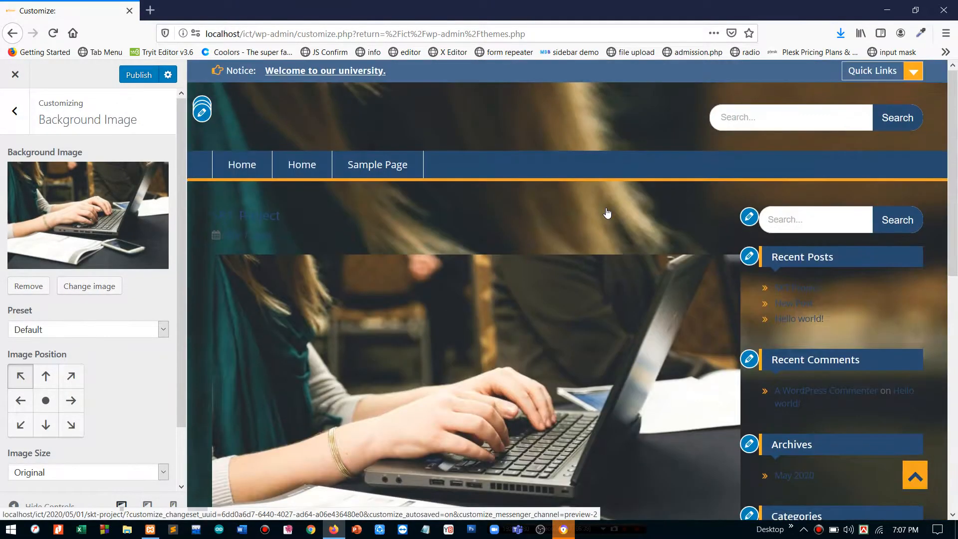
{"action": "scroll", "coordinate": [605, 216], "scroll_direction": "down", "scroll_amount": 3}
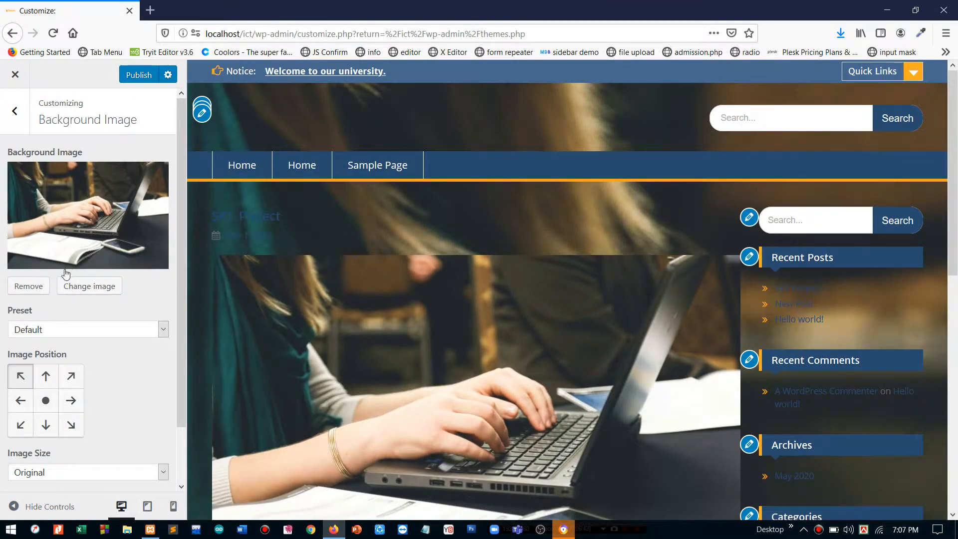
{"action": "left_click", "coordinate": [35, 286]}
{"action": "left_click", "coordinate": [15, 109]}
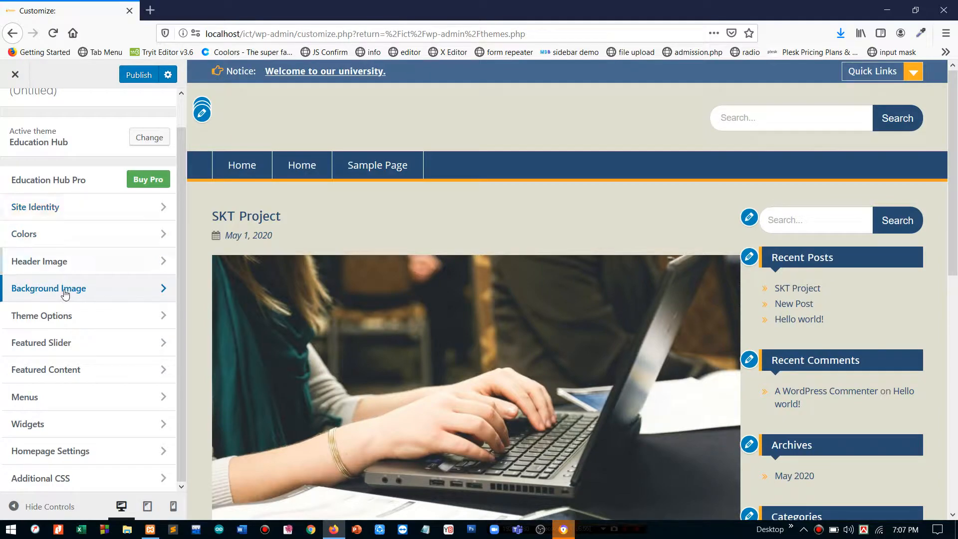
- In Theme Options > Header Options, toggle Show Site Title off and back on
{"action": "left_click", "coordinate": [52, 325]}
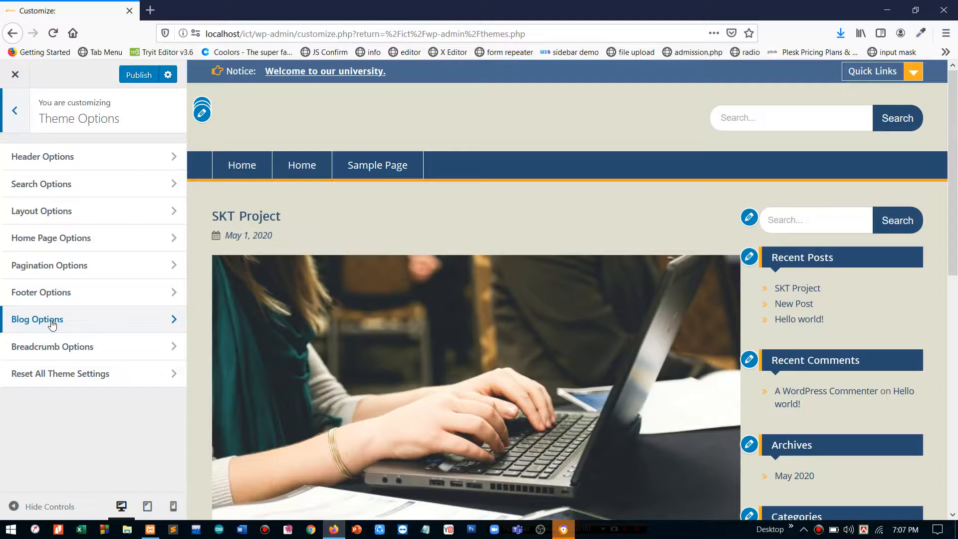
{"action": "left_click", "coordinate": [65, 166]}
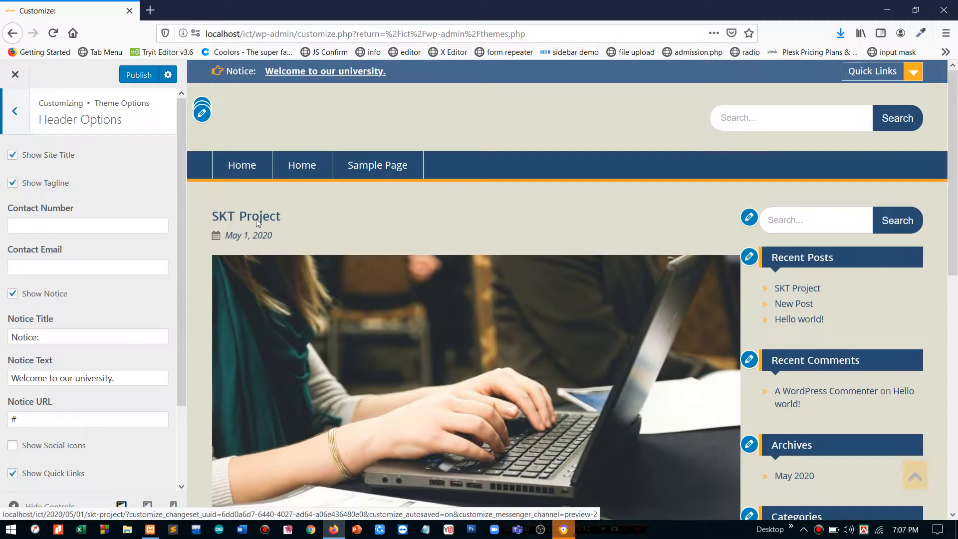
{"action": "left_click", "coordinate": [52, 158]}
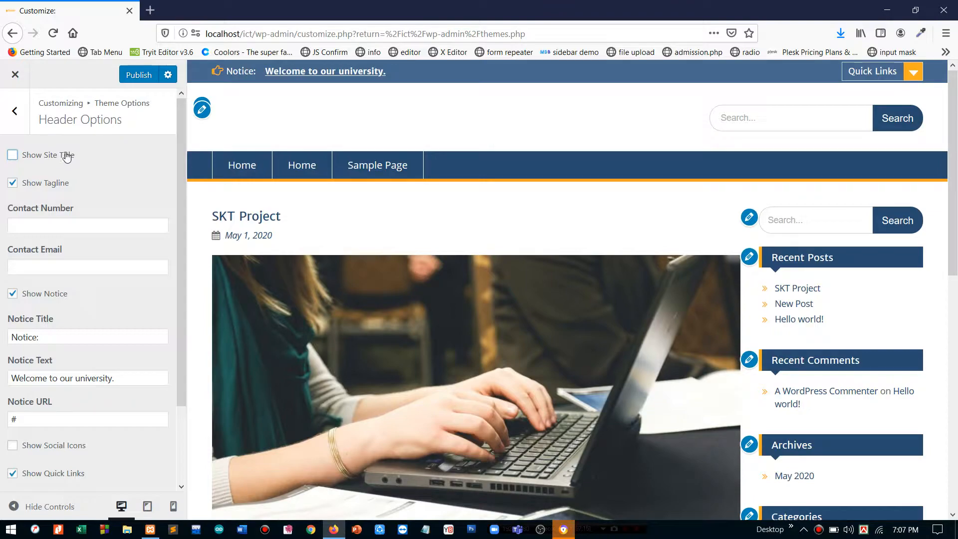
{"action": "left_click", "coordinate": [48, 158]}
- Fill in the header's Contact Number and Contact Email fields
{"action": "left_click", "coordinate": [88, 226]}
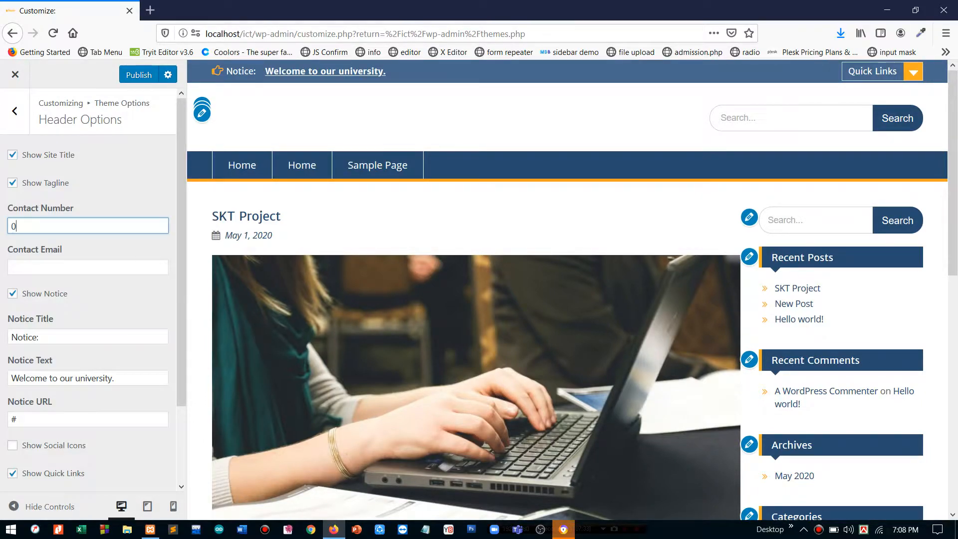
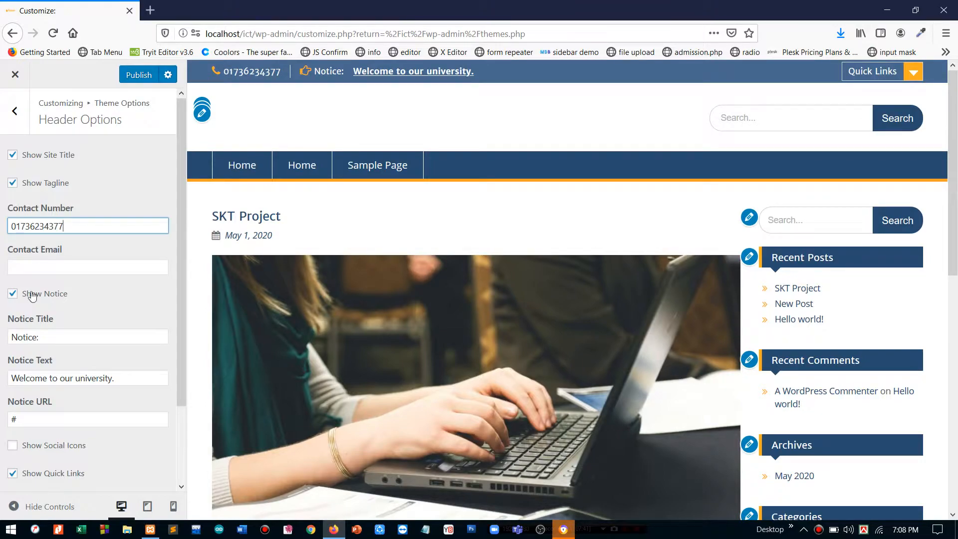
{"action": "left_click", "coordinate": [87, 267]}
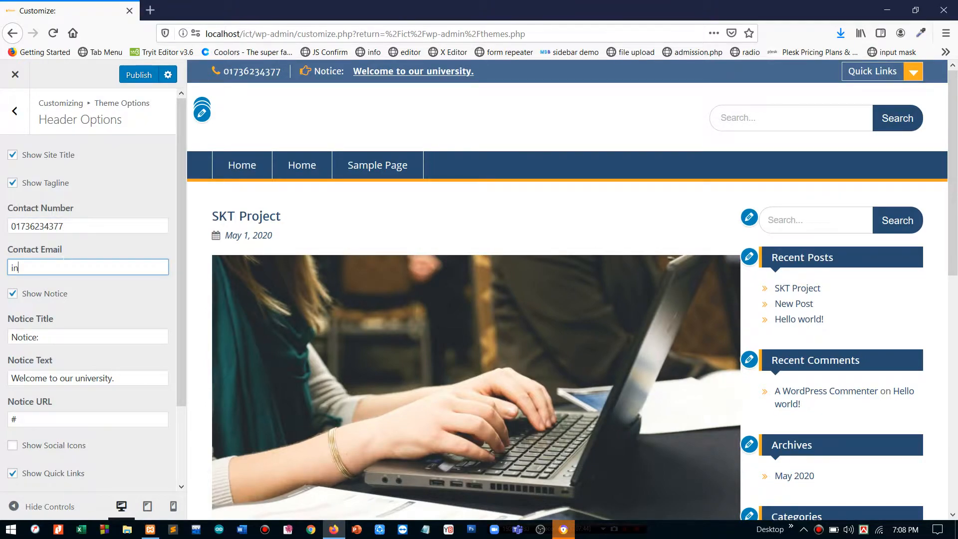
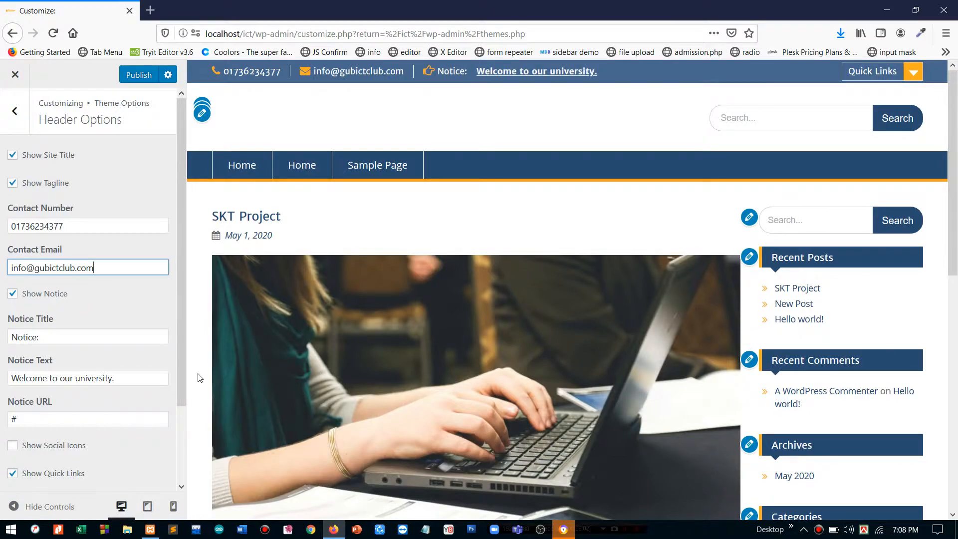
- Change the Notice Title to 'News'
{"action": "key", "text": "Tab"}
{"action": "key", "text": "Tab"}
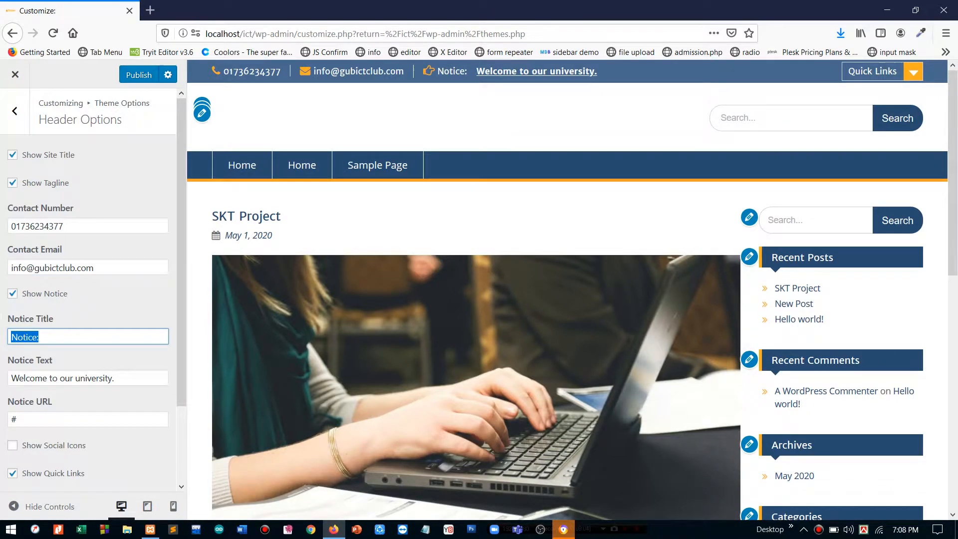
{"action": "type", "text": "News:"}
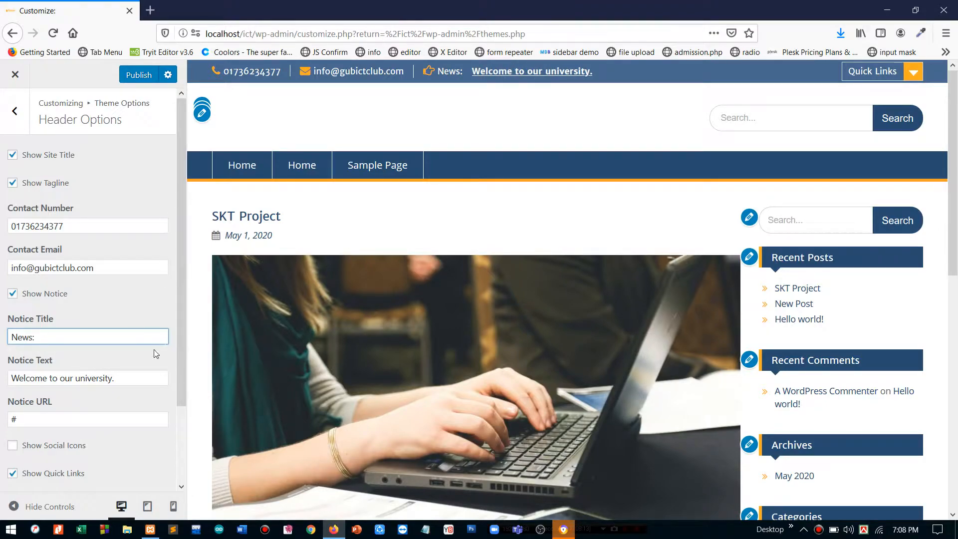
{"action": "key", "text": "Tab"}
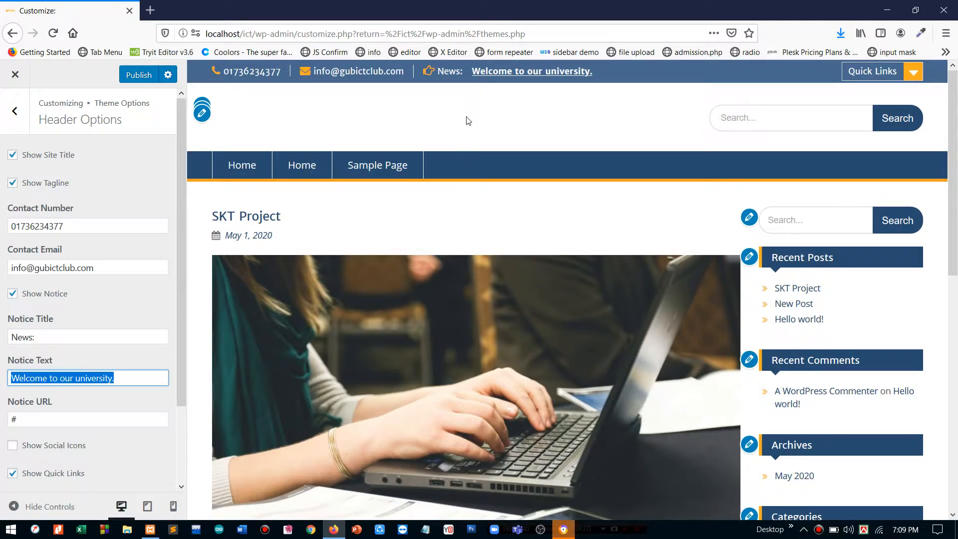
{"action": "left_click", "coordinate": [16, 419]}
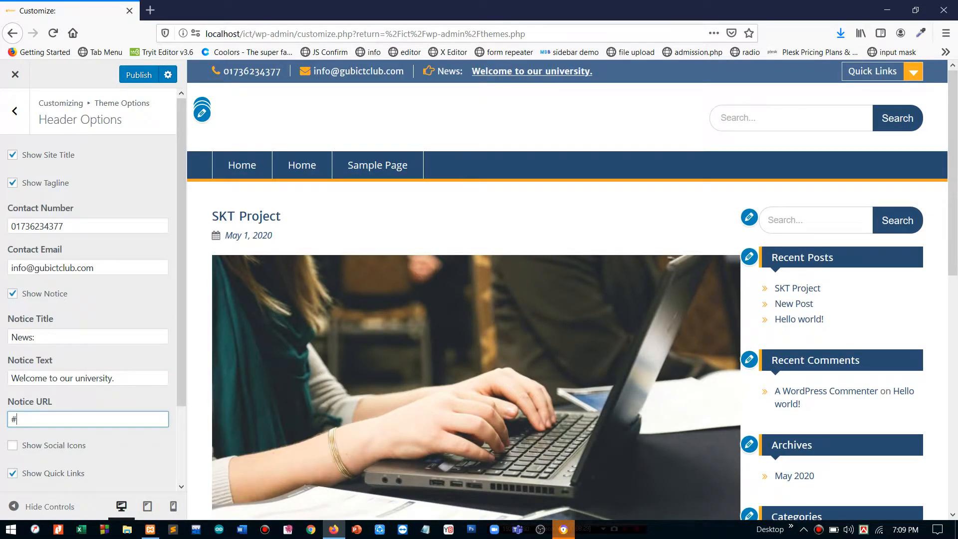
{"action": "scroll", "coordinate": [77, 380], "scroll_direction": "down", "scroll_amount": 3}
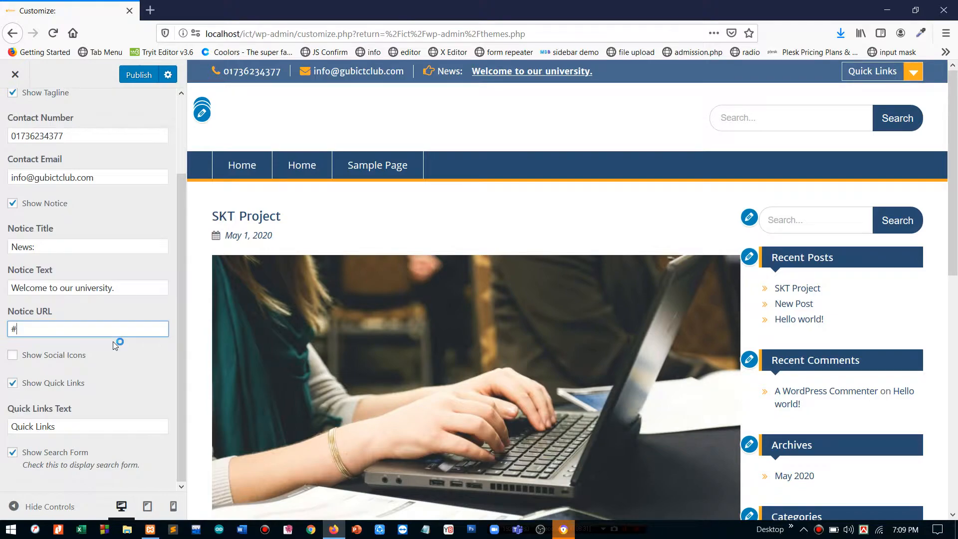
- Turn off Show Social Icons in the header
{"action": "left_click", "coordinate": [34, 362]}
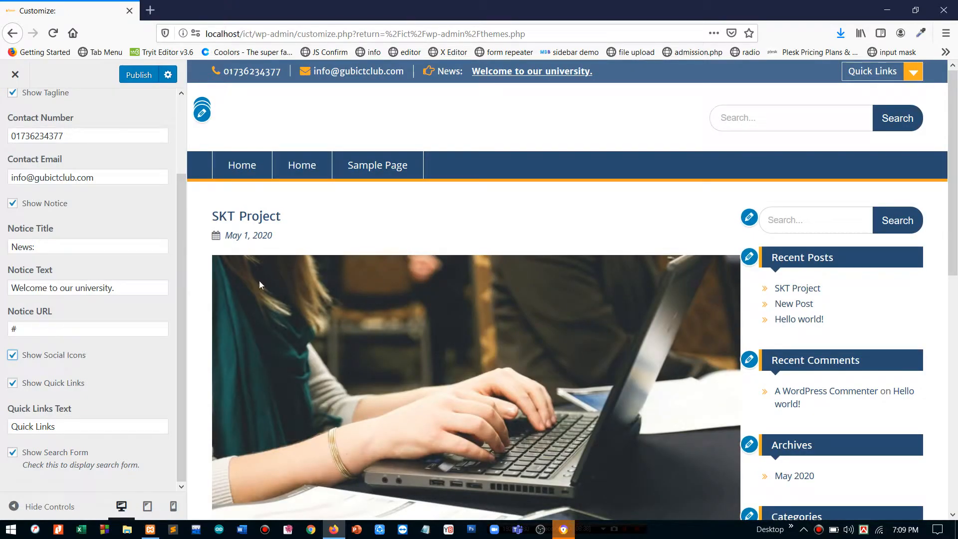
{"action": "scroll", "coordinate": [363, 244], "scroll_direction": "down", "scroll_amount": 15}
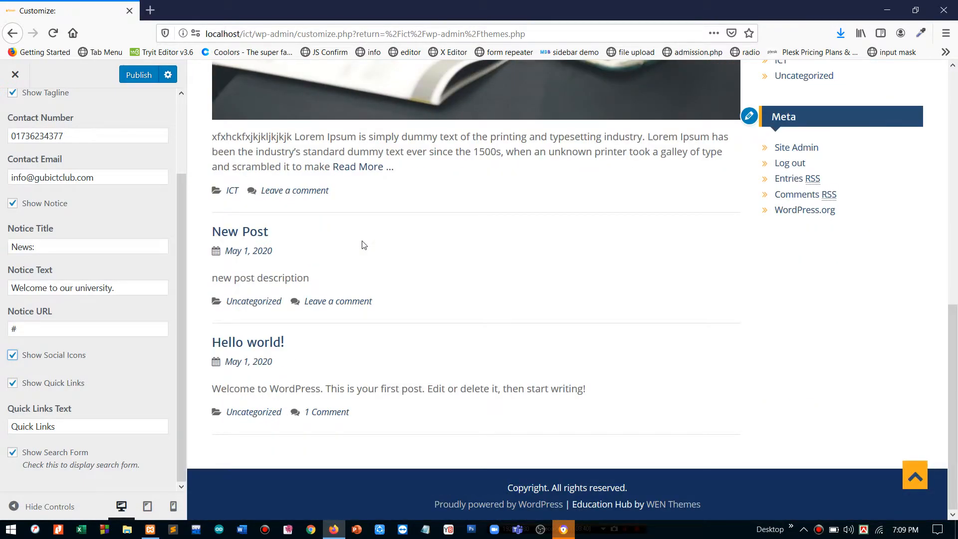
{"action": "scroll", "coordinate": [363, 244], "scroll_direction": "up", "scroll_amount": 15}
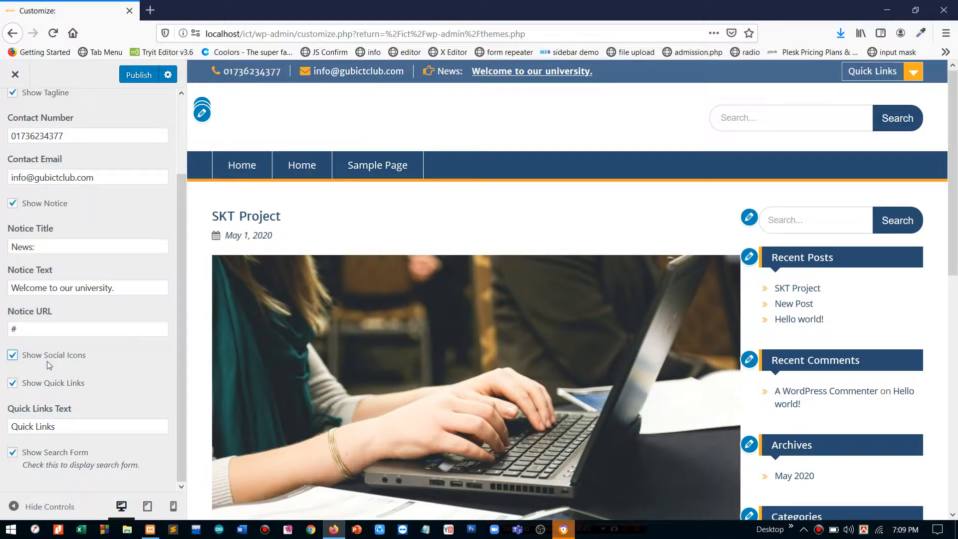
{"action": "left_click", "coordinate": [40, 425]}
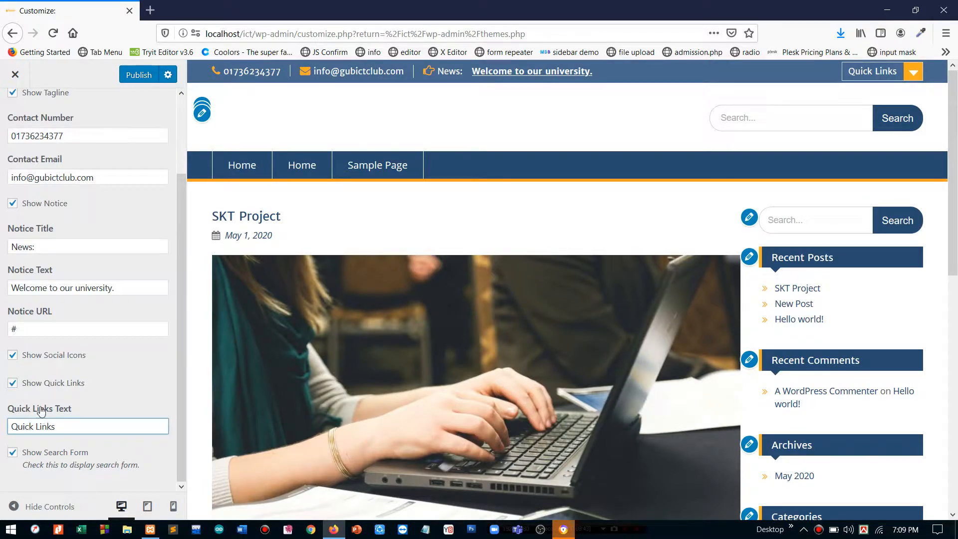
{"action": "left_click", "coordinate": [20, 356]}
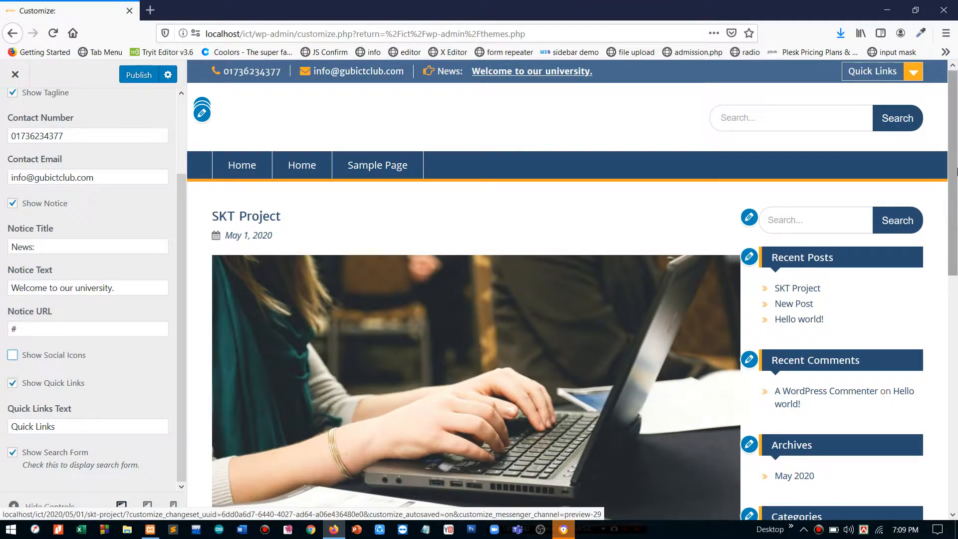
- Toggle Show Quick Links off and back on so the Quick Links menu stays visible
{"action": "mouse_move", "coordinate": [900, 70]}
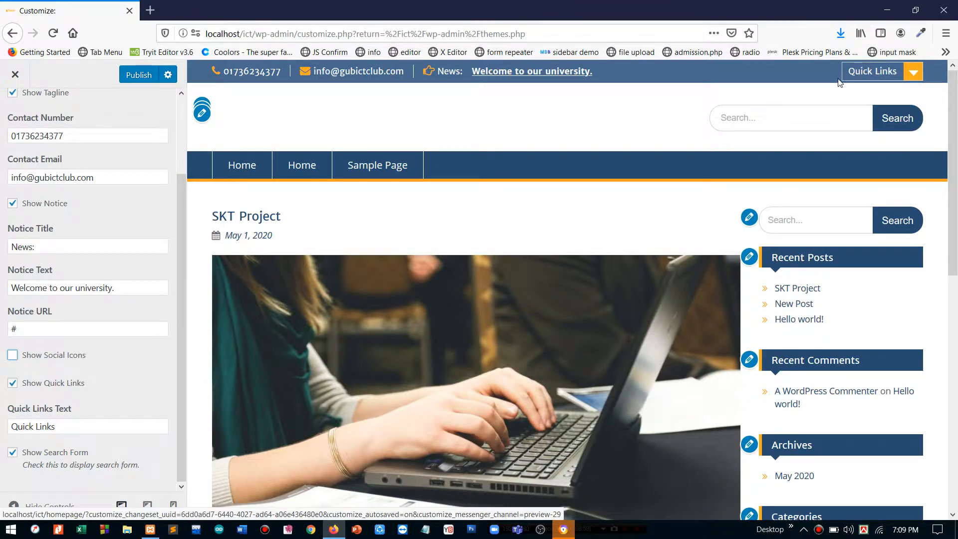
{"action": "left_click", "coordinate": [33, 386]}
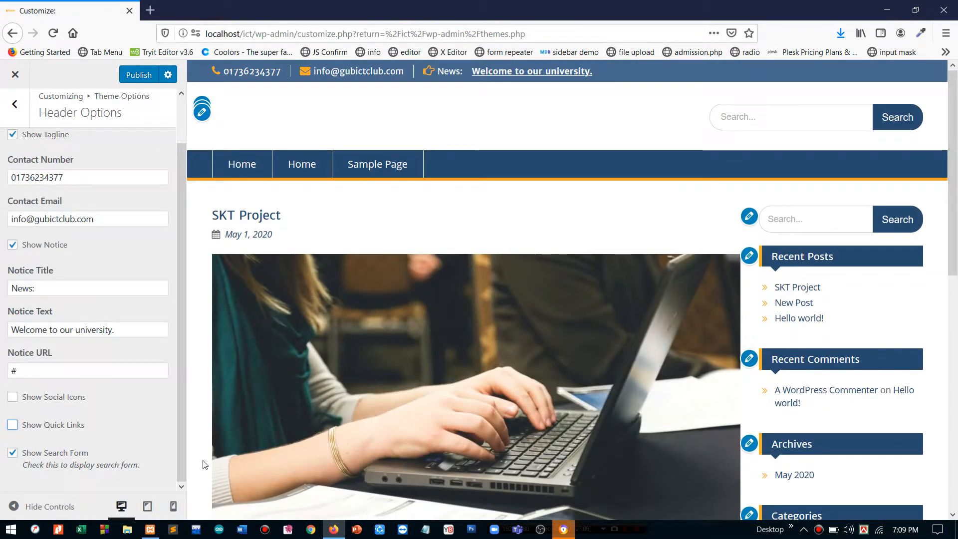
{"action": "left_click", "coordinate": [33, 433]}
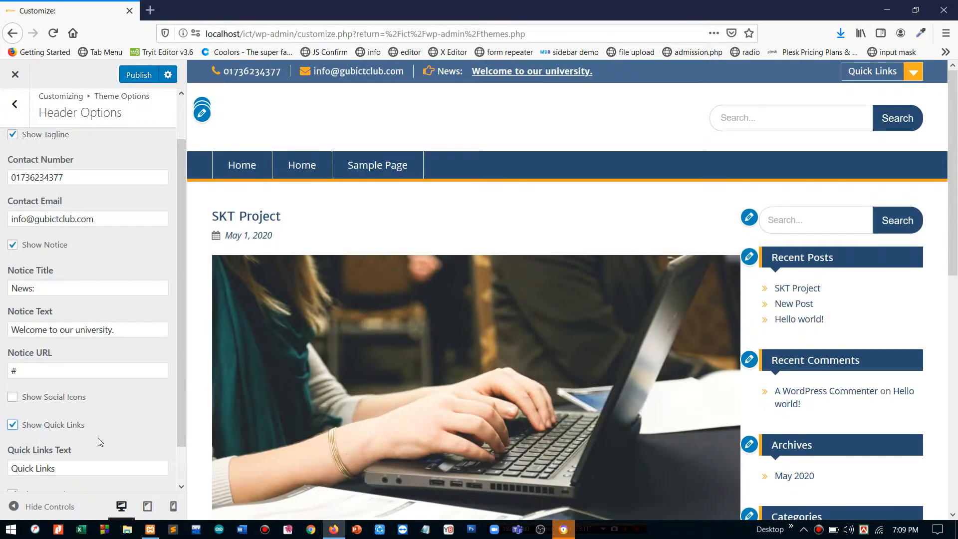
{"action": "scroll", "coordinate": [97, 438], "scroll_direction": "down", "scroll_amount": 2}
- Replace the Quick Links Text with 'Links'
{"action": "left_click", "coordinate": [69, 427]}
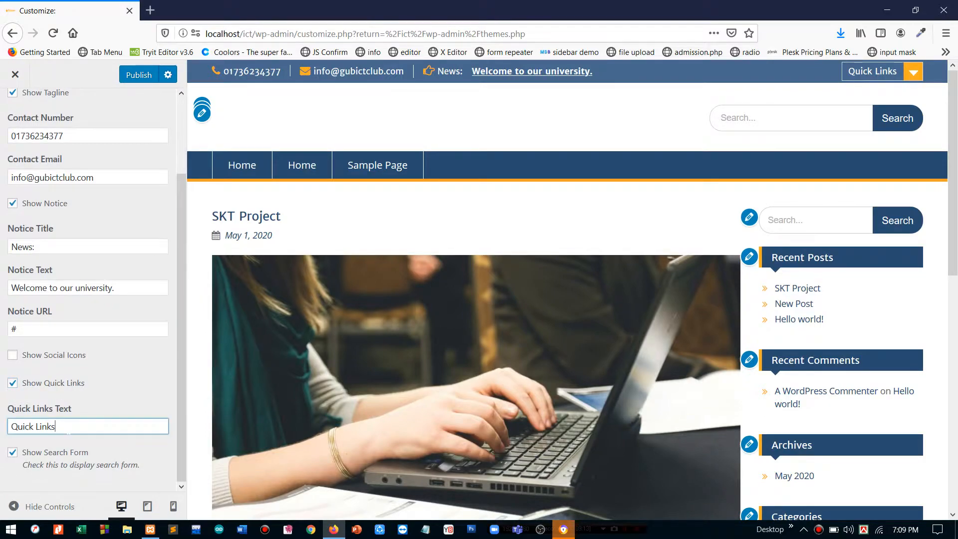
{"action": "key", "text": "ctrl+a"}
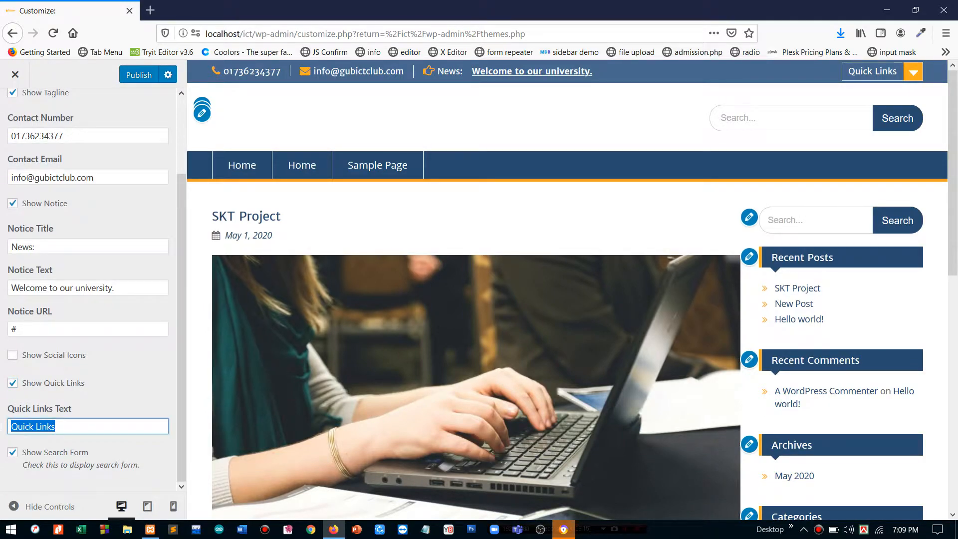
{"action": "key", "text": "BackSpace"}
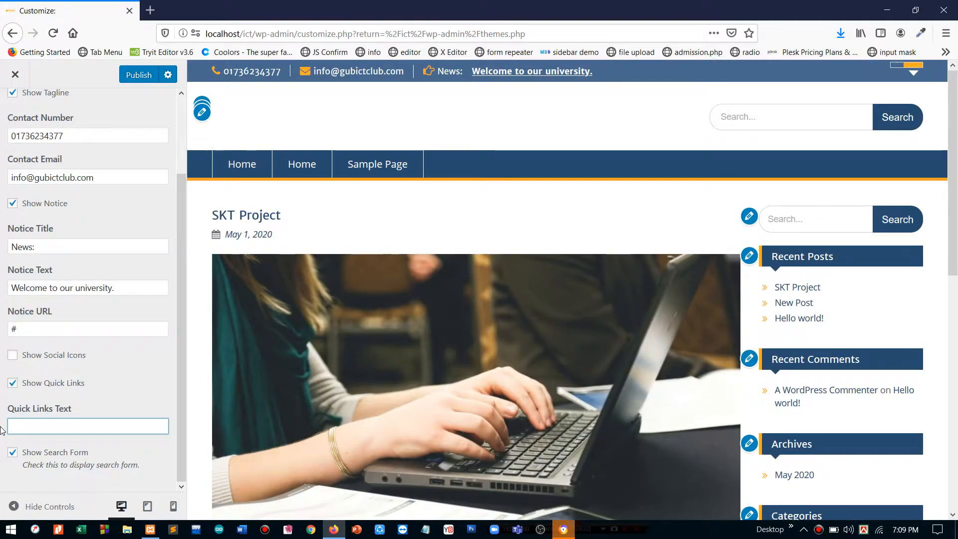
{"action": "type", "text": "Links"}
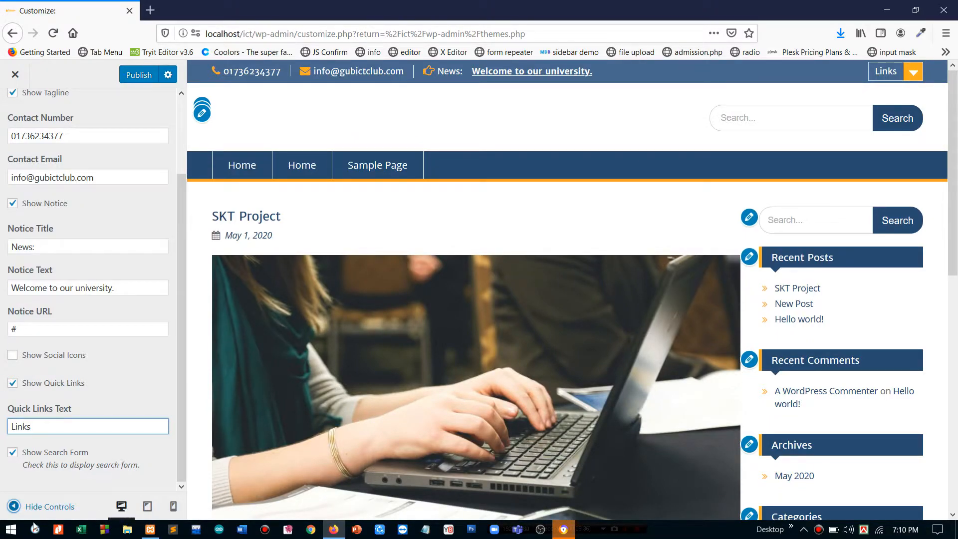
- Toggle Show Search Form off and back on, then go back to Theme Options
{"action": "left_click", "coordinate": [12, 453]}
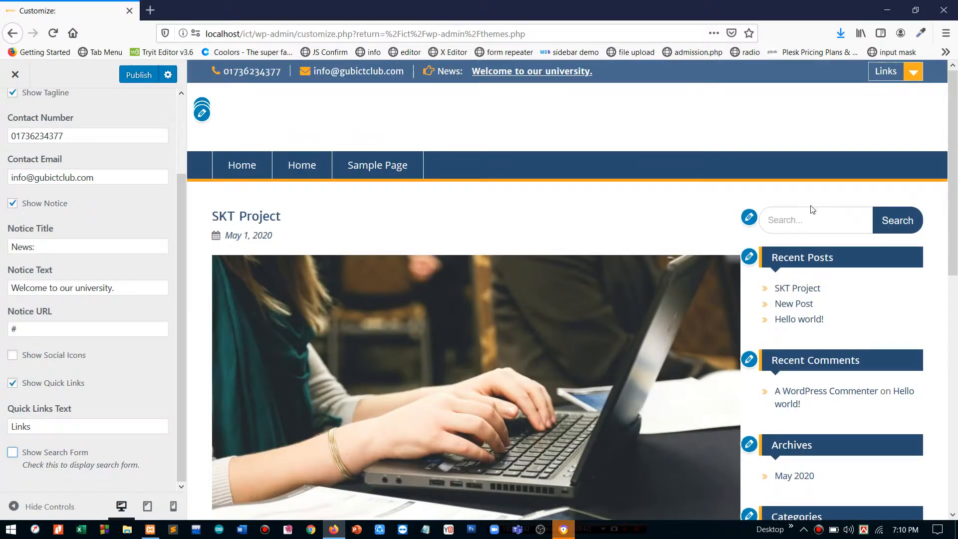
{"action": "left_click", "coordinate": [12, 452]}
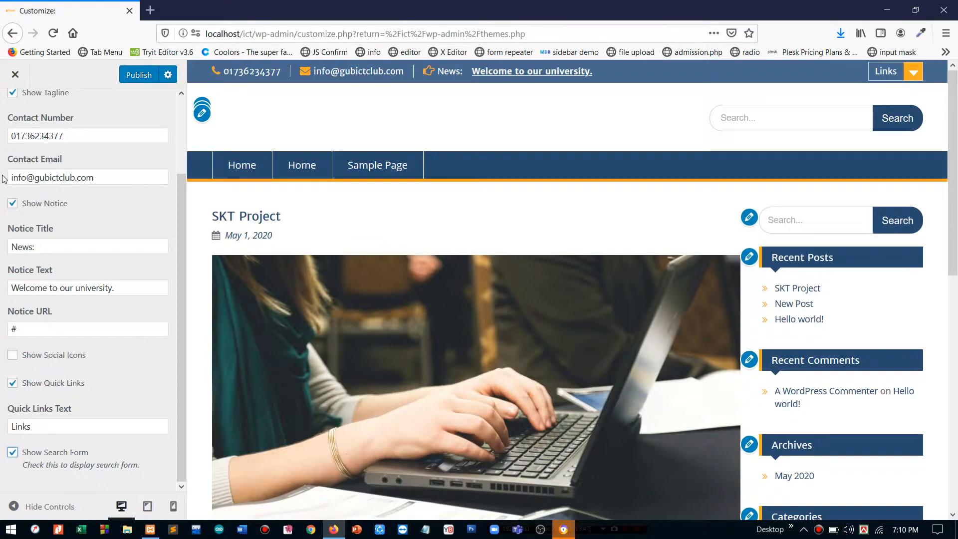
{"action": "scroll", "coordinate": [55, 182], "scroll_direction": "up", "scroll_amount": 3}
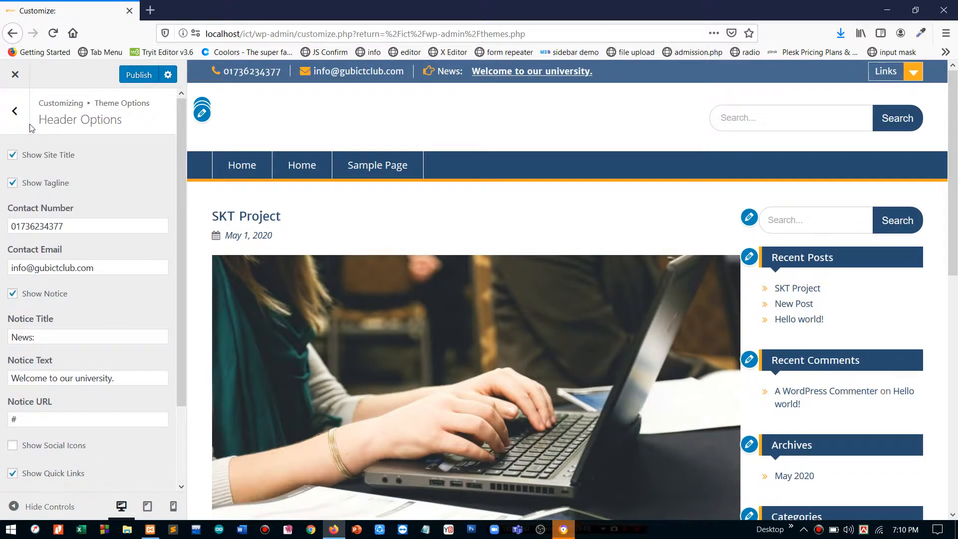
{"action": "left_click", "coordinate": [16, 112]}
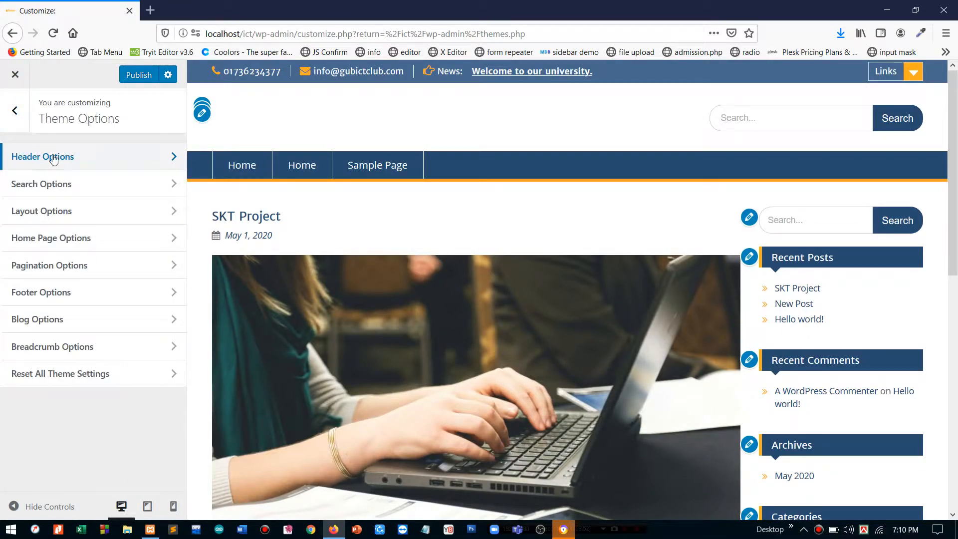
- In Search Options, set the Search Placeholder to 'Type to search'
{"action": "left_click", "coordinate": [60, 188]}
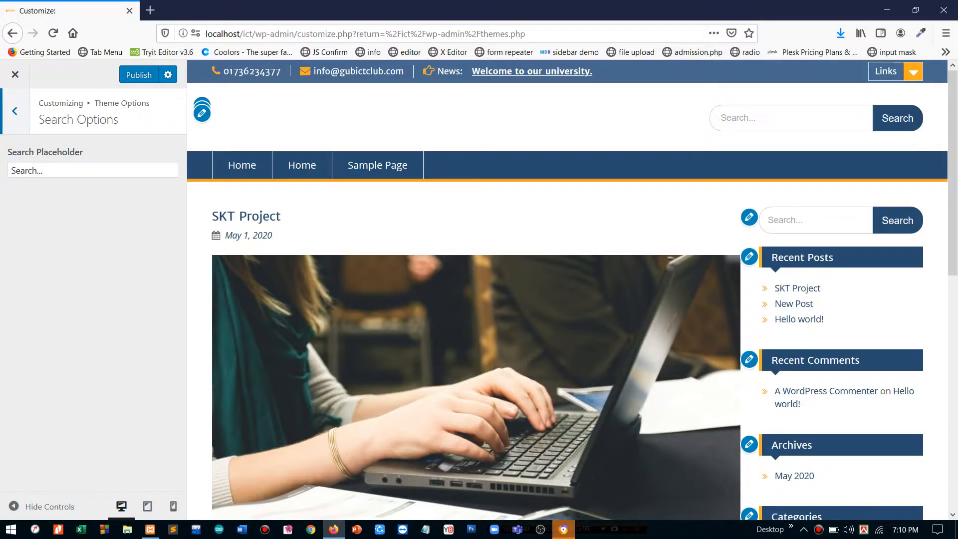
{"action": "left_click", "coordinate": [739, 118]}
{"action": "left_click", "coordinate": [43, 171]}
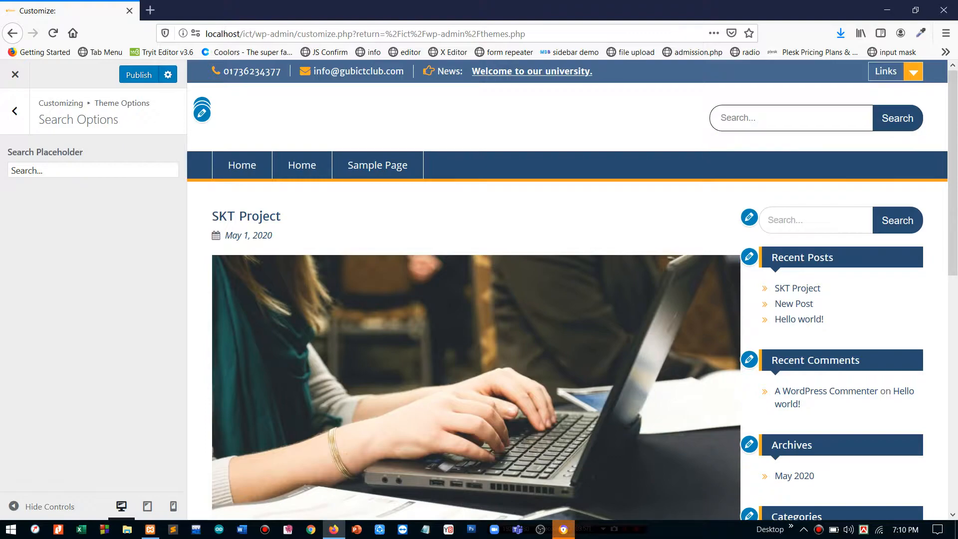
{"action": "key", "text": "ctrl+a"}
{"action": "type", "text": "Ty"}
{"action": "key", "text": "BackSpace"}
{"action": "key", "text": "BackSpace"}
{"action": "type", "text": "Type to"}
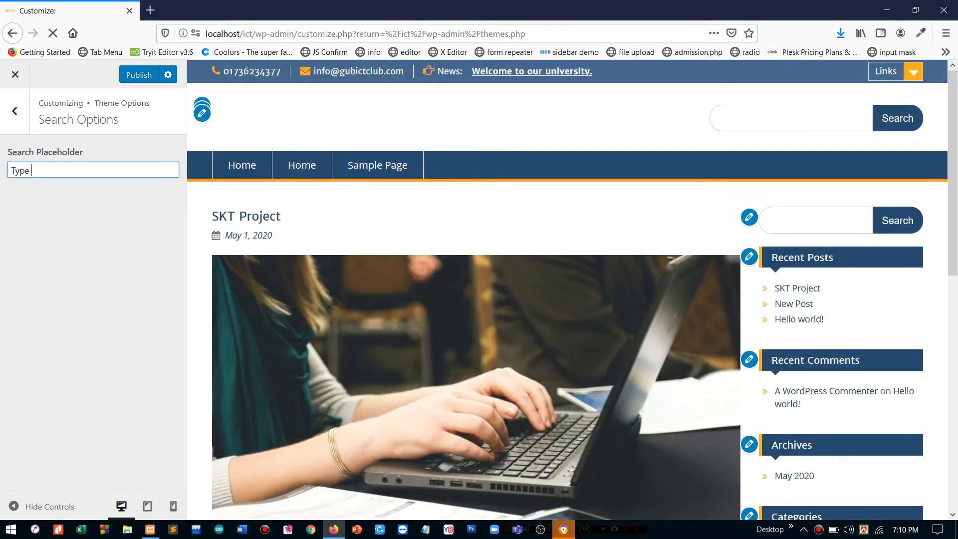
{"action": "type", "text": " search"}
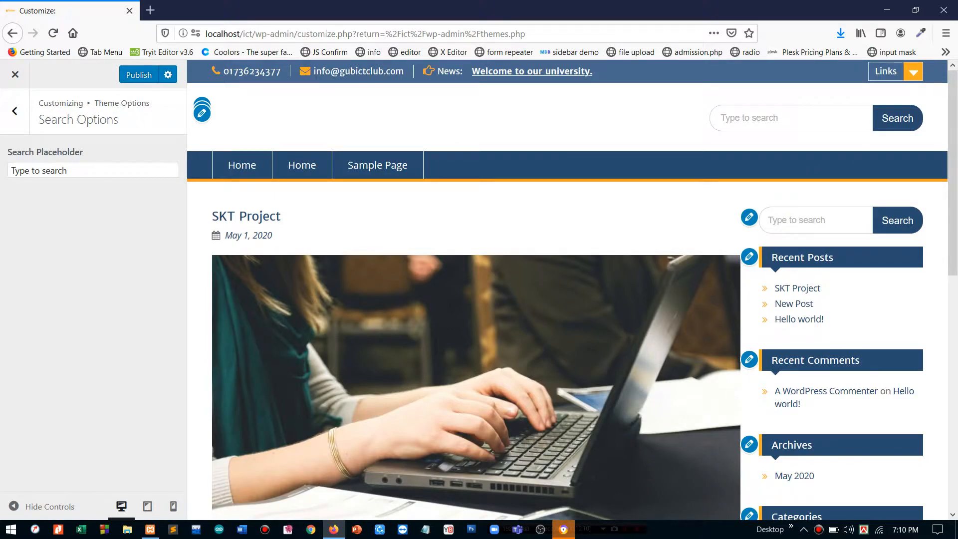
{"action": "left_click", "coordinate": [14, 111]}
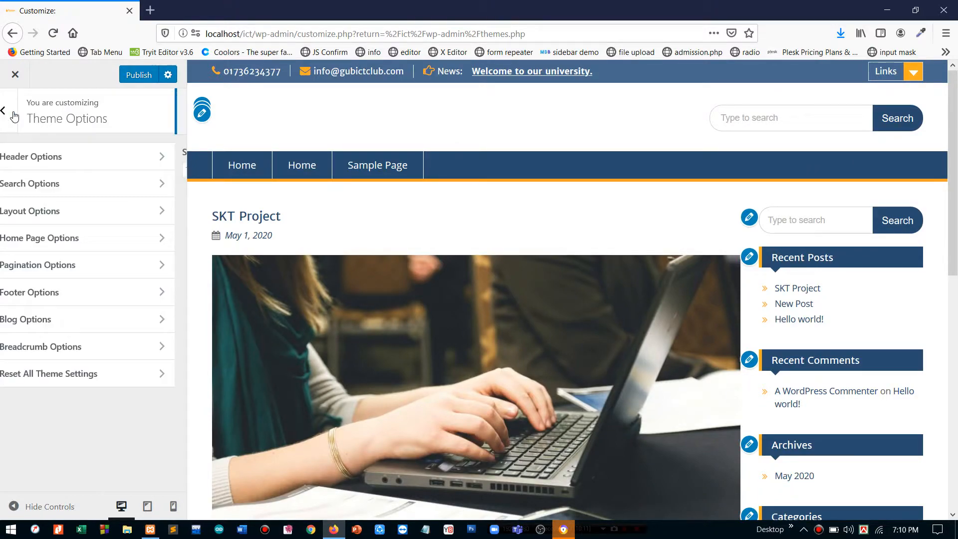
- Open Layout Options and preview the Fluid, Content - Primary Sidebar site full width, then restore the panel
{"action": "left_click", "coordinate": [82, 221]}
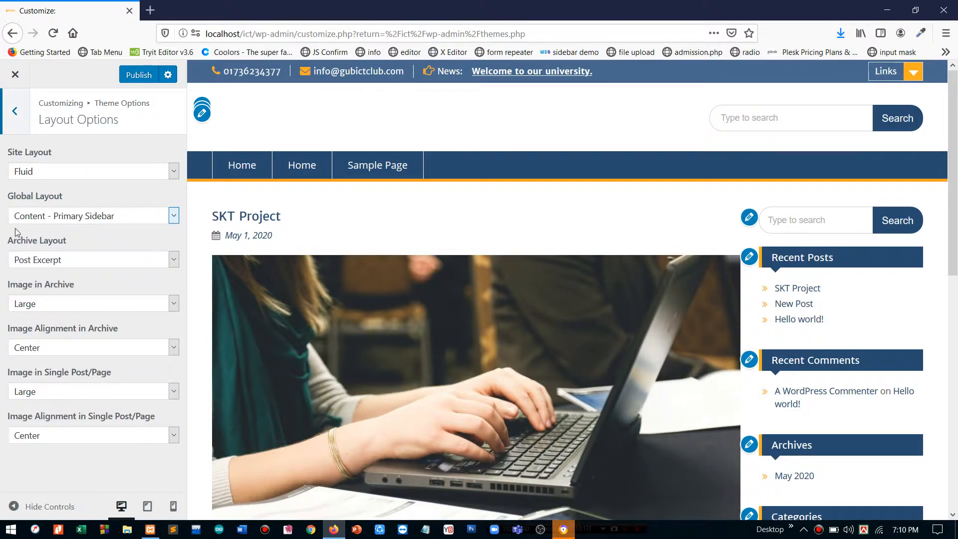
{"action": "left_click", "coordinate": [14, 506]}
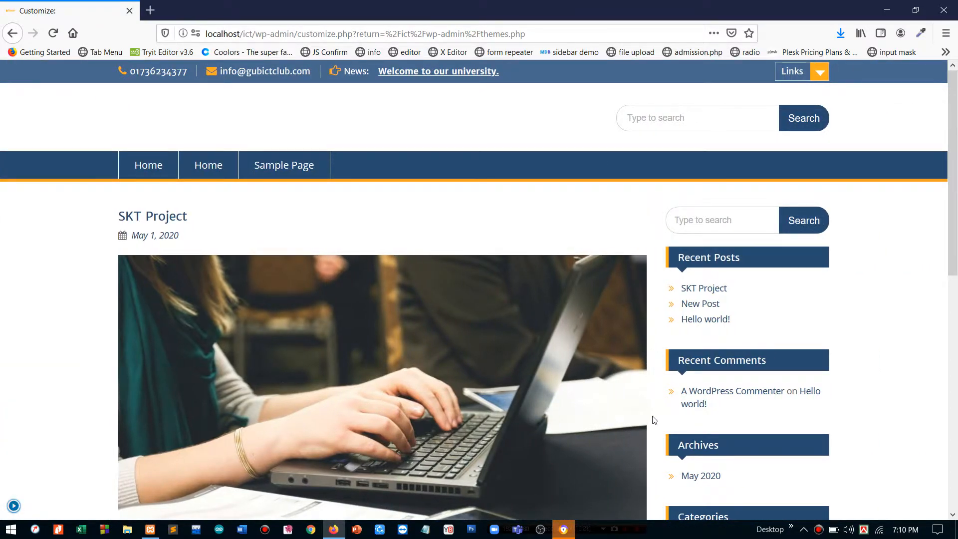
{"action": "scroll", "coordinate": [654, 420], "scroll_direction": "down", "scroll_amount": 5}
{"action": "scroll", "coordinate": [654, 419], "scroll_direction": "up", "scroll_amount": 5}
{"action": "scroll", "coordinate": [268, 255], "scroll_direction": "down", "scroll_amount": 3}
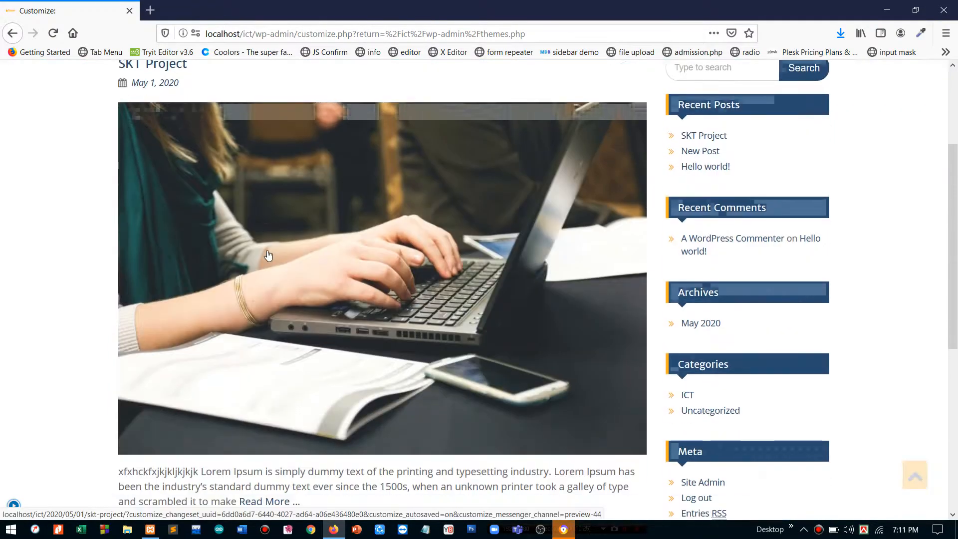
{"action": "scroll", "coordinate": [719, 294], "scroll_direction": "up", "scroll_amount": 2}
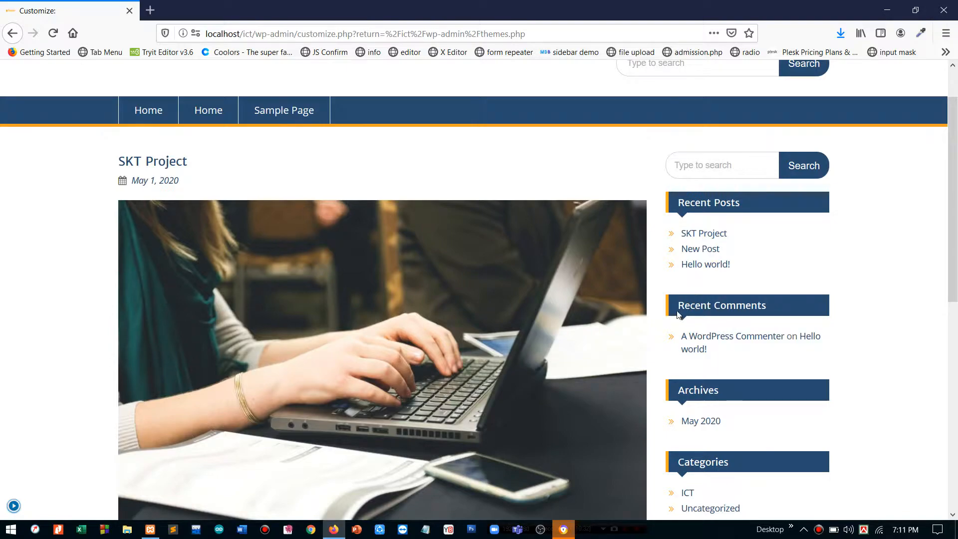
{"action": "left_click_drag", "start_coordinate": [677, 315], "coordinate": [712, 316]}
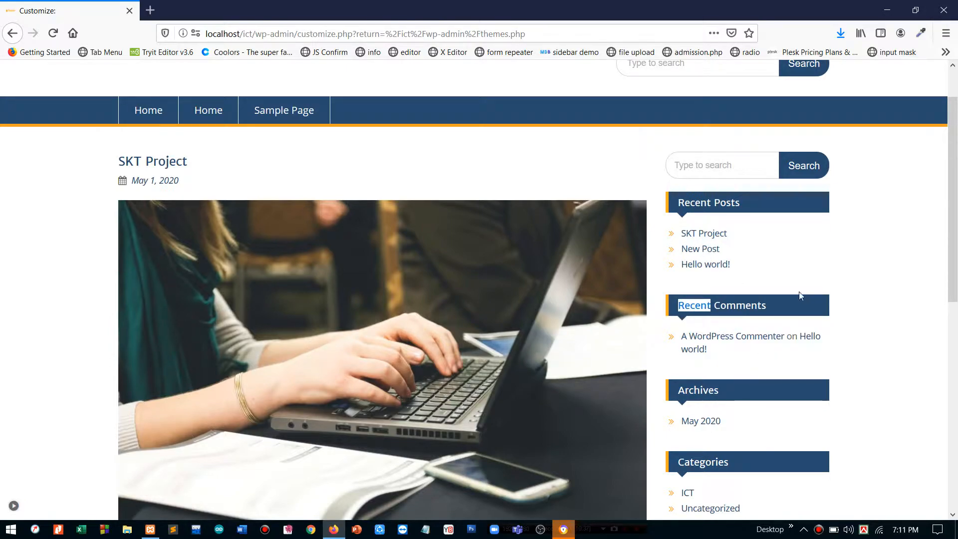
{"action": "scroll", "coordinate": [798, 294], "scroll_direction": "down", "scroll_amount": 3}
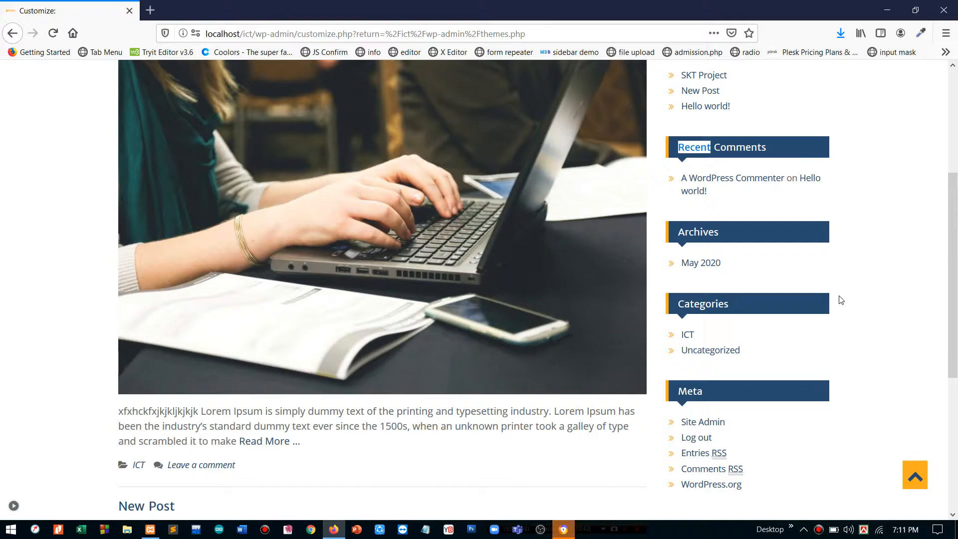
{"action": "scroll", "coordinate": [579, 315], "scroll_direction": "up", "scroll_amount": 4}
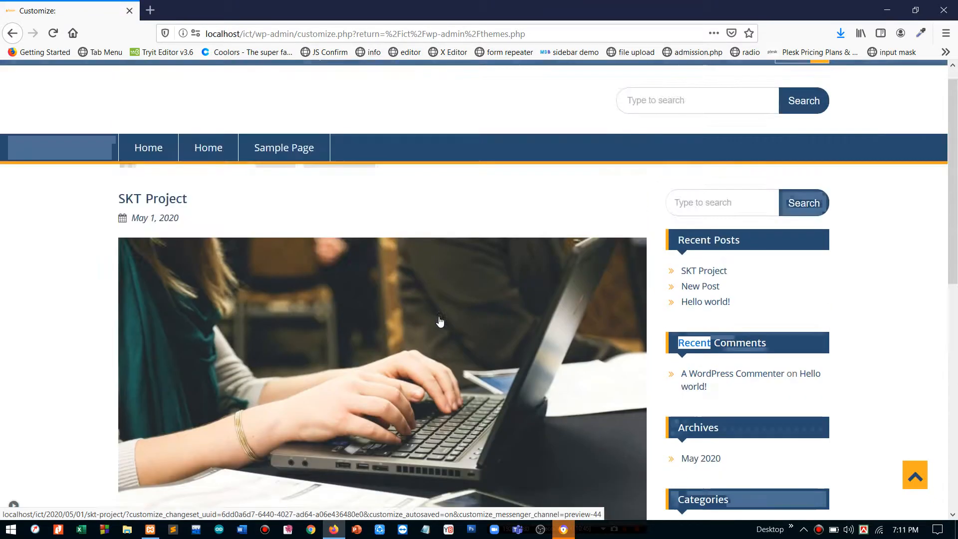
{"action": "left_click", "coordinate": [14, 507]}
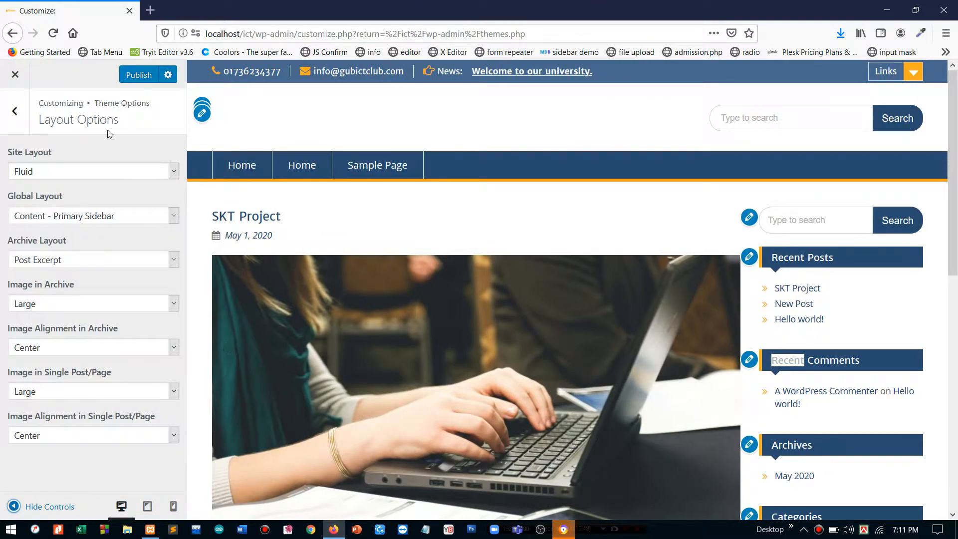
{"action": "left_click", "coordinate": [15, 506]}
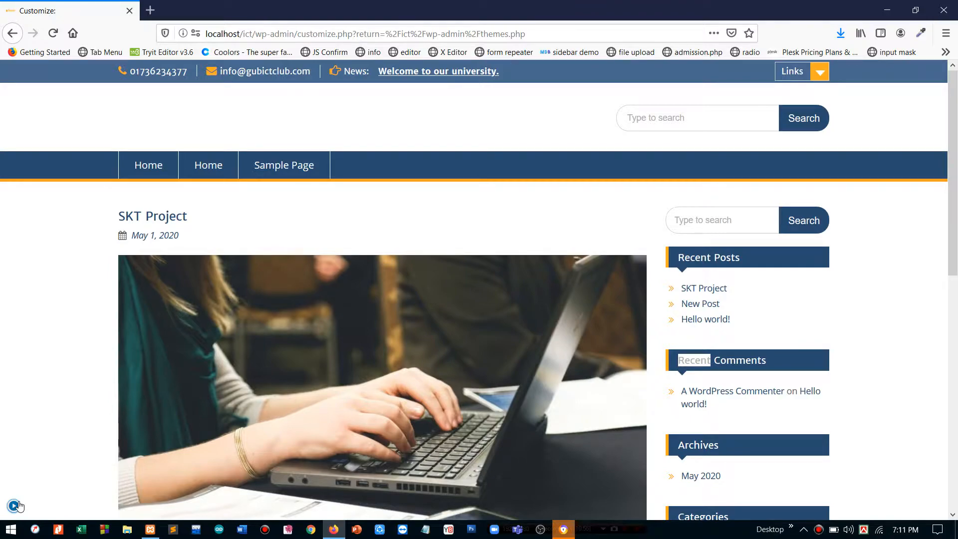
{"action": "left_click", "coordinate": [15, 507]}
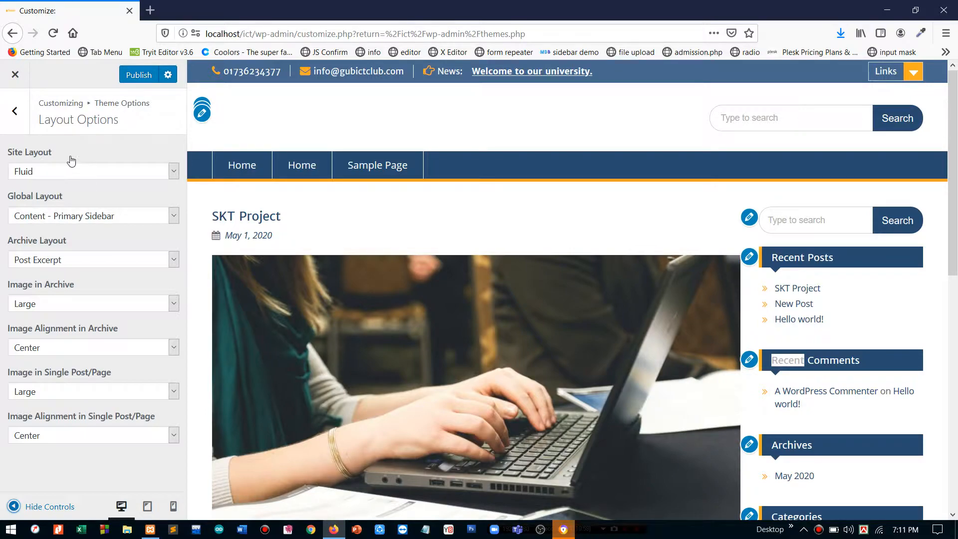
{"action": "left_click", "coordinate": [75, 172]}
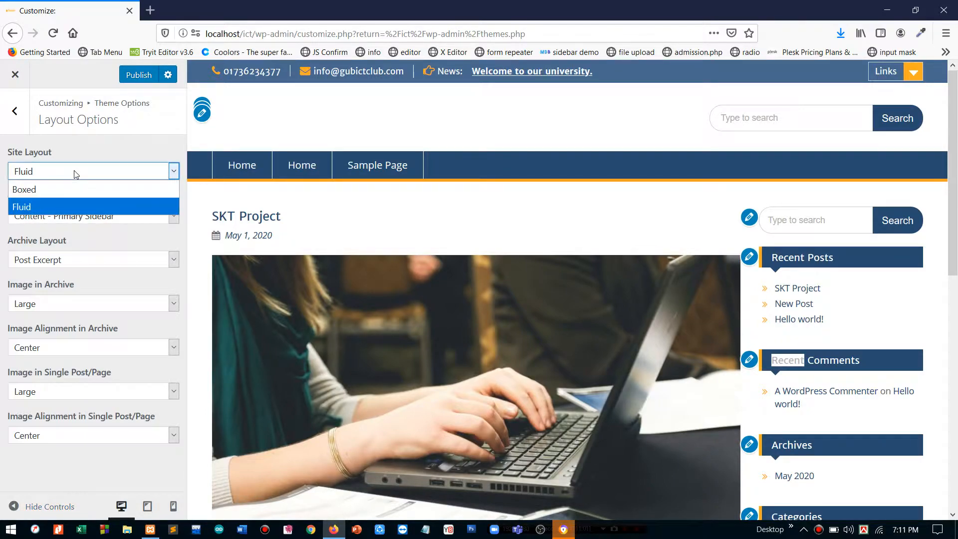
{"action": "left_click", "coordinate": [82, 150]}
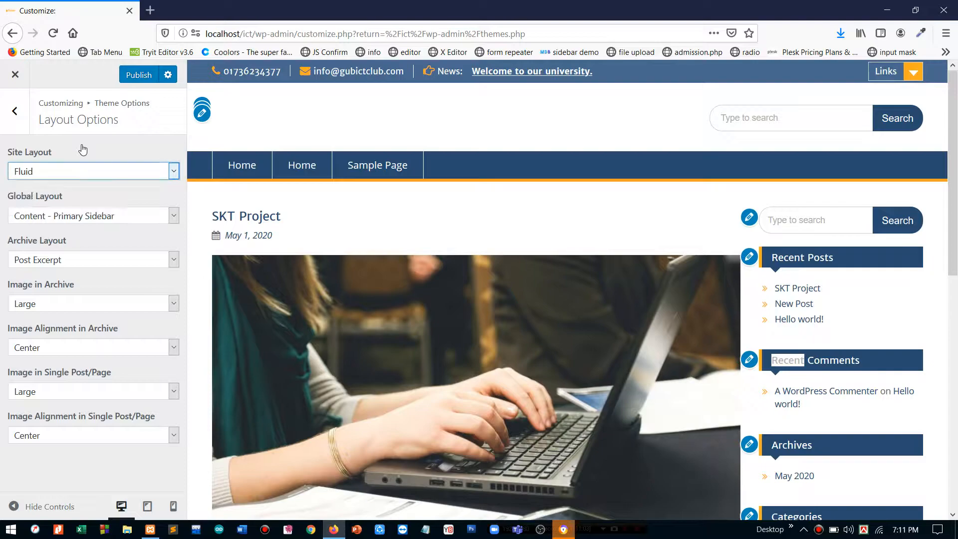
{"action": "left_click", "coordinate": [56, 505]}
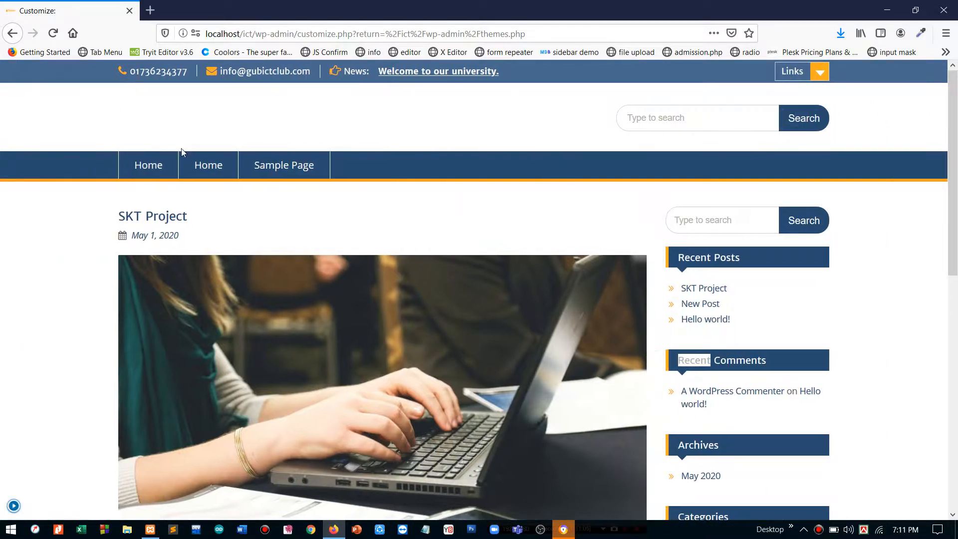
{"action": "left_click", "coordinate": [13, 506]}
{"action": "left_click", "coordinate": [65, 170]}
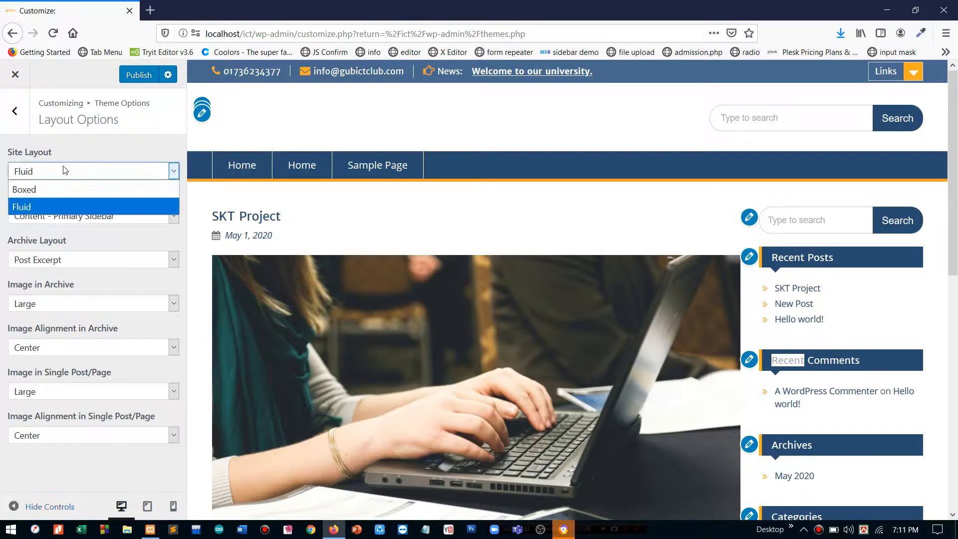
{"action": "left_click", "coordinate": [55, 193]}
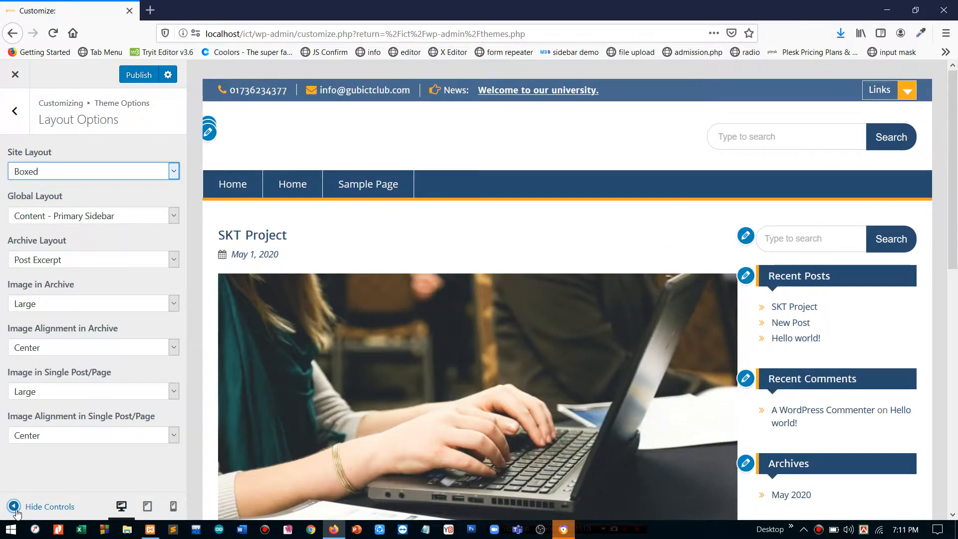
{"action": "left_click", "coordinate": [15, 507]}
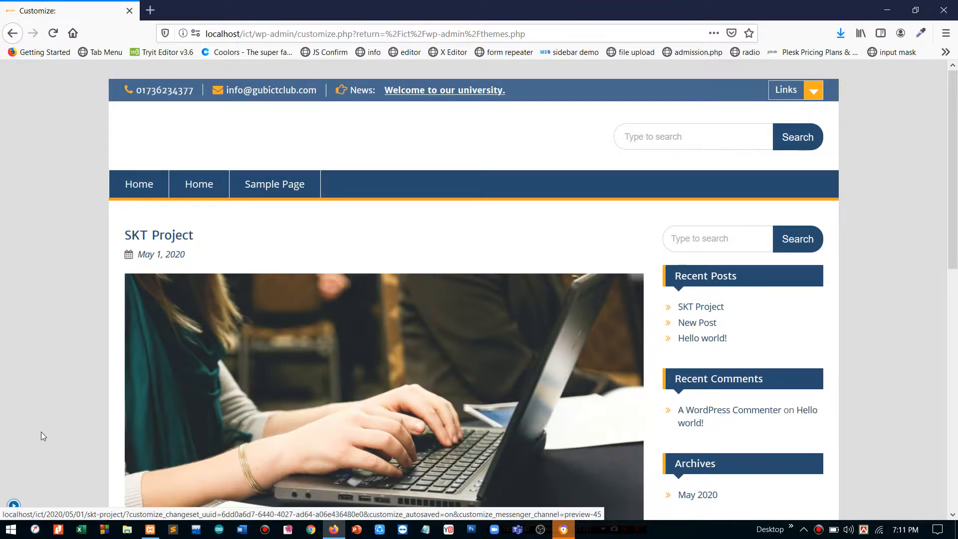
{"action": "left_click", "coordinate": [13, 506]}
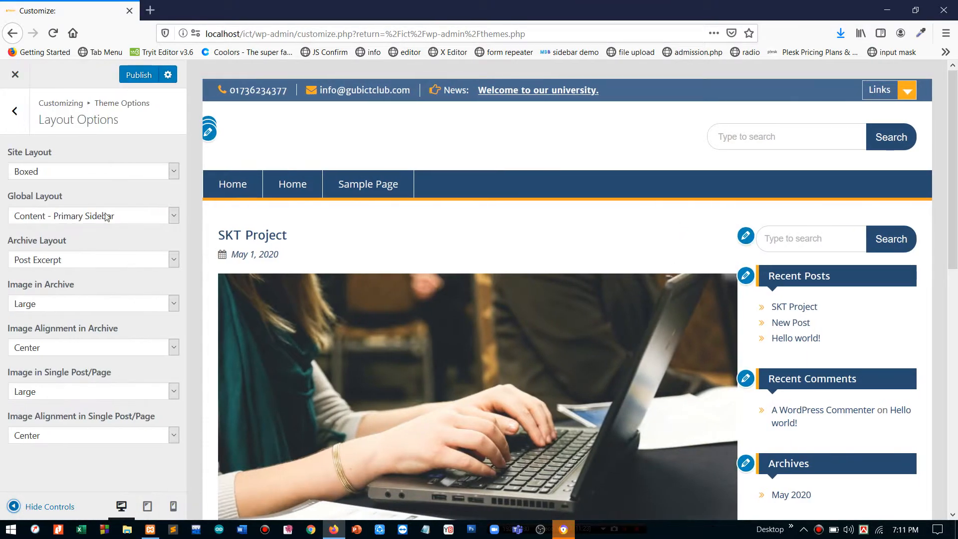
{"action": "left_click", "coordinate": [82, 177]}
{"action": "left_click", "coordinate": [62, 202]}
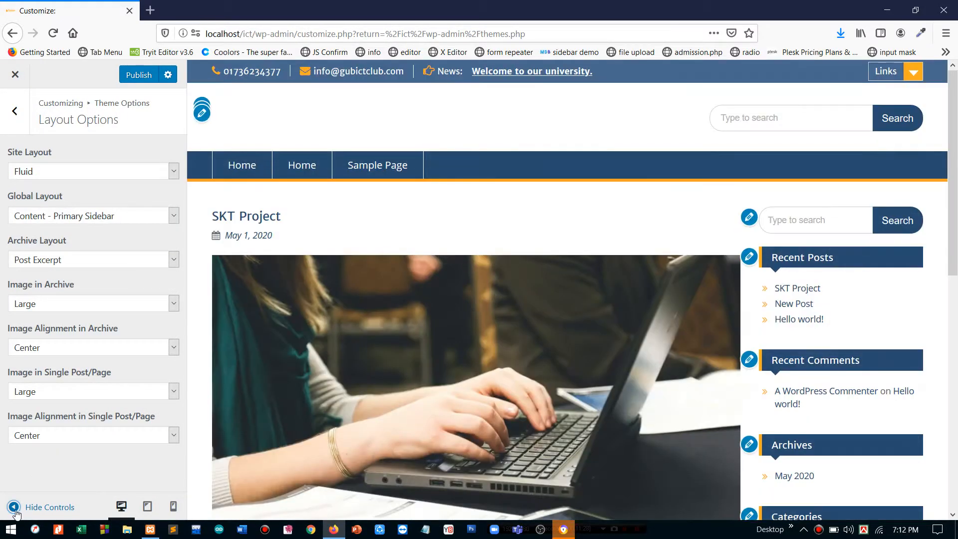
{"action": "left_click", "coordinate": [43, 506]}
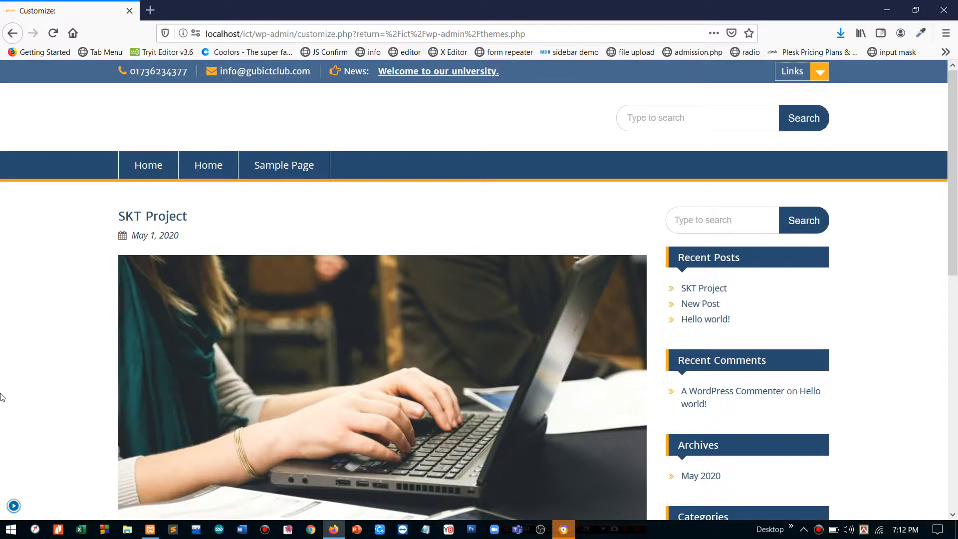
{"action": "left_click", "coordinate": [12, 506]}
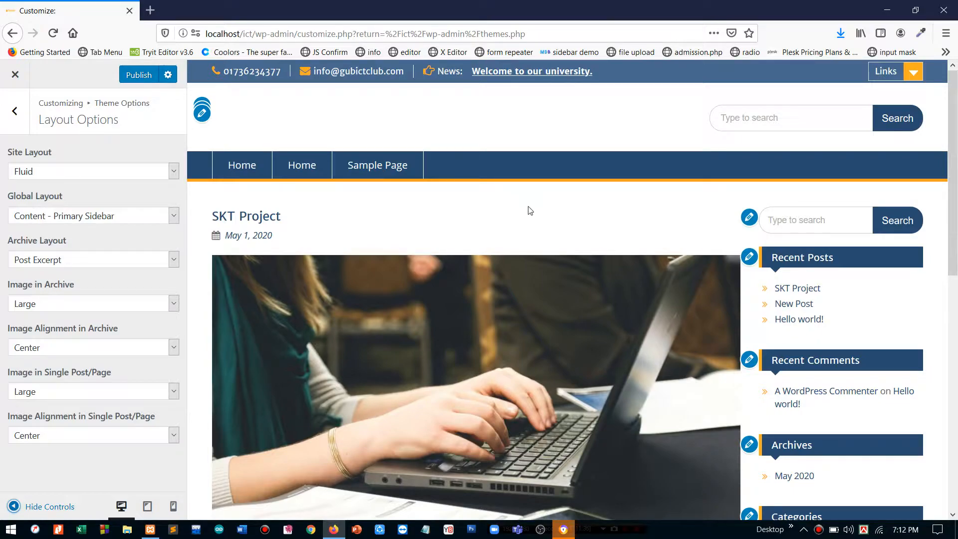
{"action": "scroll", "coordinate": [530, 210], "scroll_direction": "down", "scroll_amount": 2}
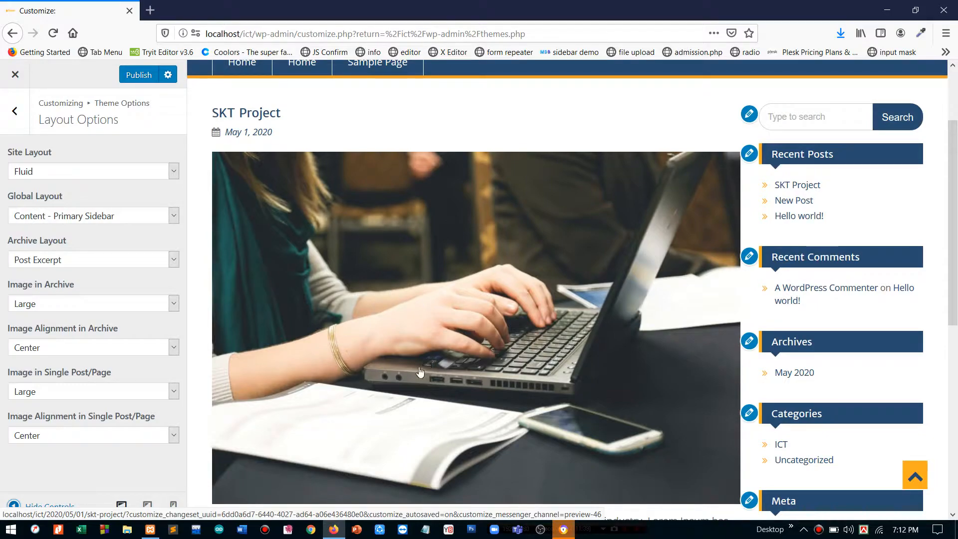
{"action": "left_click", "coordinate": [42, 218]}
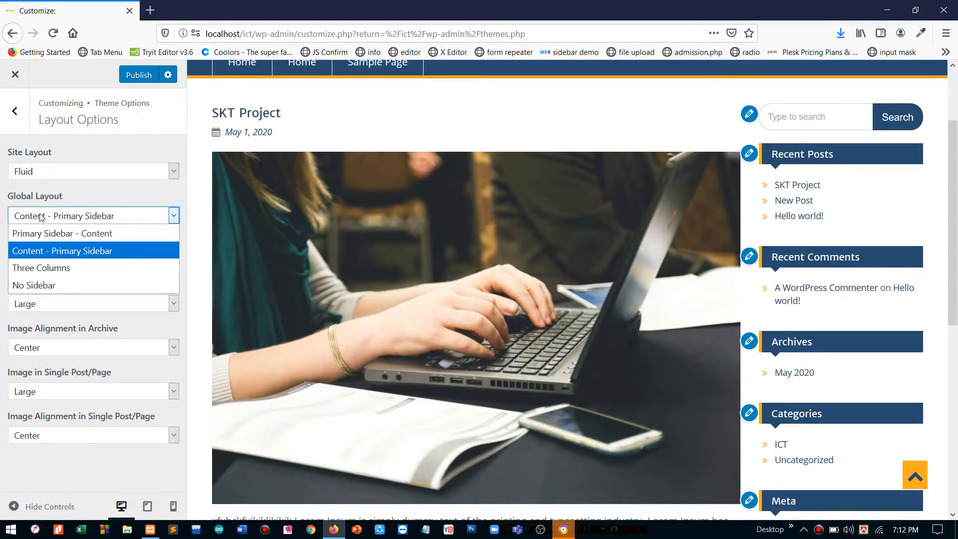
{"action": "left_click", "coordinate": [41, 217]}
{"action": "left_click", "coordinate": [42, 216]}
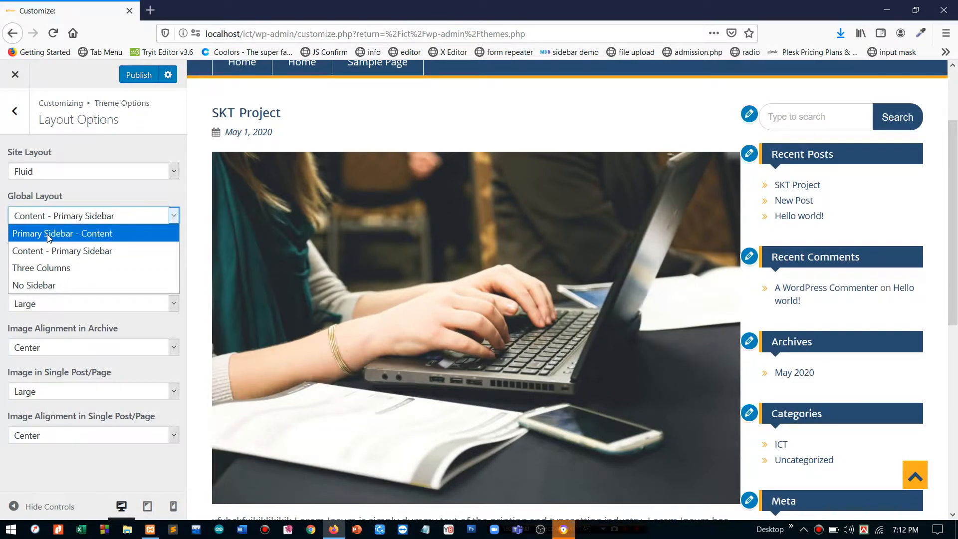
{"action": "left_click", "coordinate": [48, 236]}
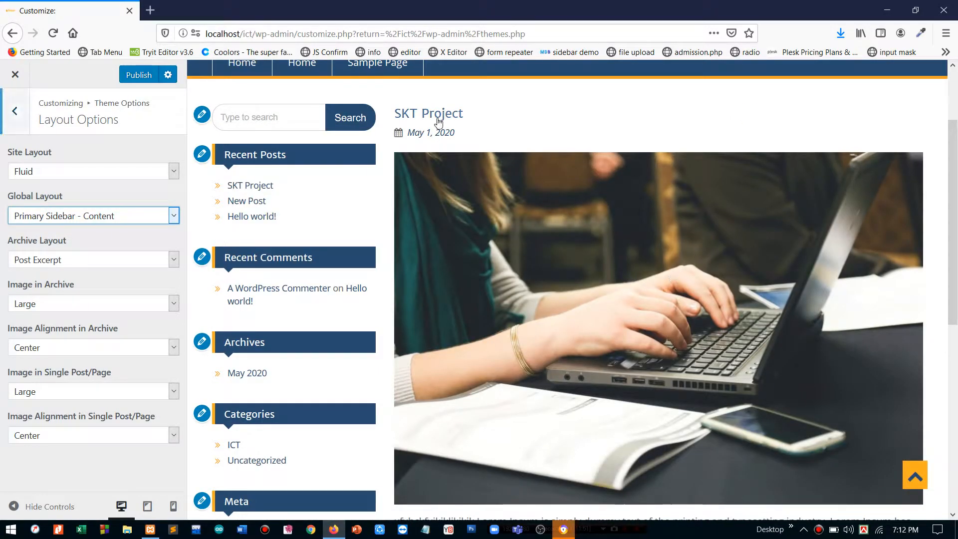
{"action": "left_click", "coordinate": [45, 217]}
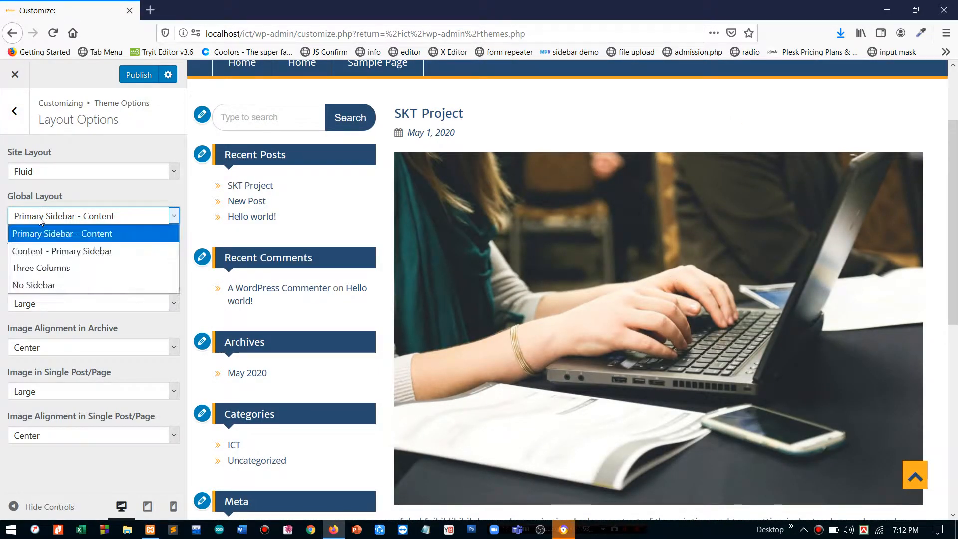
{"action": "left_click", "coordinate": [54, 268]}
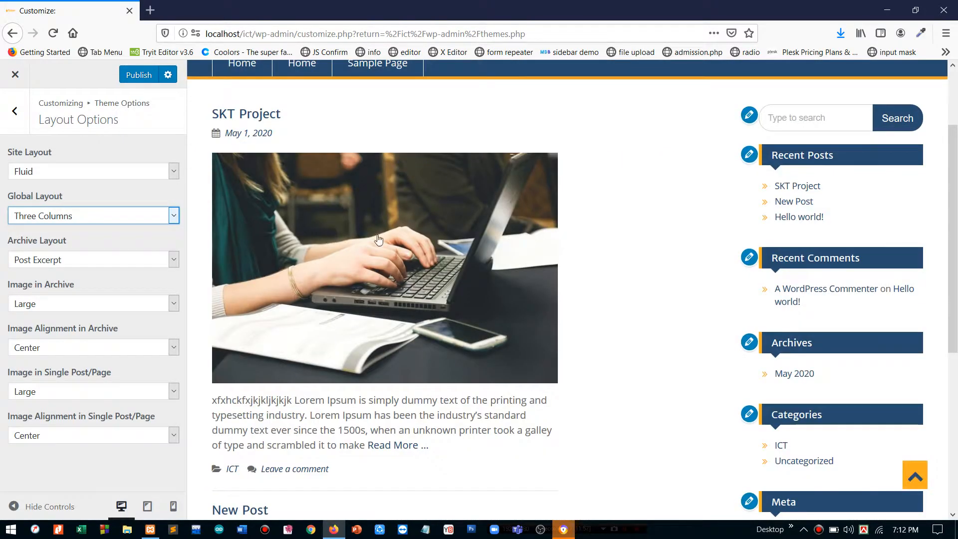
{"action": "scroll", "coordinate": [429, 213], "scroll_direction": "down", "scroll_amount": 6}
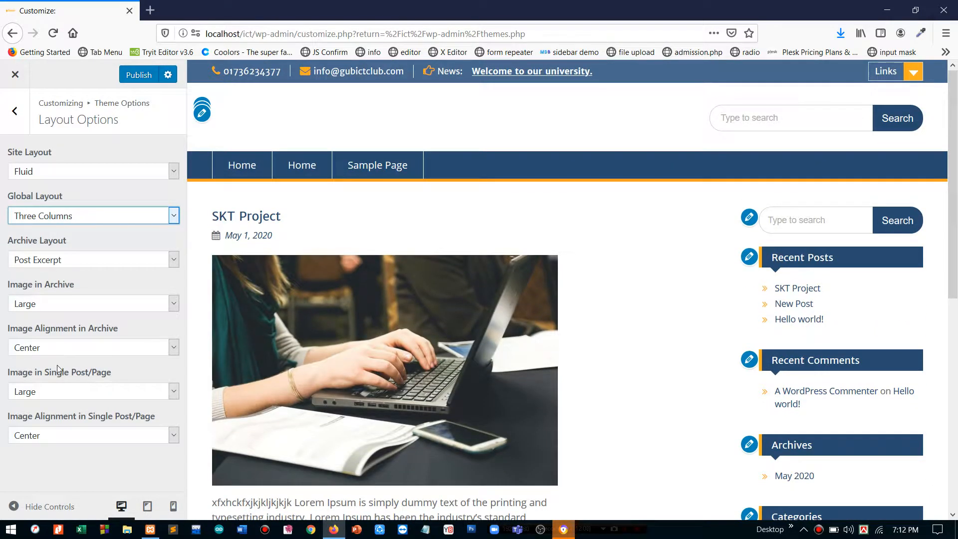
{"action": "left_click", "coordinate": [38, 505]}
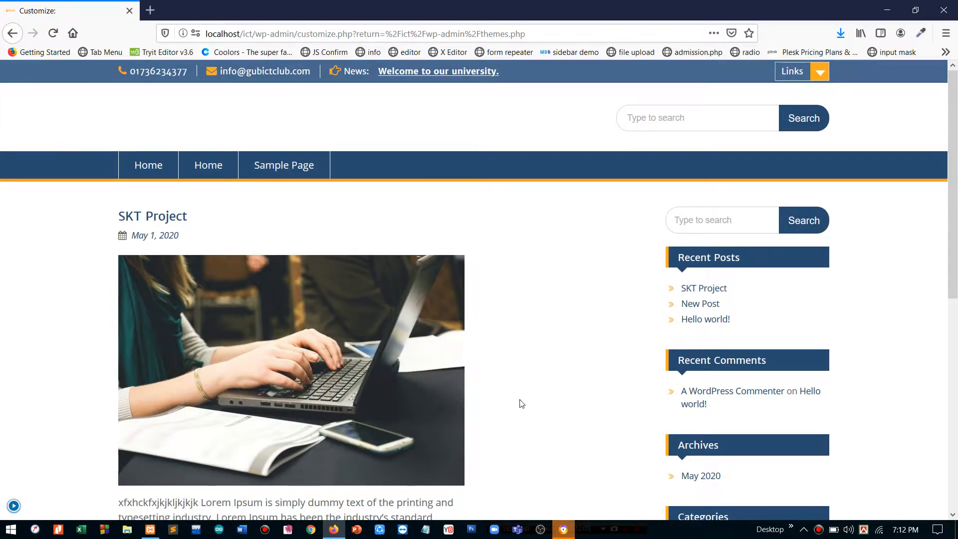
{"action": "scroll", "coordinate": [546, 316], "scroll_direction": "down", "scroll_amount": 8}
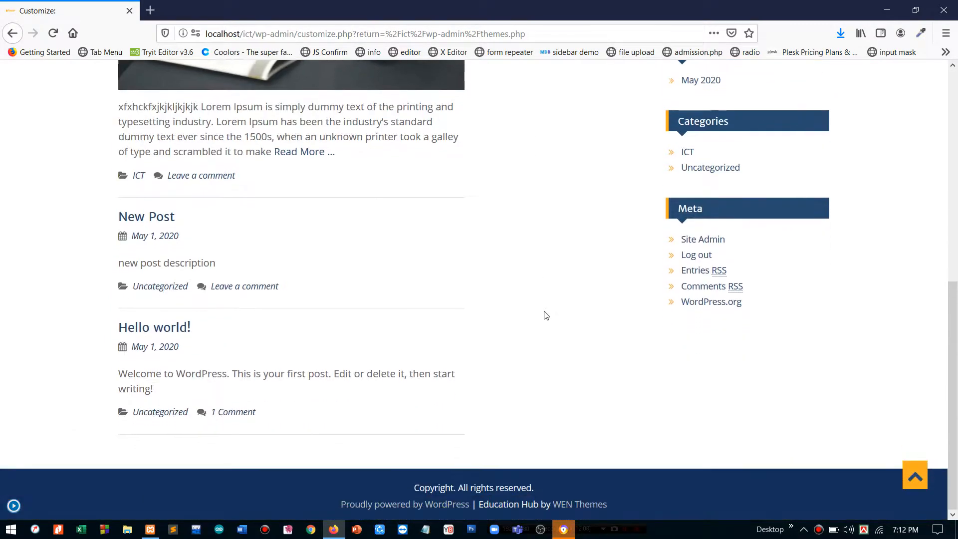
{"action": "scroll", "coordinate": [547, 316], "scroll_direction": "up", "scroll_amount": 7}
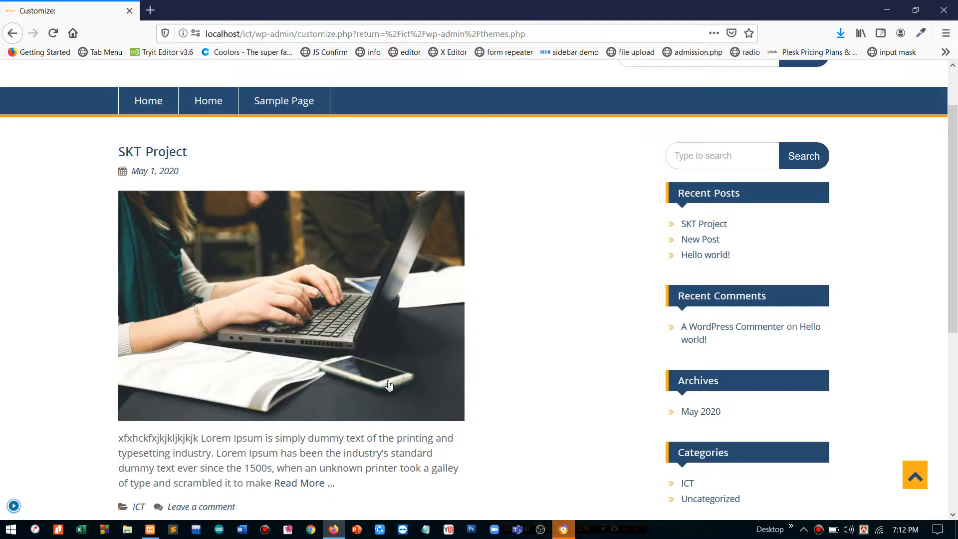
{"action": "left_click", "coordinate": [14, 506]}
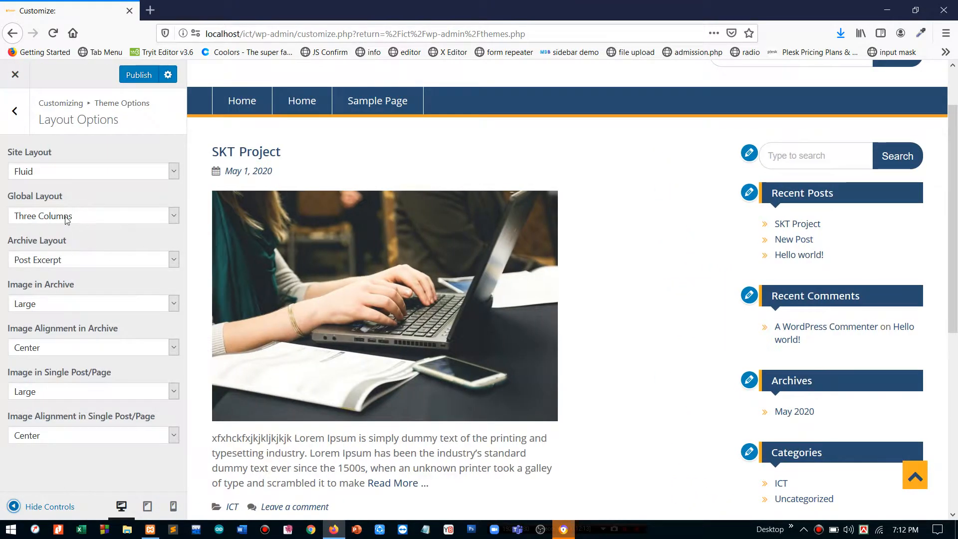
{"action": "left_click", "coordinate": [68, 218]}
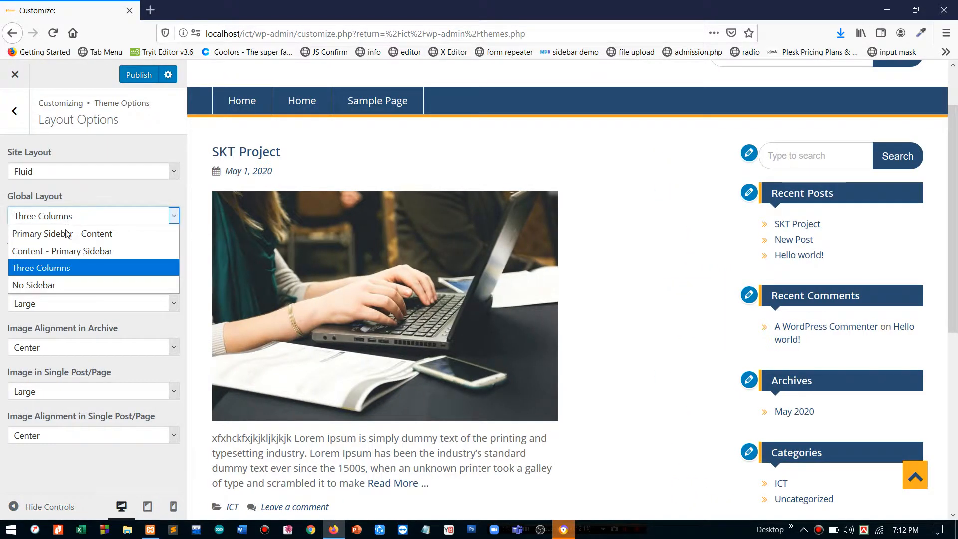
{"action": "left_click", "coordinate": [56, 280]}
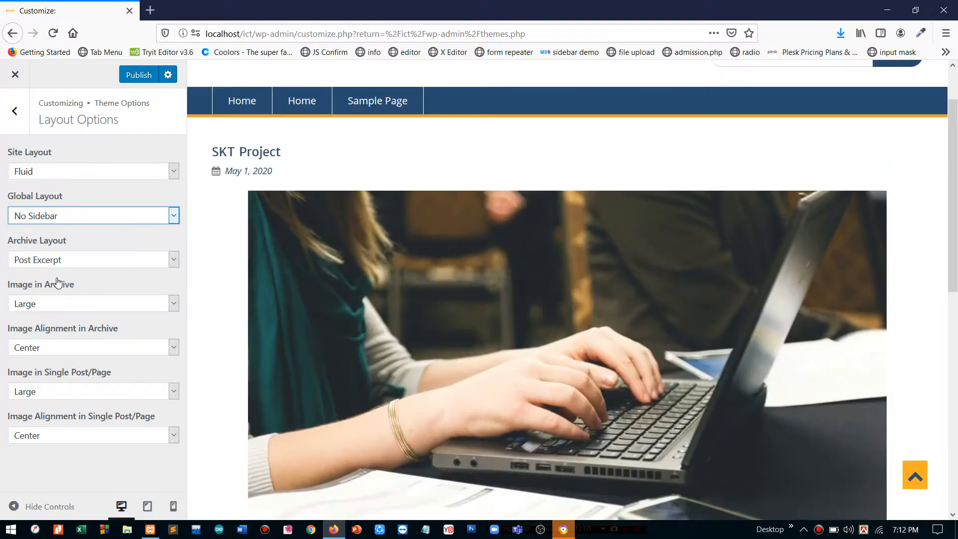
{"action": "left_click", "coordinate": [25, 507]}
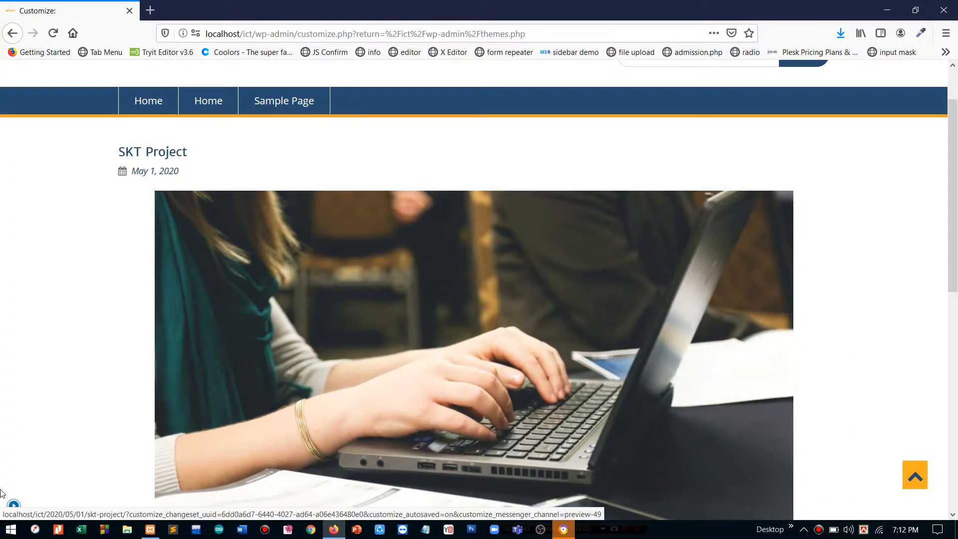
{"action": "left_click", "coordinate": [14, 505]}
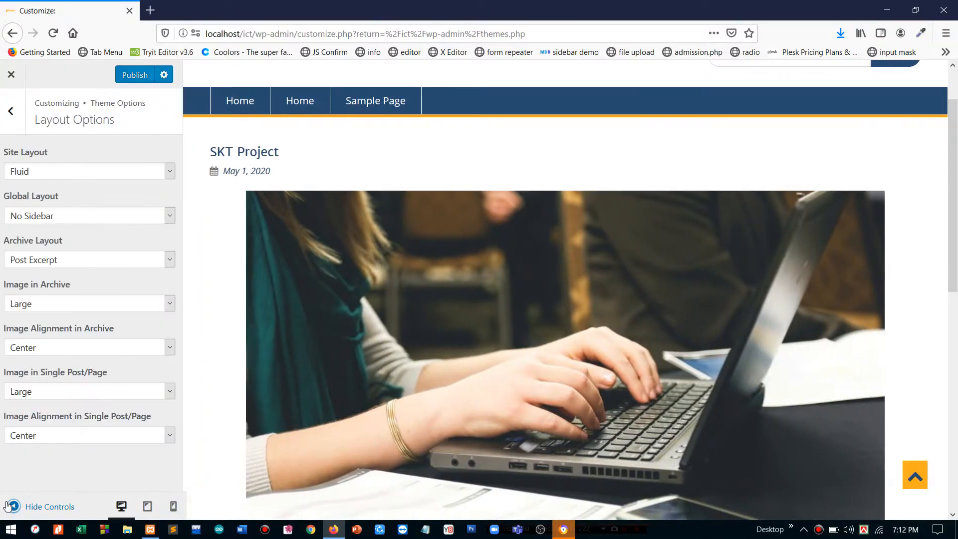
{"action": "left_click", "coordinate": [54, 214]}
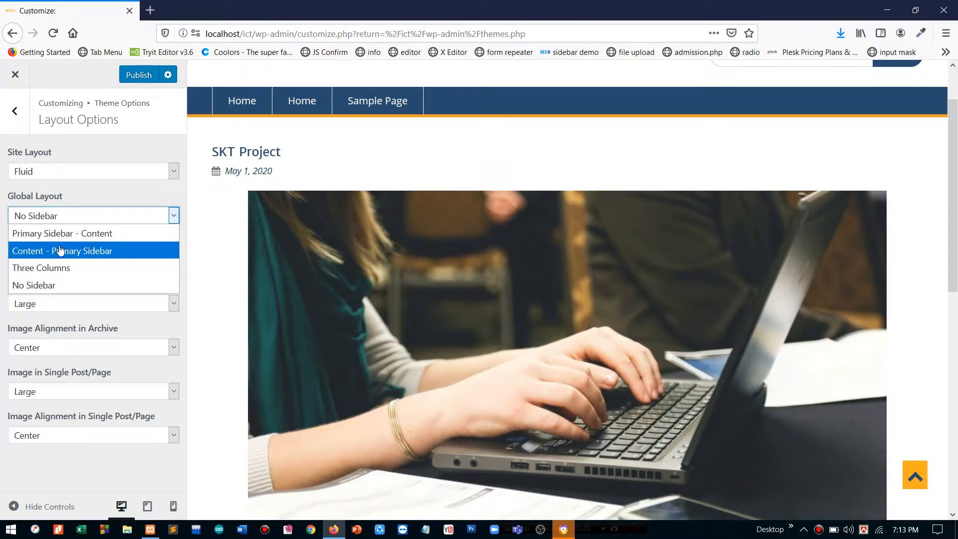
{"action": "left_click", "coordinate": [59, 250]}
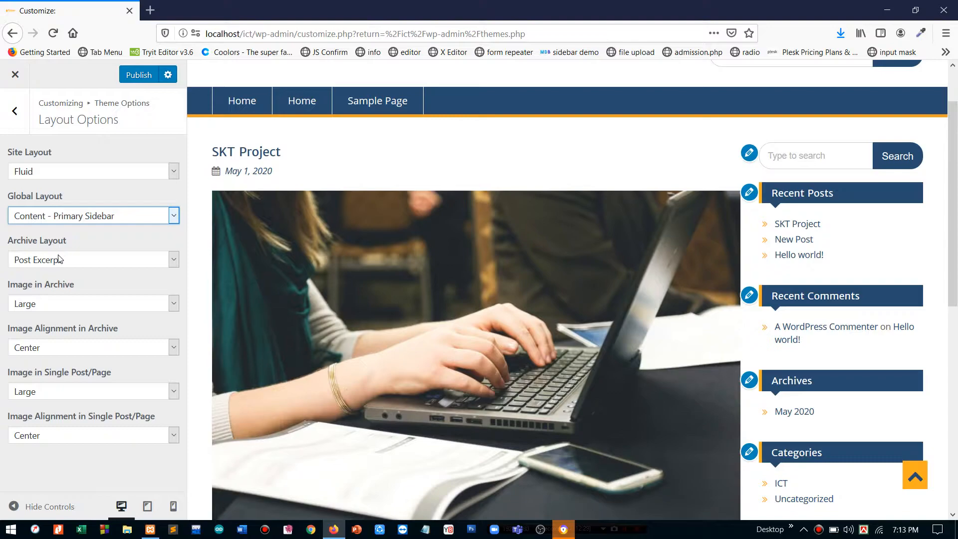
- Set Archive Layout to Post Excerpt, briefly trying Full Post in between
{"action": "left_click", "coordinate": [85, 262]}
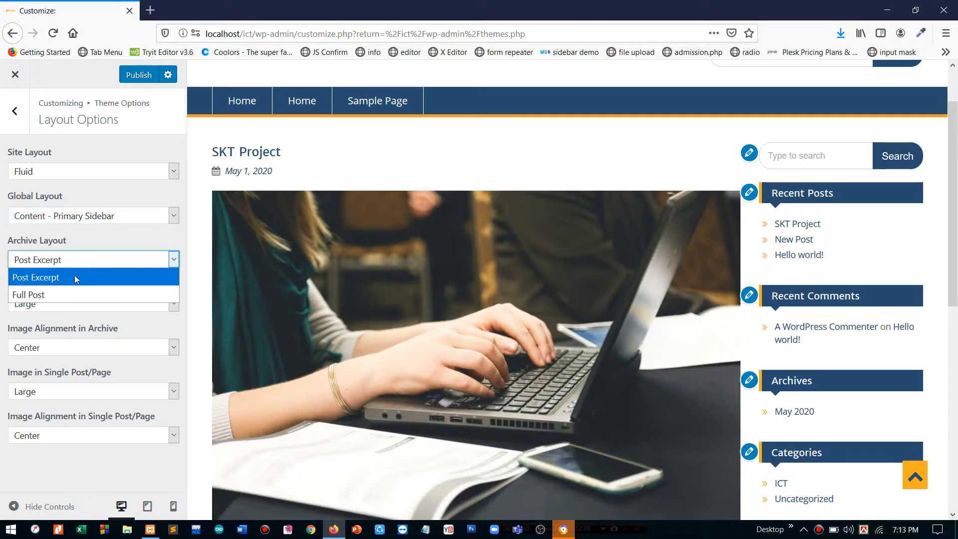
{"action": "left_click", "coordinate": [88, 243]}
{"action": "scroll", "coordinate": [288, 301], "scroll_direction": "down", "scroll_amount": 6}
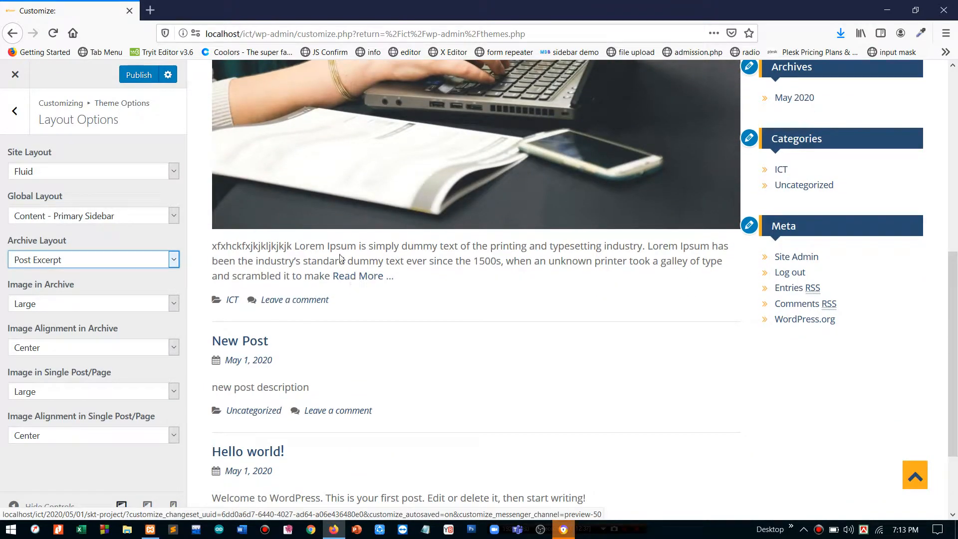
{"action": "left_click_drag", "start_coordinate": [218, 246], "coordinate": [314, 276]}
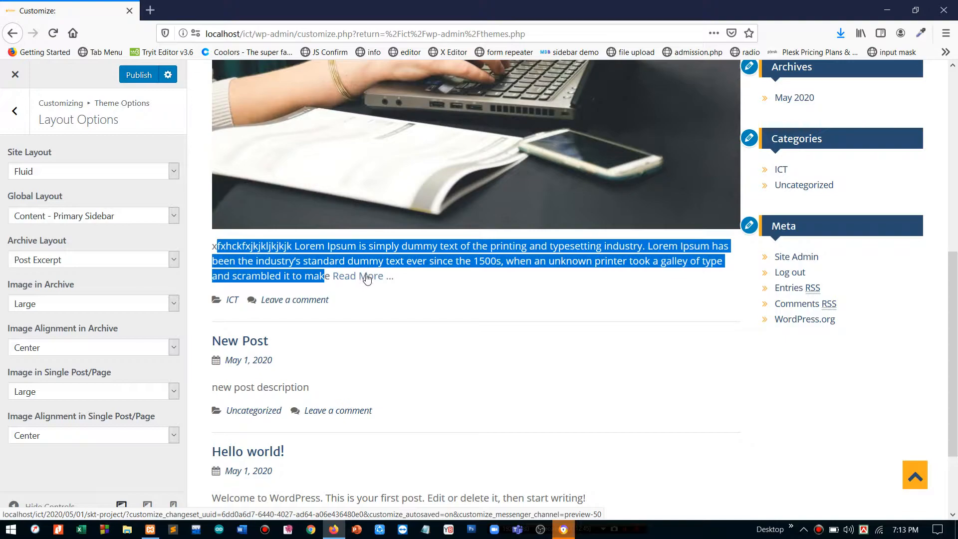
{"action": "left_click", "coordinate": [55, 268]}
{"action": "left_click", "coordinate": [50, 293]}
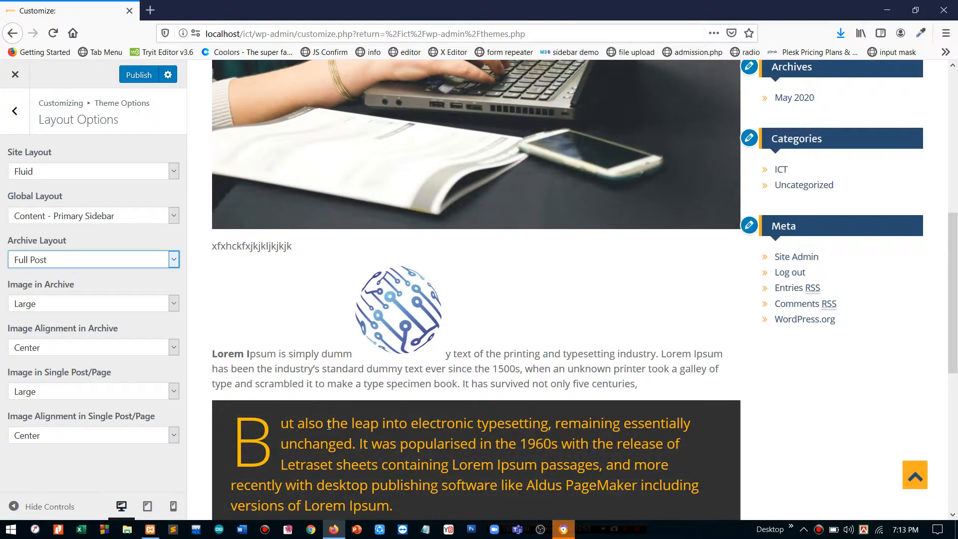
{"action": "scroll", "coordinate": [334, 210], "scroll_direction": "up", "scroll_amount": 10}
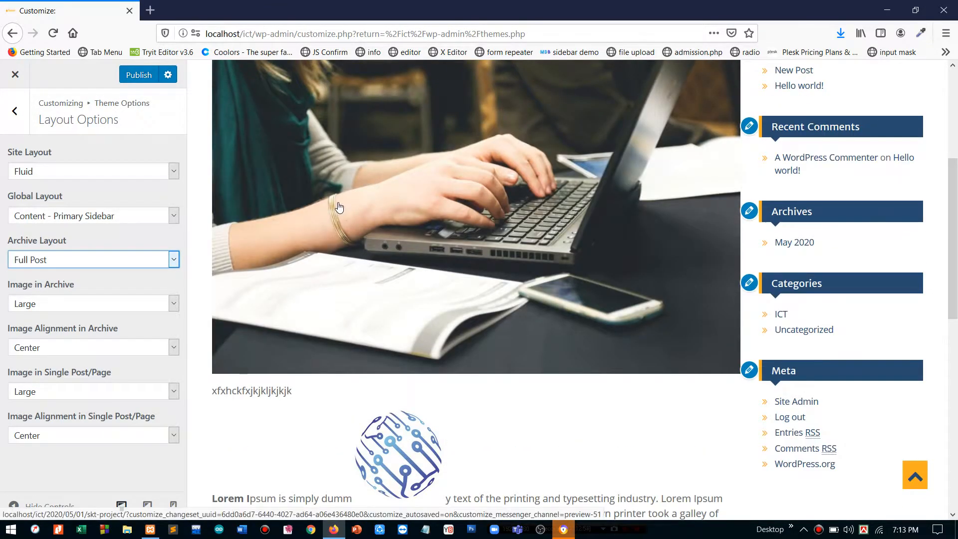
{"action": "scroll", "coordinate": [338, 206], "scroll_direction": "down", "scroll_amount": 10}
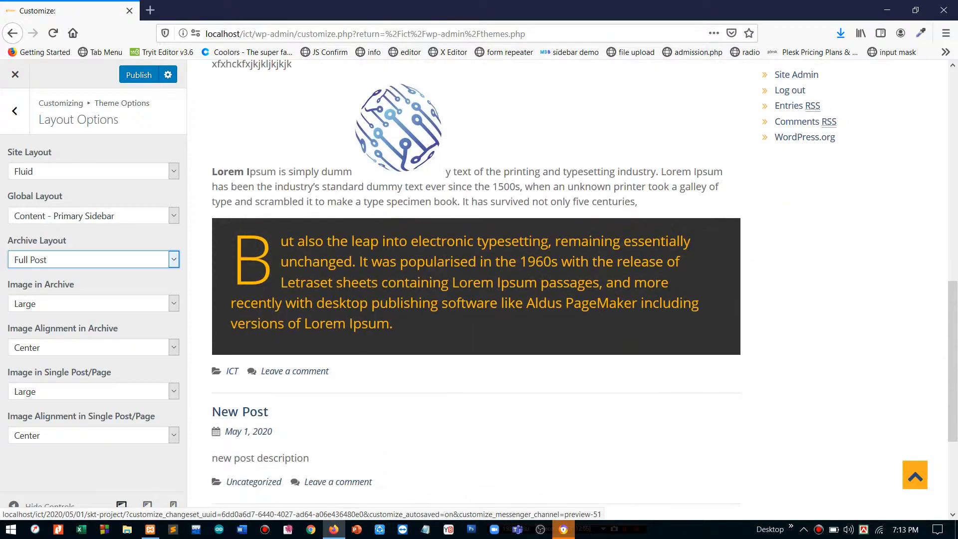
{"action": "left_click", "coordinate": [63, 260]}
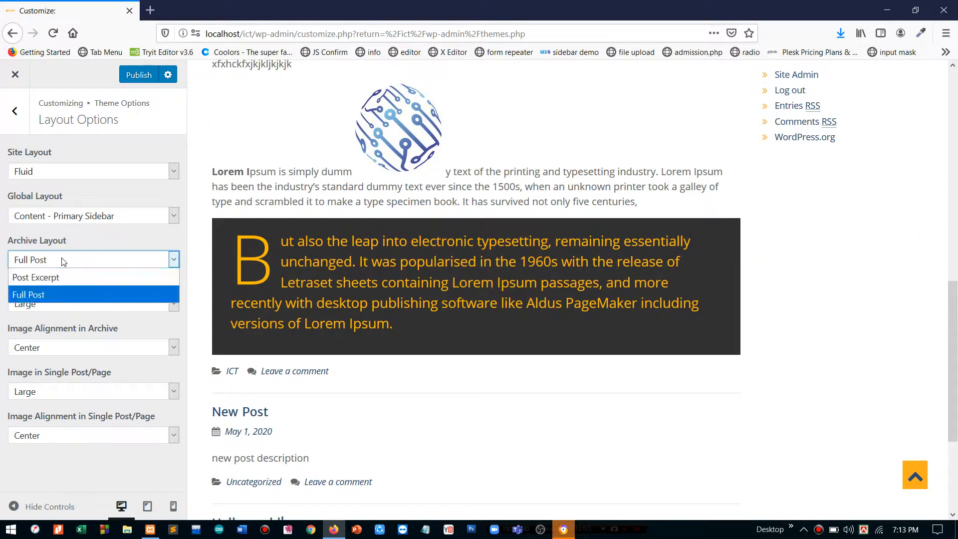
{"action": "left_click", "coordinate": [53, 276]}
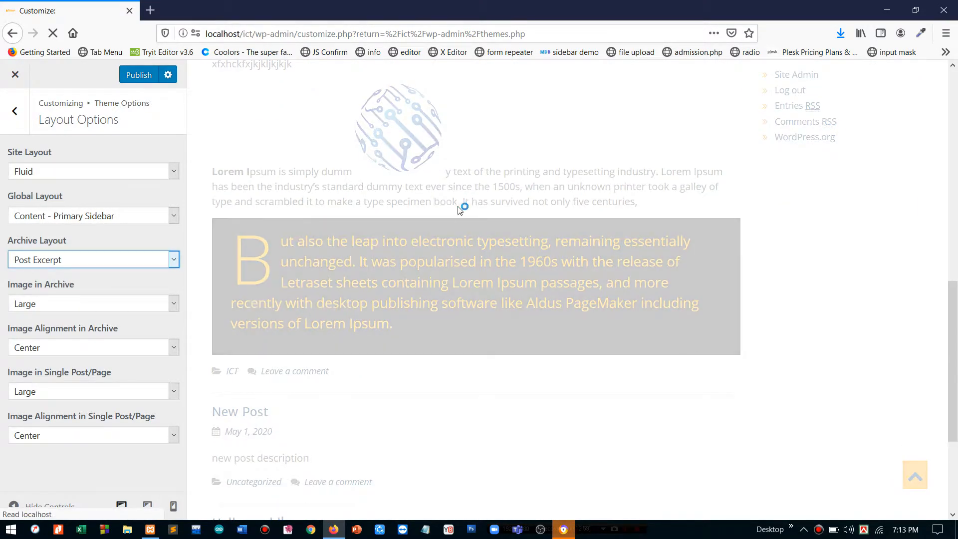
{"action": "scroll", "coordinate": [460, 202], "scroll_direction": "up", "scroll_amount": 5}
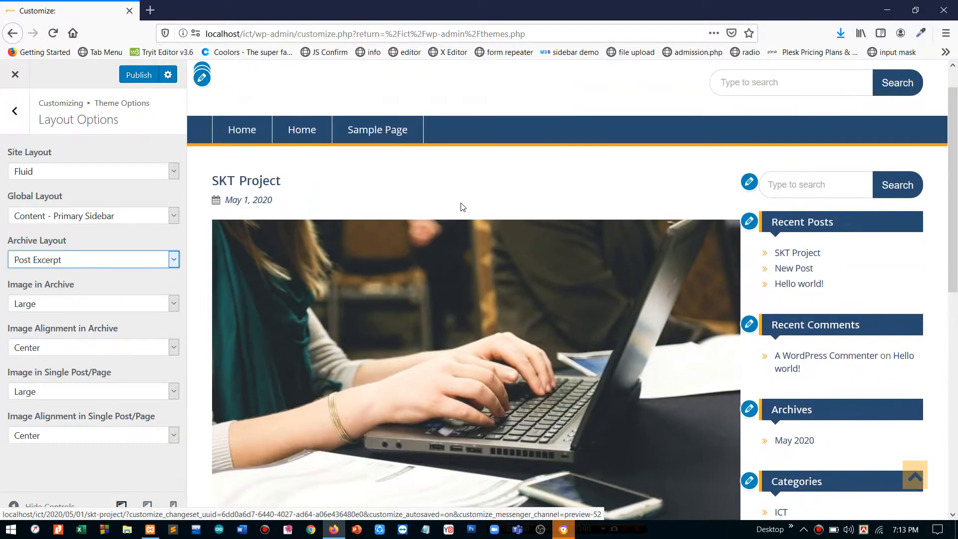
{"action": "scroll", "coordinate": [460, 204], "scroll_direction": "down", "scroll_amount": 10}
{"action": "scroll", "coordinate": [461, 205], "scroll_direction": "up", "scroll_amount": 4}
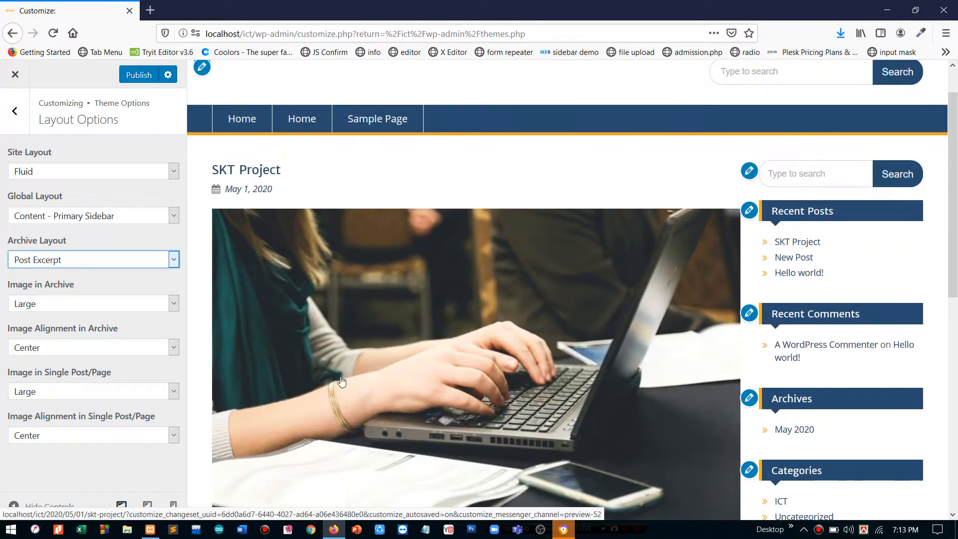
- Set Image in Archive to Thumbnail after trying No Image
{"action": "left_click", "coordinate": [62, 306]}
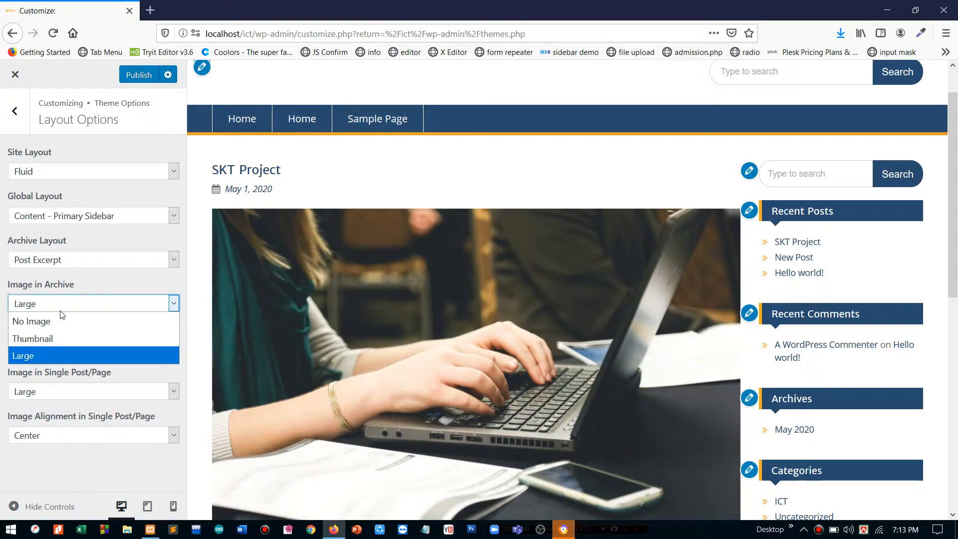
{"action": "left_click", "coordinate": [60, 327]}
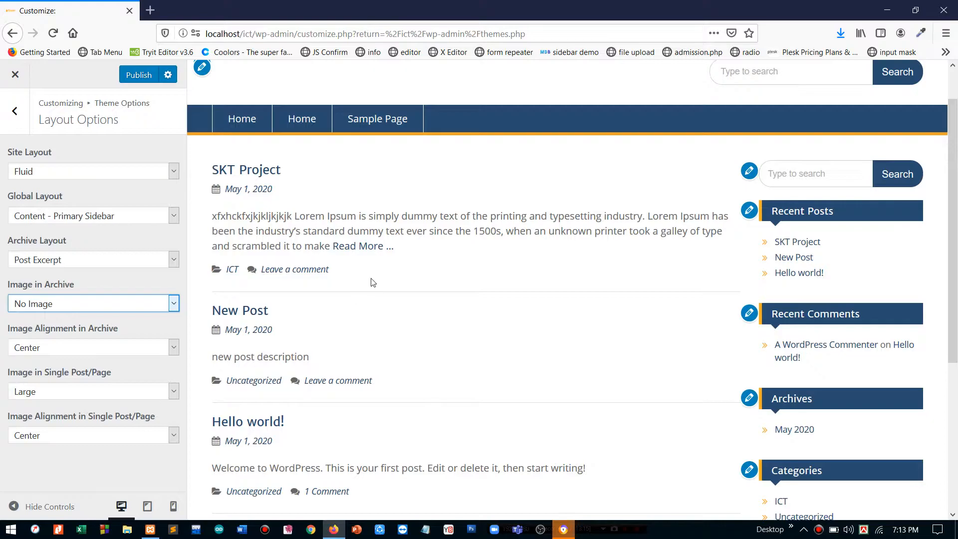
{"action": "left_click", "coordinate": [65, 308]}
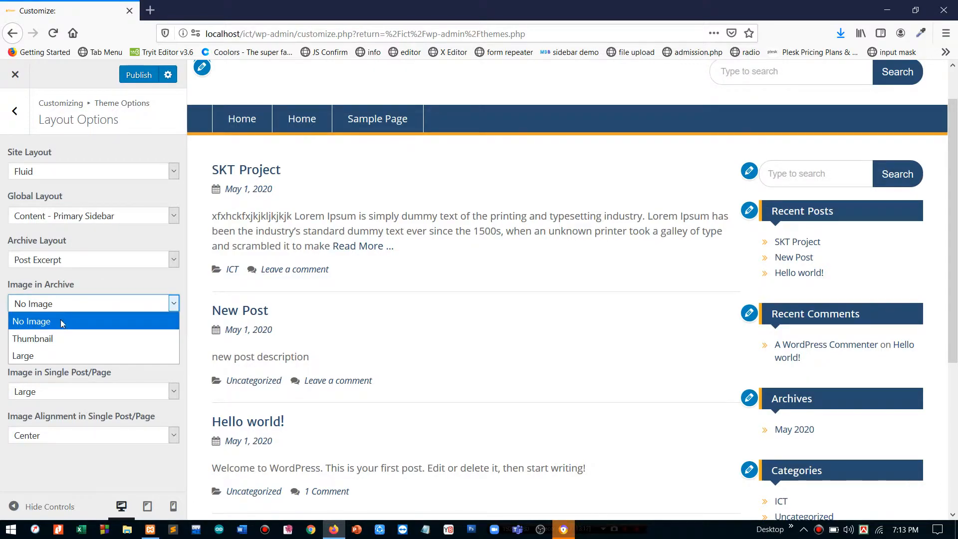
{"action": "left_click", "coordinate": [53, 339]}
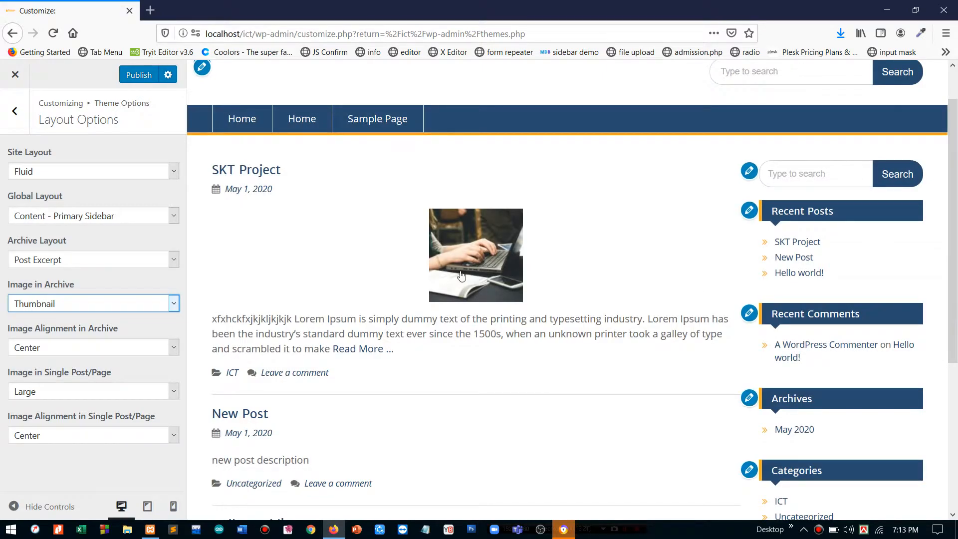
{"action": "left_click", "coordinate": [74, 305]}
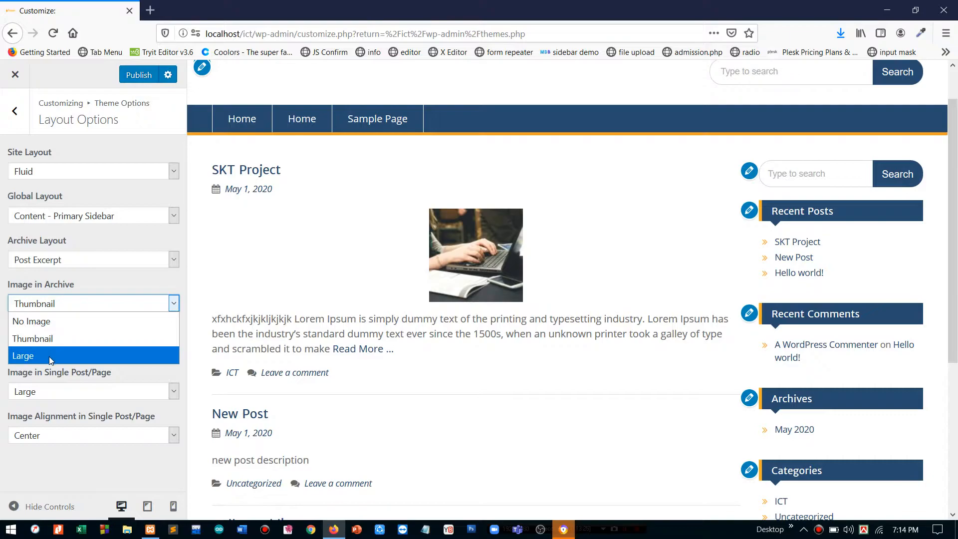
{"action": "left_click", "coordinate": [54, 338]}
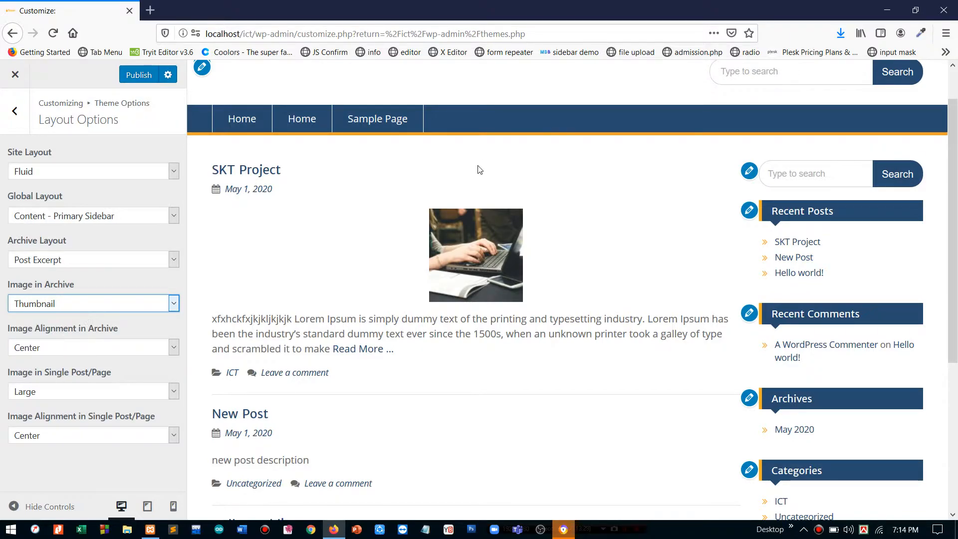
- Set Image Alignment in Archive to Left after trying Right, then open the SKT Project post
{"action": "left_click", "coordinate": [18, 351]}
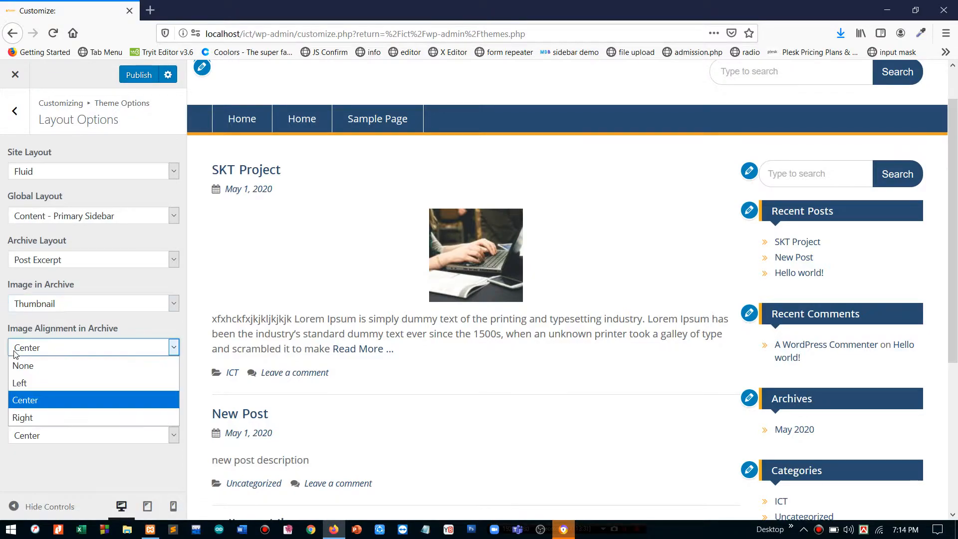
{"action": "left_click", "coordinate": [26, 383]}
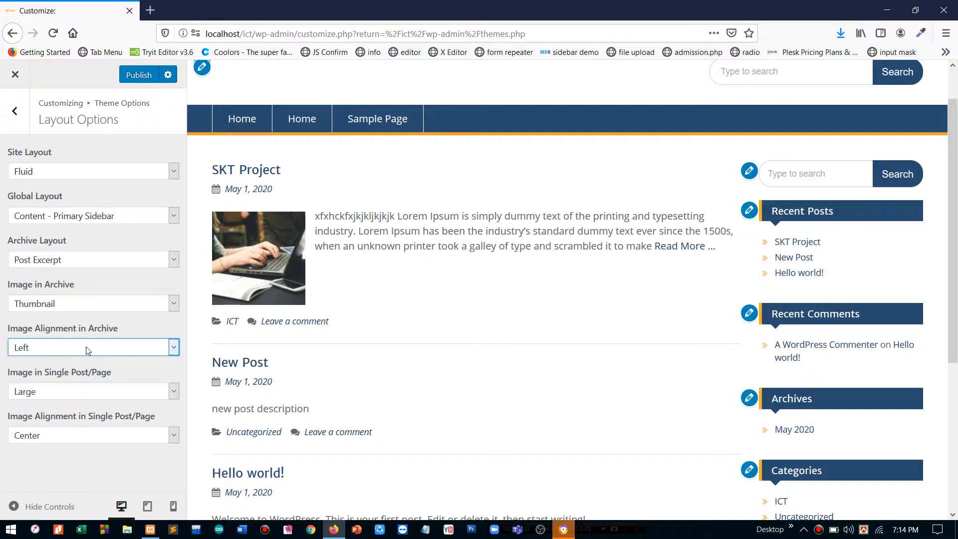
{"action": "left_click", "coordinate": [86, 347]}
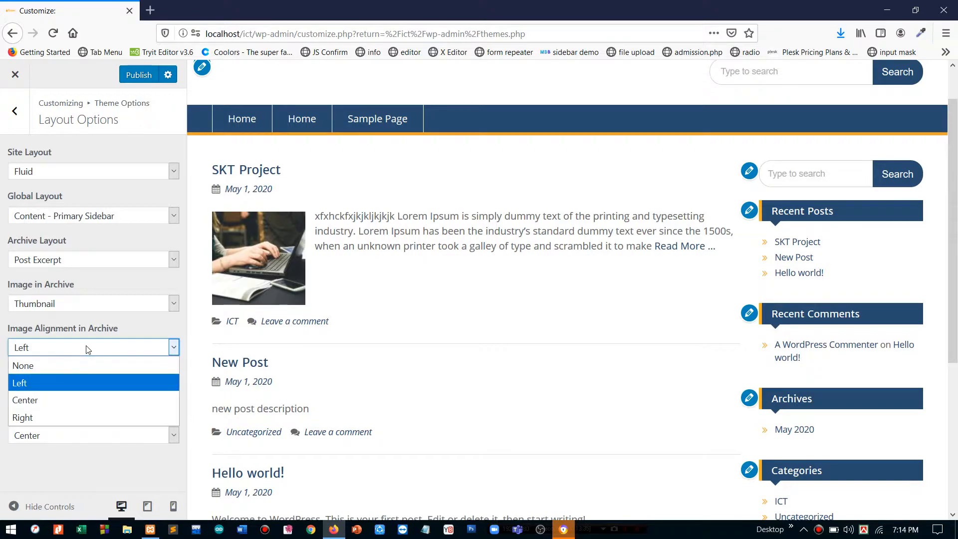
{"action": "left_click", "coordinate": [73, 417]}
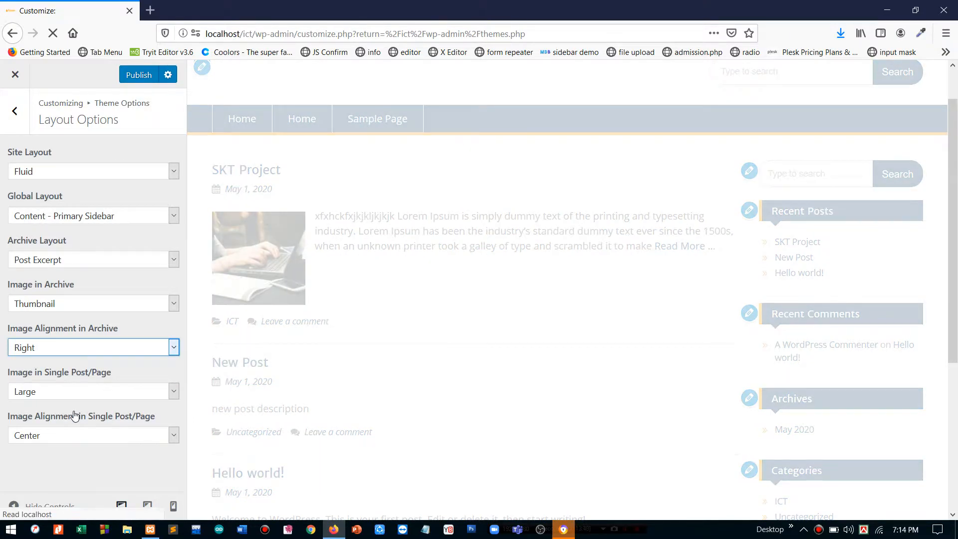
{"action": "left_click", "coordinate": [82, 348]}
{"action": "left_click", "coordinate": [73, 383]}
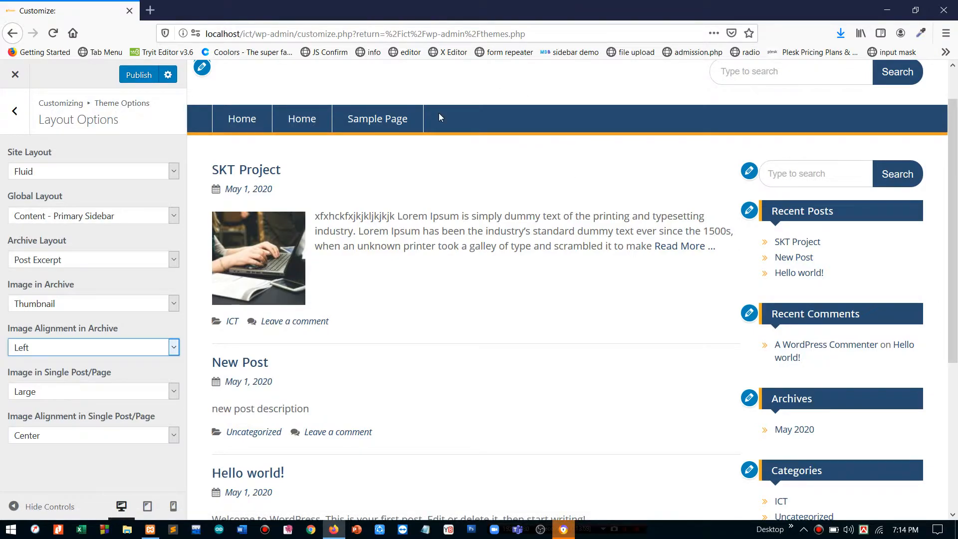
{"action": "left_click", "coordinate": [261, 171]}
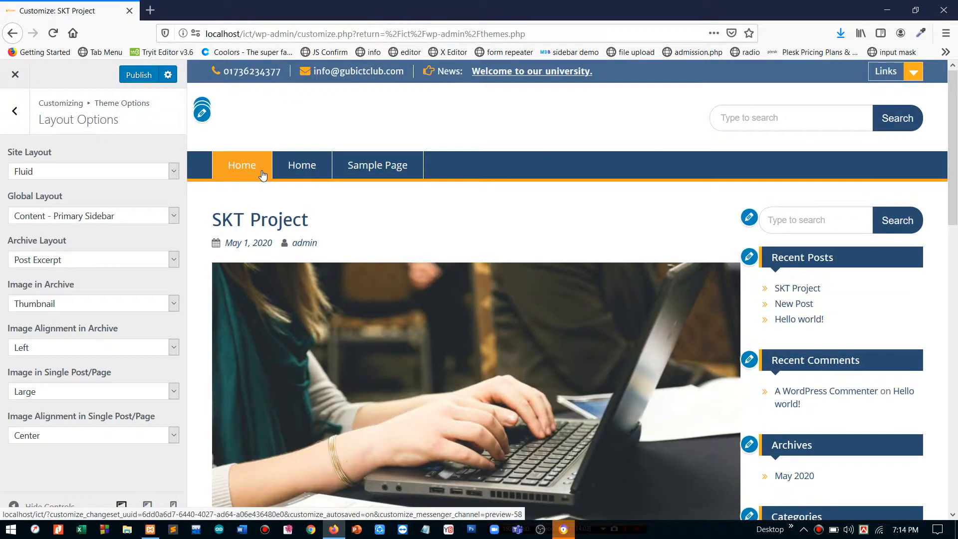
- Set Image in Single Post/Page to Large after briefly trying No Image
{"action": "scroll", "coordinate": [304, 284], "scroll_direction": "down", "scroll_amount": 15}
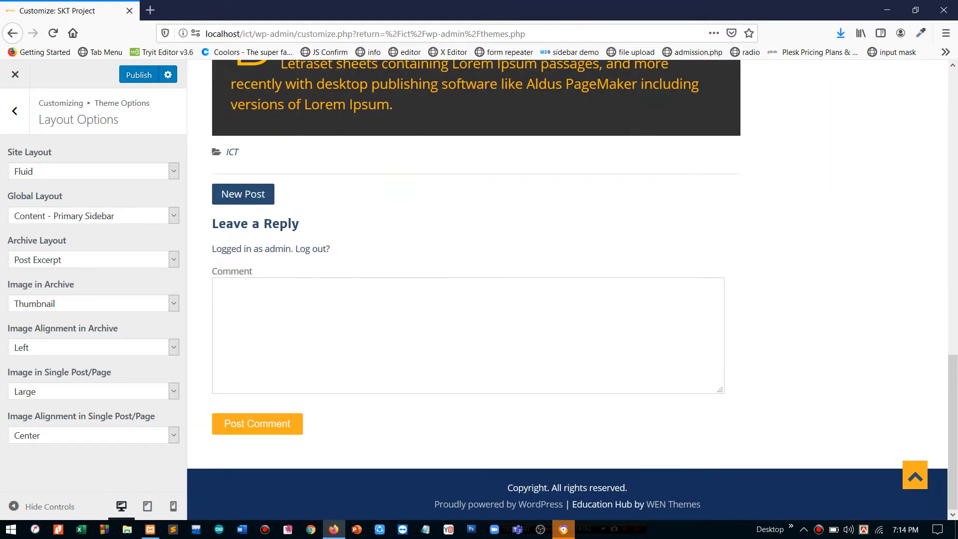
{"action": "scroll", "coordinate": [304, 285], "scroll_direction": "up", "scroll_amount": 15}
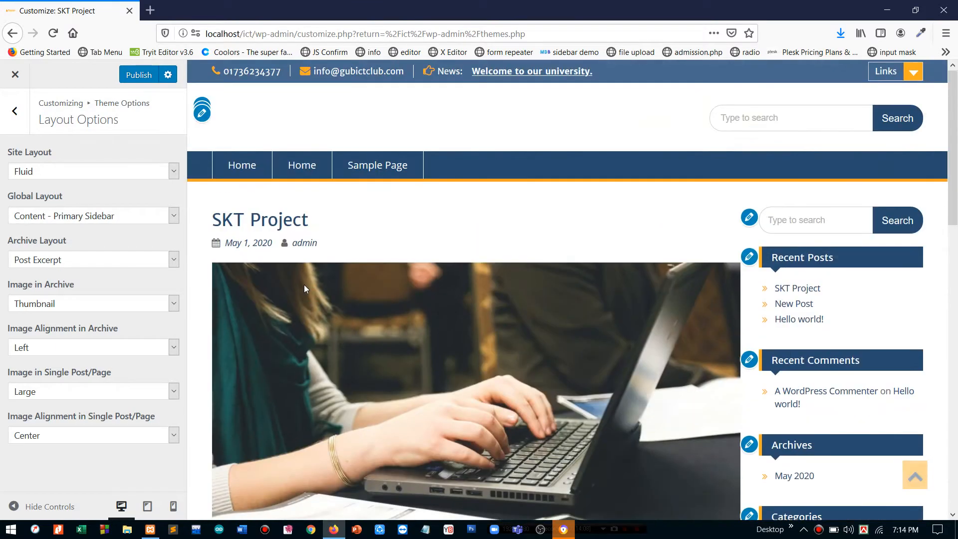
{"action": "scroll", "coordinate": [304, 286], "scroll_direction": "down", "scroll_amount": 7}
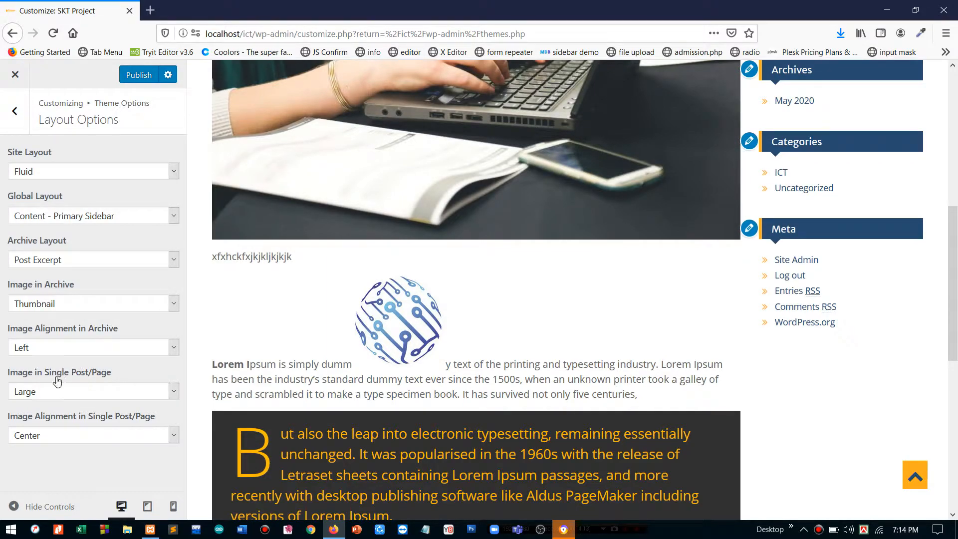
{"action": "left_click", "coordinate": [45, 392]}
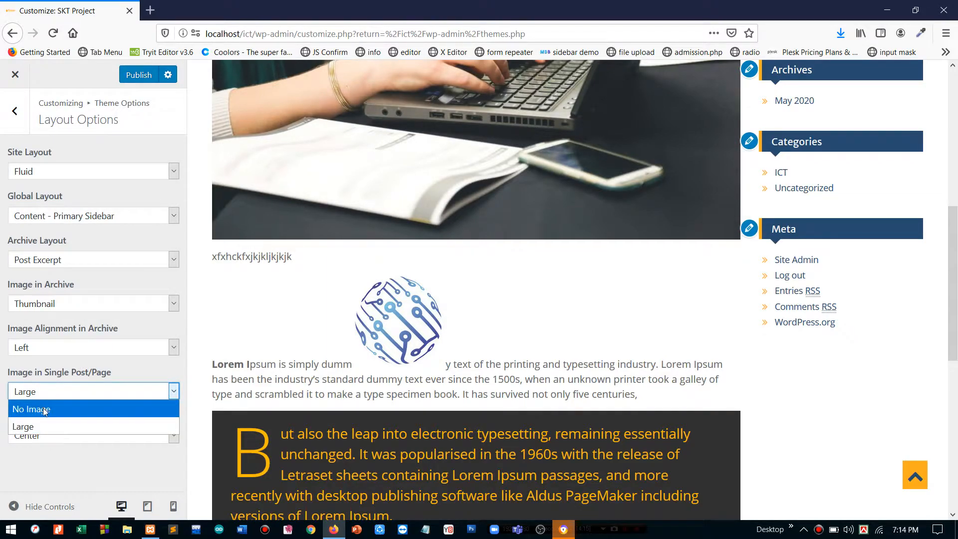
{"action": "left_click", "coordinate": [43, 408]}
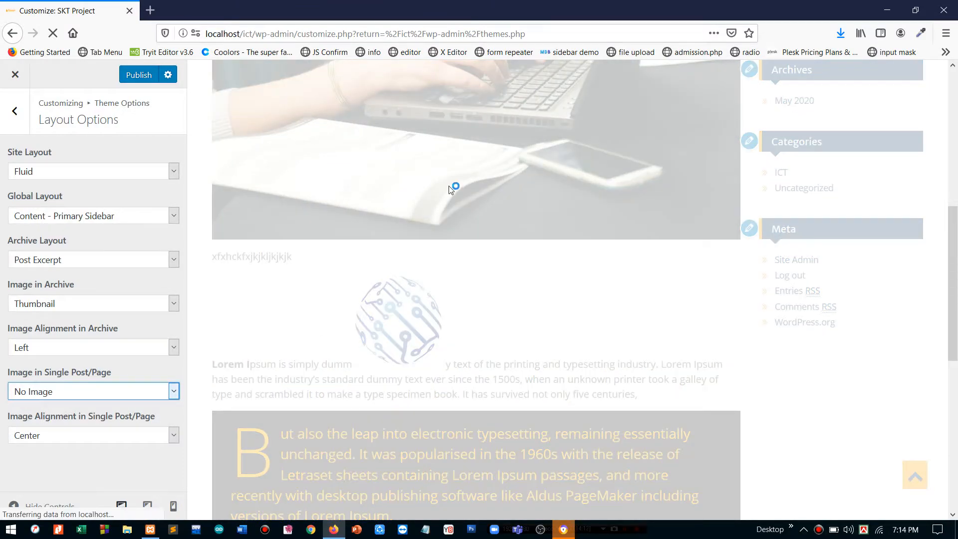
{"action": "scroll", "coordinate": [455, 188], "scroll_direction": "up", "scroll_amount": 8}
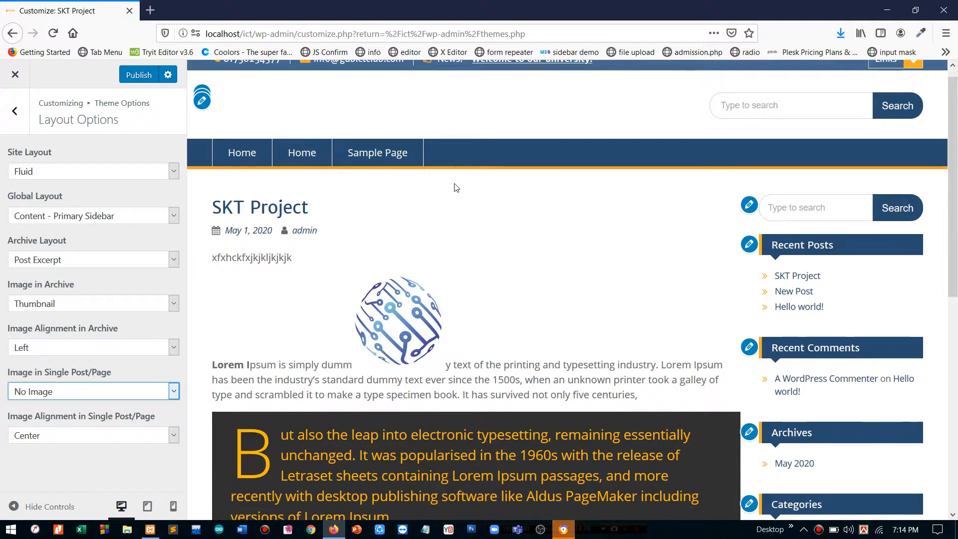
{"action": "left_click", "coordinate": [48, 392]}
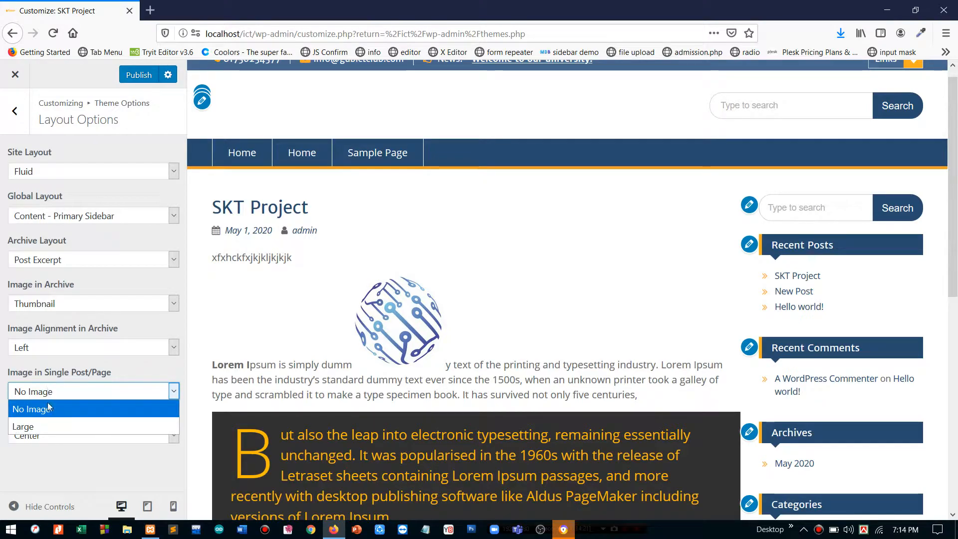
{"action": "left_click", "coordinate": [47, 426]}
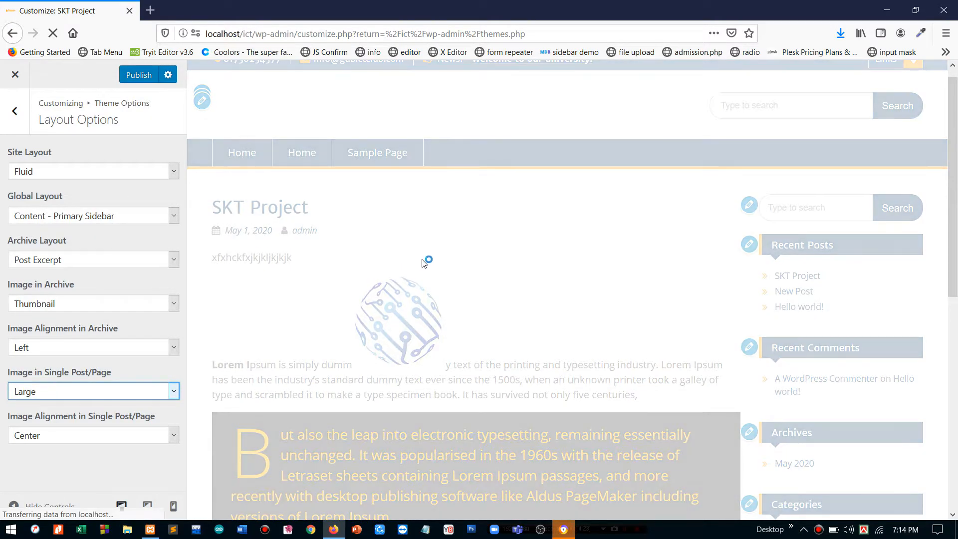
{"action": "scroll", "coordinate": [391, 283], "scroll_direction": "down", "scroll_amount": 5}
{"action": "scroll", "coordinate": [390, 285], "scroll_direction": "up", "scroll_amount": 1}
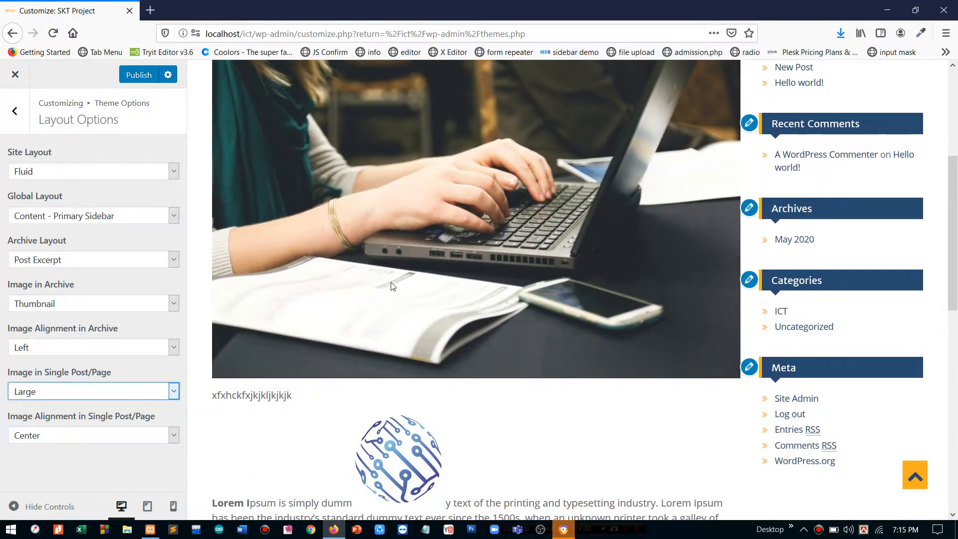
- Set single post/page image alignment to Left after trying None, keeping the Large image
{"action": "left_click", "coordinate": [99, 439]}
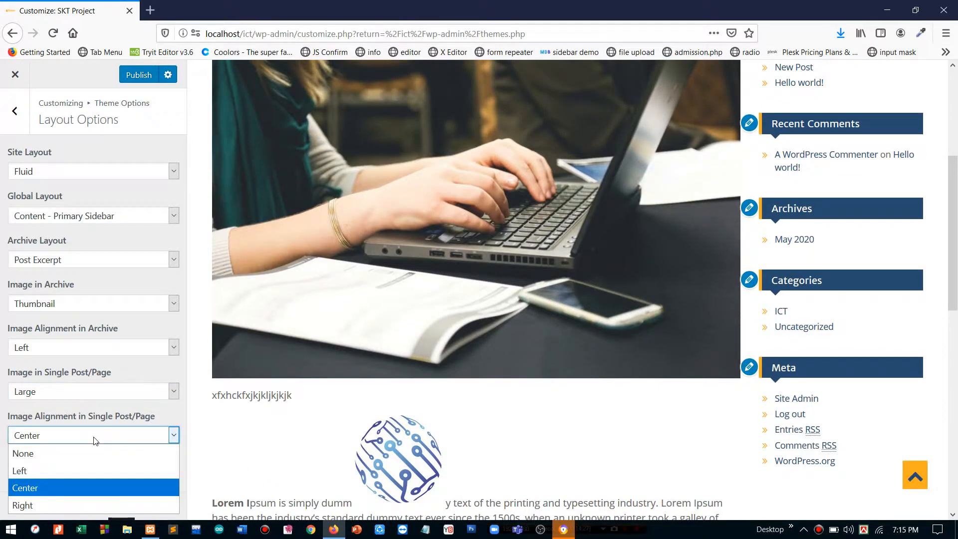
{"action": "left_click", "coordinate": [73, 468]}
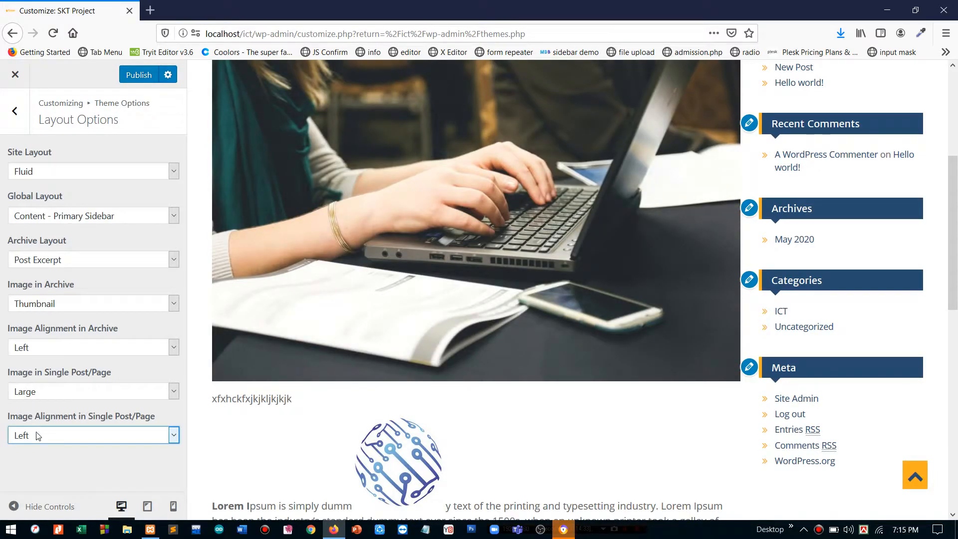
{"action": "left_click", "coordinate": [39, 435]}
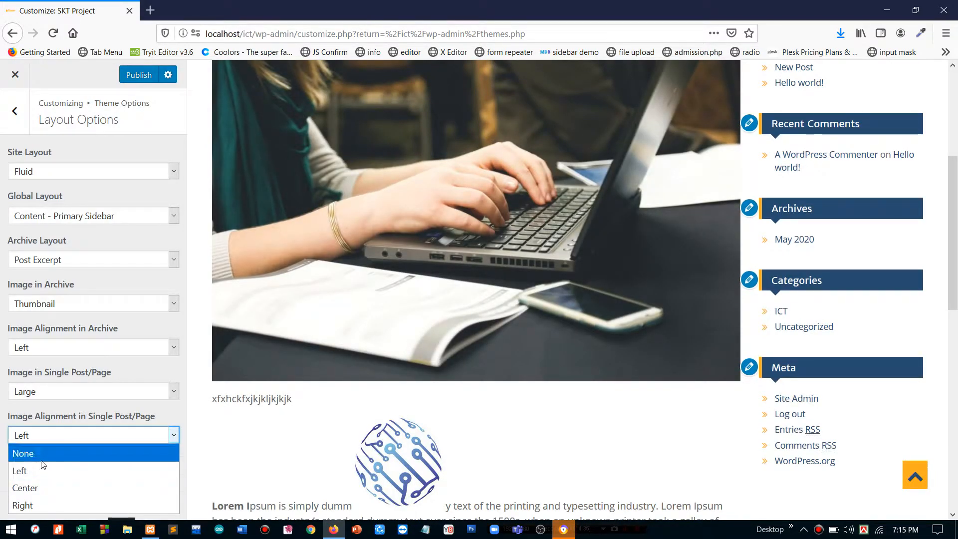
{"action": "left_click", "coordinate": [41, 459]}
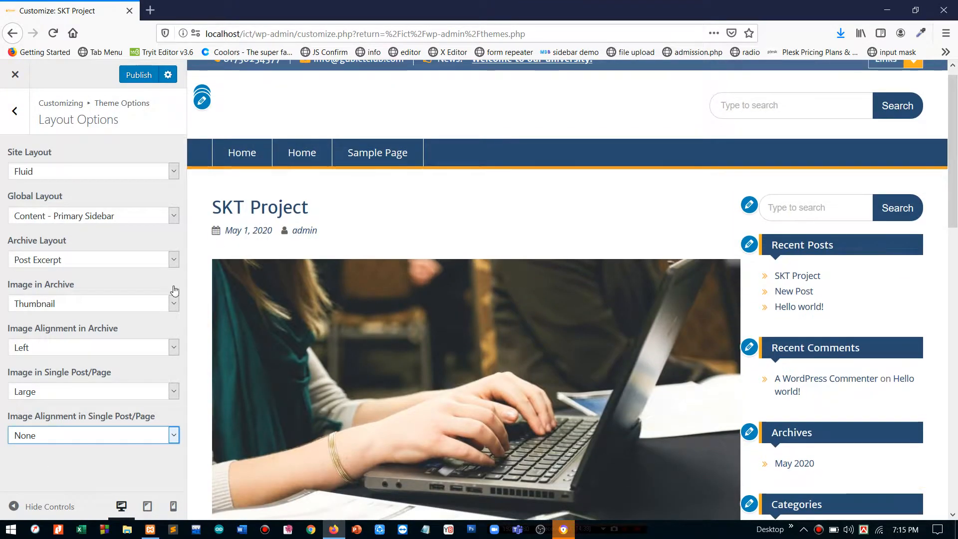
{"action": "left_click", "coordinate": [87, 441]}
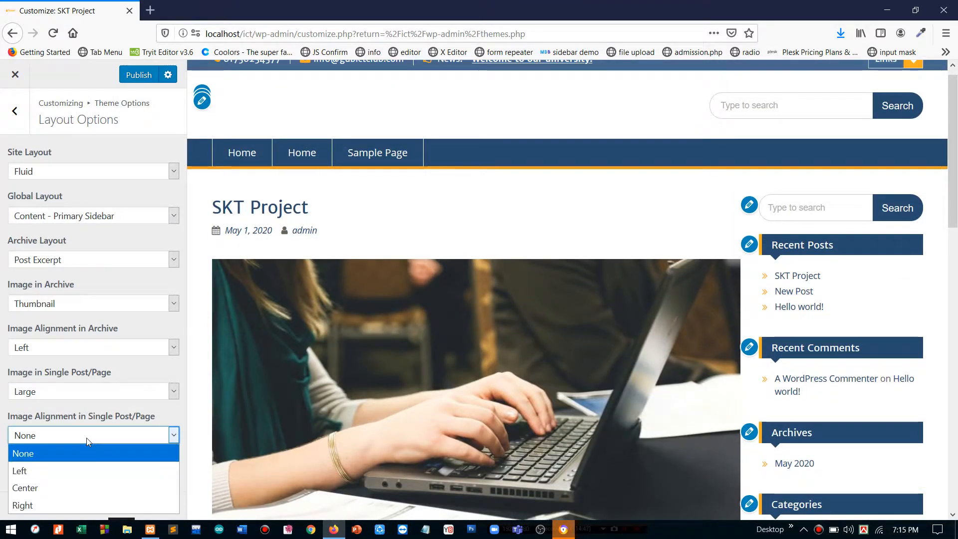
{"action": "left_click", "coordinate": [65, 467]}
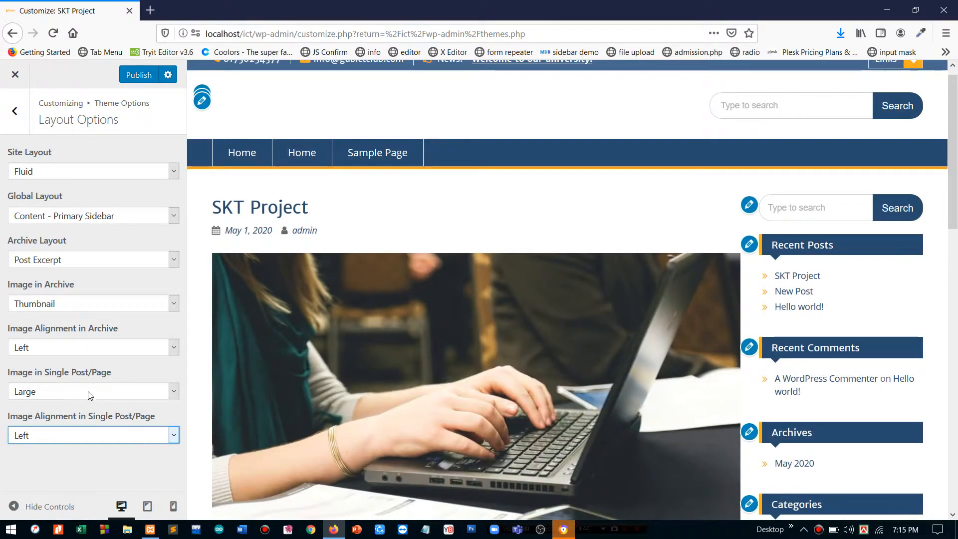
{"action": "left_click", "coordinate": [88, 392]}
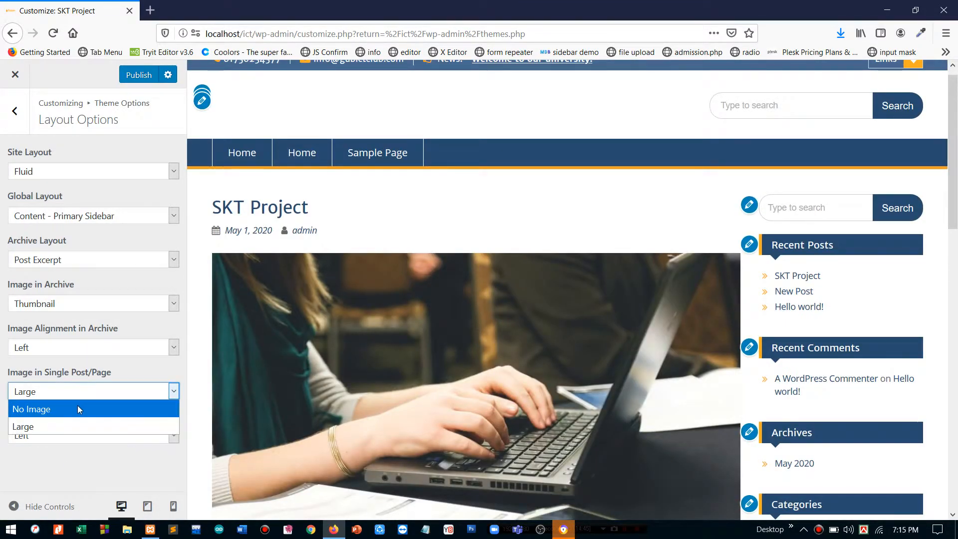
{"action": "left_click", "coordinate": [82, 375]}
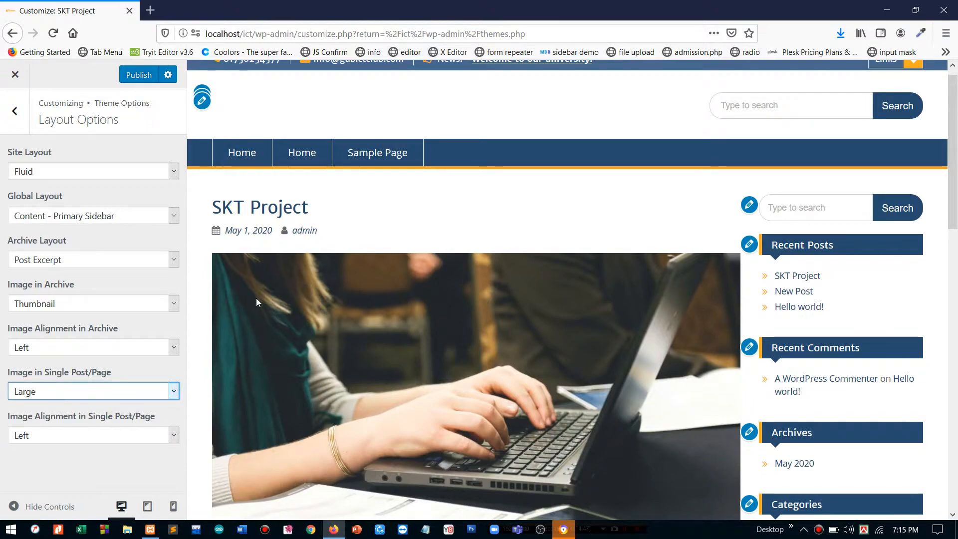
{"action": "scroll", "coordinate": [315, 101], "scroll_direction": "up", "scroll_amount": 1}
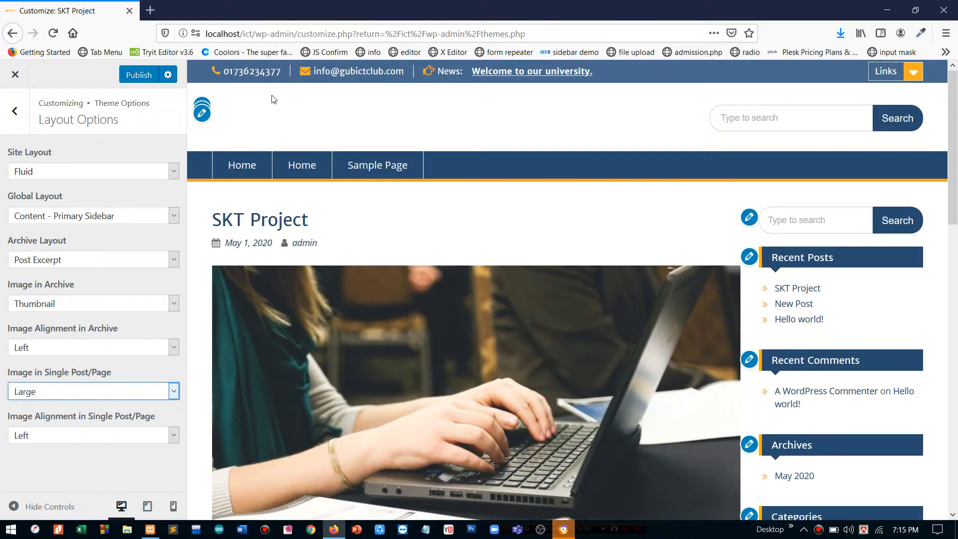
{"action": "left_click", "coordinate": [231, 124]}
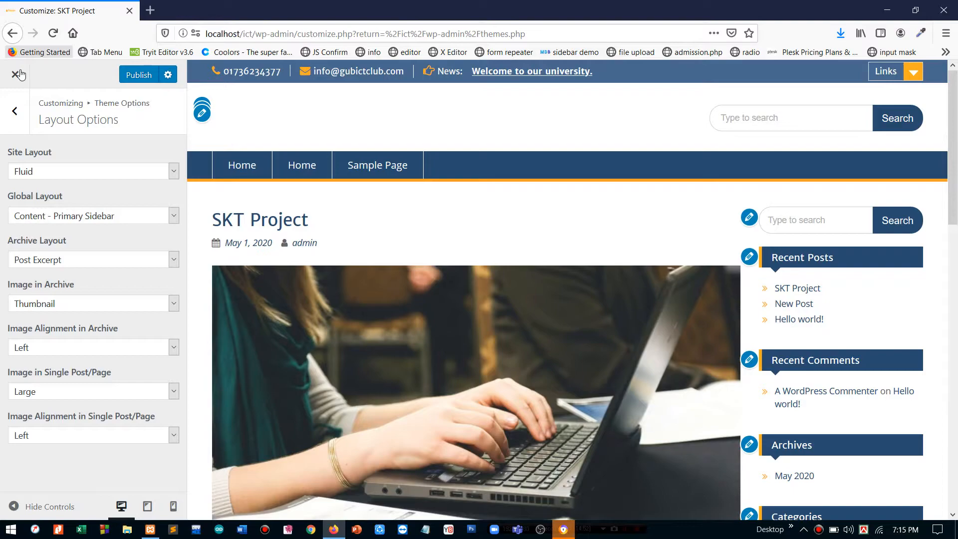
- Publish the pending customizer changes from the Site Identity panel, leaving the header without a logo
{"action": "left_click", "coordinate": [25, 115]}
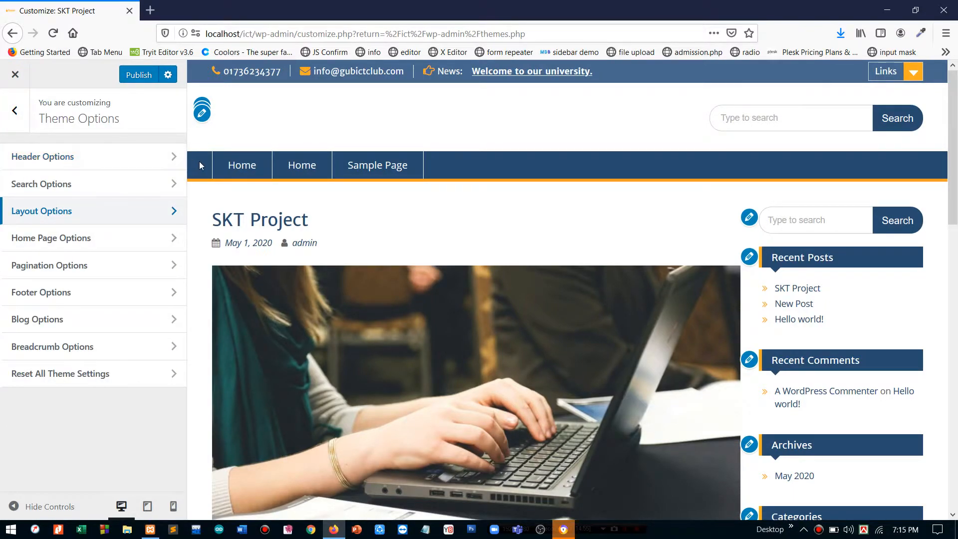
{"action": "left_click", "coordinate": [15, 110]}
{"action": "left_click", "coordinate": [68, 218]}
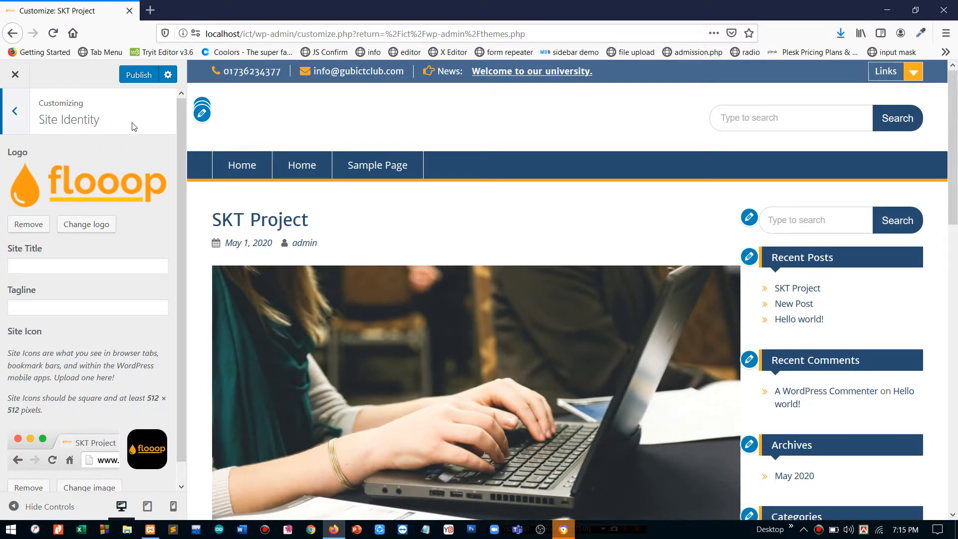
{"action": "left_click", "coordinate": [140, 75]}
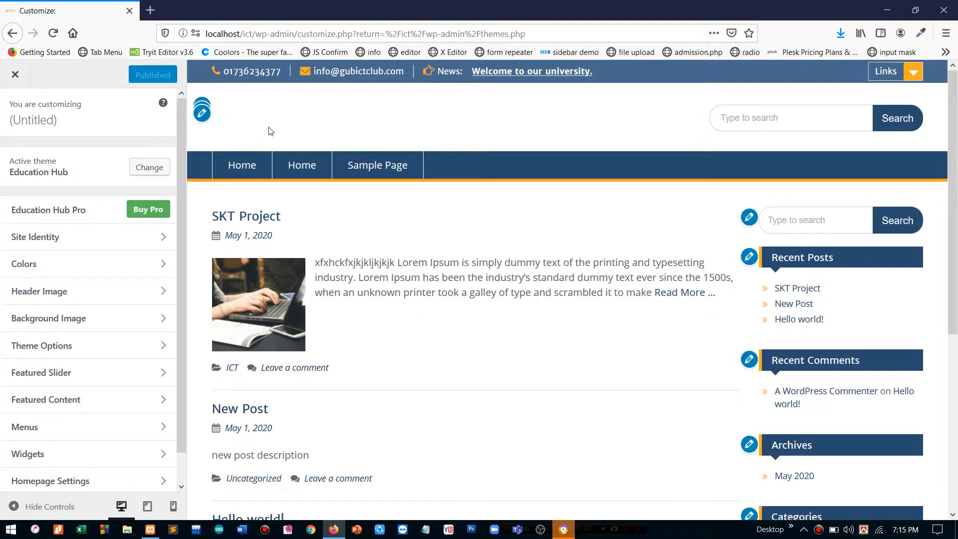
- Pick the flooop image from the Media Library as site logo and crop it tightly around the wordmark
{"action": "left_click", "coordinate": [54, 236]}
{"action": "left_click", "coordinate": [79, 175]}
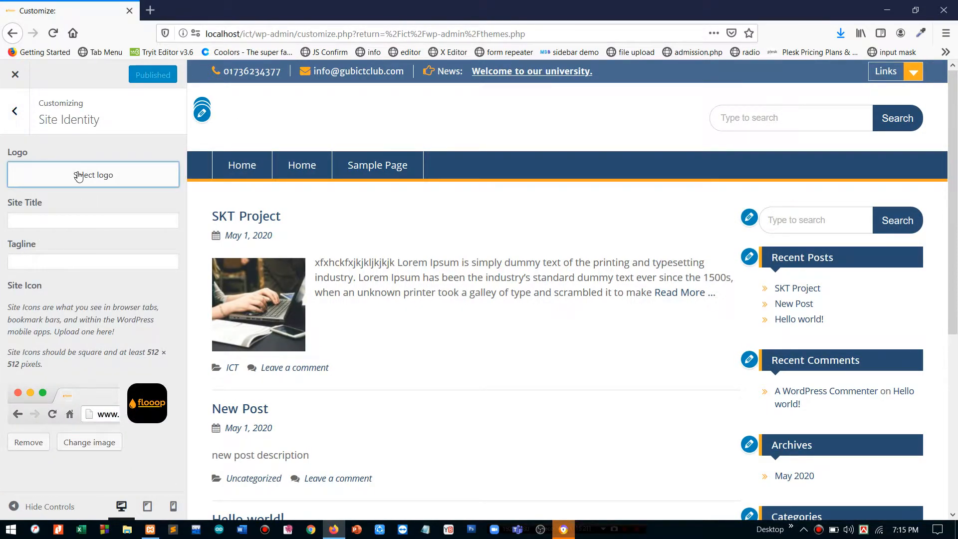
{"action": "left_click", "coordinate": [83, 200]}
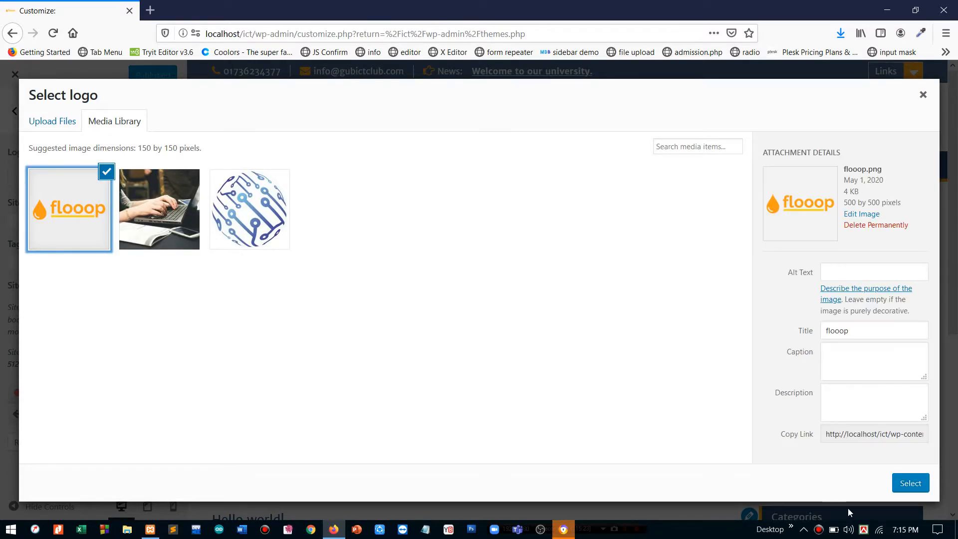
{"action": "left_click", "coordinate": [910, 483]}
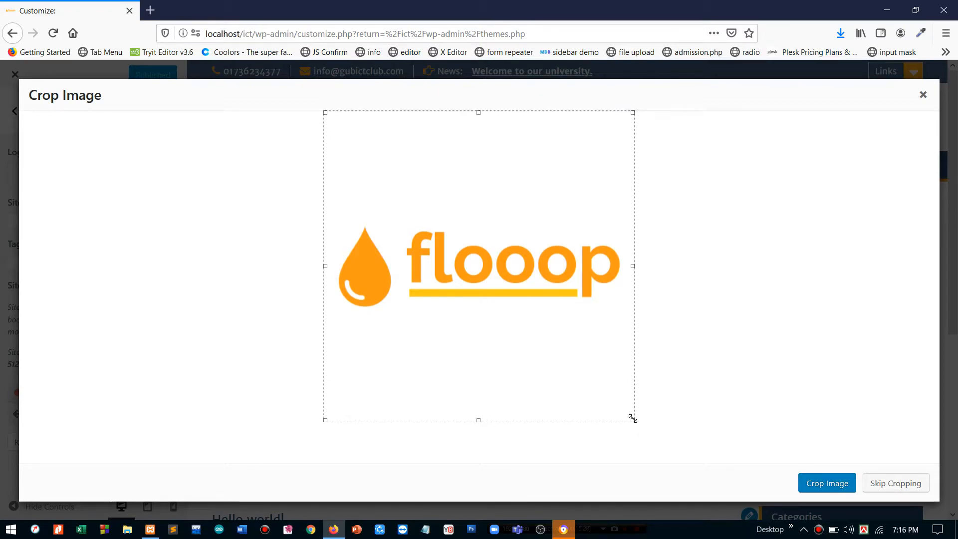
{"action": "left_click_drag", "start_coordinate": [492, 419], "coordinate": [501, 308]}
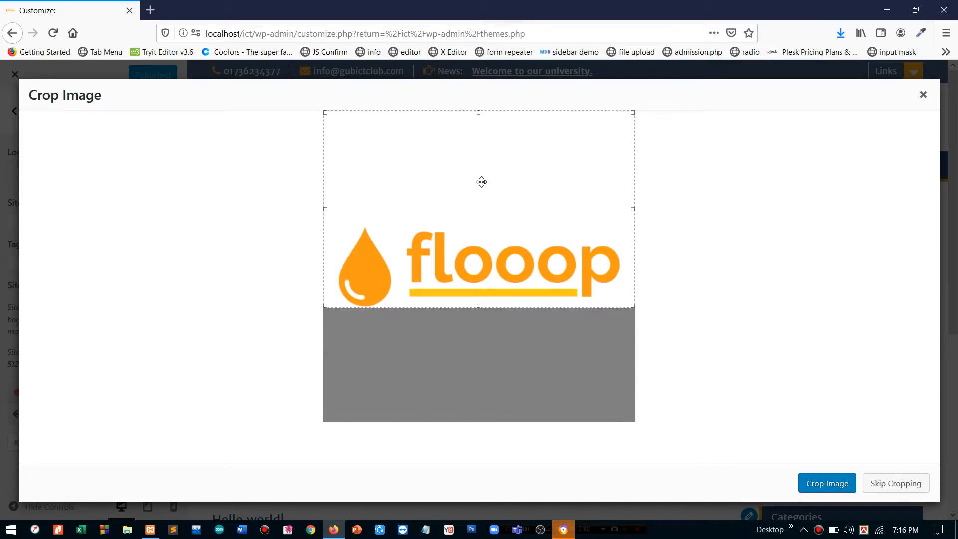
{"action": "left_click_drag", "start_coordinate": [478, 112], "coordinate": [486, 223]}
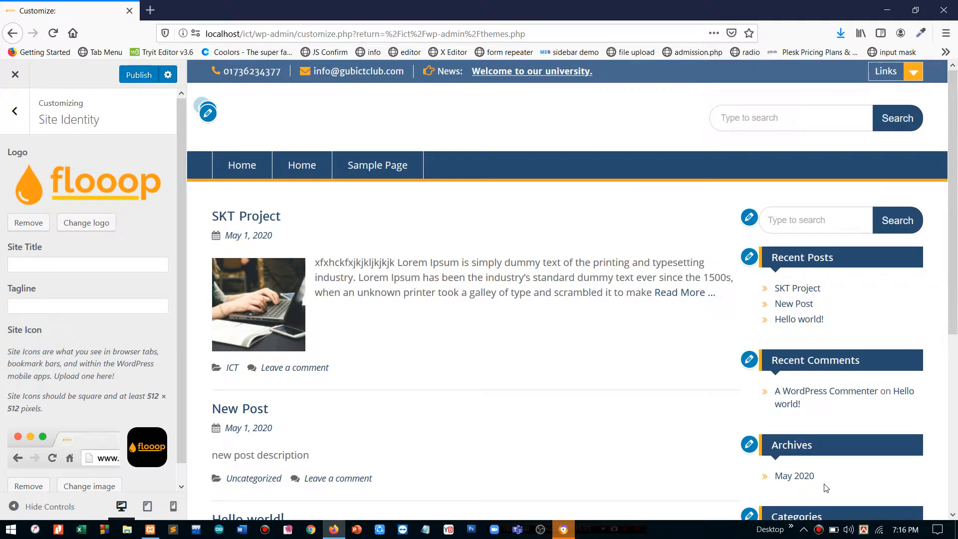
- Publish the re-cropped flooop logo, then review Layout Options and return to Theme Options
{"action": "left_click", "coordinate": [139, 75]}
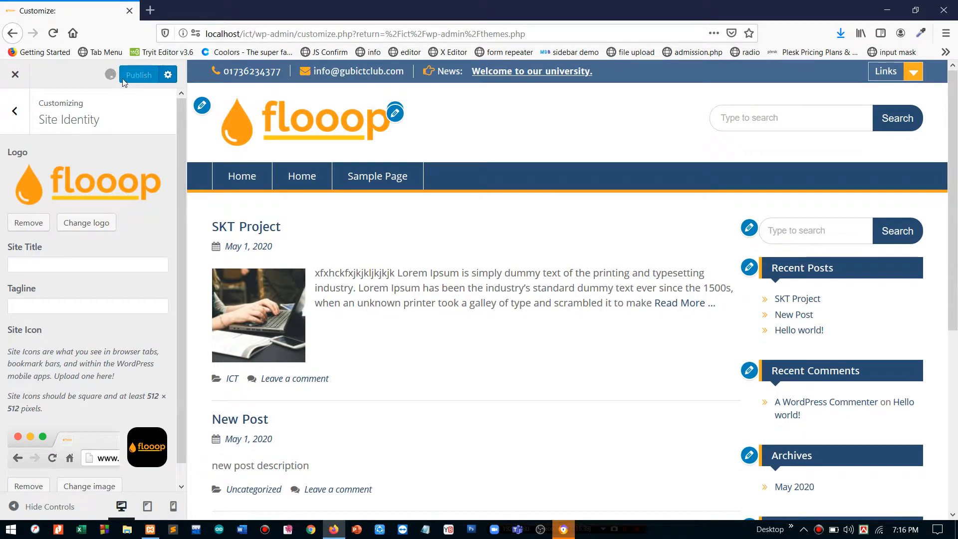
{"action": "left_click", "coordinate": [16, 112]}
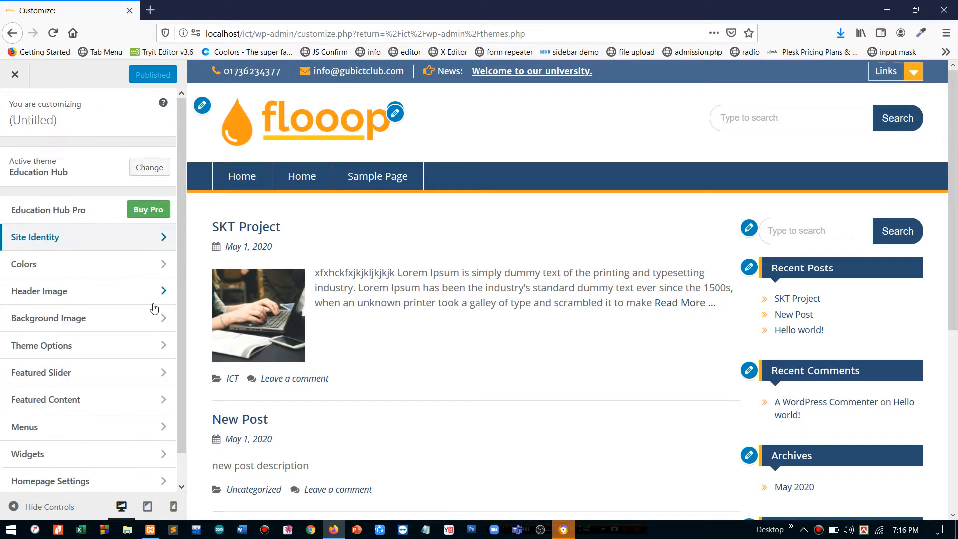
{"action": "left_click", "coordinate": [100, 351]}
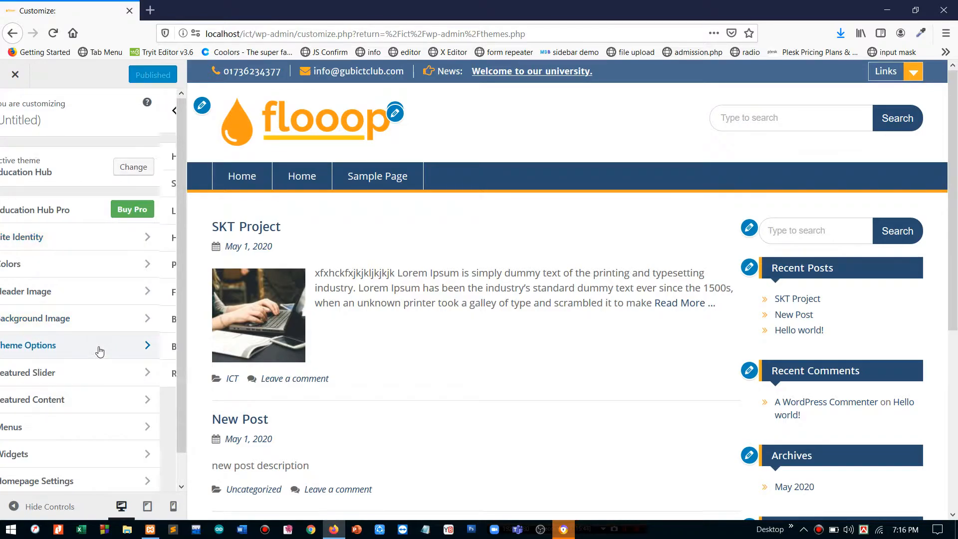
{"action": "left_click", "coordinate": [60, 216]}
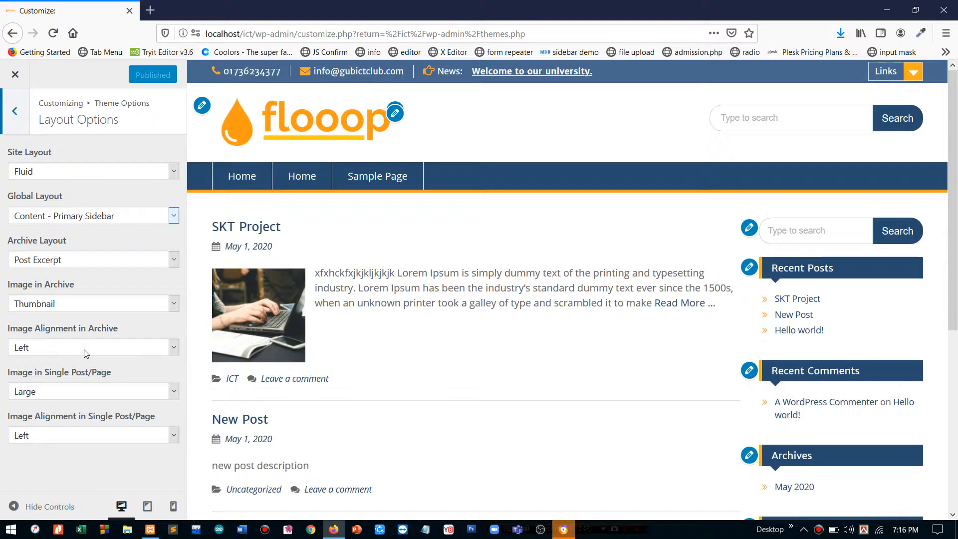
{"action": "left_click", "coordinate": [10, 110]}
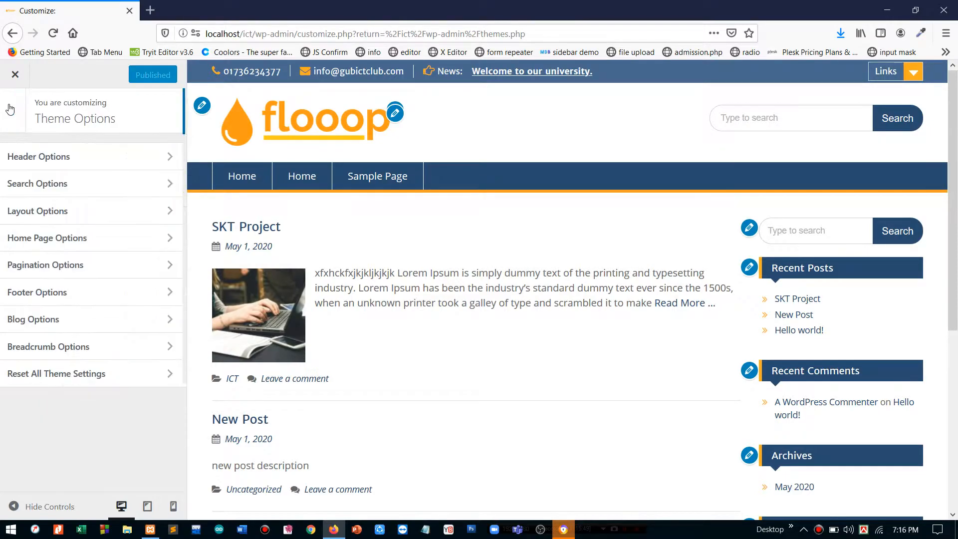
- In Home Page Options, turn on Show Home Content and Enable News Section
{"action": "left_click", "coordinate": [46, 244]}
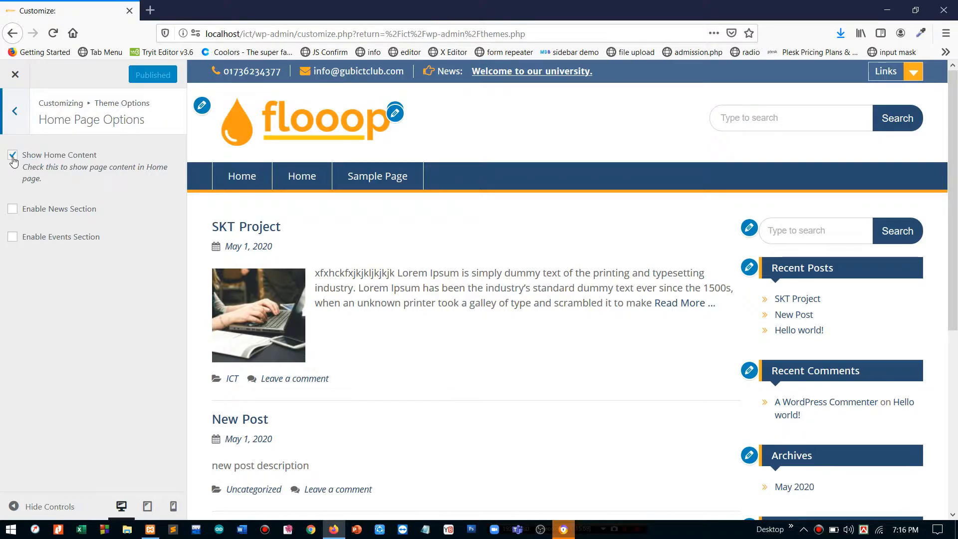
{"action": "left_click", "coordinate": [14, 160]}
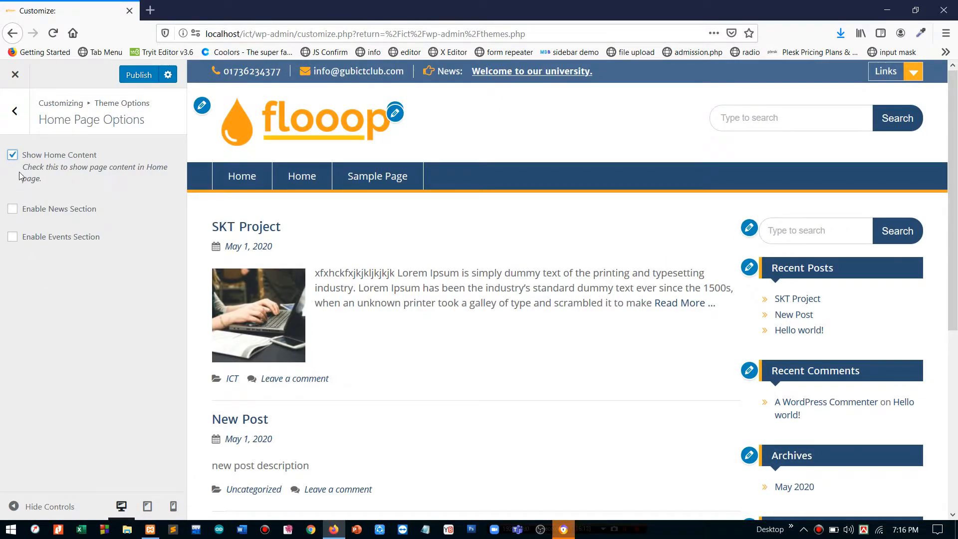
{"action": "left_click", "coordinate": [13, 155]}
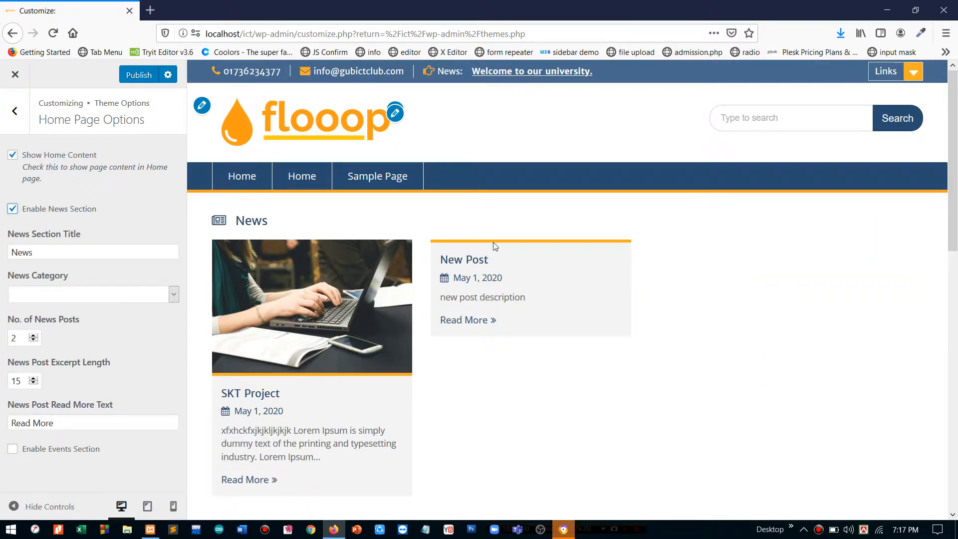
- Replace the News Section Title with 'Latest News:', leaving the news category blank
{"action": "left_click", "coordinate": [102, 252]}
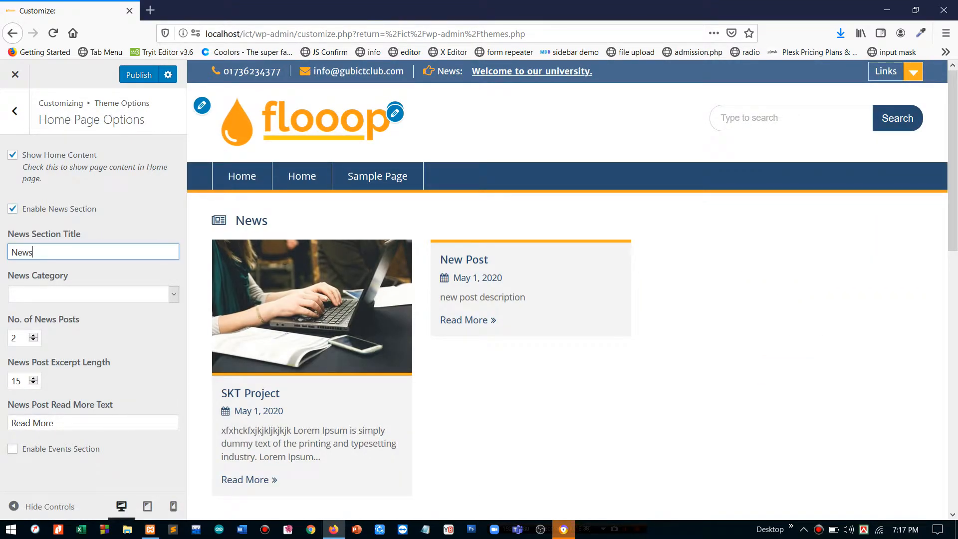
{"action": "left_click", "coordinate": [107, 293]}
{"action": "left_click", "coordinate": [107, 294]}
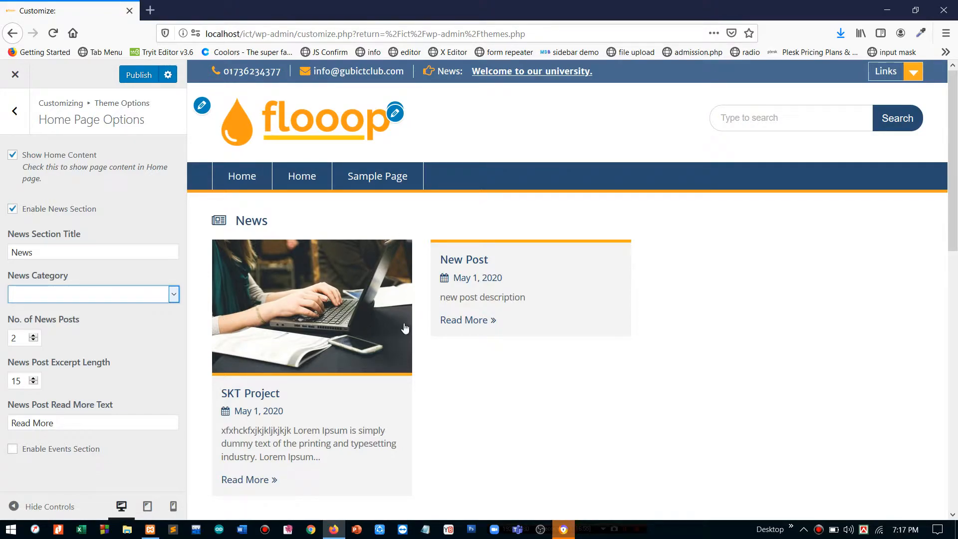
{"action": "scroll", "coordinate": [412, 299], "scroll_direction": "down", "scroll_amount": 1}
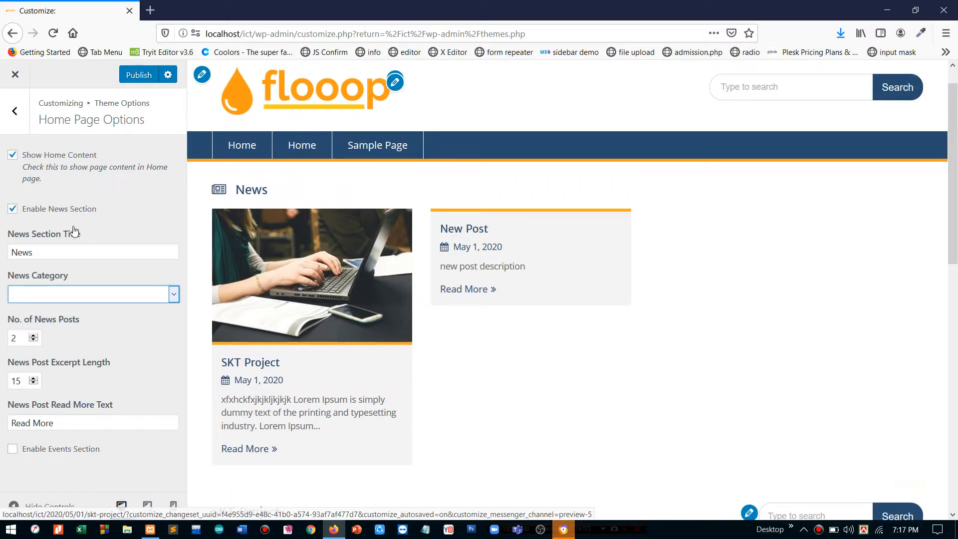
{"action": "key", "text": "shift+Tab"}
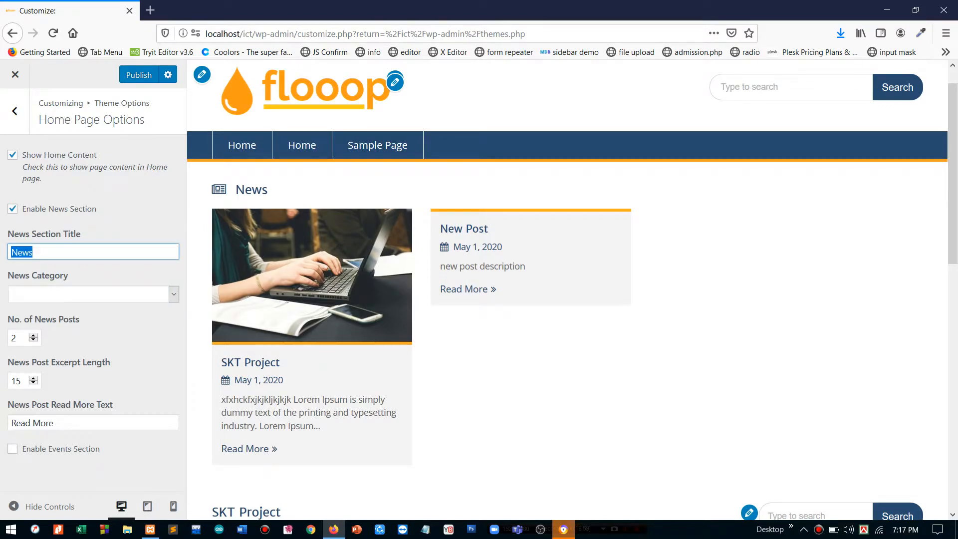
{"action": "type", "text": "Latest "}
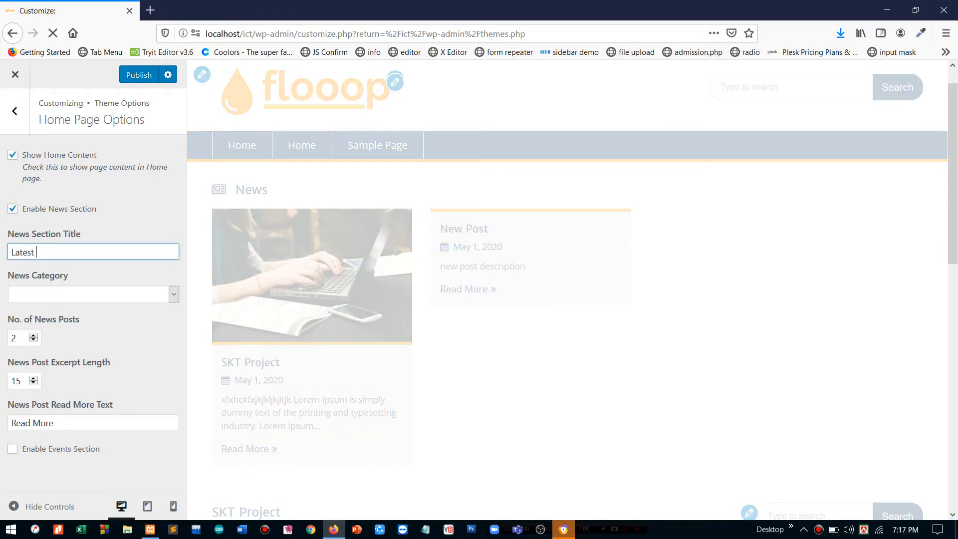
{"action": "type", "text": "News:"}
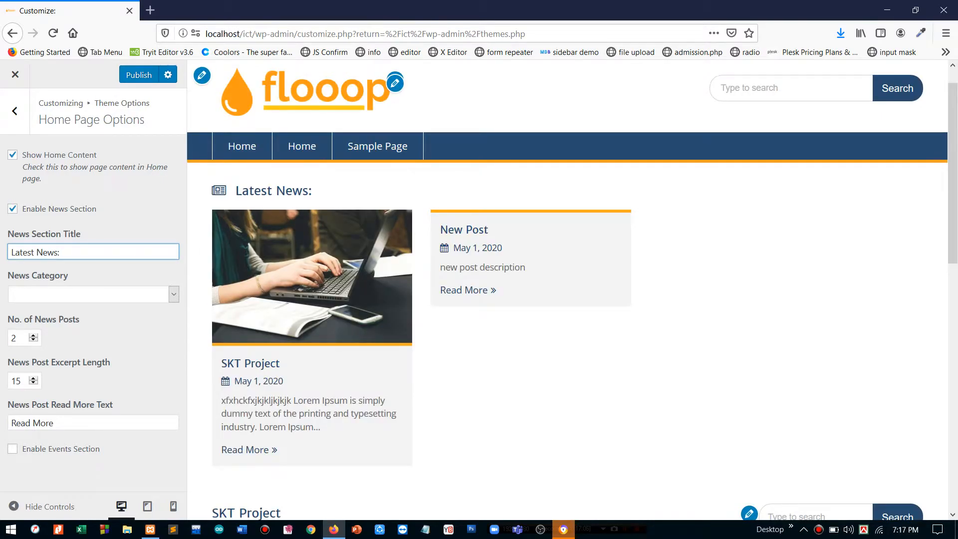
- Switch News Category from ICT to Uncategorized and lower News Post Excerpt Length to 9
{"action": "left_click", "coordinate": [73, 301]}
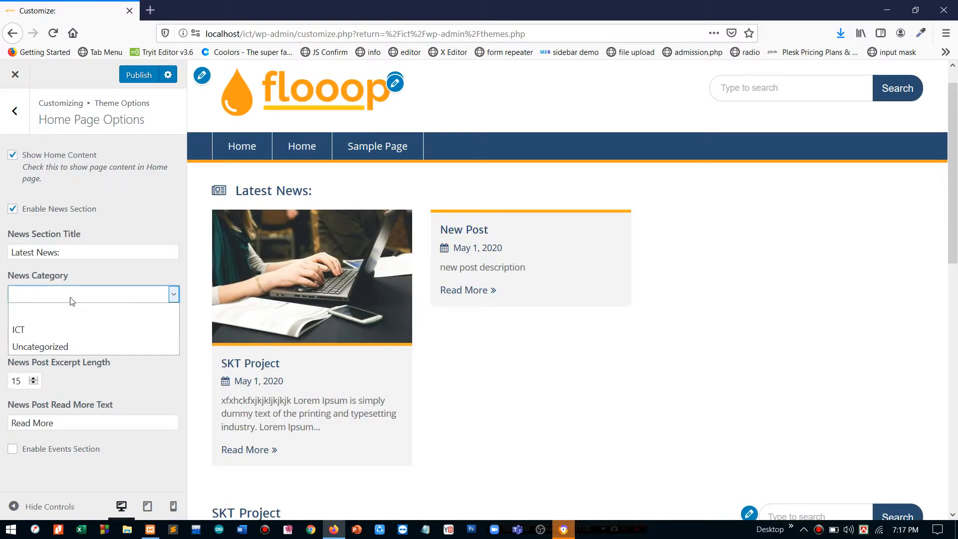
{"action": "left_click", "coordinate": [58, 336]}
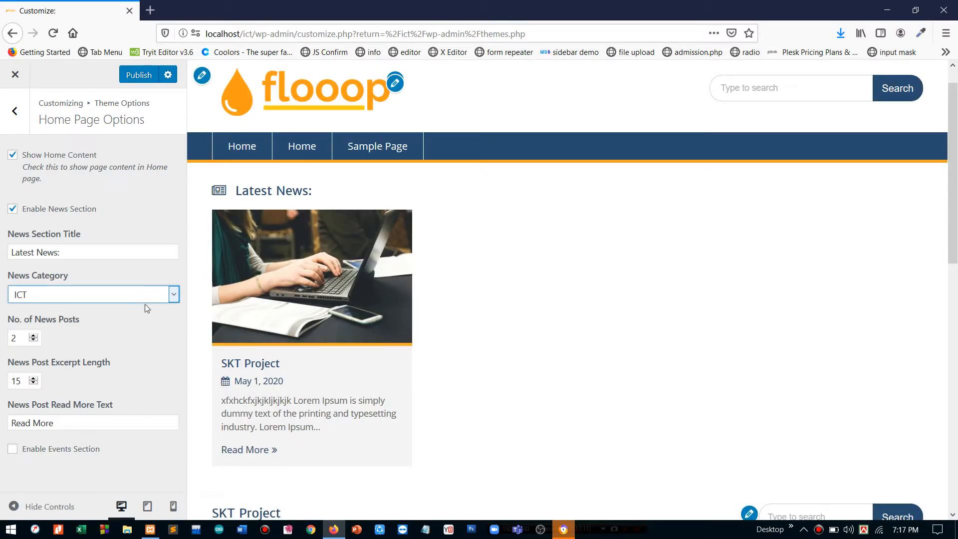
{"action": "left_click", "coordinate": [158, 294]}
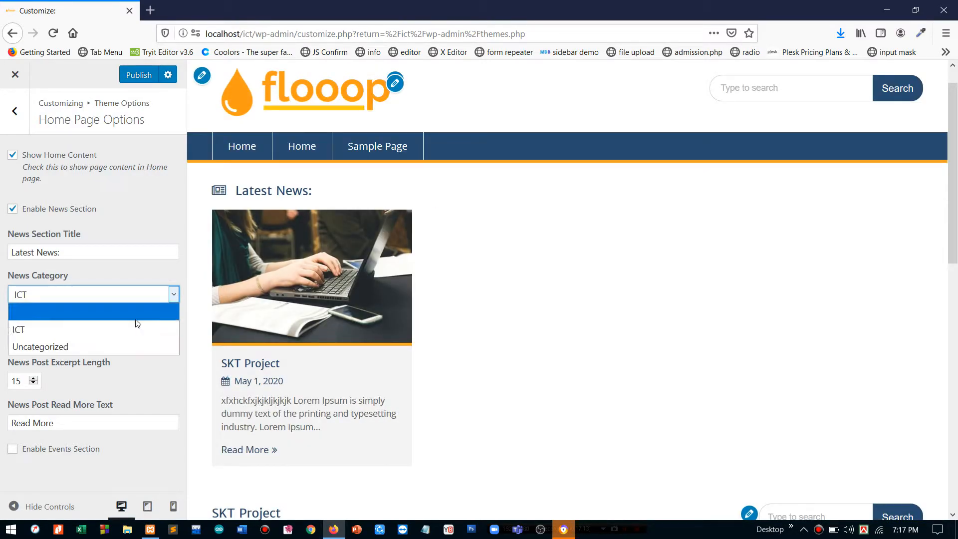
{"action": "left_click", "coordinate": [119, 344]}
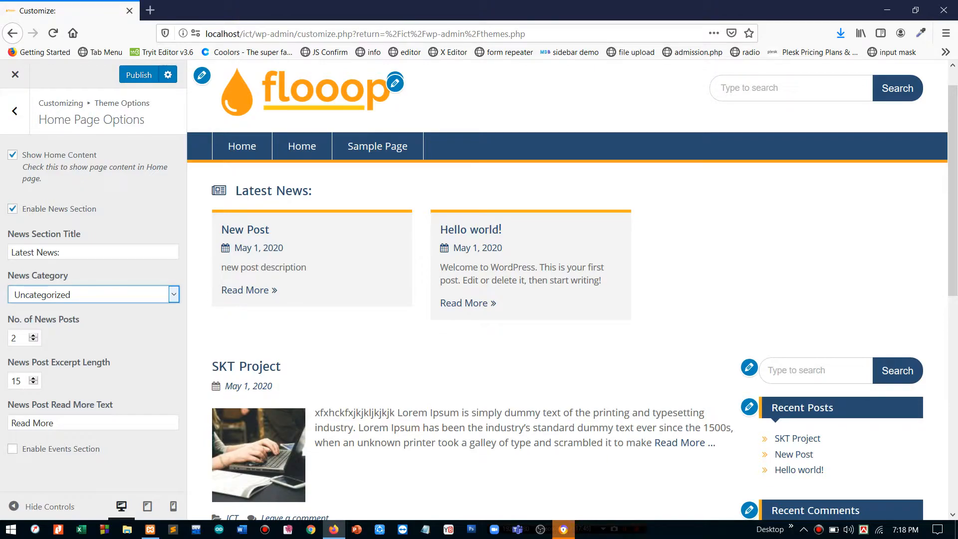
{"action": "left_click_drag", "start_coordinate": [508, 267], "coordinate": [541, 280]}
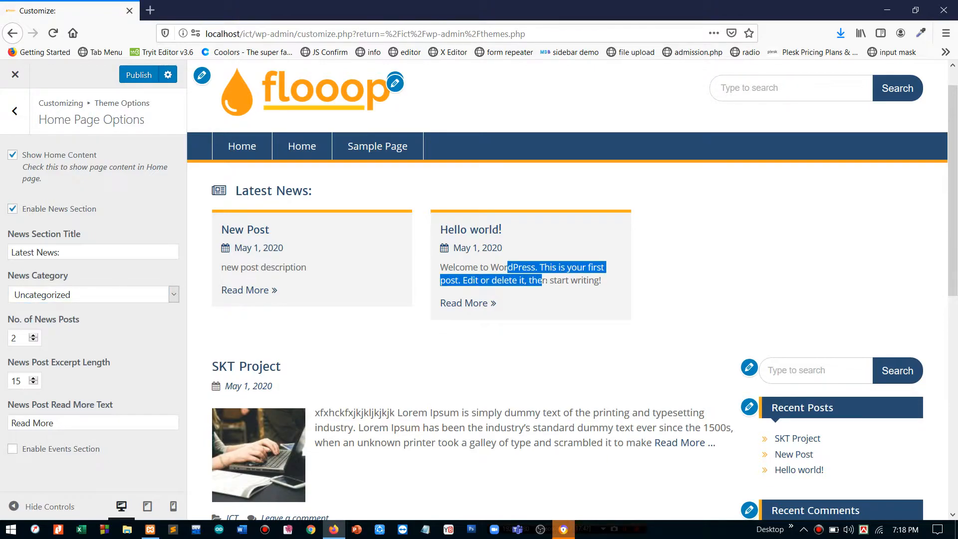
{"action": "left_click", "coordinate": [34, 384]}
{"action": "left_click", "coordinate": [34, 384]}
{"action": "left_click", "coordinate": [33, 384]}
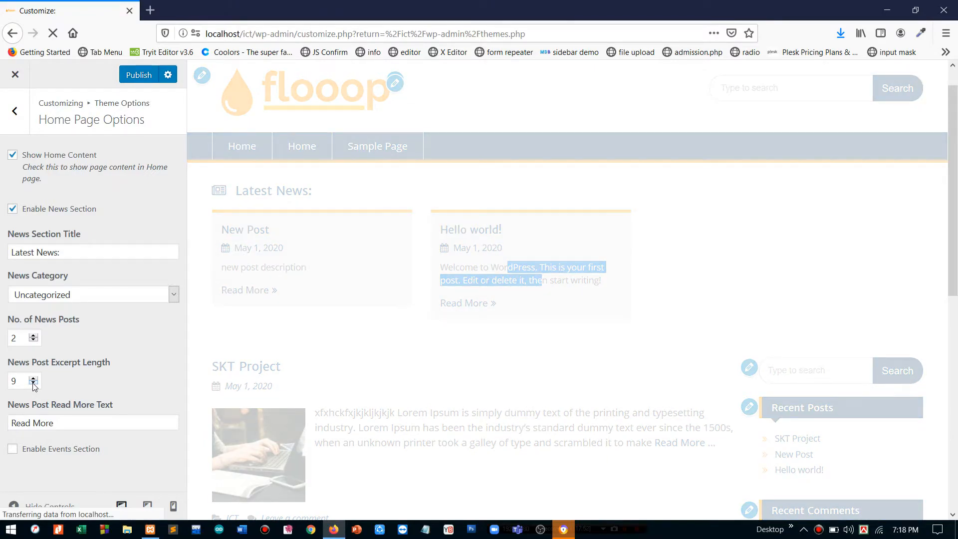
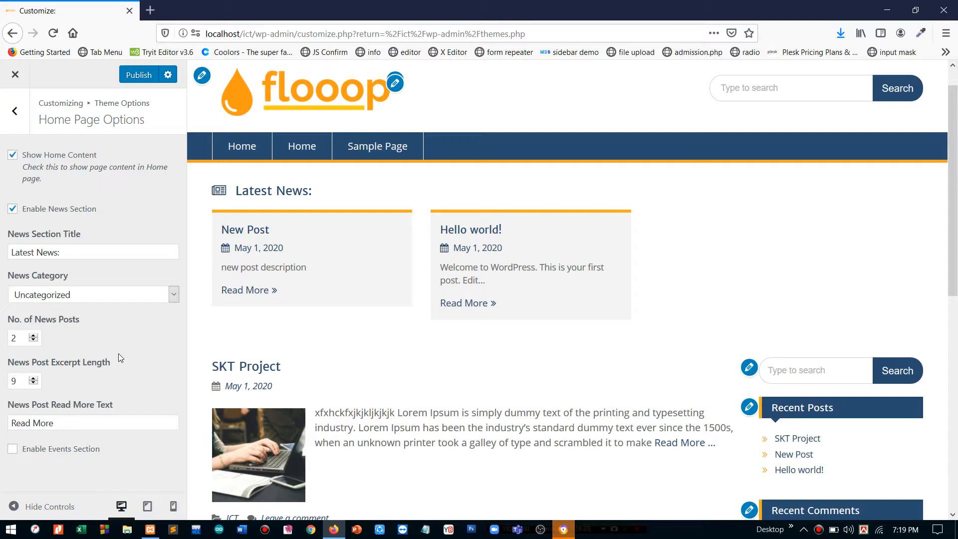
- Replace the News Post Read More Text 'Read More' with 'Details'
{"action": "key", "text": "alt"}
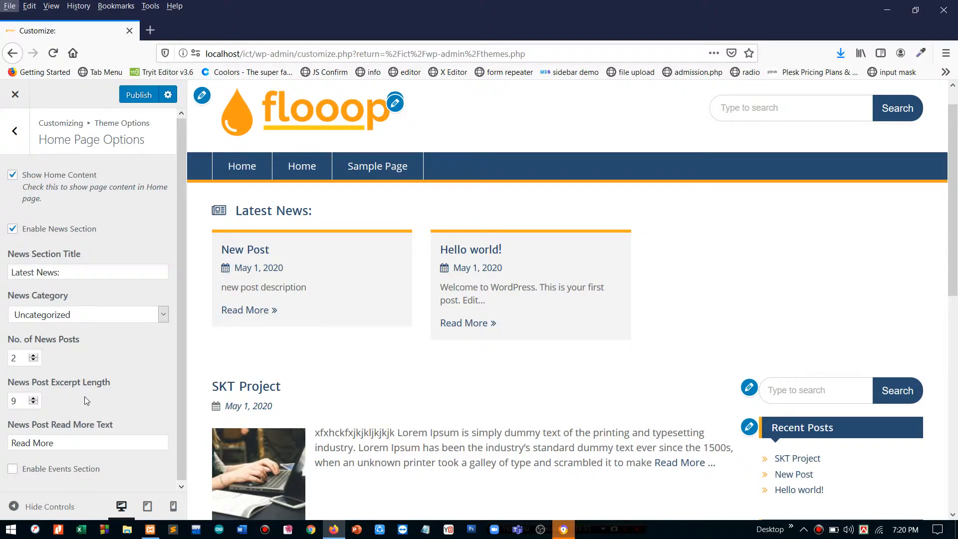
{"action": "scroll", "coordinate": [79, 404], "scroll_direction": "down", "scroll_amount": 1}
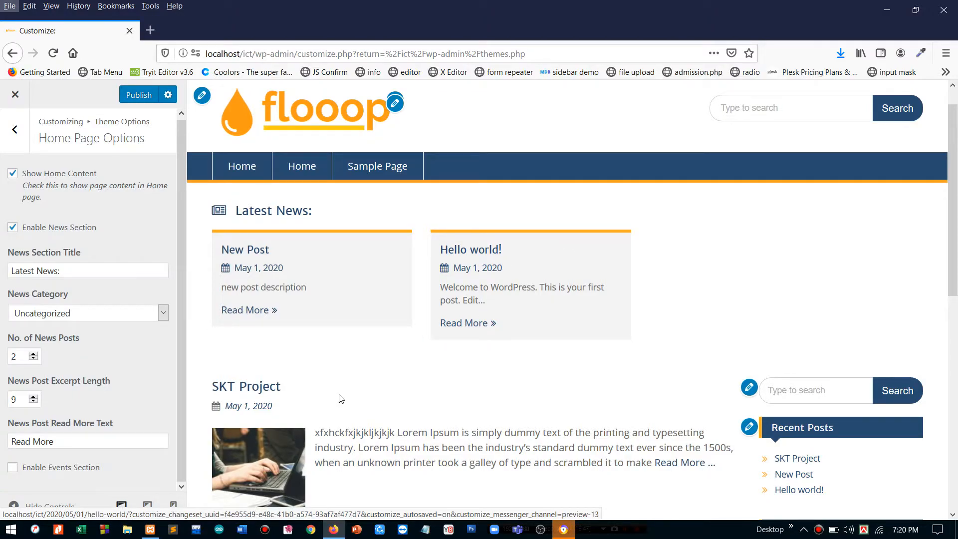
{"action": "left_click", "coordinate": [86, 442]}
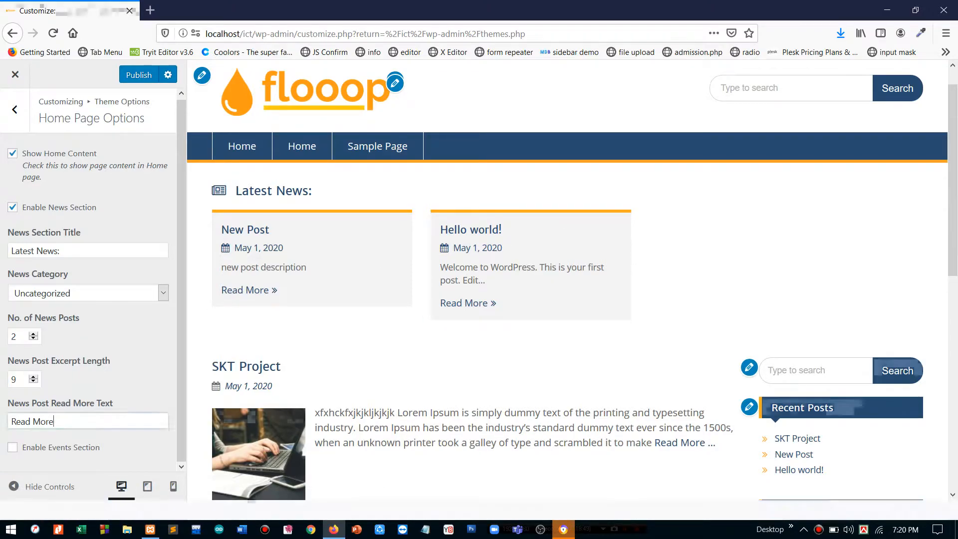
{"action": "key", "text": "ctrl+a"}
{"action": "type", "text": "Detai"}
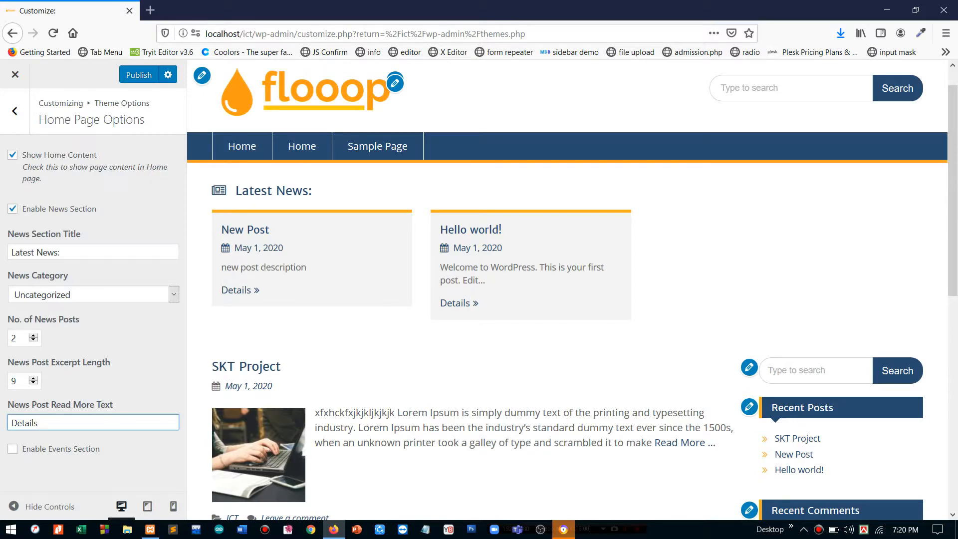
- Enable the Events section and set its category to Uncategorized
{"action": "left_click", "coordinate": [12, 450]}
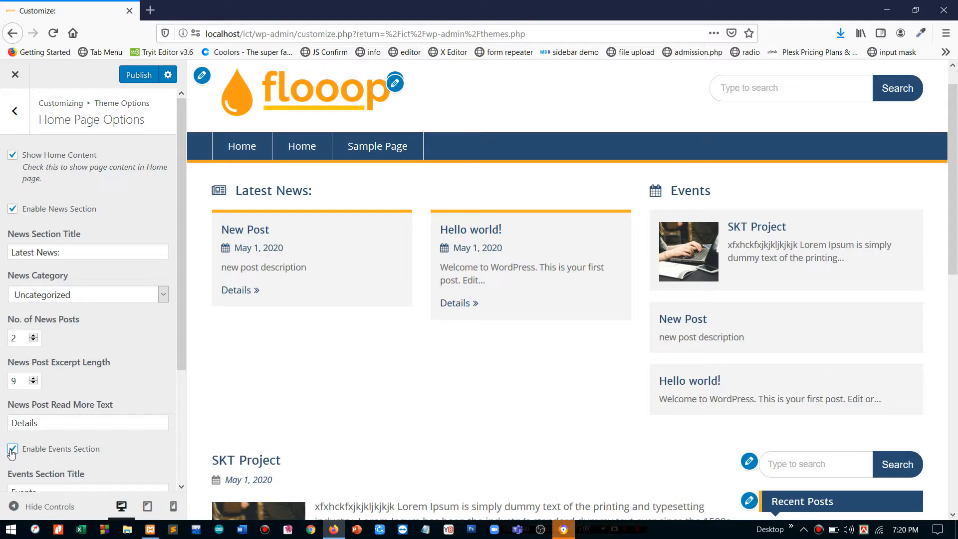
{"action": "scroll", "coordinate": [12, 453], "scroll_direction": "down", "scroll_amount": 3}
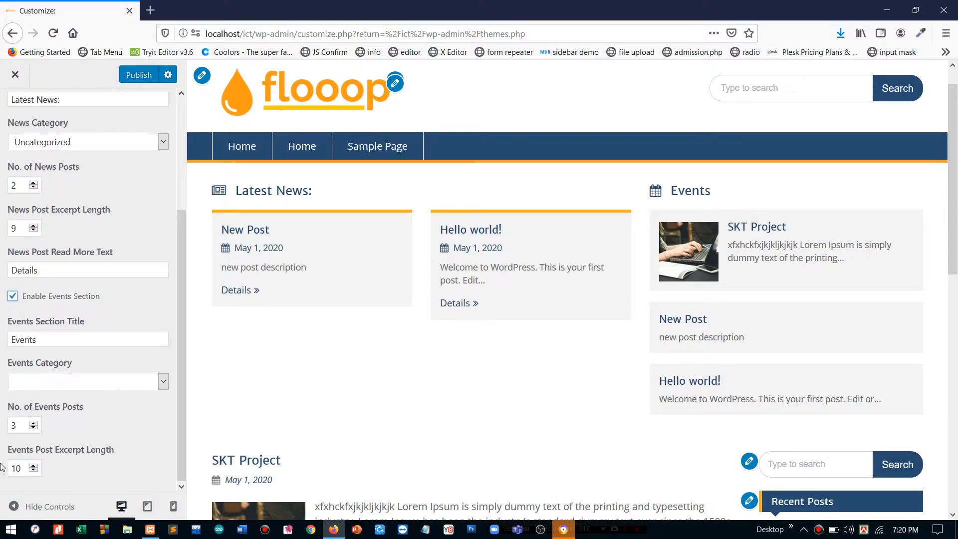
{"action": "left_click", "coordinate": [36, 340]}
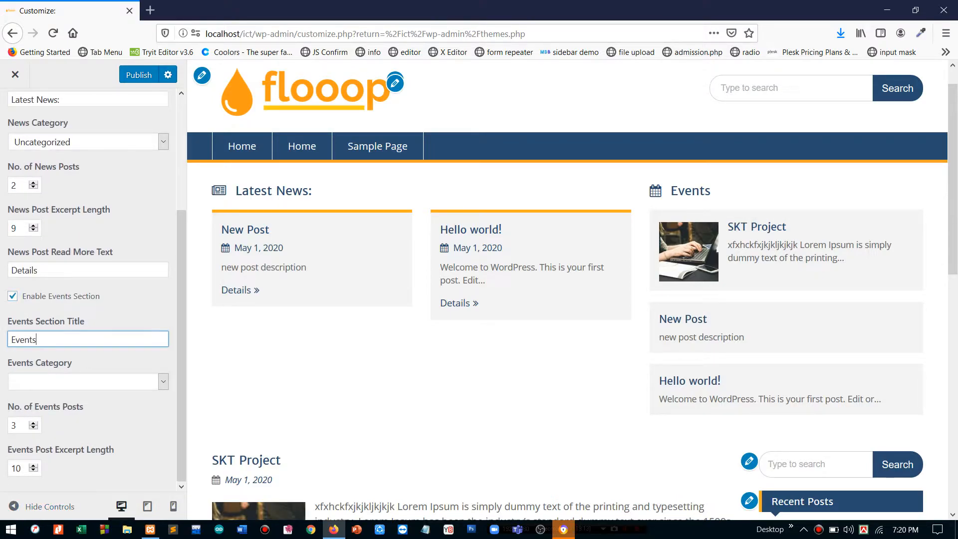
{"action": "left_click", "coordinate": [99, 381]}
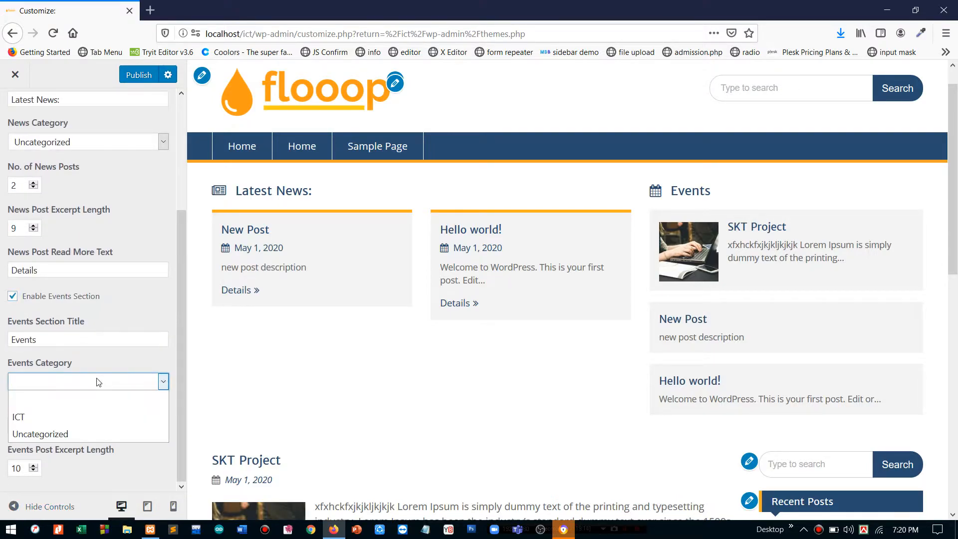
{"action": "left_click", "coordinate": [53, 434]}
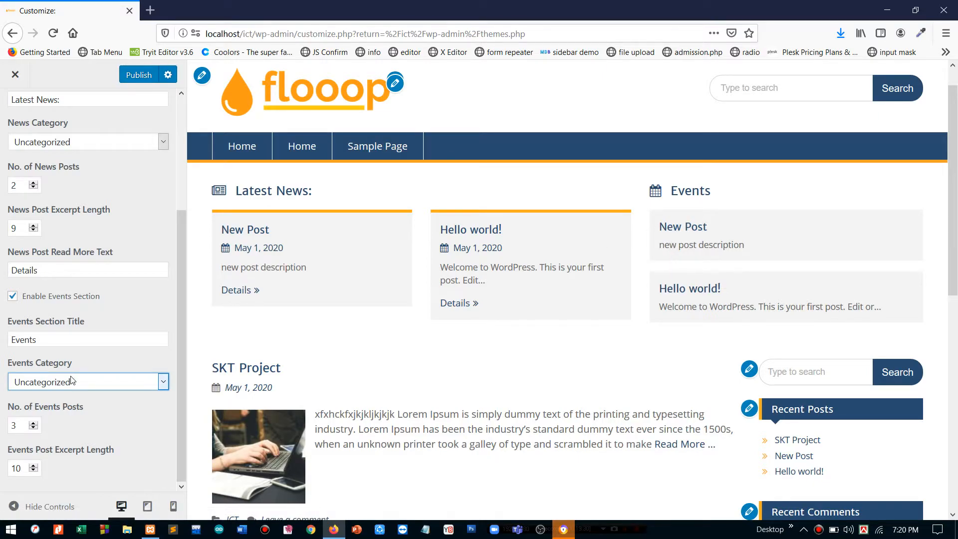
{"action": "left_click", "coordinate": [57, 383]}
{"action": "left_click", "coordinate": [57, 382]}
- Retitle the events section 'Our Events:' and reduce No. of Events Posts to 2
{"action": "double_click", "coordinate": [24, 341]}
{"action": "type", "text": "O"}
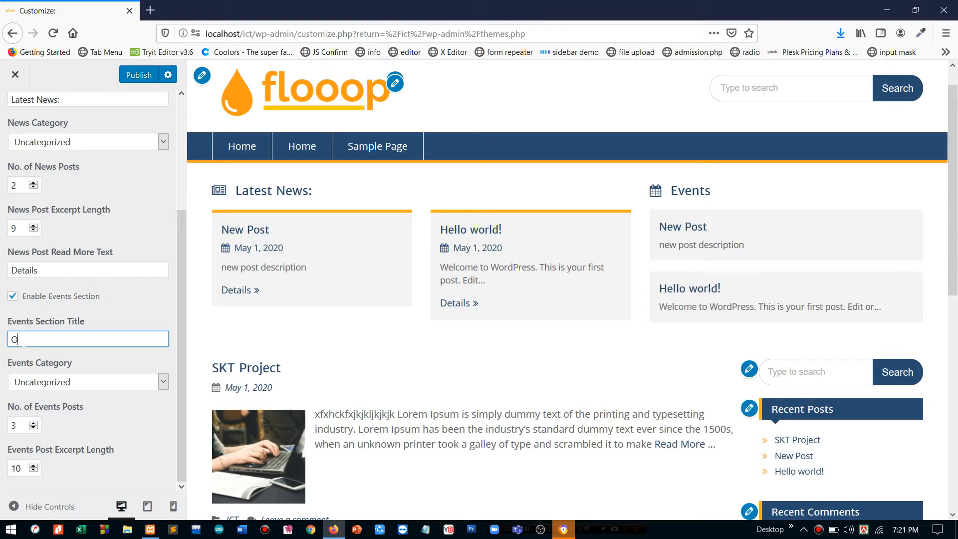
{"action": "type", "text": "ur Events"}
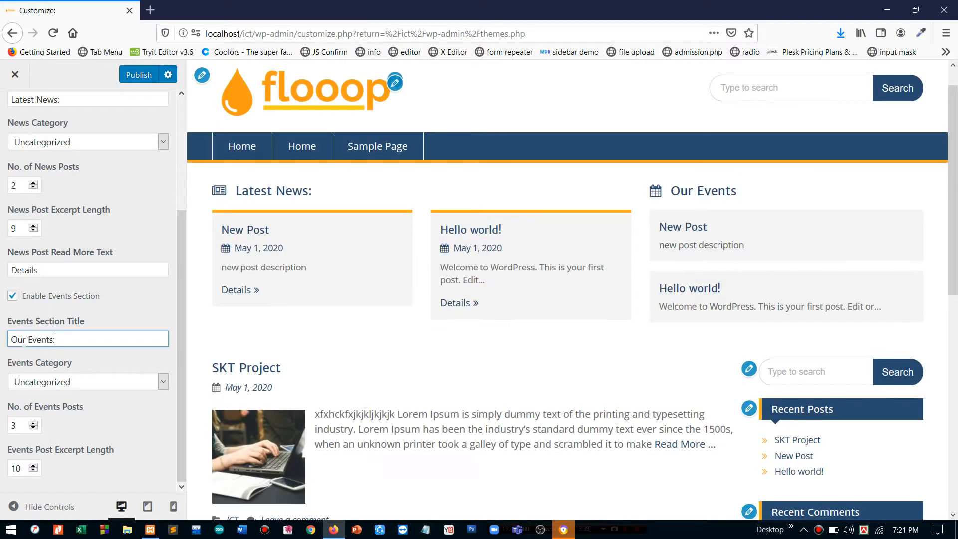
{"action": "type", "text": ":"}
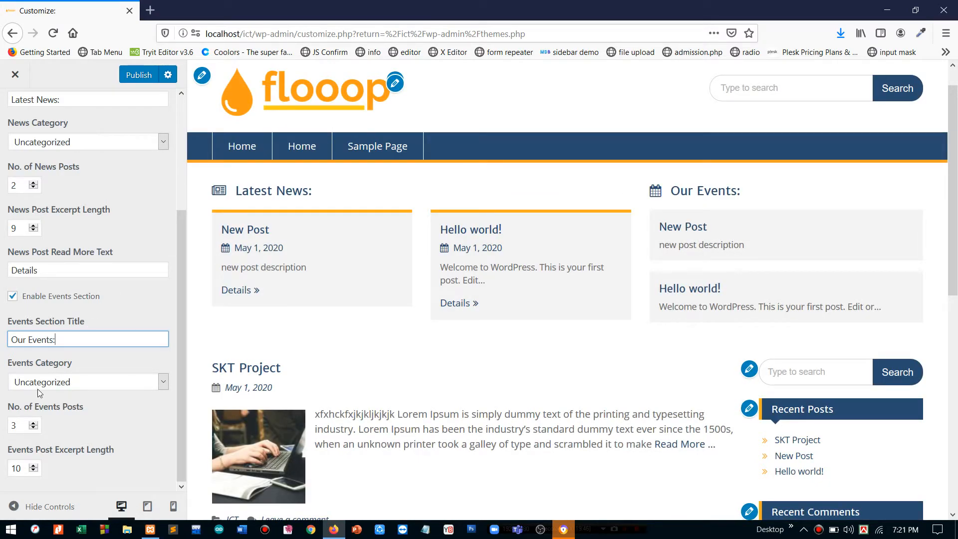
{"action": "left_click", "coordinate": [34, 428]}
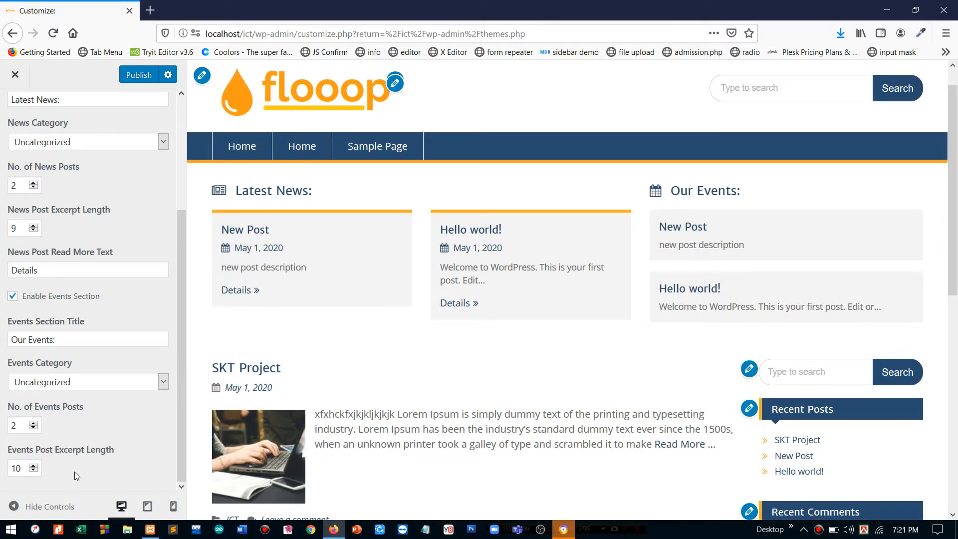
{"action": "scroll", "coordinate": [86, 255], "scroll_direction": "up", "scroll_amount": 3}
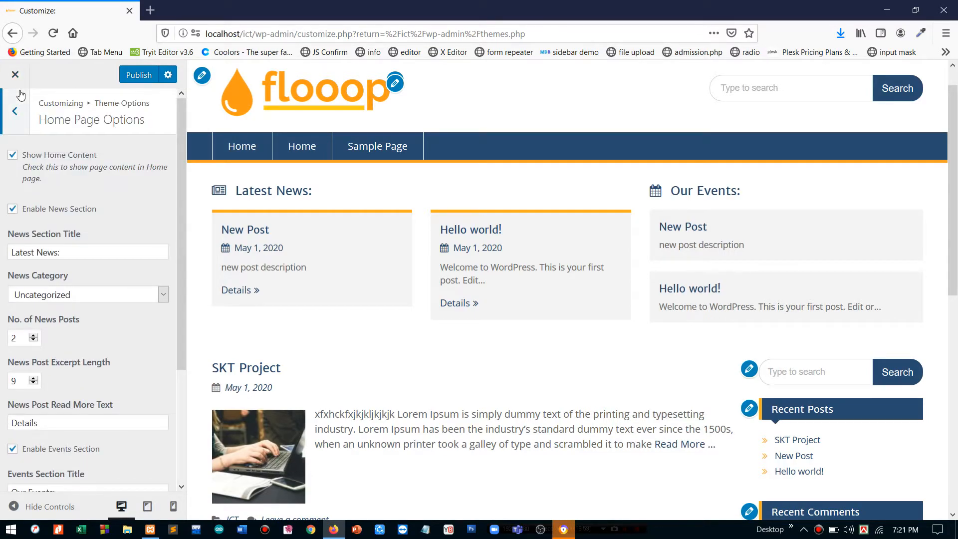
- Keep Pagination Type at Default (Older / Newer Post), publish the changes, and close the customizer
{"action": "left_click", "coordinate": [15, 111]}
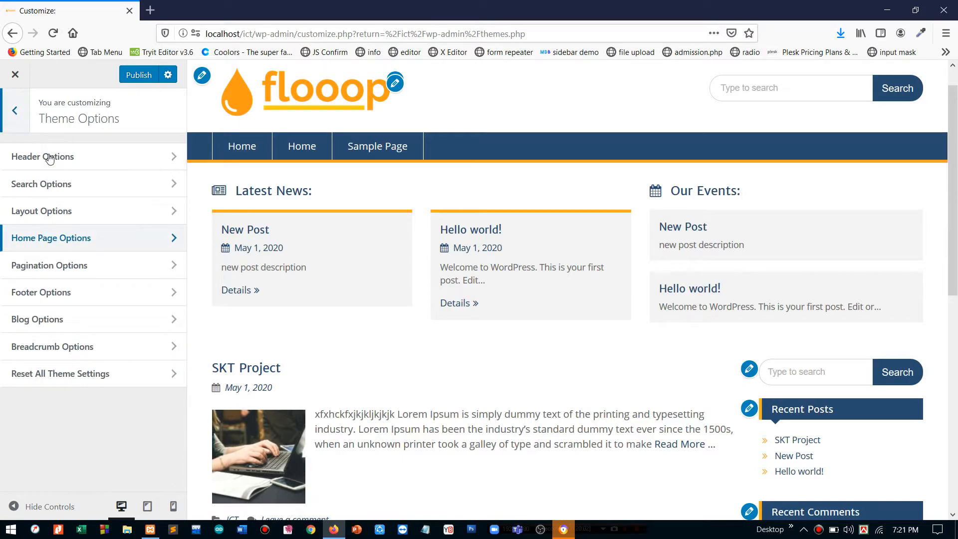
{"action": "left_click", "coordinate": [61, 263]}
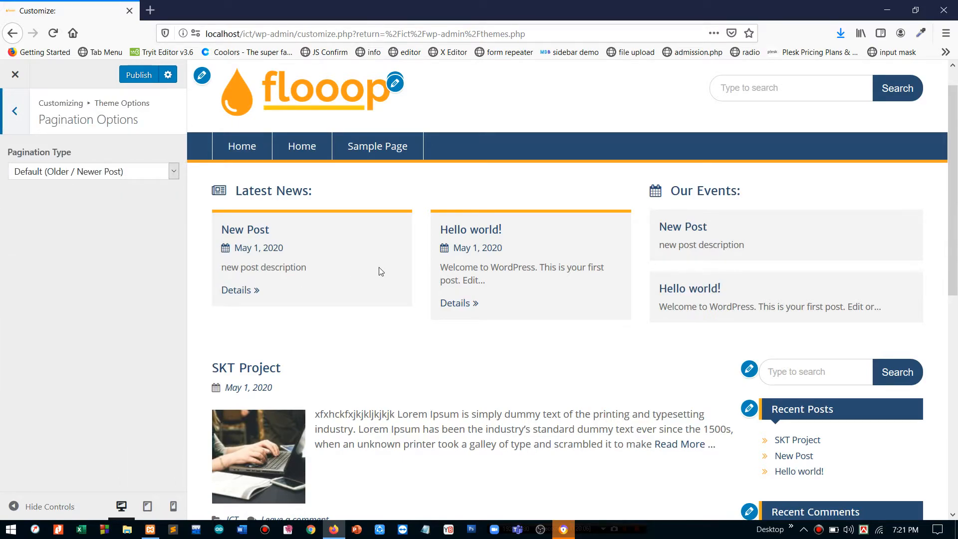
{"action": "scroll", "coordinate": [379, 268], "scroll_direction": "down", "scroll_amount": 10}
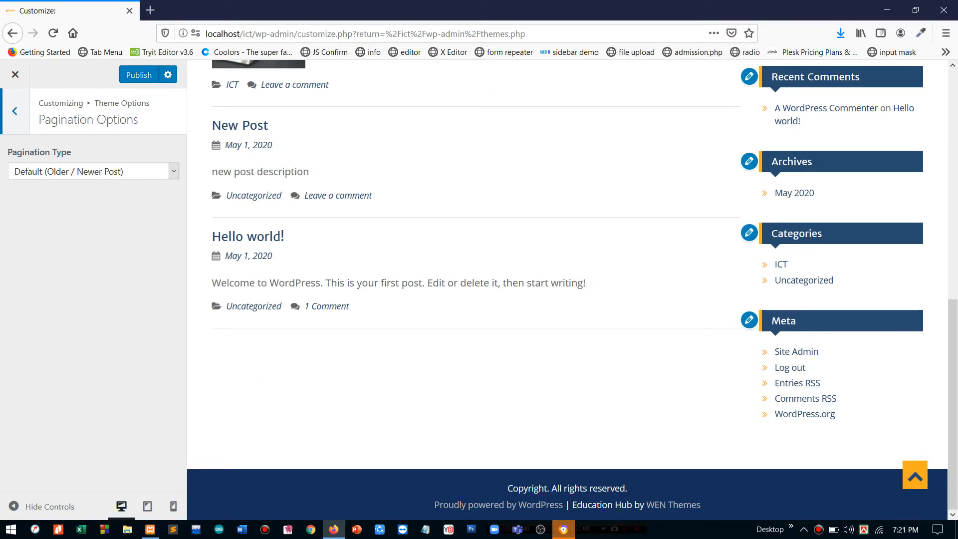
{"action": "scroll", "coordinate": [567, 290], "scroll_direction": "up", "scroll_amount": 5}
{"action": "scroll", "coordinate": [328, 288], "scroll_direction": "up", "scroll_amount": 2}
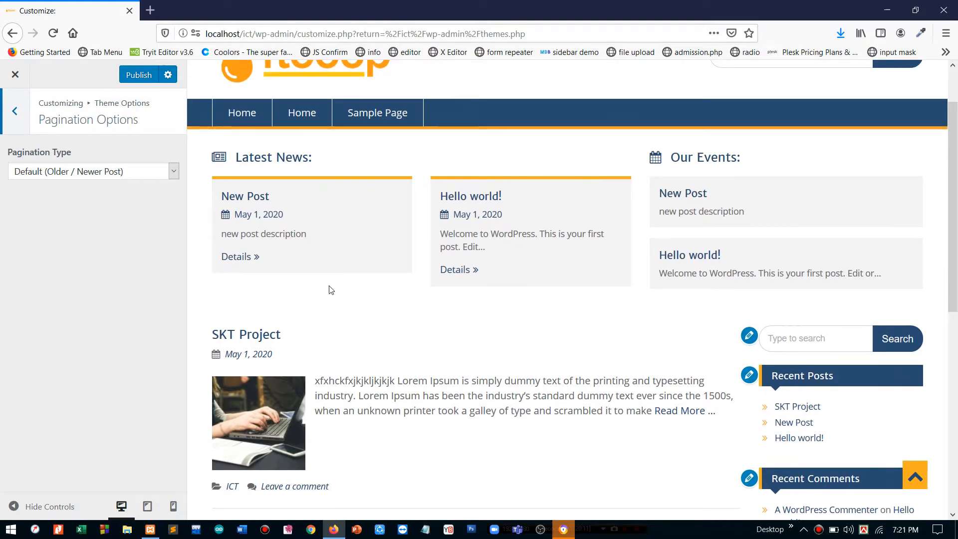
{"action": "scroll", "coordinate": [329, 290], "scroll_direction": "down", "scroll_amount": 1}
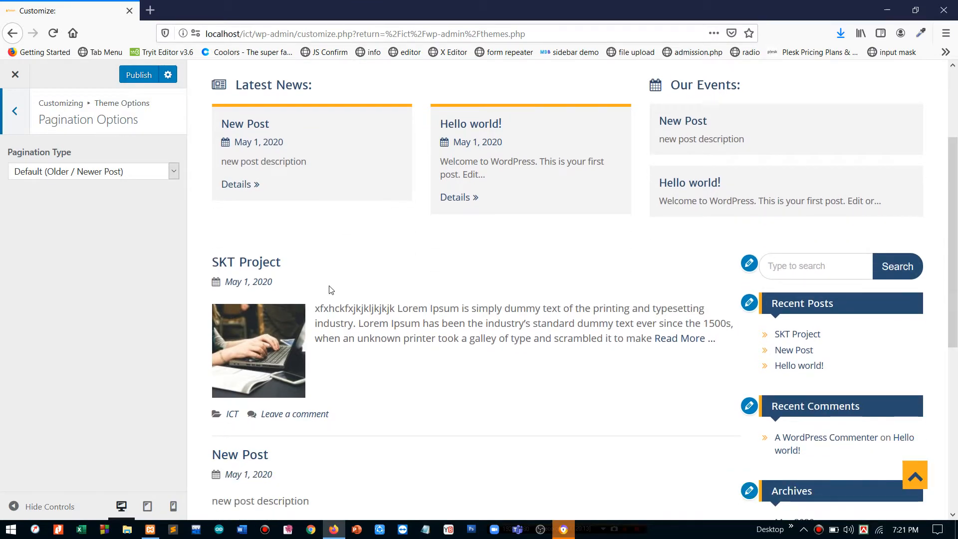
{"action": "left_click", "coordinate": [63, 175]}
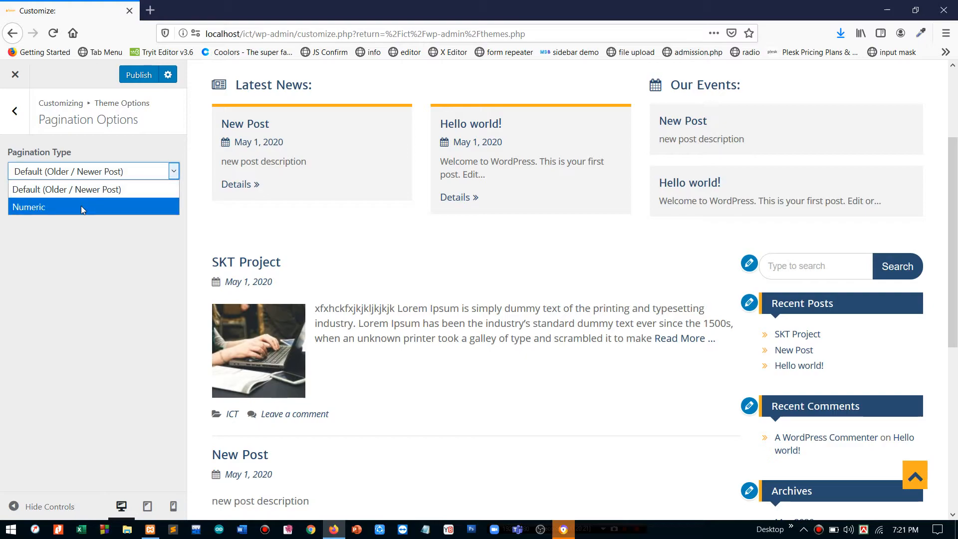
{"action": "left_click", "coordinate": [106, 177]}
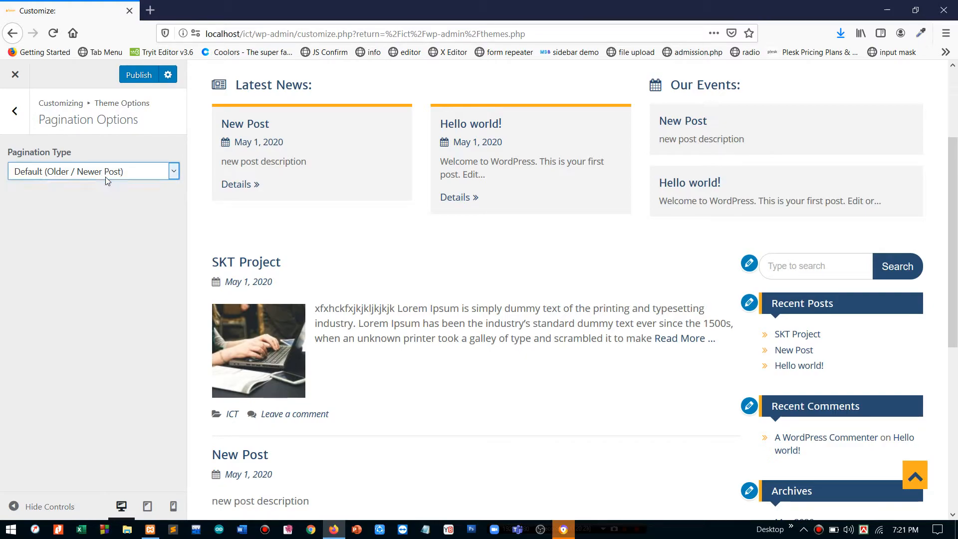
{"action": "left_click", "coordinate": [138, 75]}
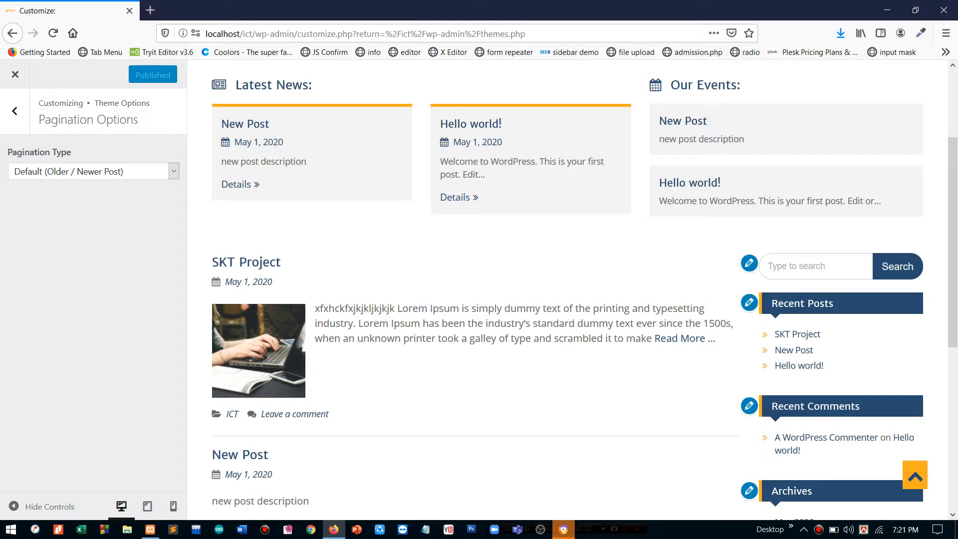
{"action": "left_click", "coordinate": [18, 79]}
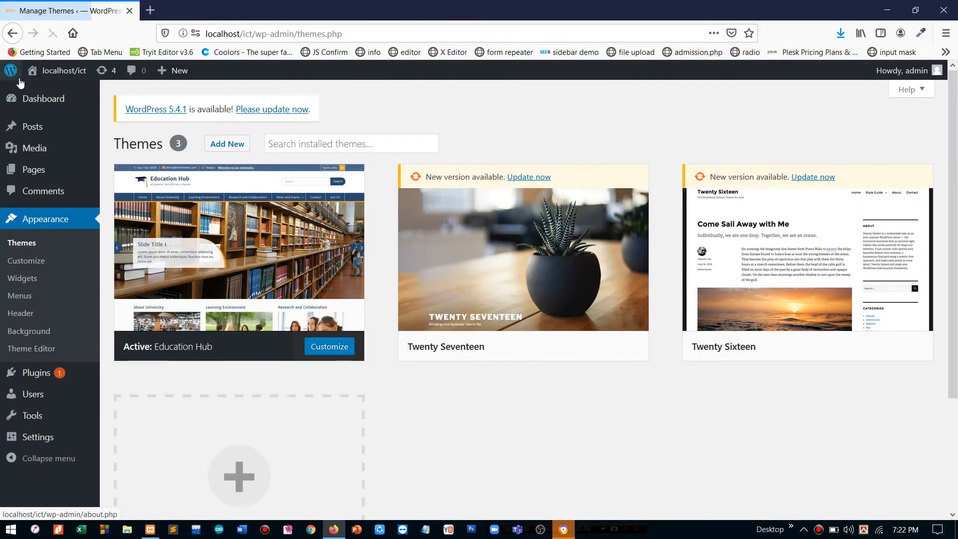
- Publish a new post titled 'Post 5' with the pasted lorem ipsum paragraph as its body
{"action": "mouse_move", "coordinate": [28, 133]}
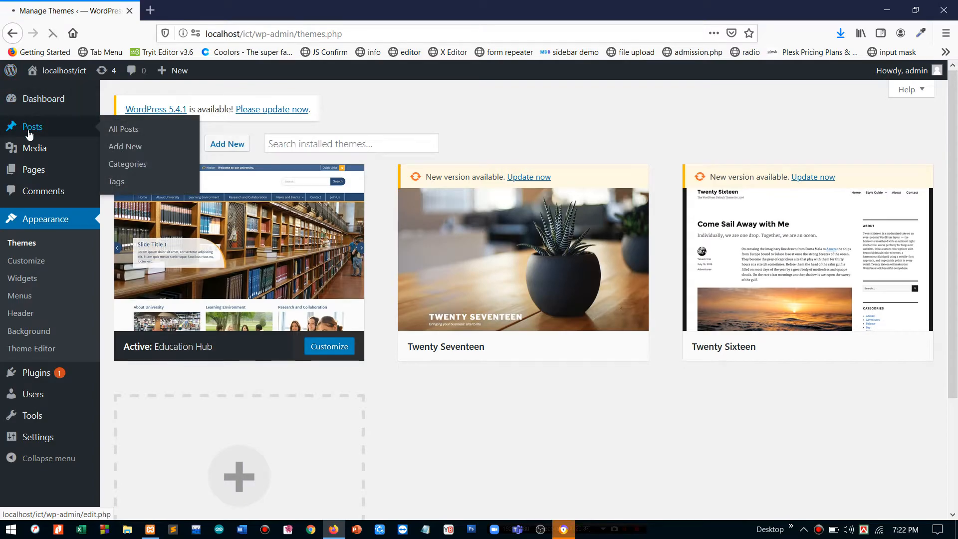
{"action": "left_click", "coordinate": [28, 131]}
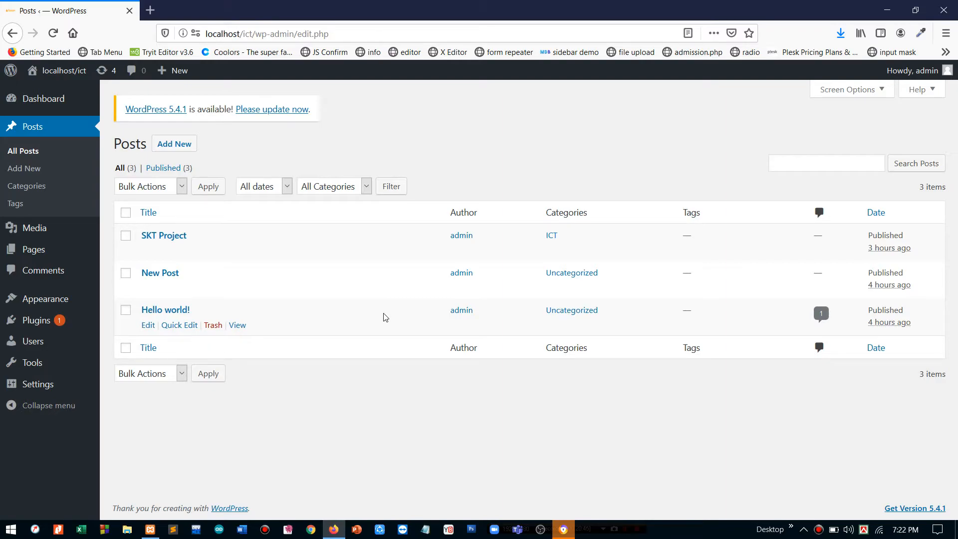
{"action": "left_click", "coordinate": [175, 144]}
{"action": "type", "text": "P"}
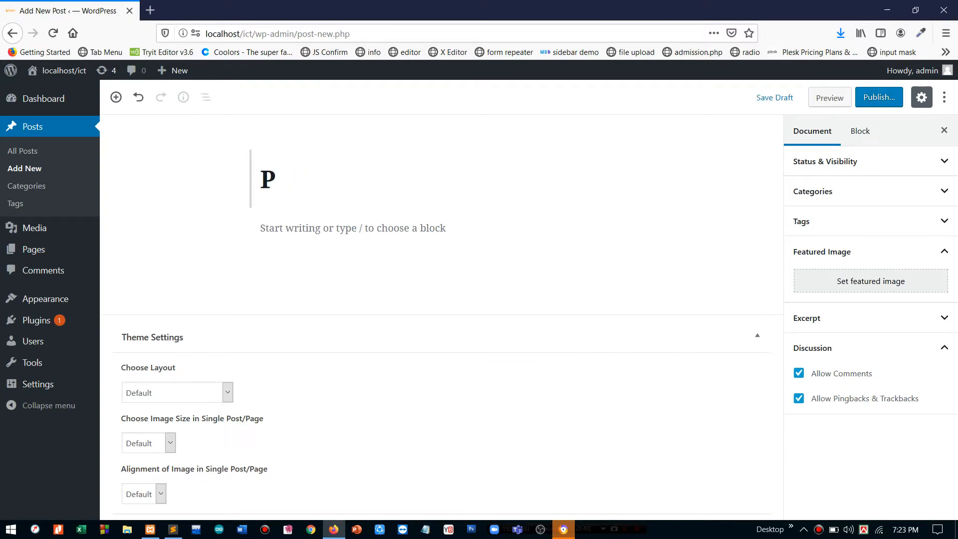
{"action": "type", "text": "ost 5"}
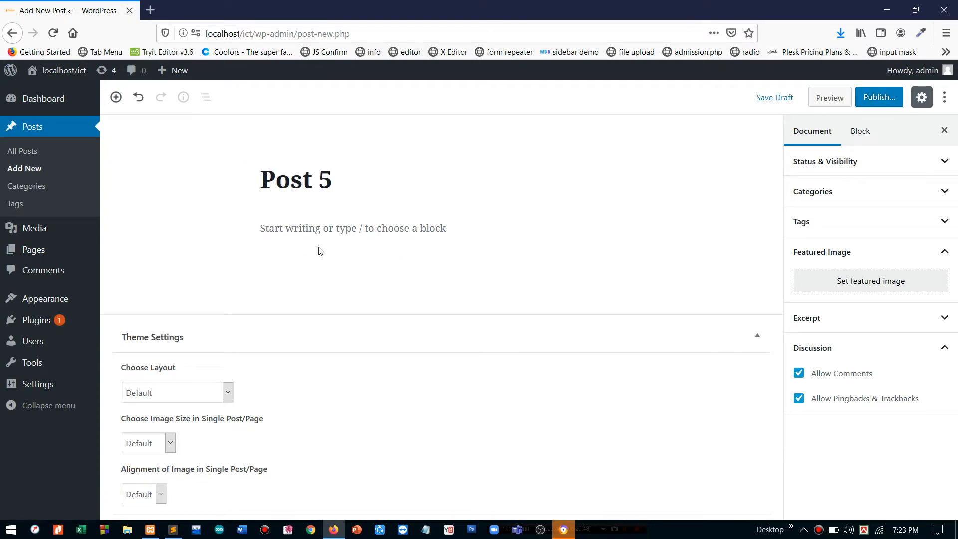
{"action": "left_click", "coordinate": [319, 230]}
{"action": "type", "text": "Lorem ipsum dolor sit amet, consectetur adipisicing elit, sed do eiusmod  tempor incididunt ut labore et dolore magna aliqua. Ut enim ad minim veniam,  quis nostrud exercitation ullamco laboris nisi ut aliquip ex ea commodo  consequat. Duis aute irure dolor in reprehenderit in voluptate velit esse  cillum dolore eu fugiat nulla pariatur. Excepteur sint occaecat cupidatat non  proident, sunt in culpa qui officia deserunt mollit anim id est laborum."}
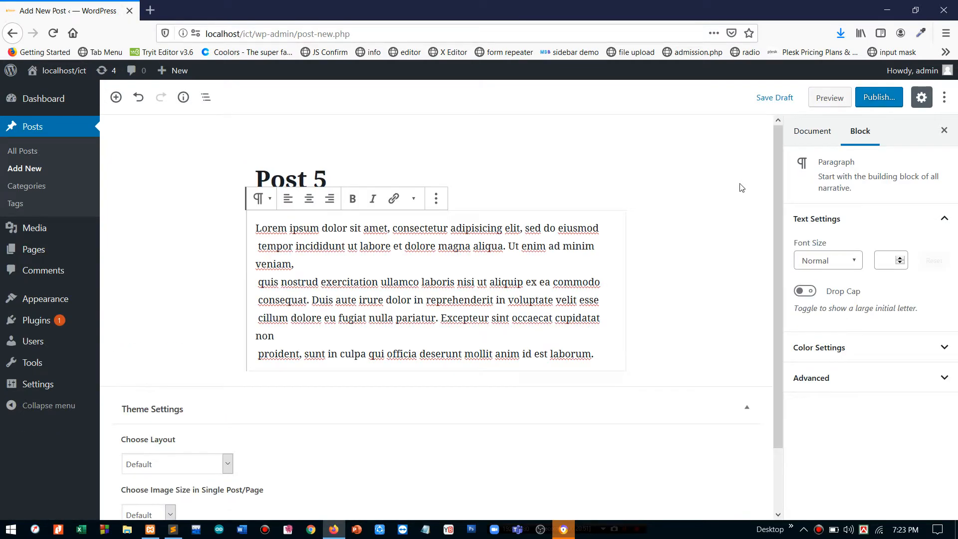
{"action": "left_click", "coordinate": [867, 99]}
{"action": "left_click", "coordinate": [868, 99]}
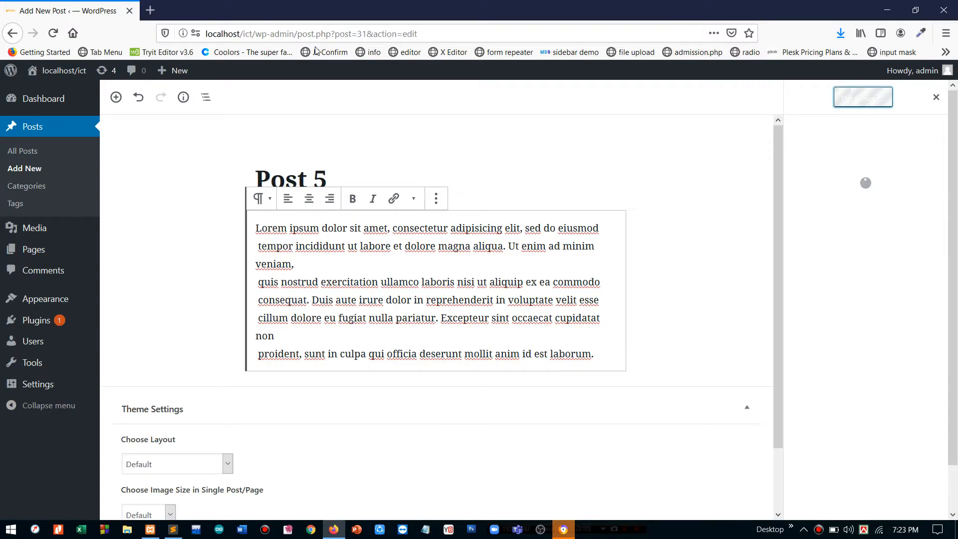
- Open the site's front page in a new browser tab via the admin bar site name
{"action": "right_click", "coordinate": [64, 76]}
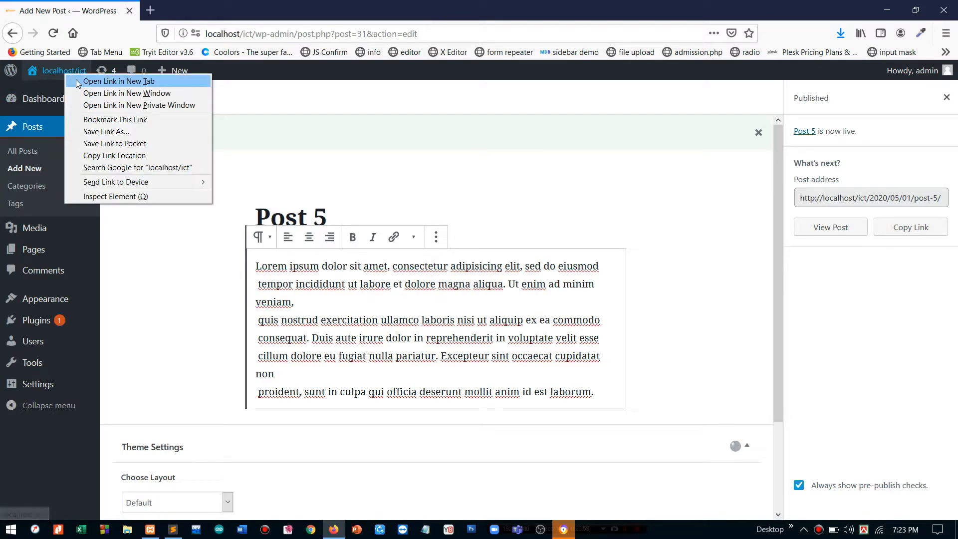
{"action": "left_click", "coordinate": [76, 79]}
{"action": "left_click", "coordinate": [180, 6]}
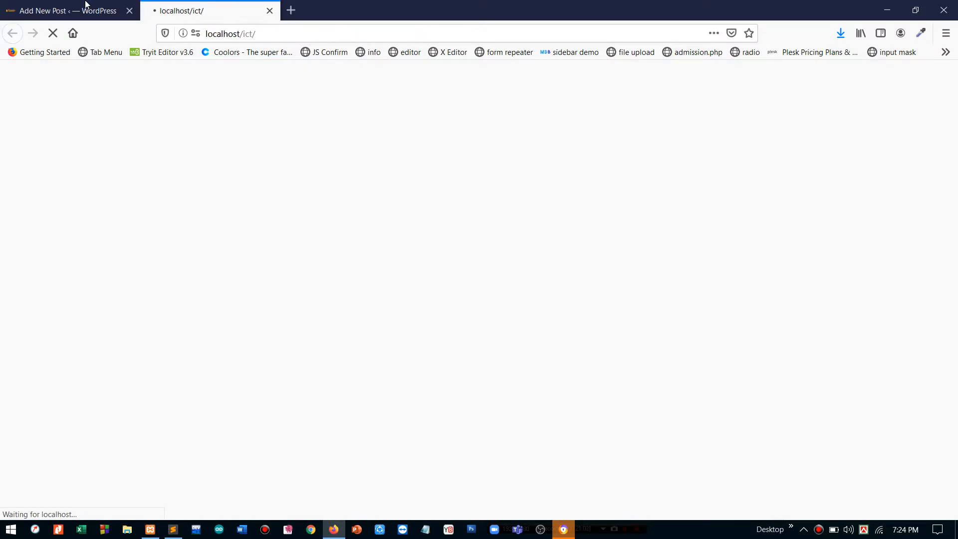
- Open the All Posts list, then scroll through the front page to review the new posts
{"action": "left_click", "coordinate": [76, 7]}
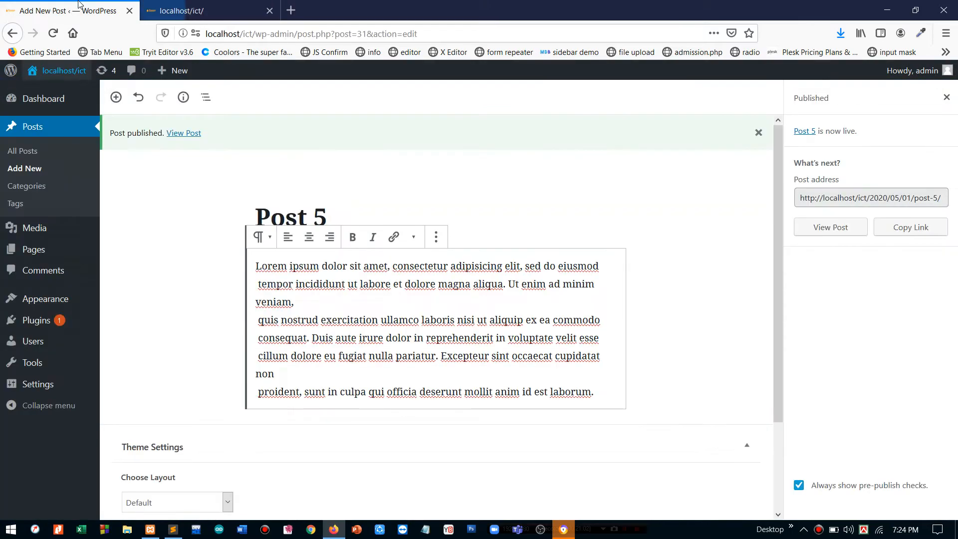
{"action": "left_click", "coordinate": [28, 152]}
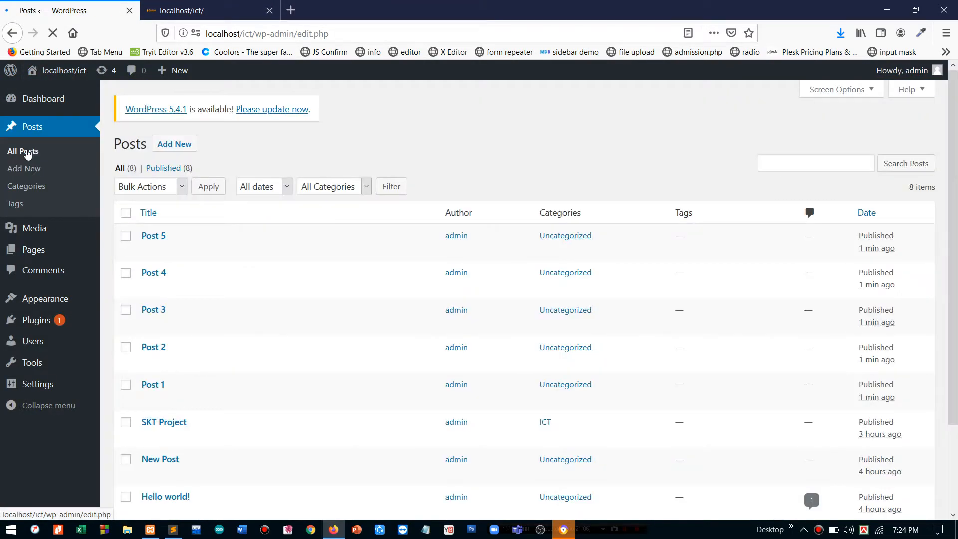
{"action": "left_click", "coordinate": [244, 4]}
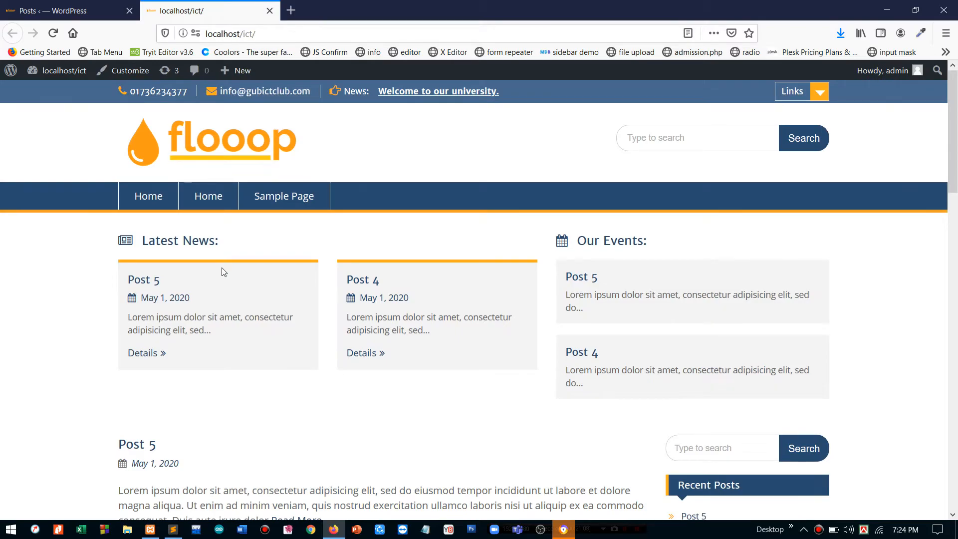
{"action": "scroll", "coordinate": [220, 269], "scroll_direction": "down", "scroll_amount": 10}
{"action": "scroll", "coordinate": [223, 272], "scroll_direction": "down", "scroll_amount": 7}
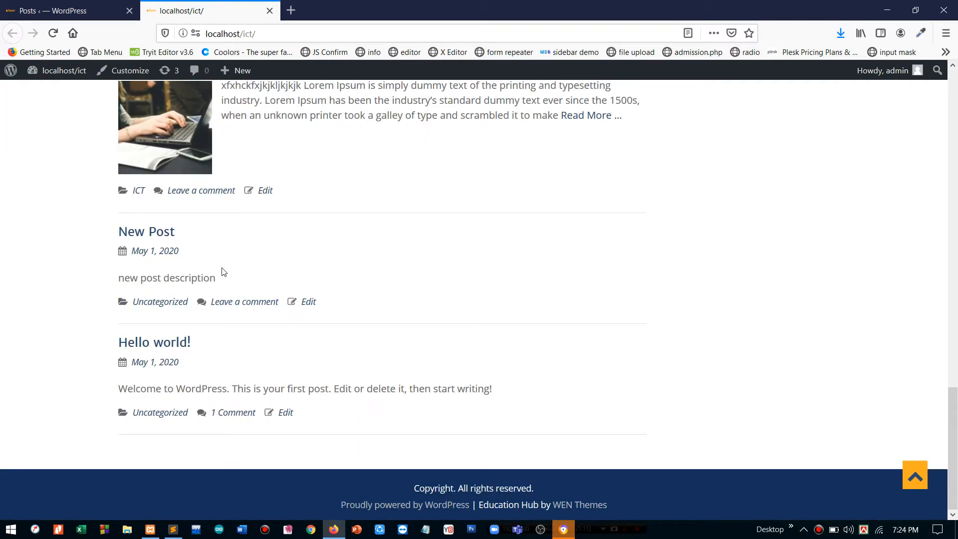
{"action": "scroll", "coordinate": [223, 272], "scroll_direction": "up", "scroll_amount": 15}
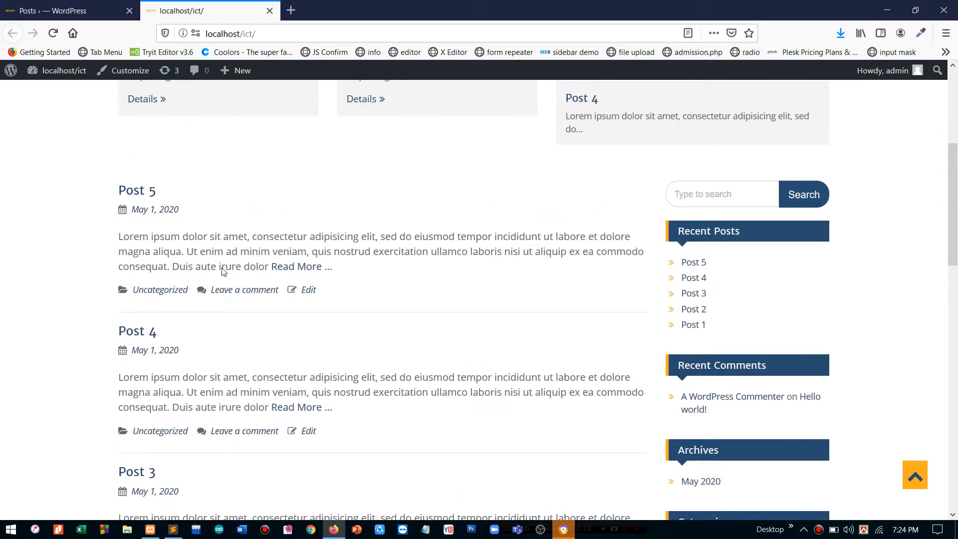
{"action": "scroll", "coordinate": [223, 269], "scroll_direction": "down", "scroll_amount": 7}
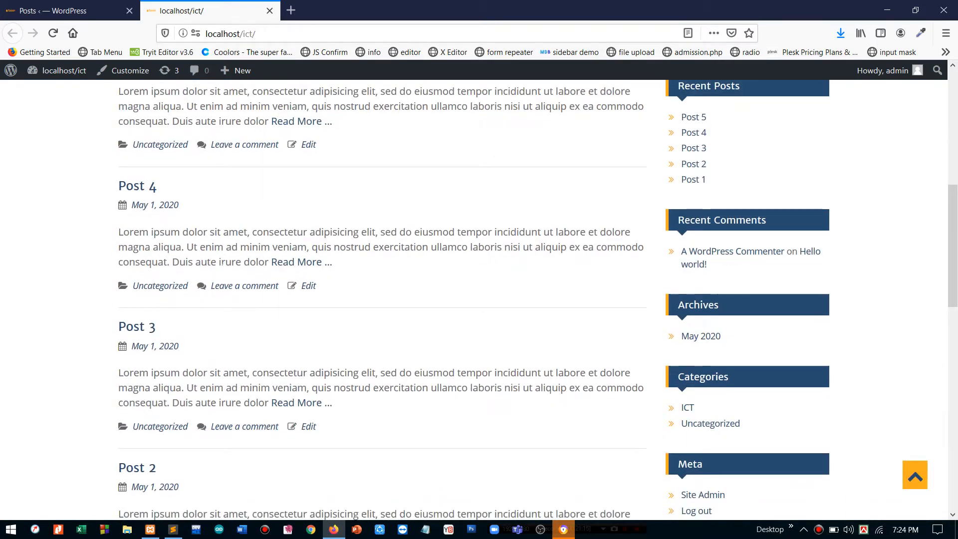
{"action": "scroll", "coordinate": [222, 269], "scroll_direction": "up", "scroll_amount": 5}
{"action": "scroll", "coordinate": [222, 270], "scroll_direction": "down", "scroll_amount": 1}
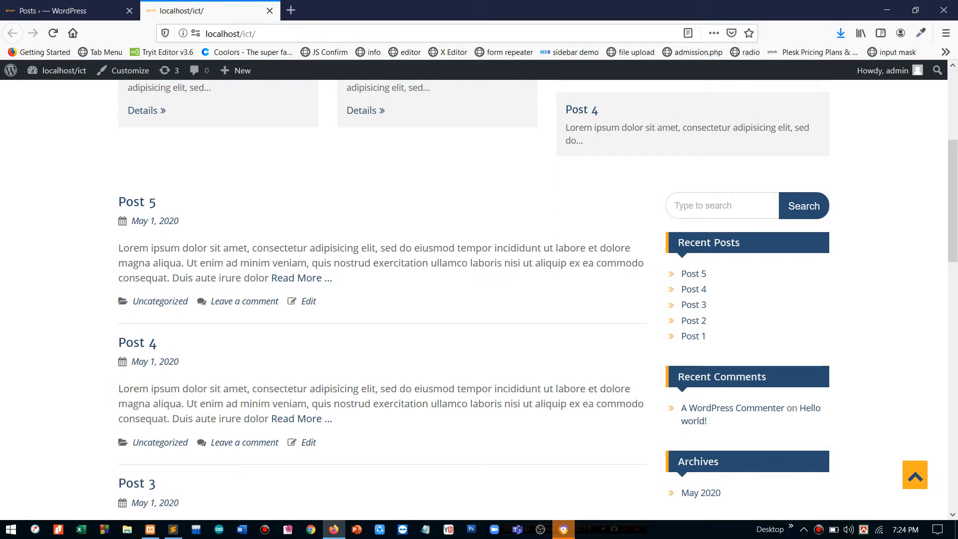
- Reload the front page showing Posts 6 and 7, go to Older posts, then back to Newer posts
{"action": "left_click", "coordinate": [69, 10]}
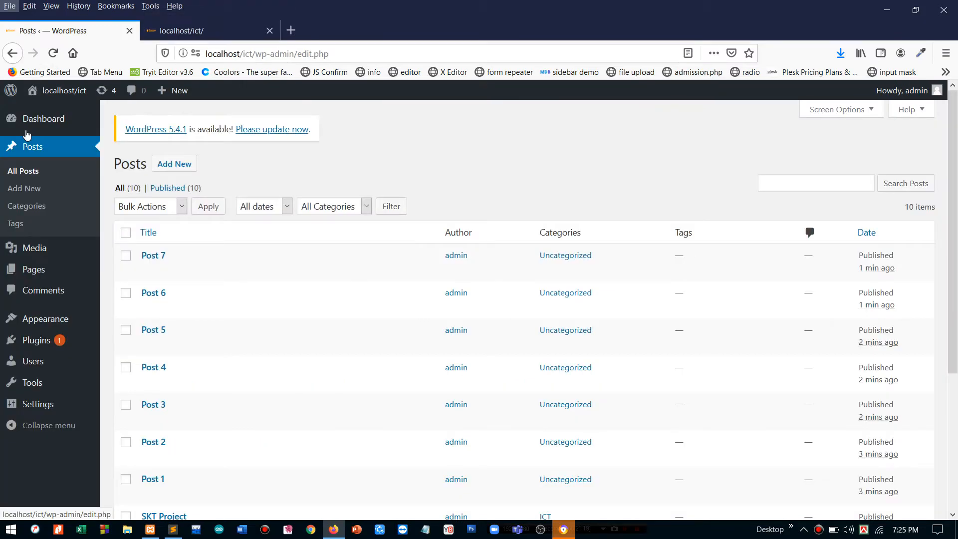
{"action": "key", "text": "Right"}
{"action": "key", "text": "Right"}
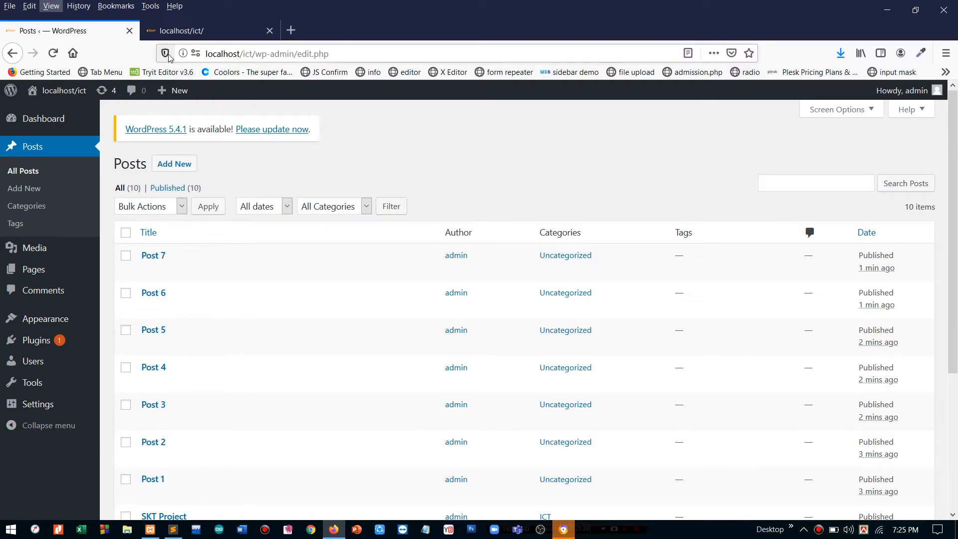
{"action": "left_click", "coordinate": [182, 33]}
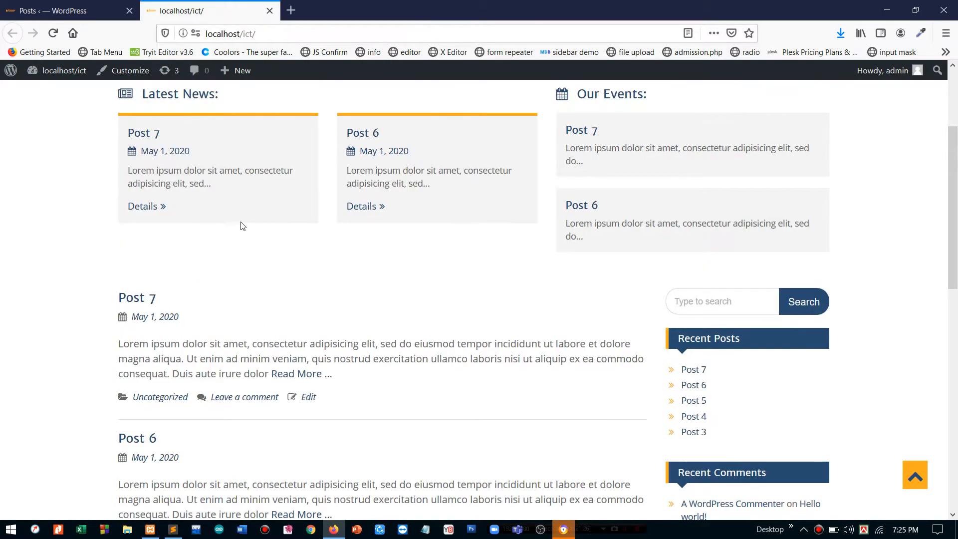
{"action": "scroll", "coordinate": [241, 226], "scroll_direction": "down", "scroll_amount": 10}
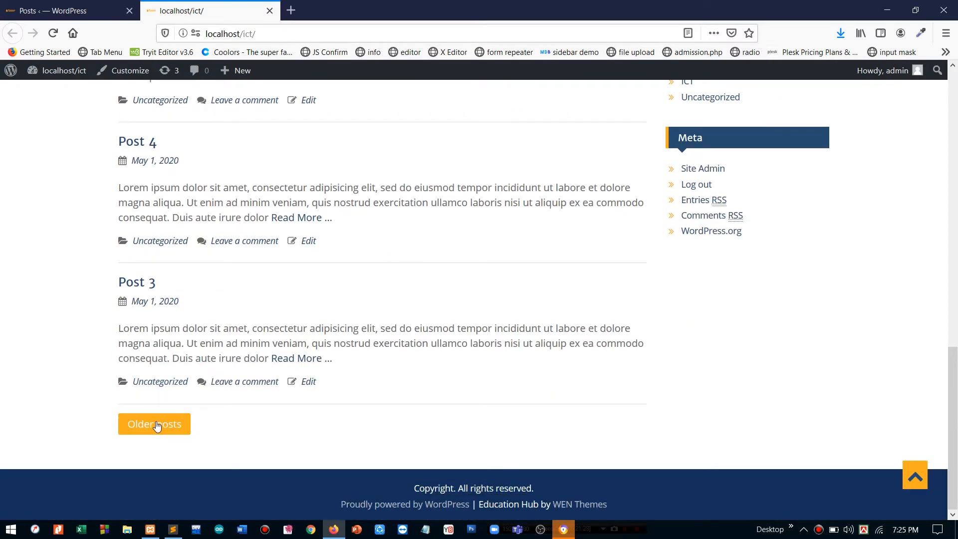
{"action": "left_click", "coordinate": [156, 425]}
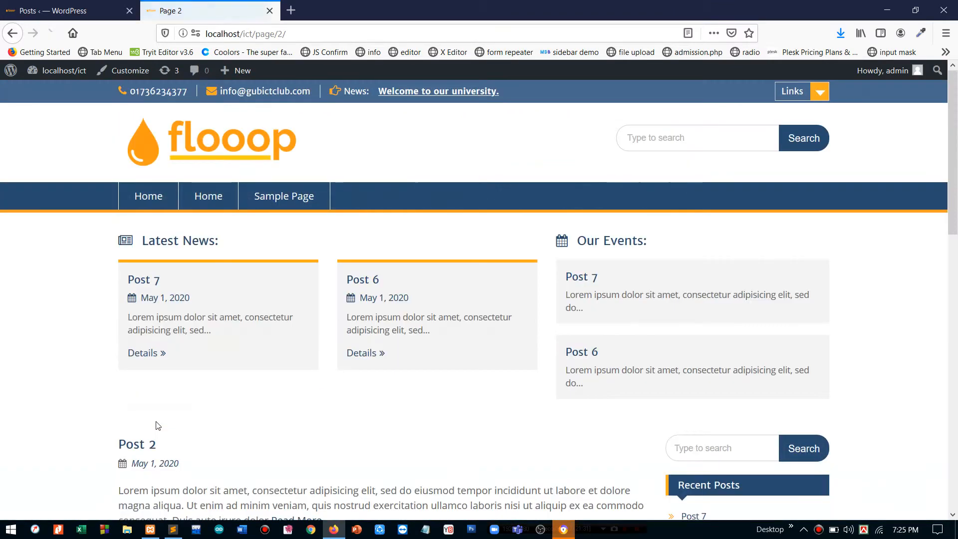
{"action": "scroll", "coordinate": [156, 425], "scroll_direction": "down", "scroll_amount": 15}
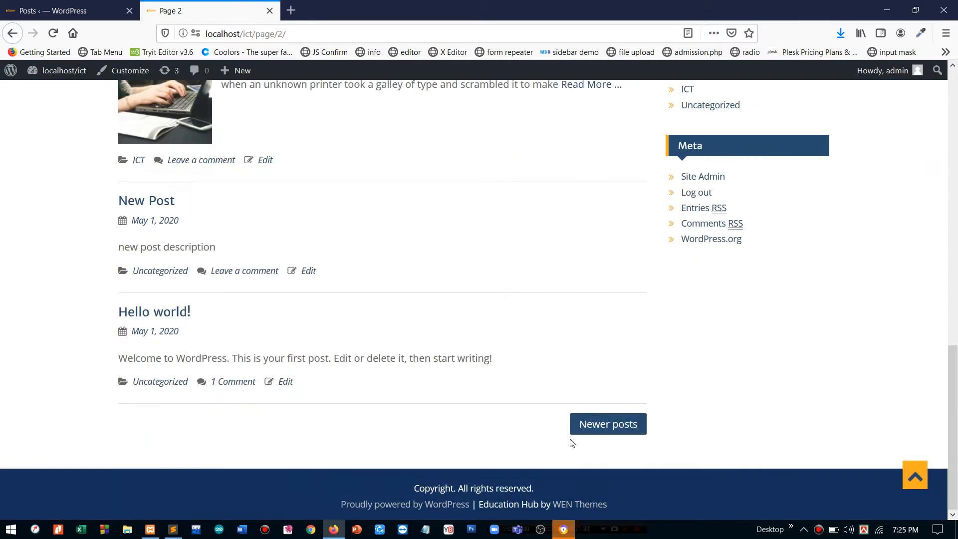
{"action": "left_click", "coordinate": [596, 430]}
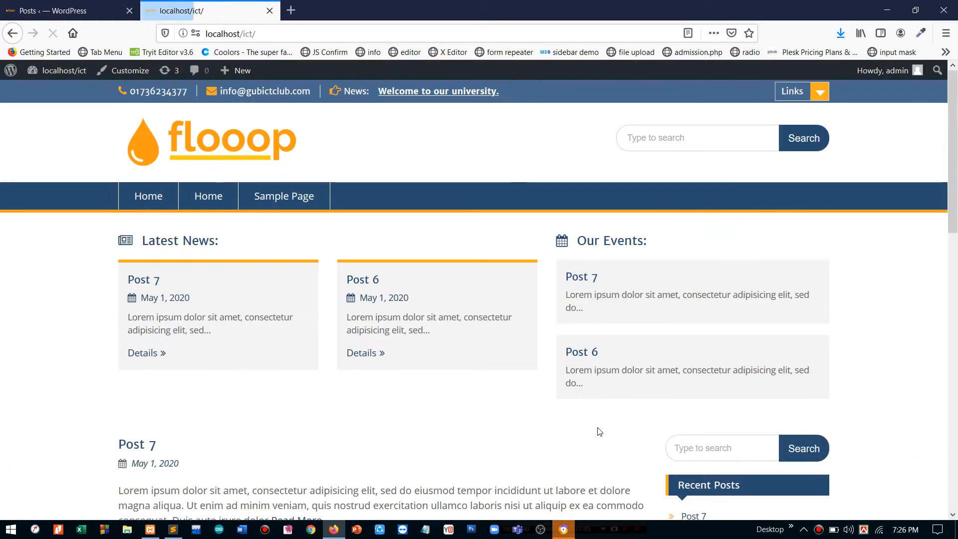
- Open Appearance > Customize > Theme Options, look over Home Page Options, and return to the option groups
{"action": "left_click", "coordinate": [82, 10]}
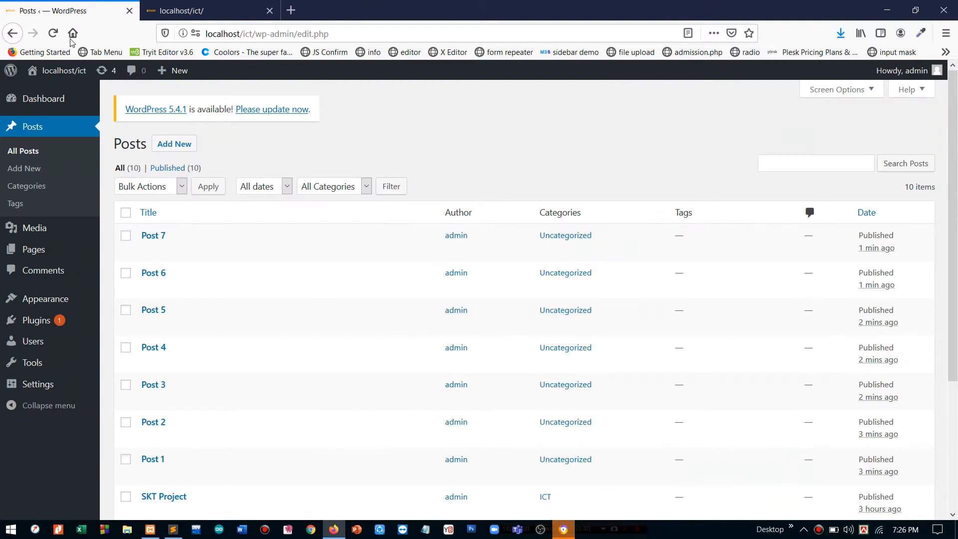
{"action": "mouse_move", "coordinate": [30, 299]}
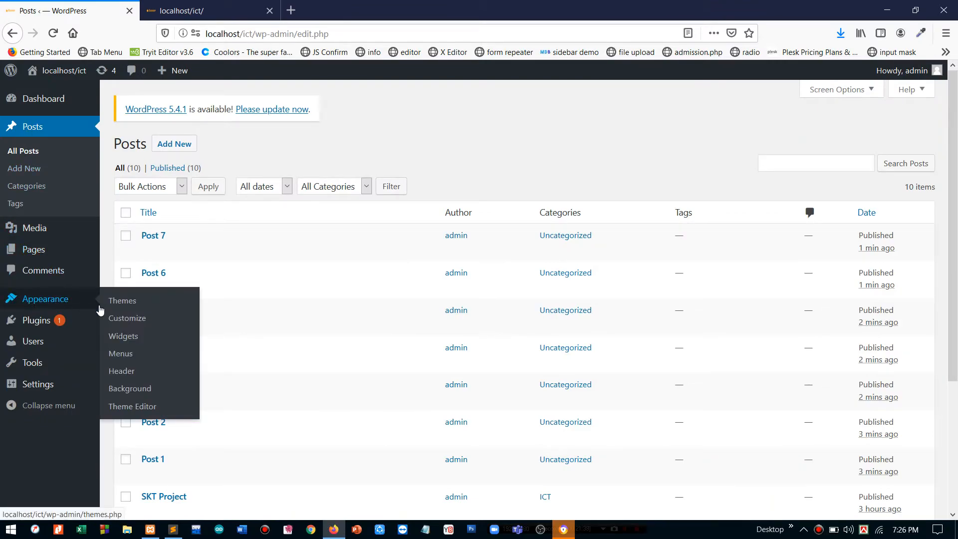
{"action": "left_click", "coordinate": [117, 319]}
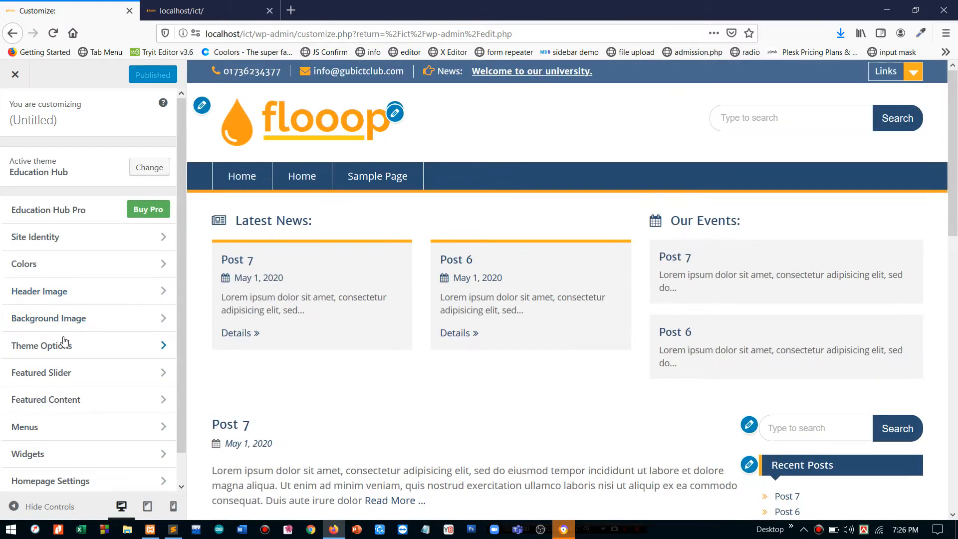
{"action": "left_click", "coordinate": [62, 345]}
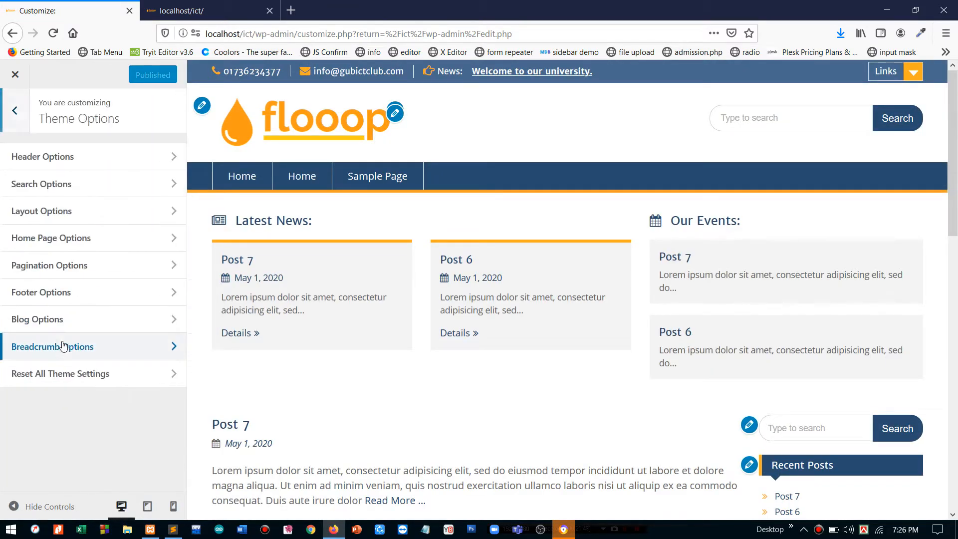
{"action": "left_click", "coordinate": [63, 240]}
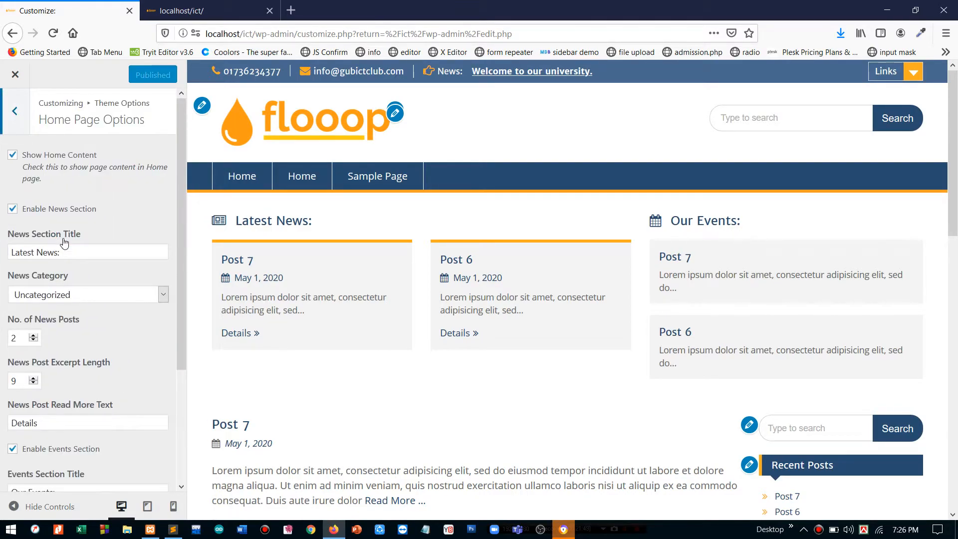
{"action": "scroll", "coordinate": [64, 243], "scroll_direction": "down", "scroll_amount": 5}
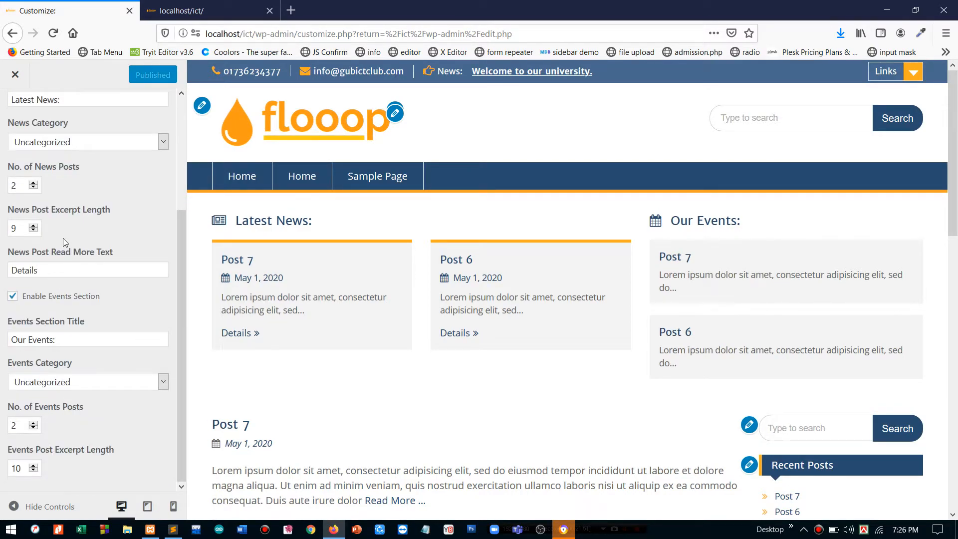
{"action": "scroll", "coordinate": [63, 238], "scroll_direction": "up", "scroll_amount": 5}
{"action": "left_click", "coordinate": [17, 108]}
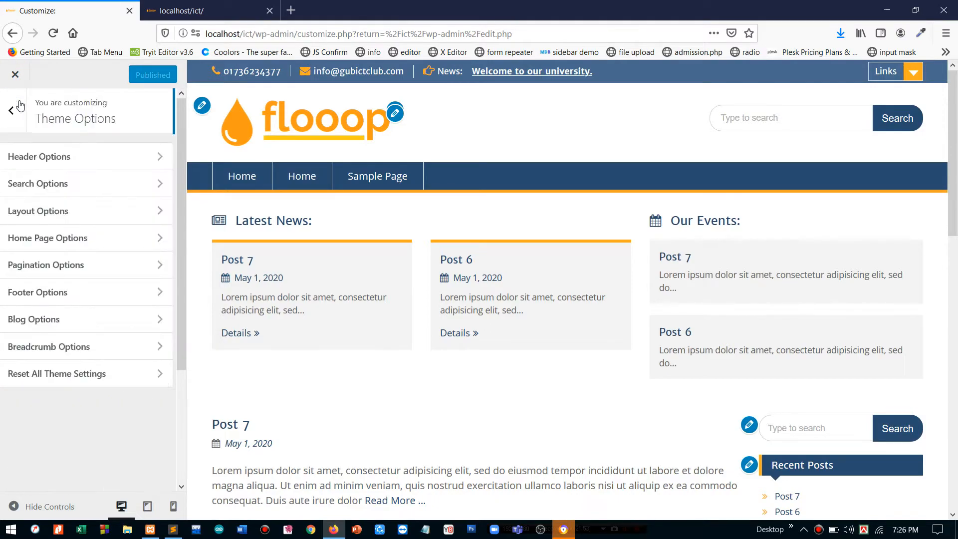
- Change Pagination Type in Pagination Options to Numeric
{"action": "left_click", "coordinate": [48, 269]}
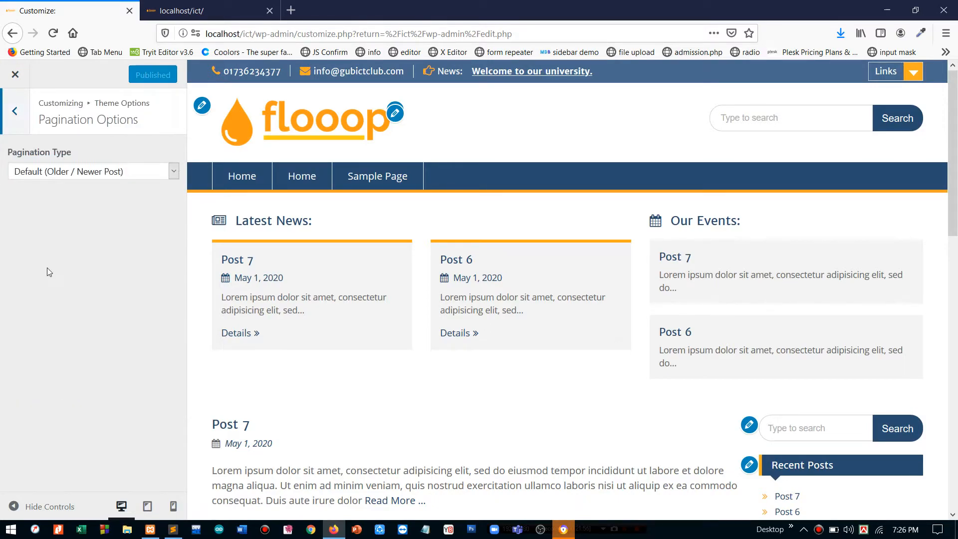
{"action": "scroll", "coordinate": [480, 174], "scroll_direction": "down", "scroll_amount": 15}
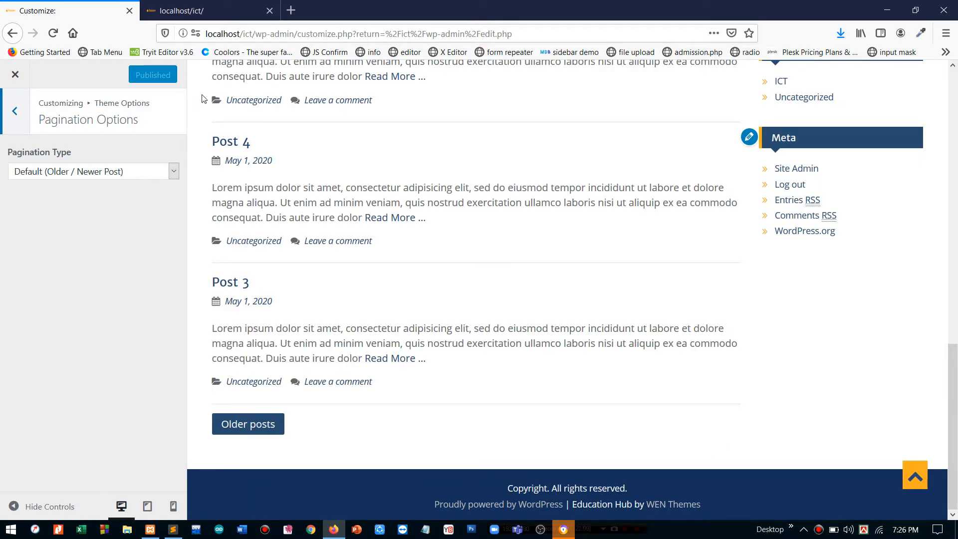
{"action": "left_click", "coordinate": [103, 172]}
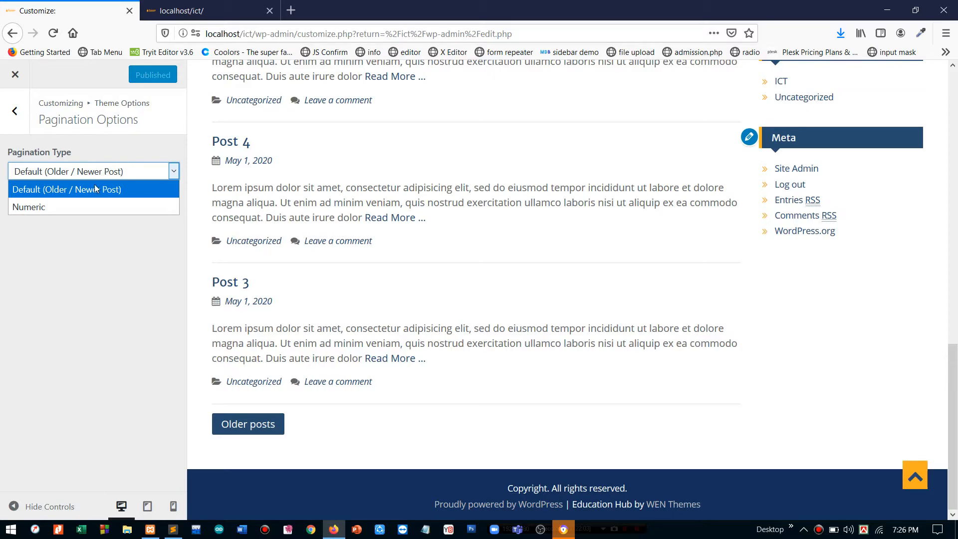
{"action": "left_click", "coordinate": [82, 205]}
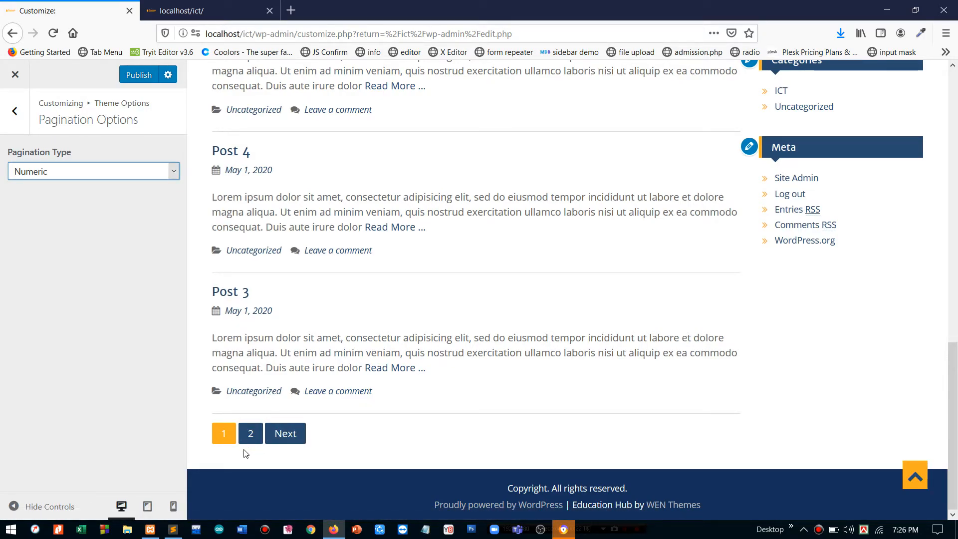
- Open Footer Options, inspect the copyright text, and test the preview's Go To Top button
{"action": "left_click", "coordinate": [14, 111]}
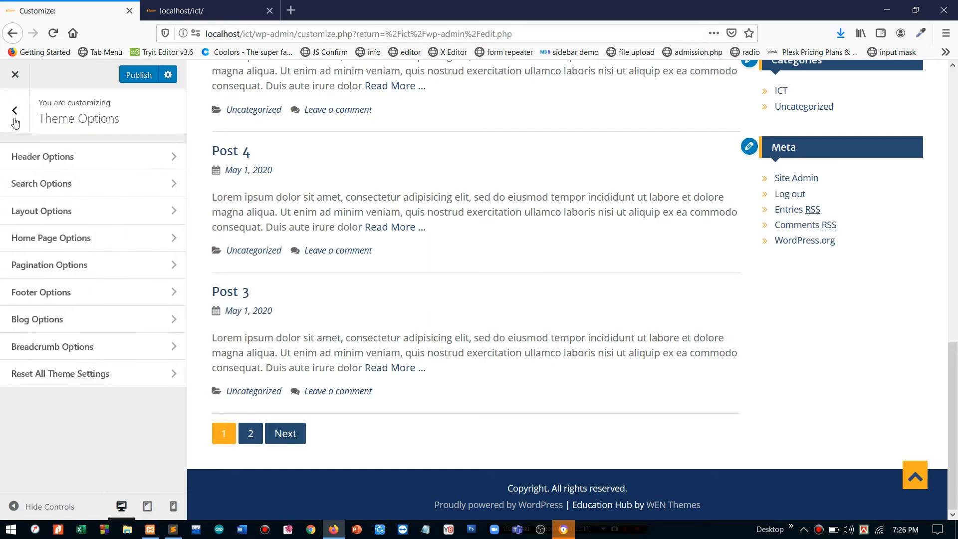
{"action": "left_click", "coordinate": [97, 303]}
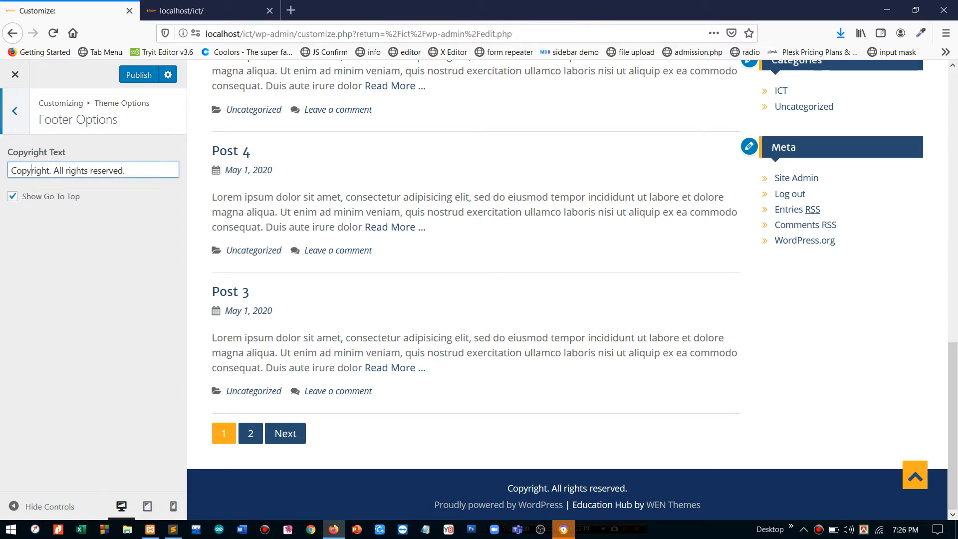
{"action": "triple_click", "coordinate": [30, 171]}
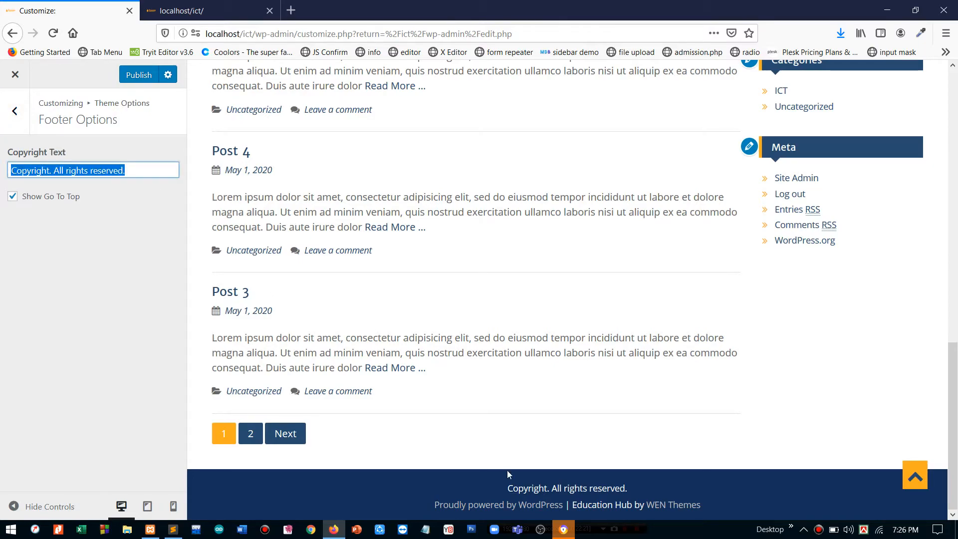
{"action": "triple_click", "coordinate": [519, 491]}
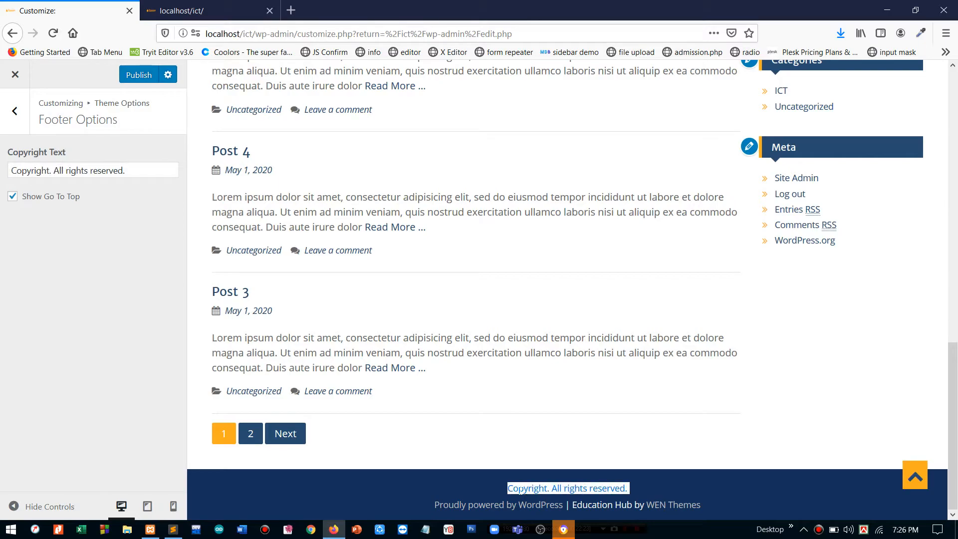
{"action": "double_click", "coordinate": [520, 491]}
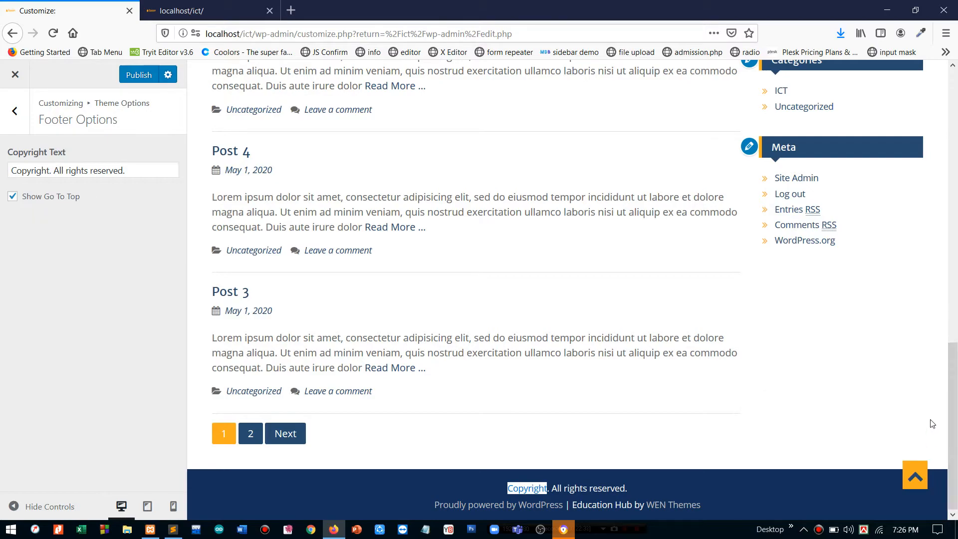
{"action": "left_click", "coordinate": [908, 482]}
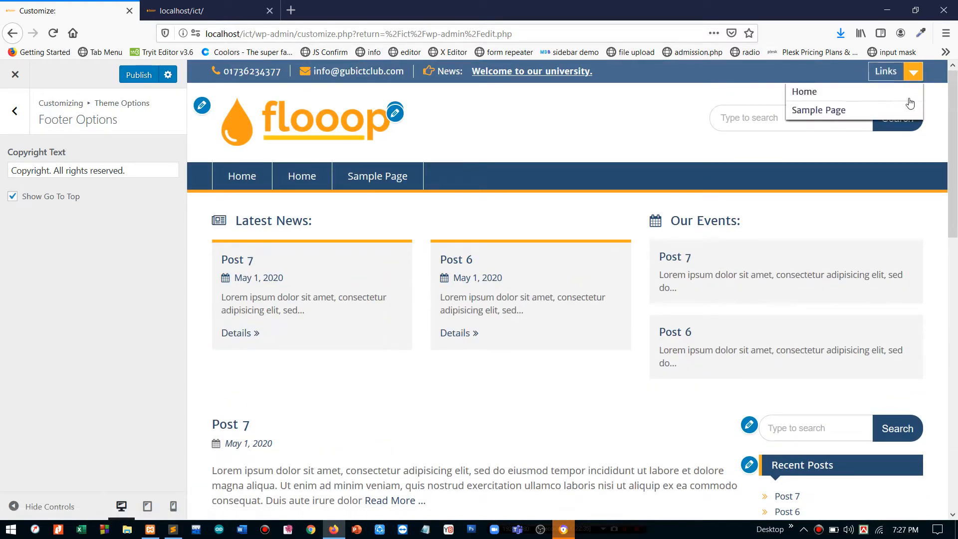
{"action": "left_click_drag", "start_coordinate": [954, 192], "coordinate": [948, 439]}
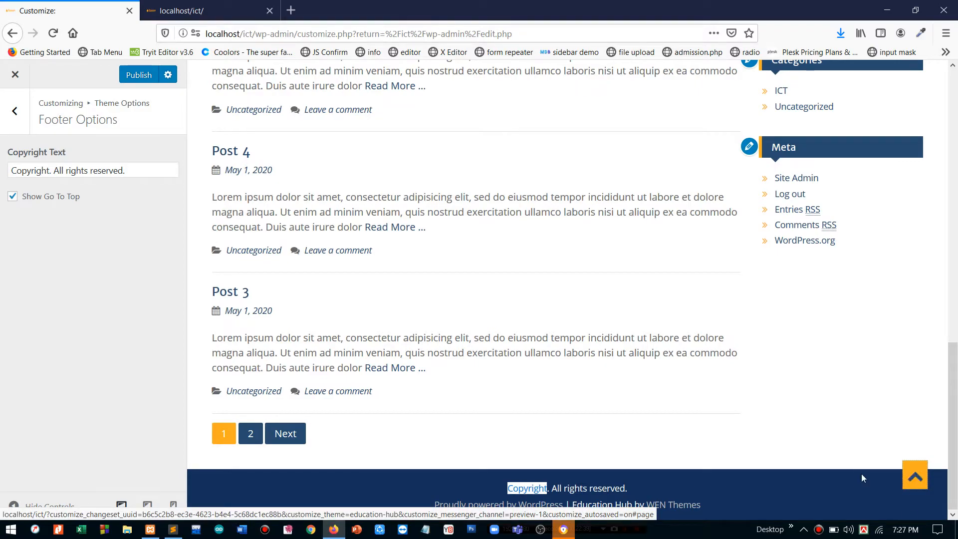
- Turn Show Go To Top off and back on, then return to the Theme Options list
{"action": "left_click", "coordinate": [13, 199]}
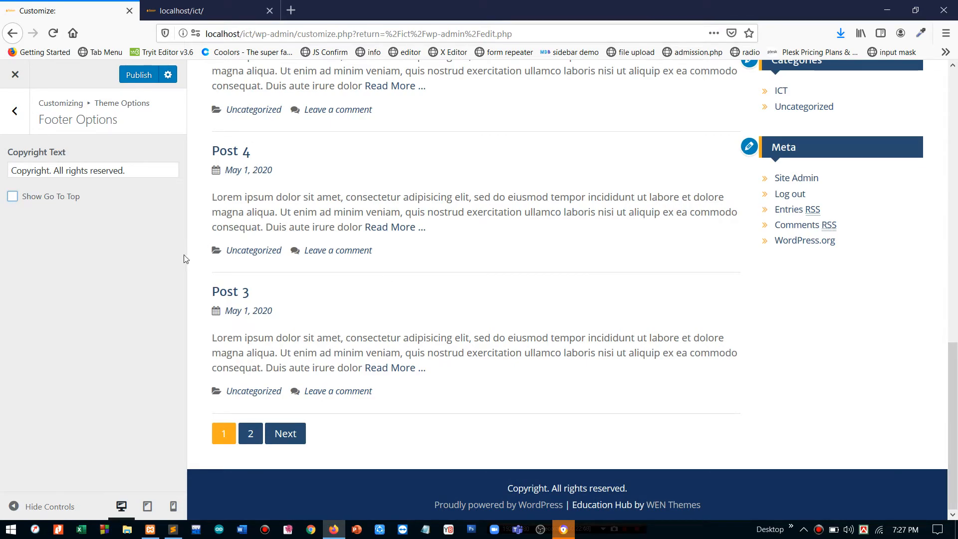
{"action": "left_click", "coordinate": [13, 198]}
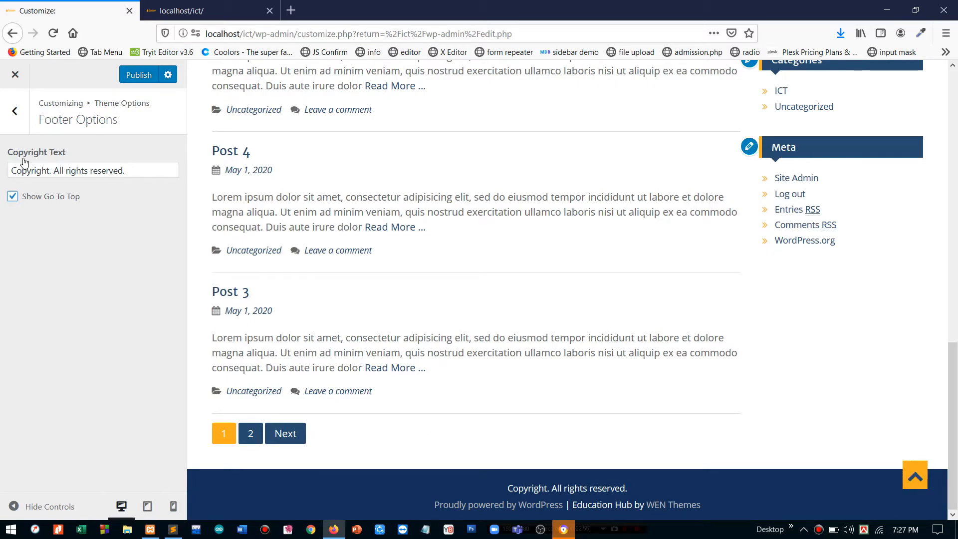
{"action": "left_click", "coordinate": [3, 114]}
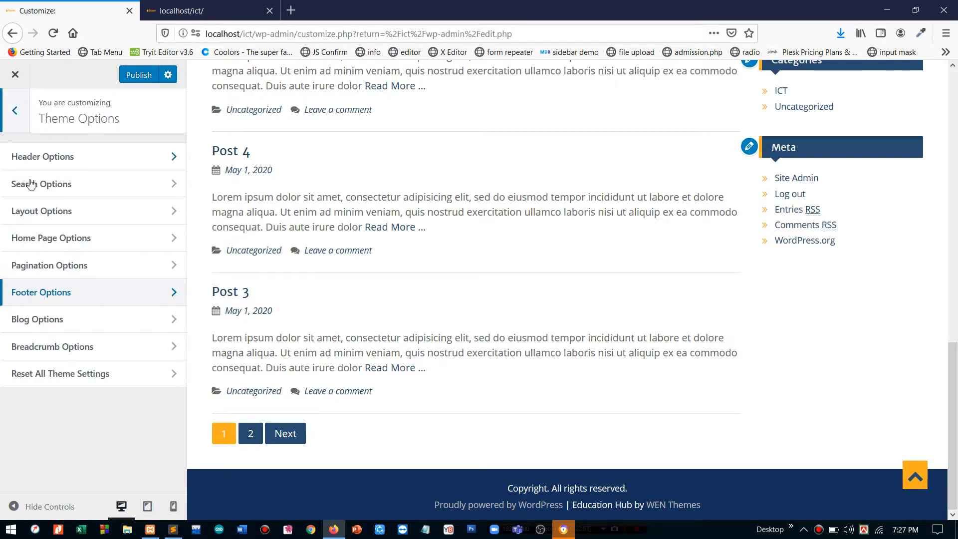
- In Blog Options, change Excerpt Length from 40 to 30
{"action": "left_click", "coordinate": [52, 325]}
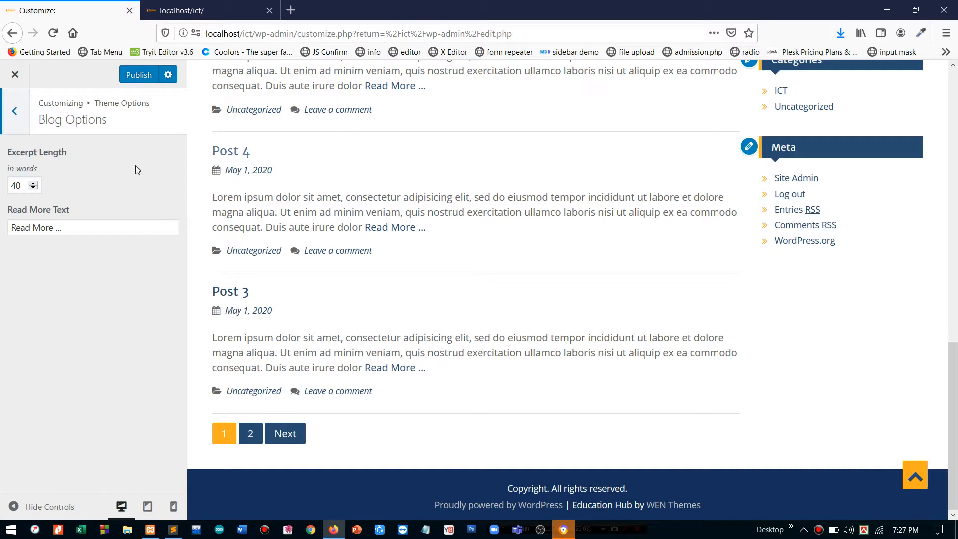
{"action": "scroll", "coordinate": [403, 145], "scroll_direction": "up", "scroll_amount": 10}
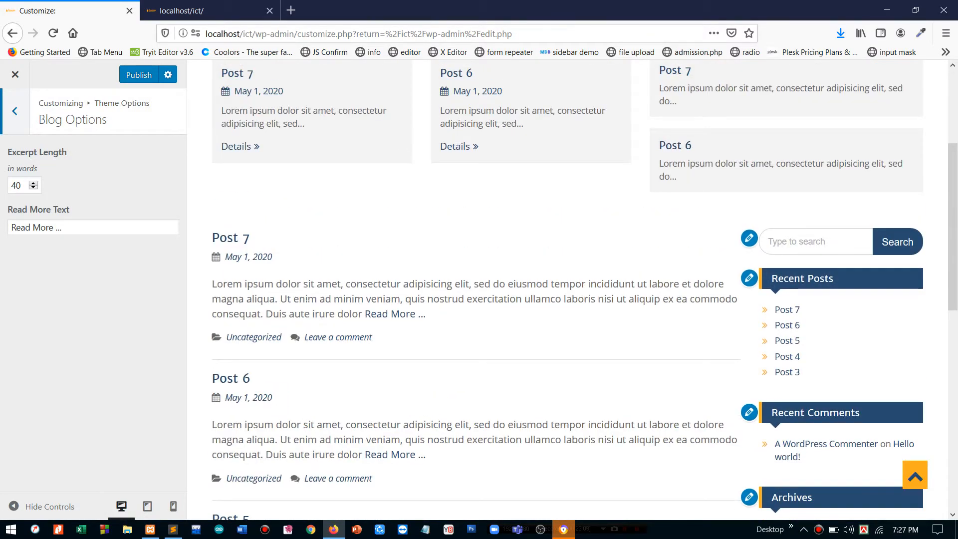
{"action": "double_click", "coordinate": [289, 283]}
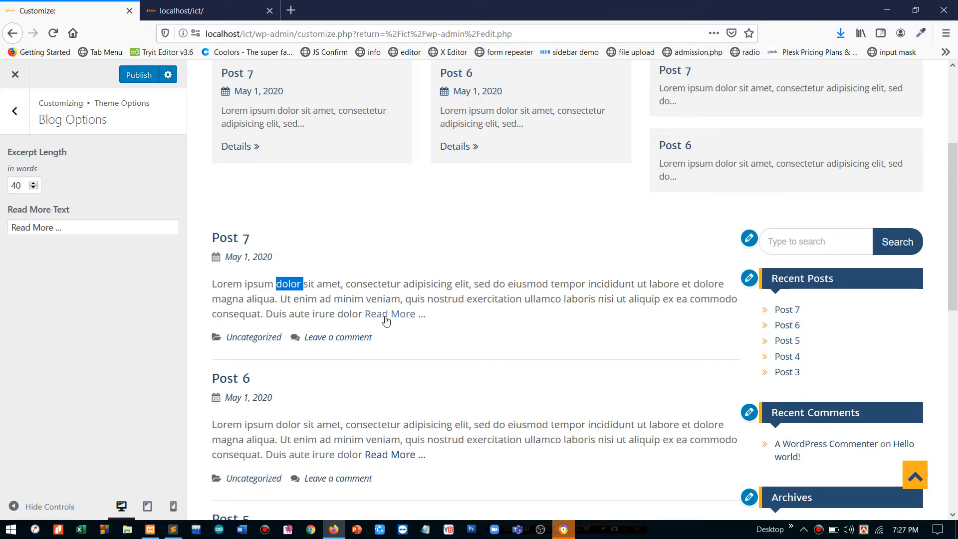
{"action": "left_click", "coordinate": [20, 179]}
{"action": "left_click", "coordinate": [20, 179]}
{"action": "key", "text": "ctrl+a"}
{"action": "type", "text": "20"}
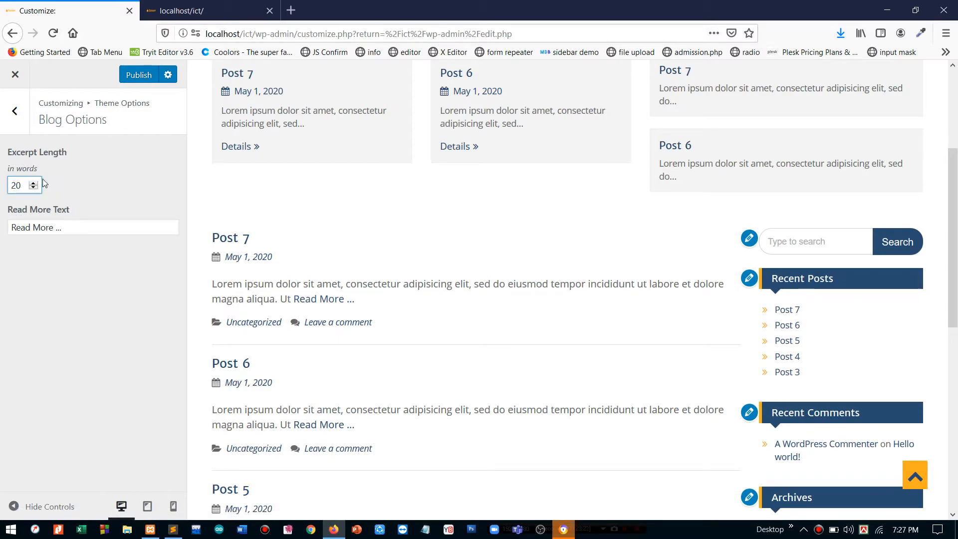
{"action": "key", "text": "ctrl+a"}
{"action": "type", "text": "3"}
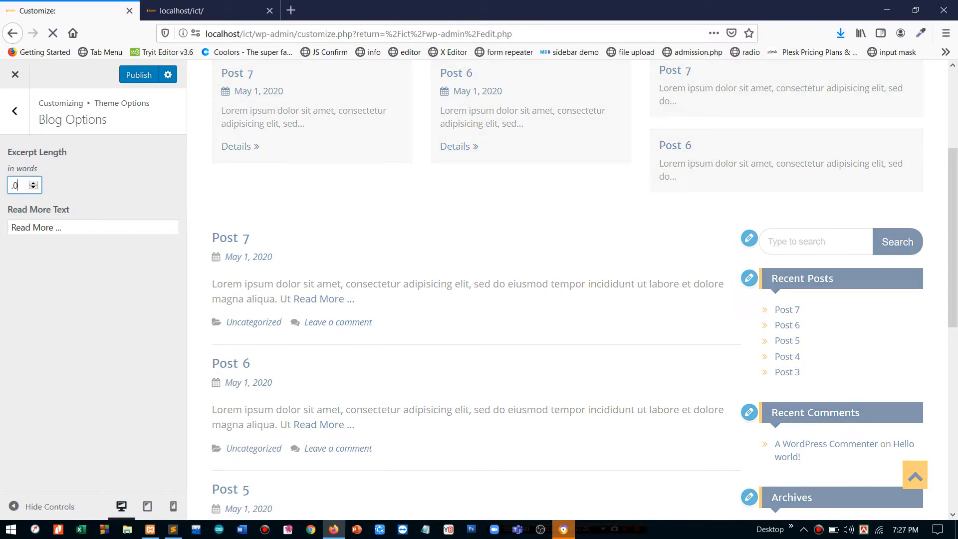
{"action": "type", "text": "0"}
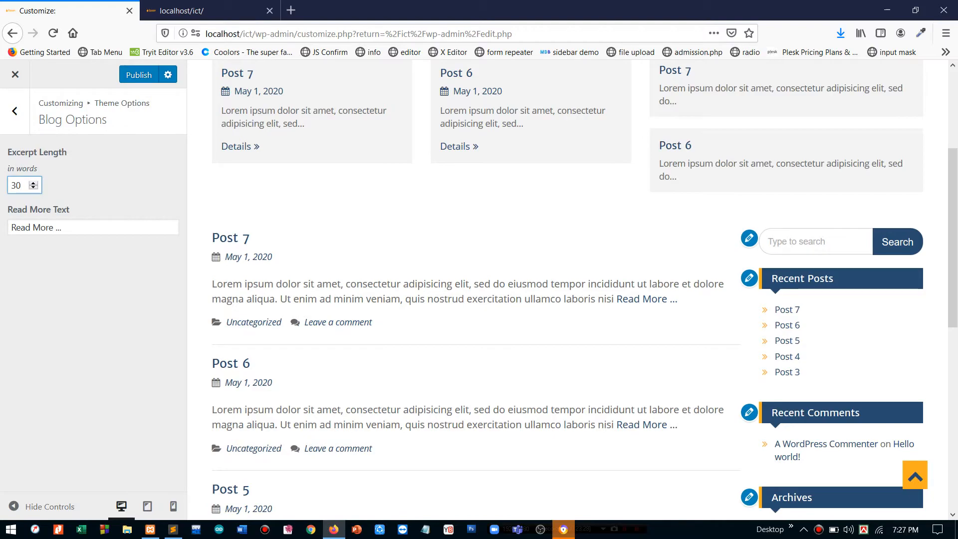
- Set the blog Read More Text to 'Details>>' and return to Theme Options
{"action": "key", "text": "Tab"}
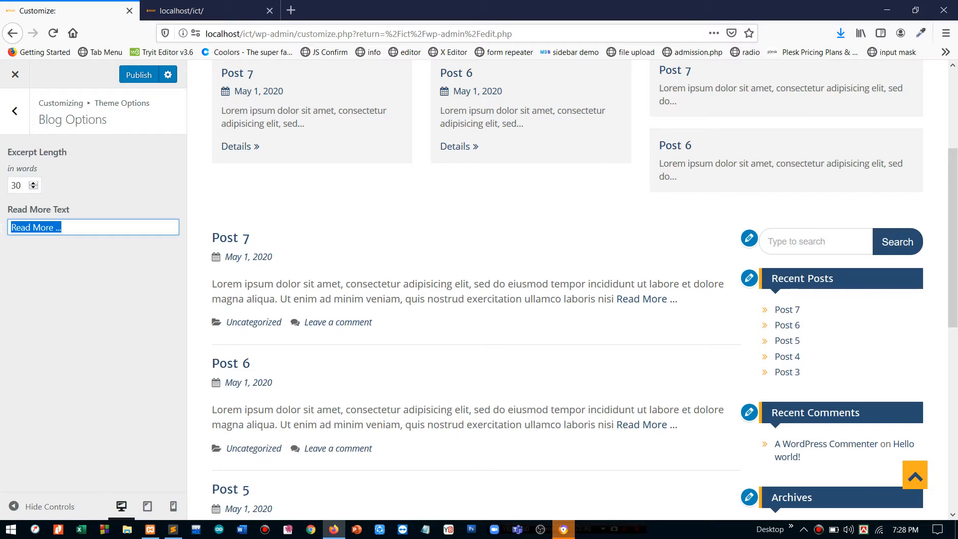
{"action": "type", "text": "Details"}
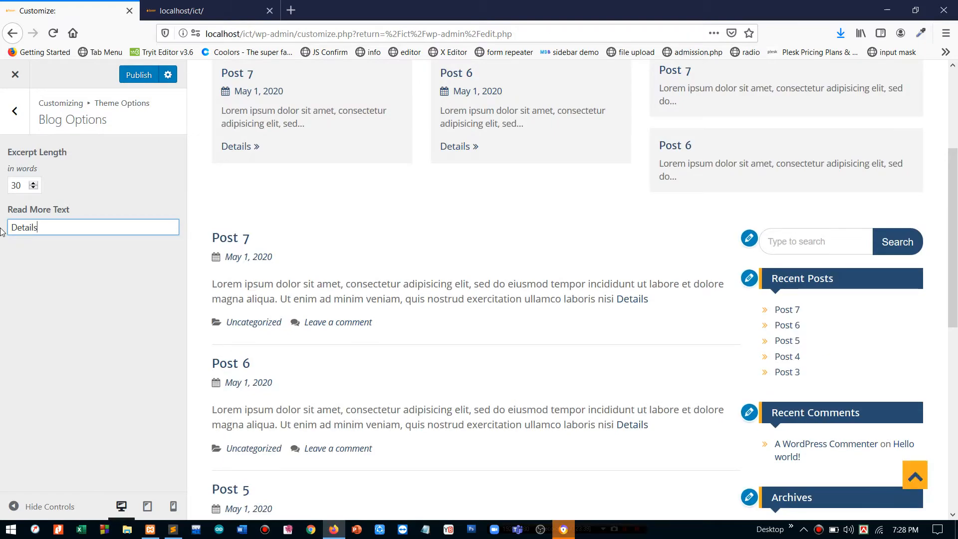
{"action": "type", "text": ">>"}
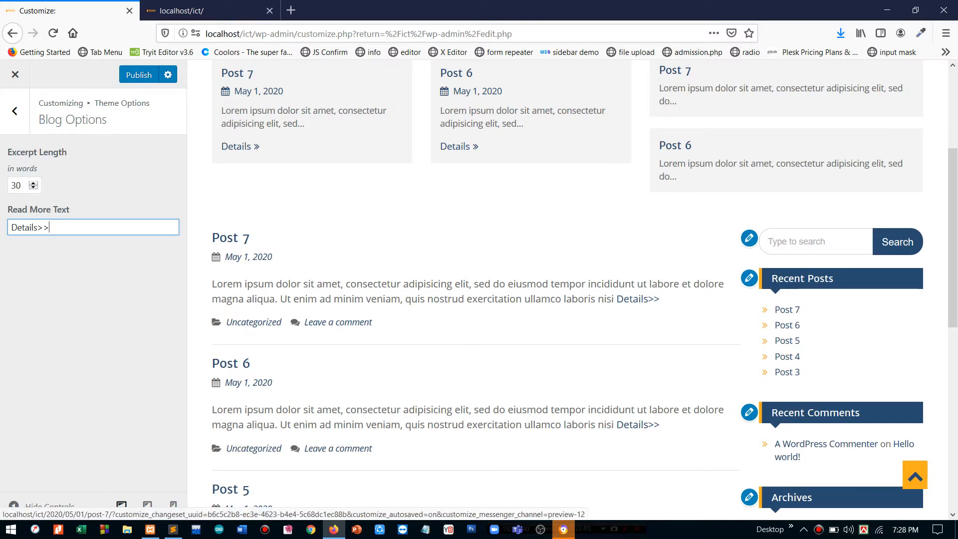
{"action": "left_click", "coordinate": [12, 120]}
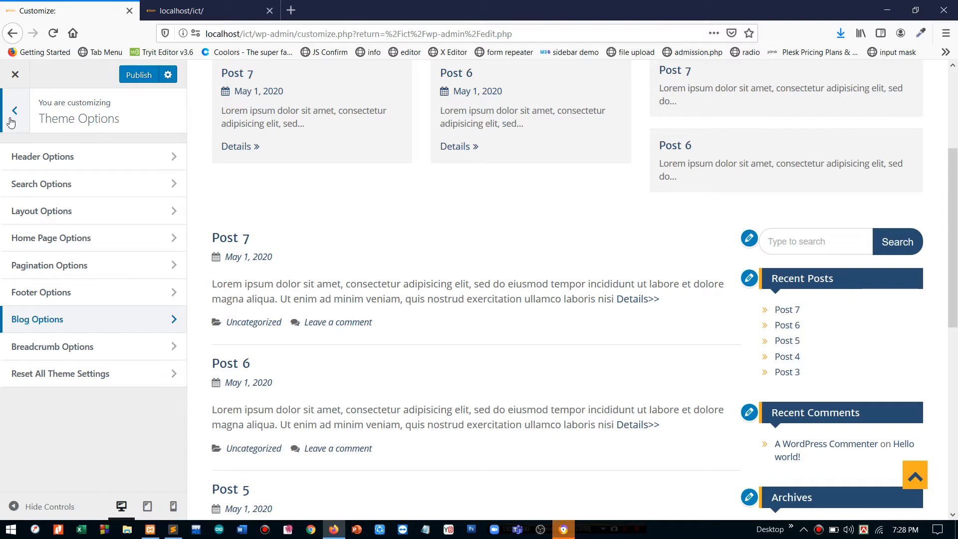
- Check Breadcrumb Options and leave Breadcrumb Type set to Disabled
{"action": "left_click", "coordinate": [55, 346]}
{"action": "left_click", "coordinate": [94, 183]}
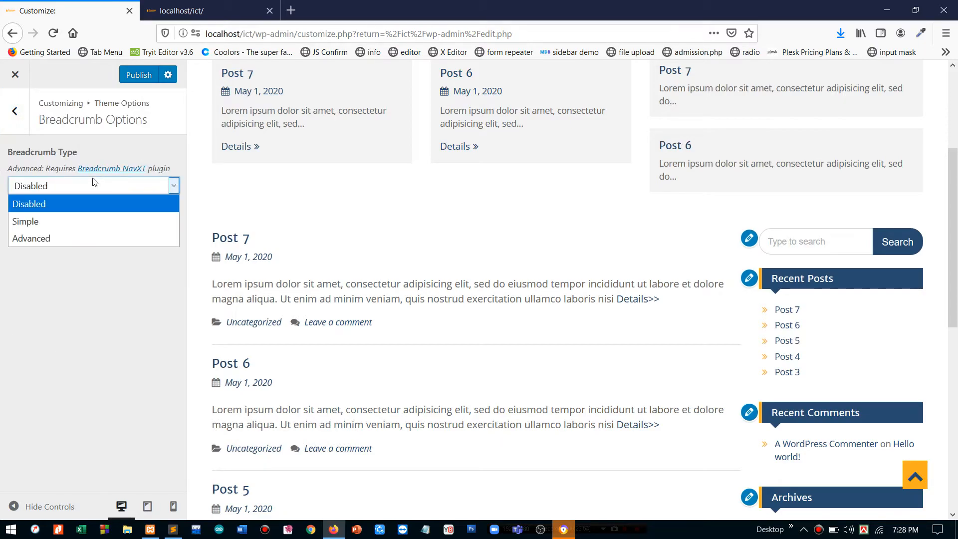
{"action": "left_click", "coordinate": [94, 182]}
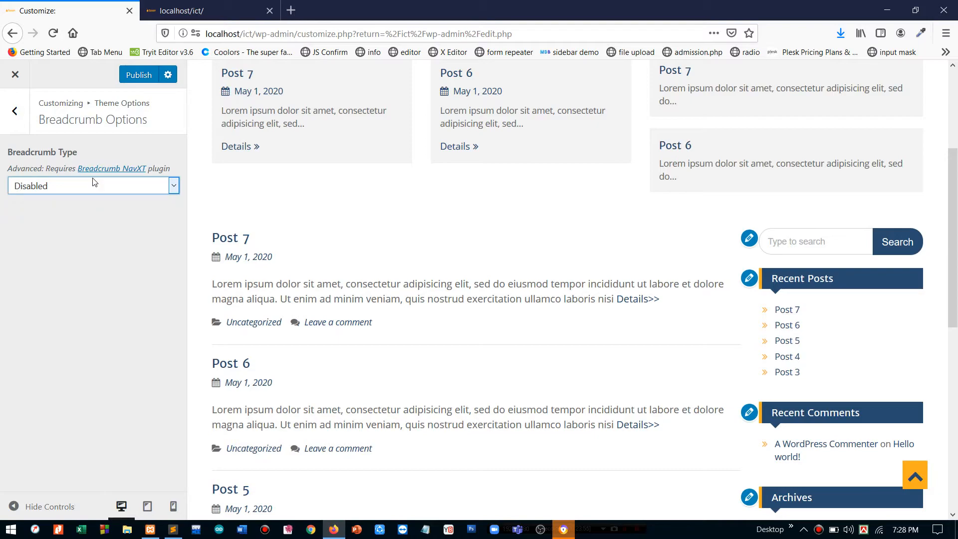
{"action": "left_click", "coordinate": [14, 111]}
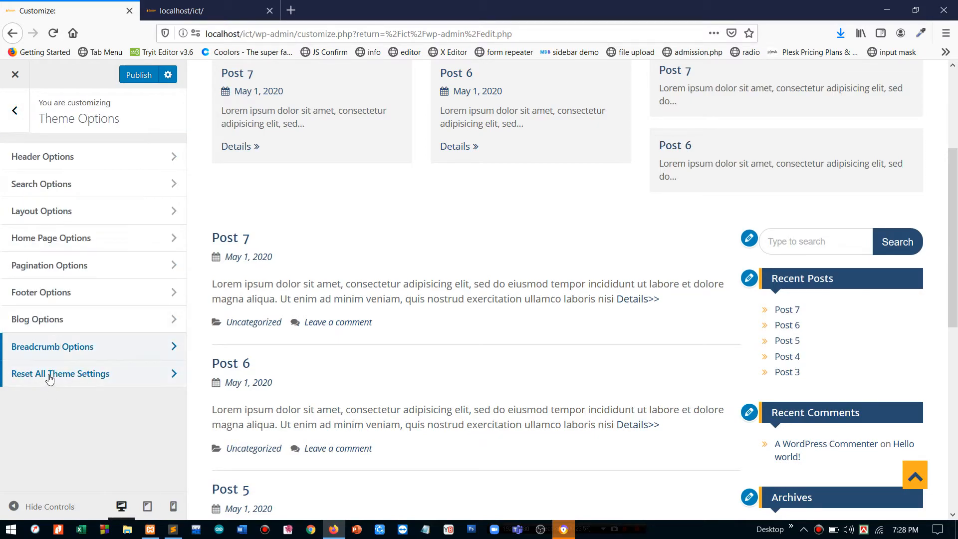
- View Reset All Theme Settings without checking it, then return to the main customizer menu
{"action": "left_click", "coordinate": [49, 375]}
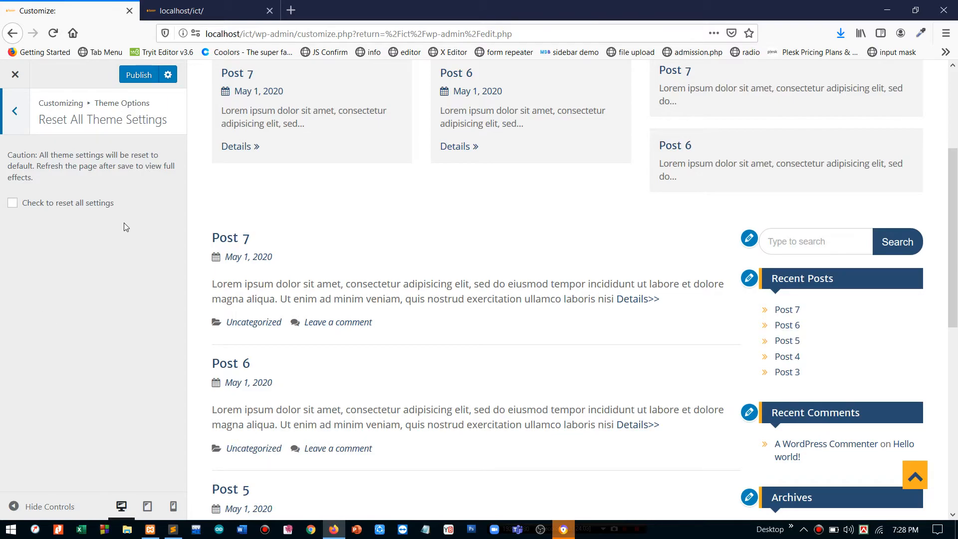
{"action": "left_click", "coordinate": [18, 131]}
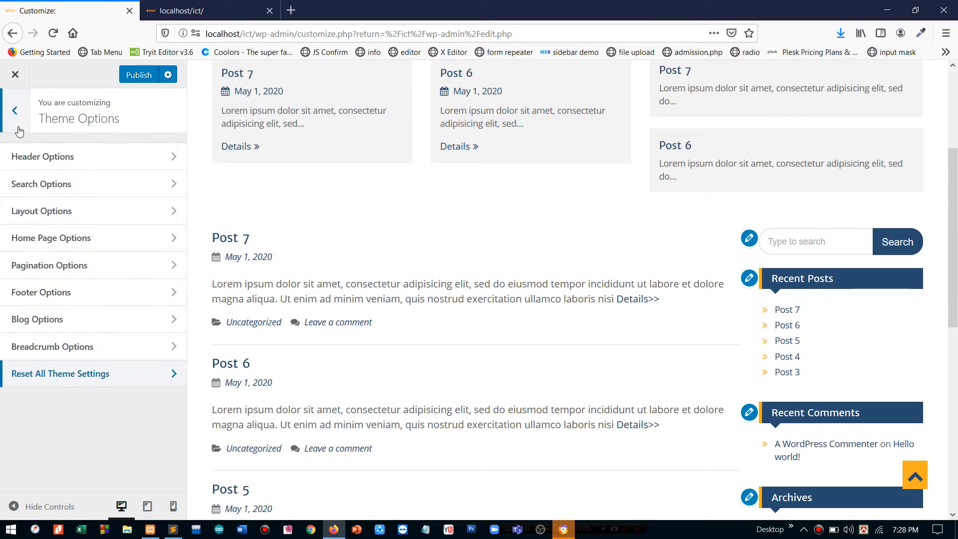
{"action": "left_click", "coordinate": [18, 128]}
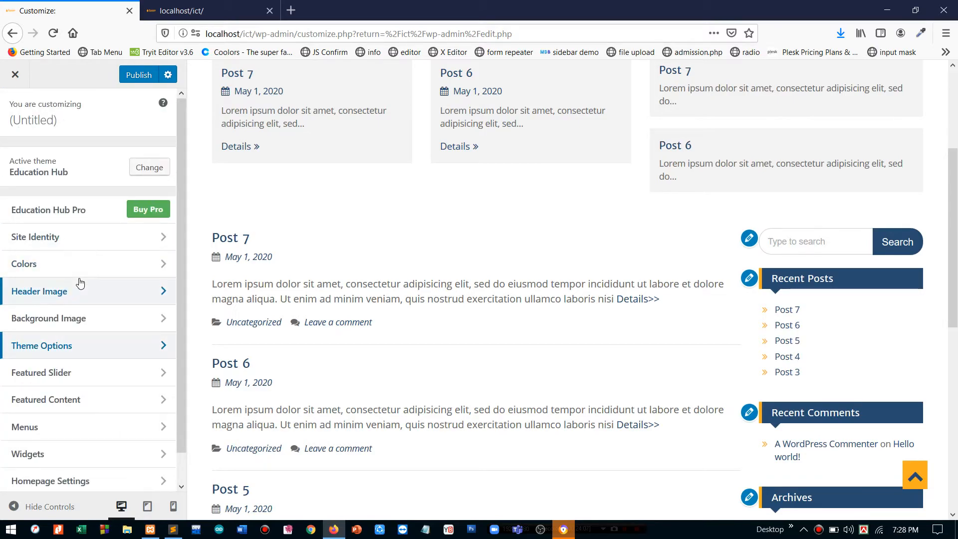
- Under Featured Slider > Slider Type, set Enable Slider On to Entire Site
{"action": "scroll", "coordinate": [79, 279], "scroll_direction": "down", "scroll_amount": 1}
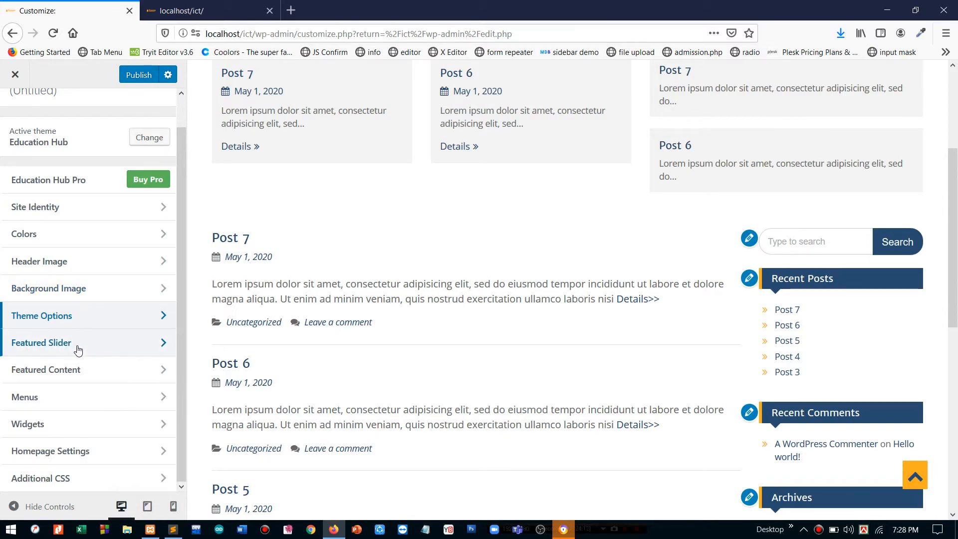
{"action": "scroll", "coordinate": [394, 208], "scroll_direction": "up", "scroll_amount": 4}
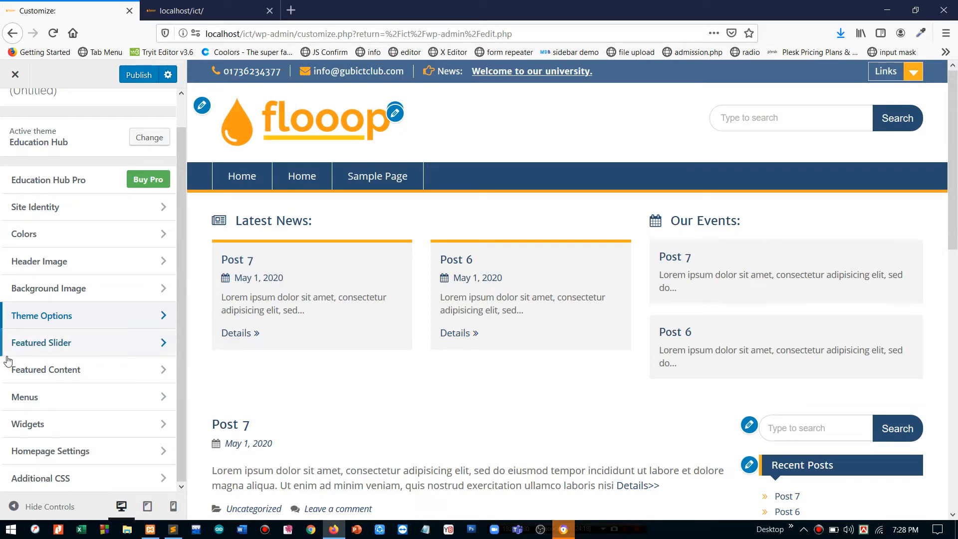
{"action": "left_click", "coordinate": [28, 353]}
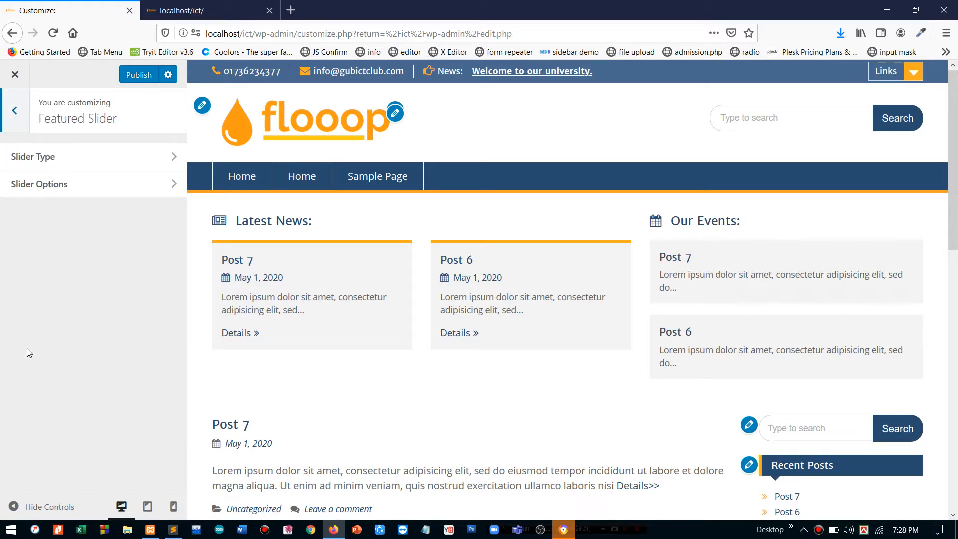
{"action": "left_click", "coordinate": [96, 158]}
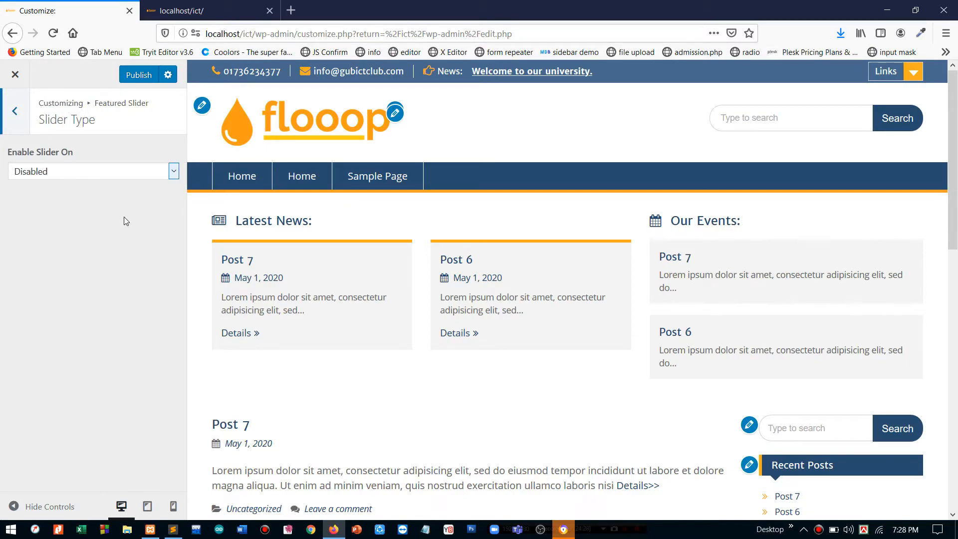
{"action": "left_click", "coordinate": [116, 172]}
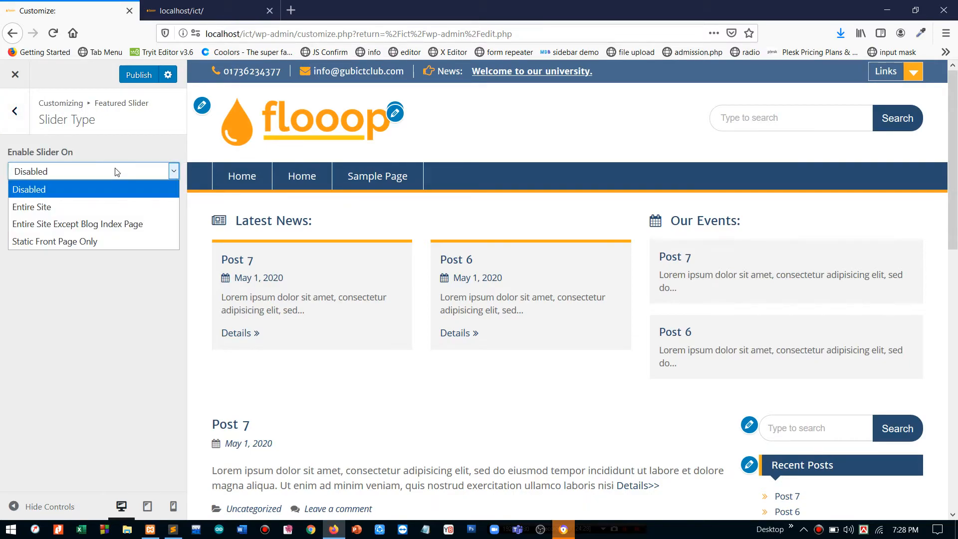
{"action": "left_click", "coordinate": [85, 205]}
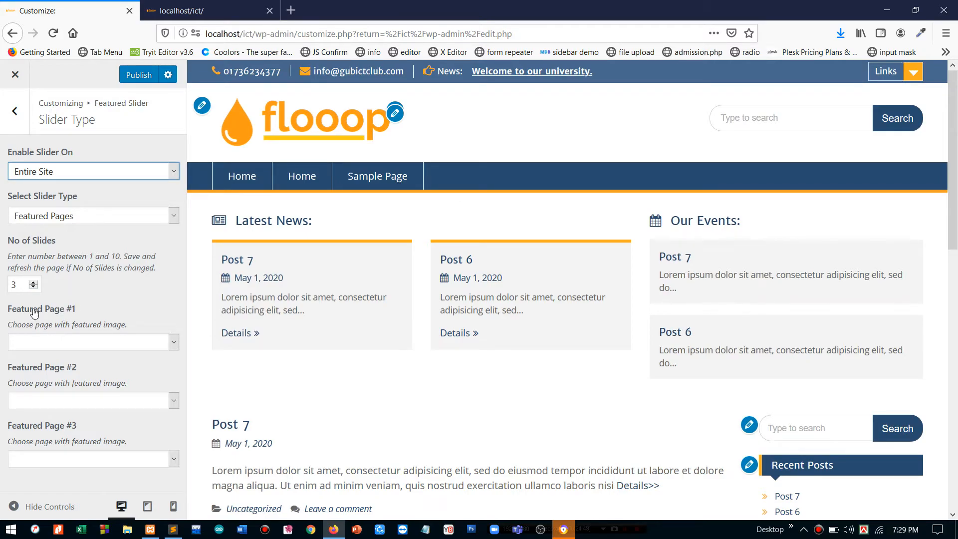
- Check the page choices for the first and second featured slides without changing them
{"action": "left_click", "coordinate": [69, 347]}
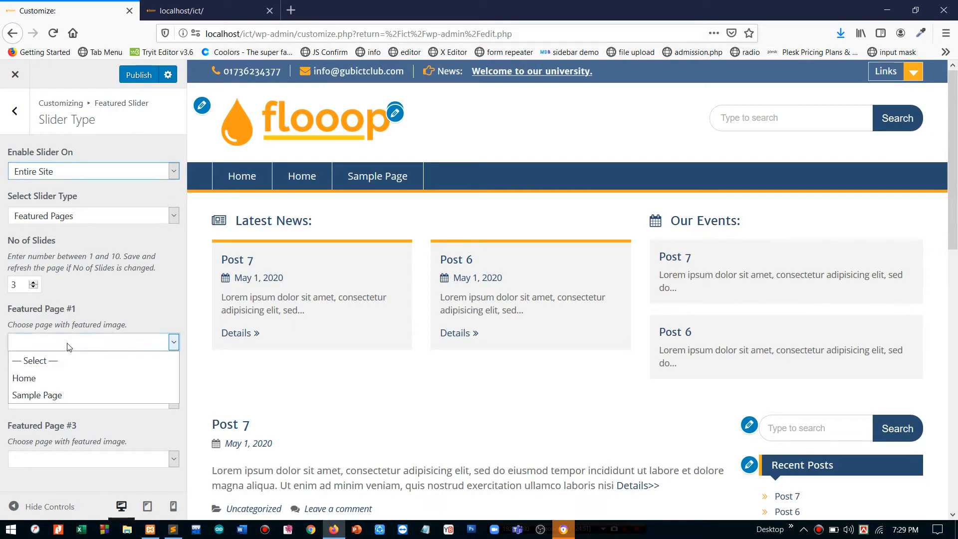
{"action": "left_click", "coordinate": [69, 347]}
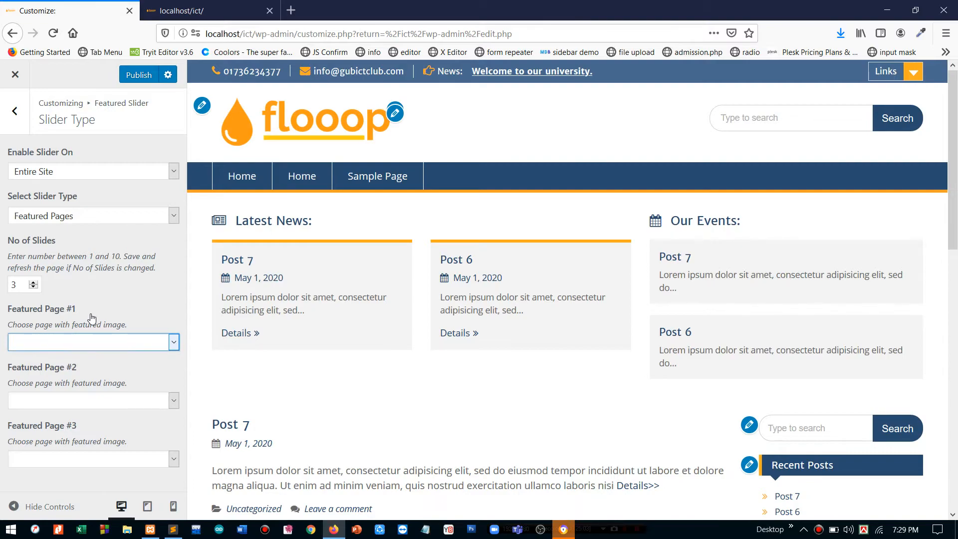
{"action": "left_click", "coordinate": [82, 344]}
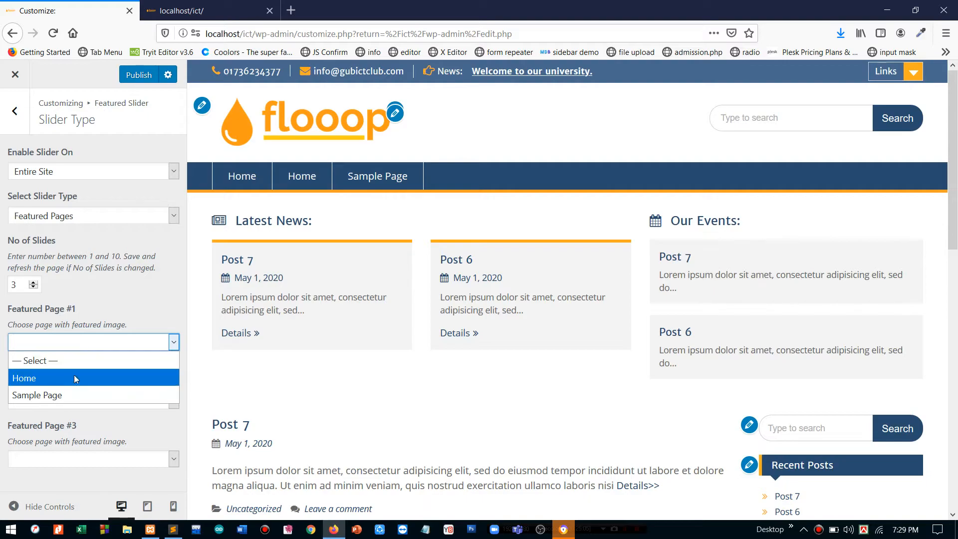
{"action": "left_click", "coordinate": [122, 294]}
{"action": "left_click", "coordinate": [53, 405]}
{"action": "left_click", "coordinate": [52, 407]}
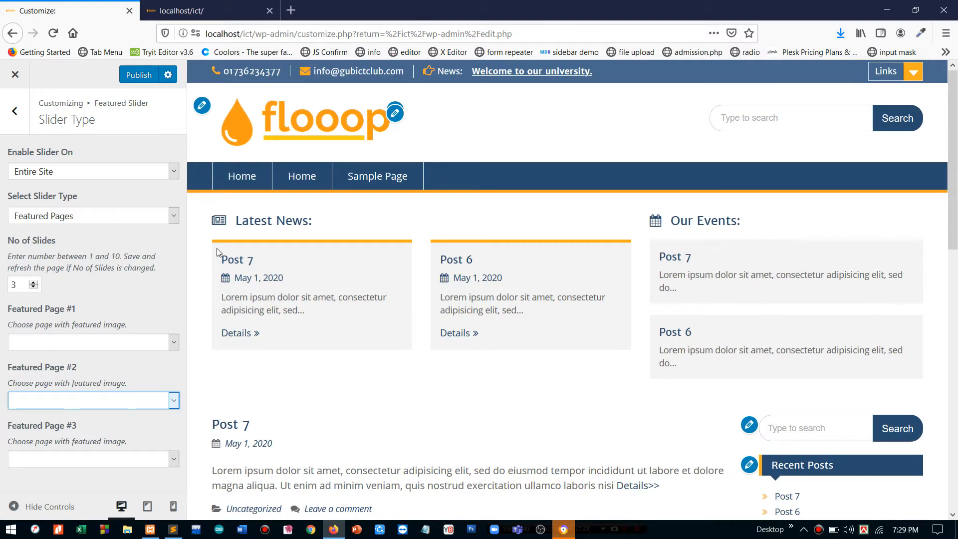
- Publish the slider settings, leave the Customizer and go to the Pages list
{"action": "left_click", "coordinate": [139, 74]}
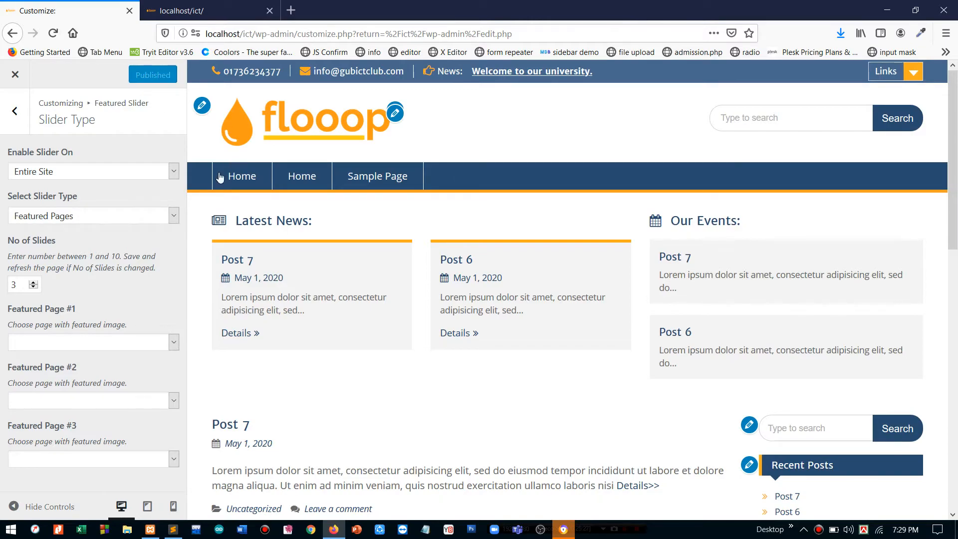
{"action": "left_click", "coordinate": [16, 76]}
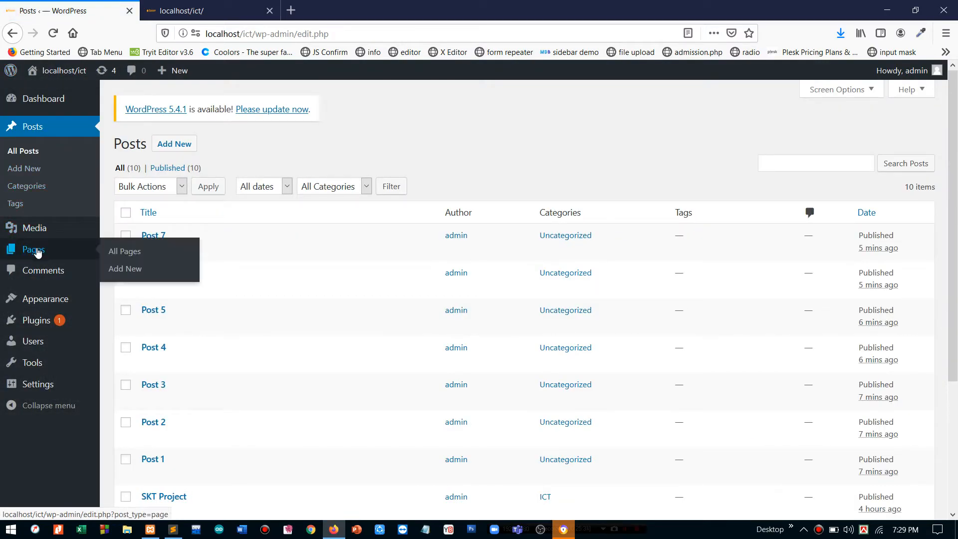
{"action": "left_click", "coordinate": [37, 252]}
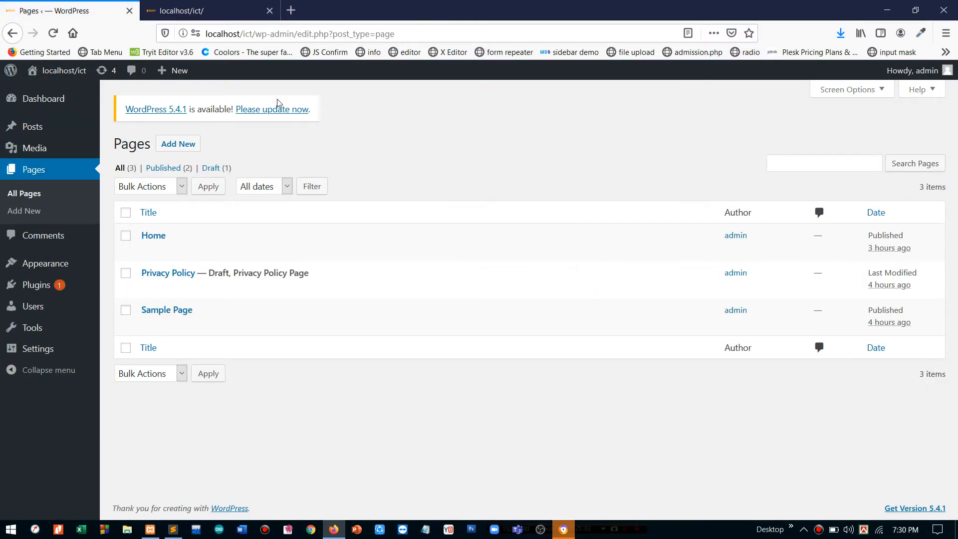
- Start a new page titled 'Slider 1' with the paragraph 'Slider 1 description'
{"action": "left_click", "coordinate": [194, 144]}
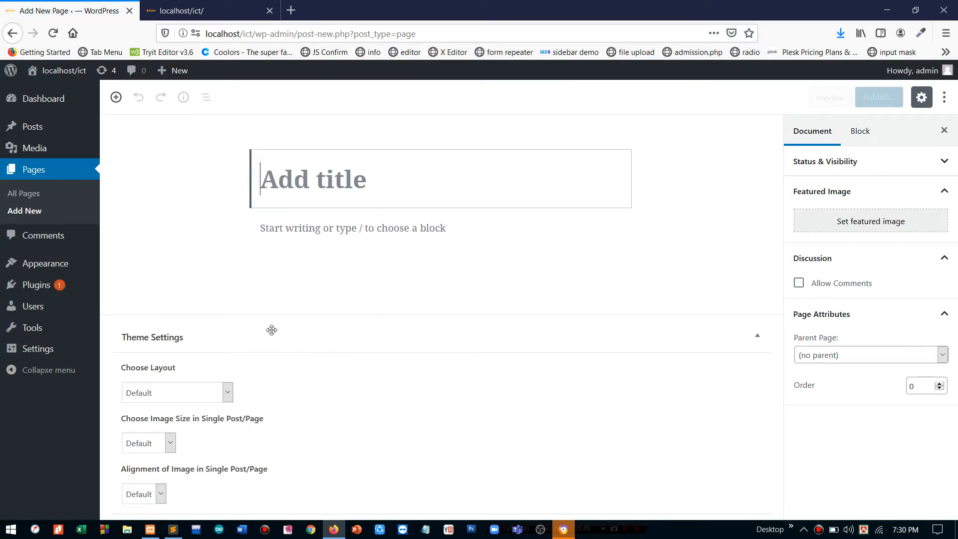
{"action": "type", "text": "Slider 1"}
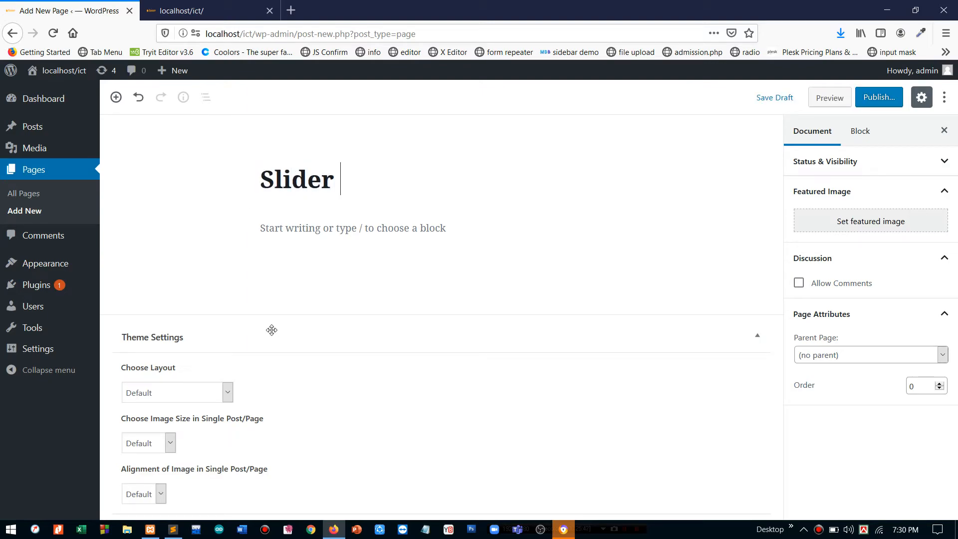
{"action": "left_click", "coordinate": [362, 225]}
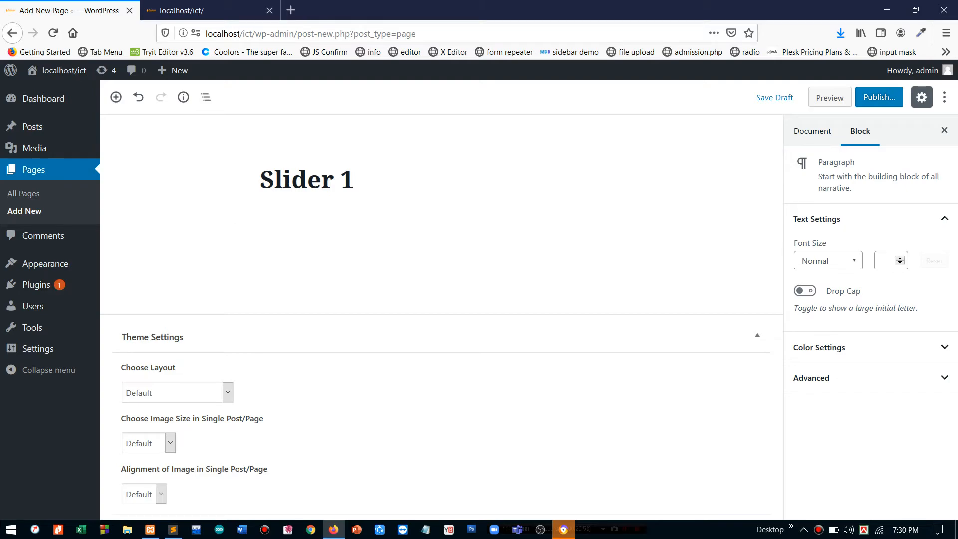
{"action": "type", "text": "Slider 1 description"}
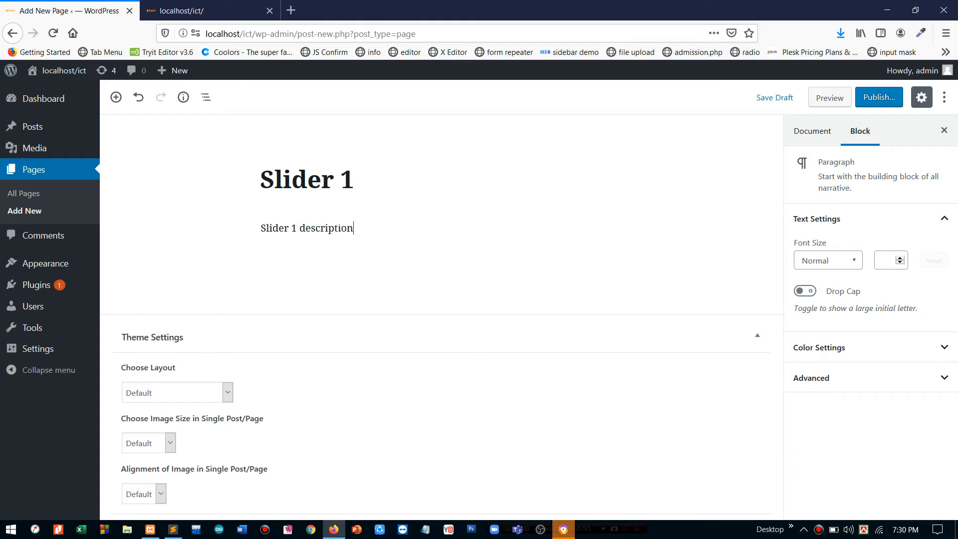
{"action": "key", "text": "ctrl+a"}
{"action": "key", "text": "ctrl+c"}
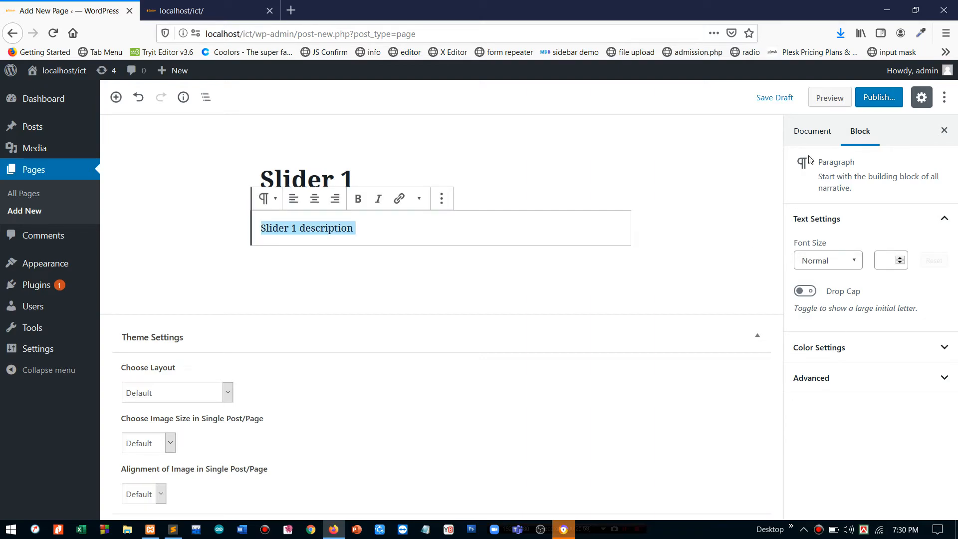
- Upload 004.jpg as the featured image and publish the Slider 1 page
{"action": "left_click", "coordinate": [802, 128]}
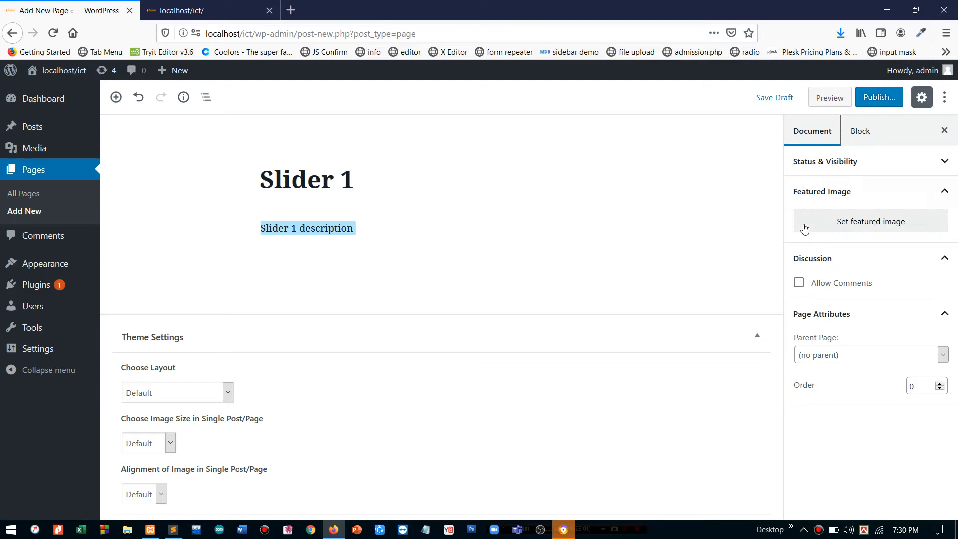
{"action": "left_click", "coordinate": [836, 230]}
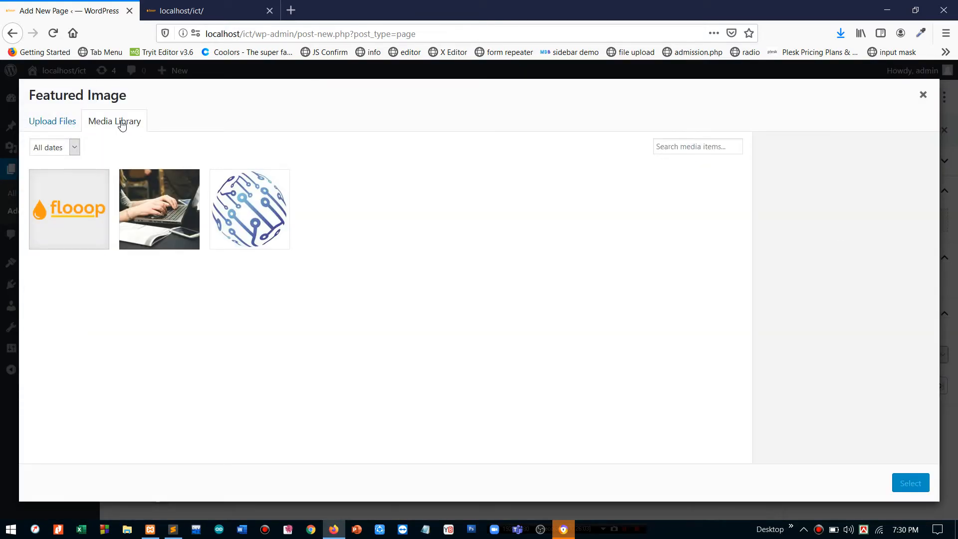
{"action": "left_click", "coordinate": [39, 121]}
{"action": "left_click", "coordinate": [439, 297]}
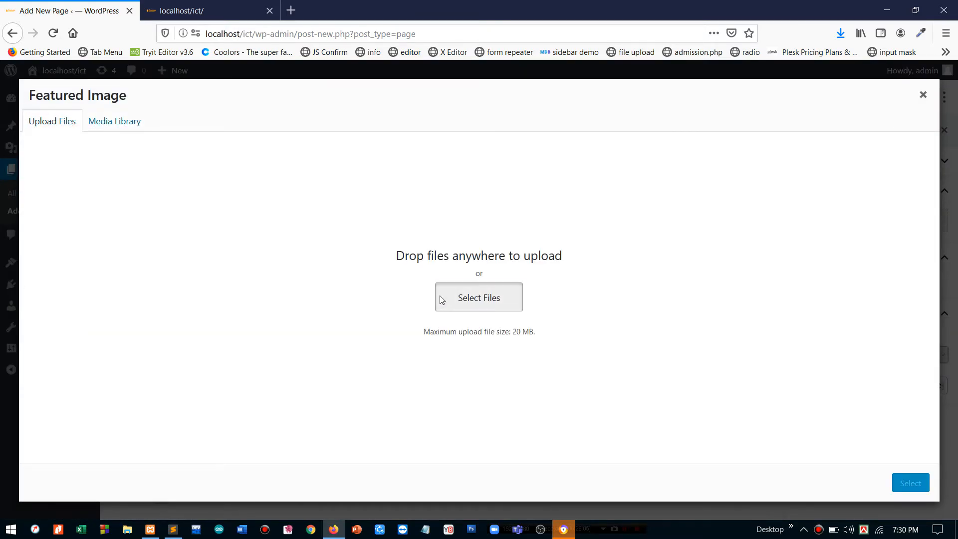
{"action": "double_click", "coordinate": [435, 122]}
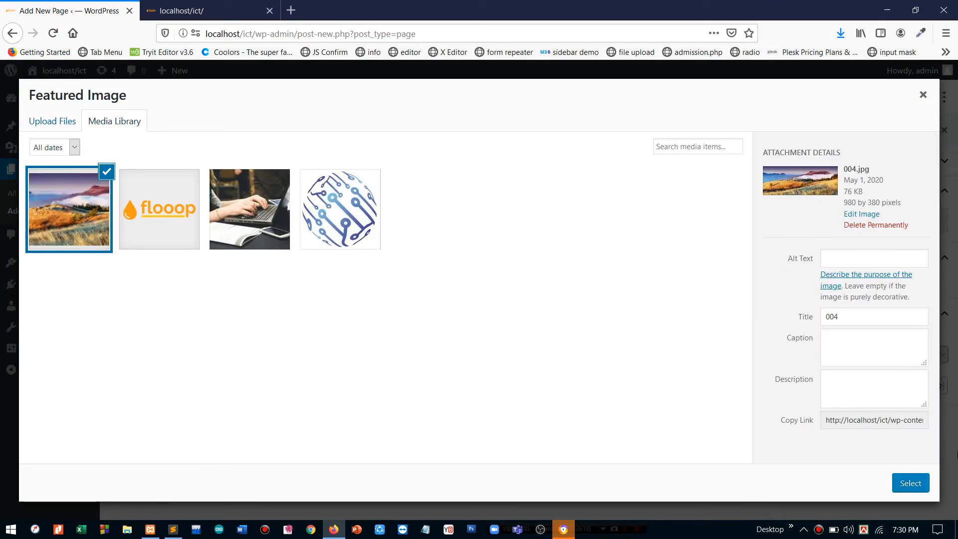
{"action": "left_click", "coordinate": [910, 483]}
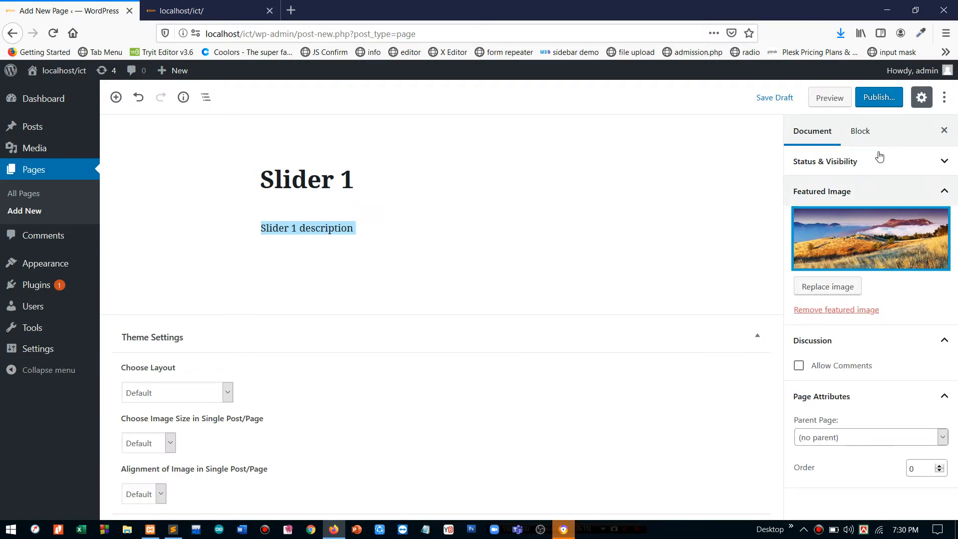
{"action": "left_click", "coordinate": [878, 98]}
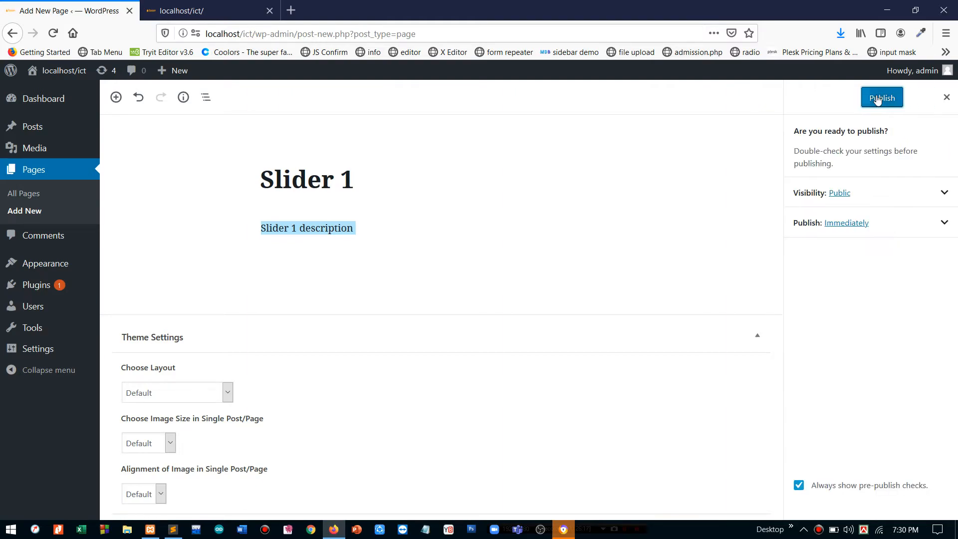
{"action": "left_click", "coordinate": [878, 99]}
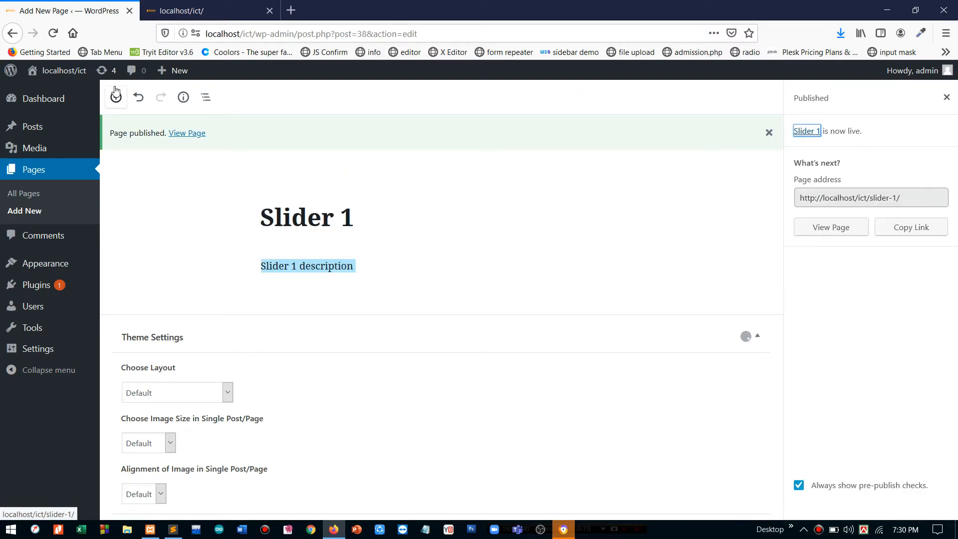
- Start a new page titled 'Slider 2' with the paragraph 'Slider 2 description'
{"action": "left_click", "coordinate": [28, 212]}
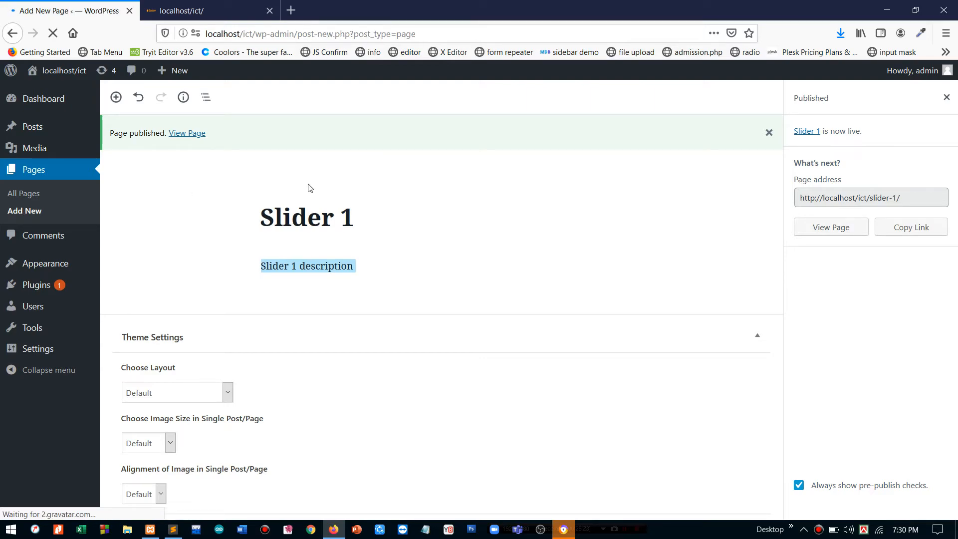
{"action": "type", "text": "Sli"}
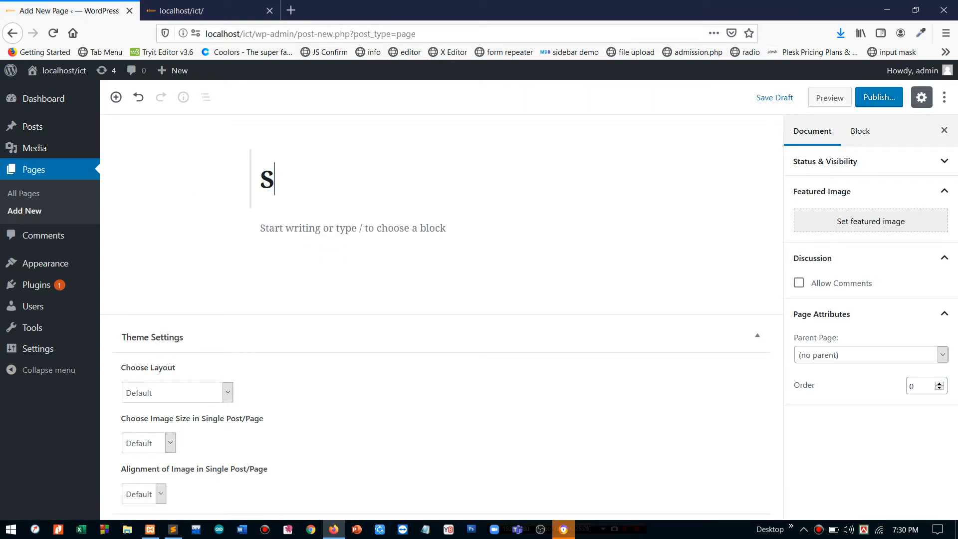
{"action": "key", "text": "BackSpace"}
{"action": "type", "text": "ider 1"}
{"action": "key", "text": "BackSpace"}
{"action": "key", "text": "BackSpace"}
{"action": "type", "text": "2"}
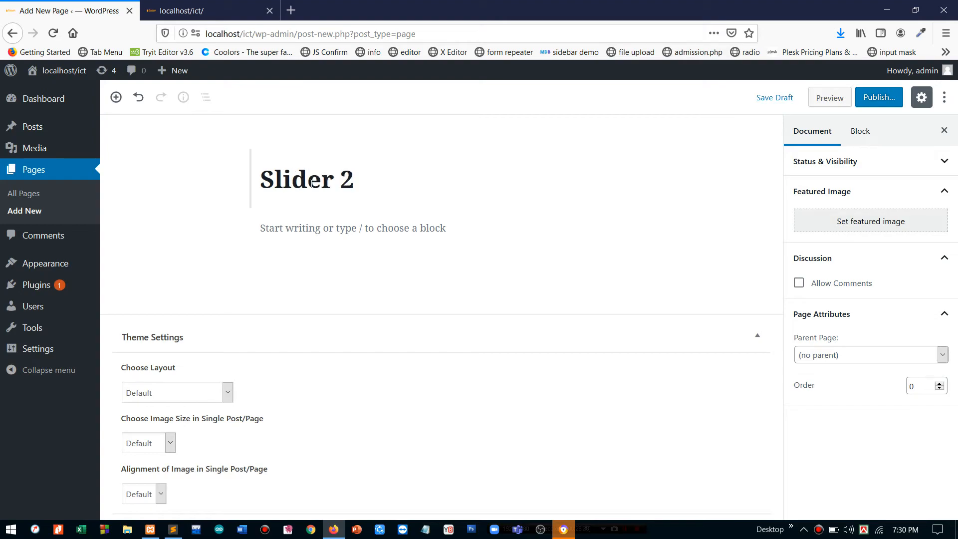
{"action": "key", "text": "Return"}
{"action": "key", "text": "ctrl+v"}
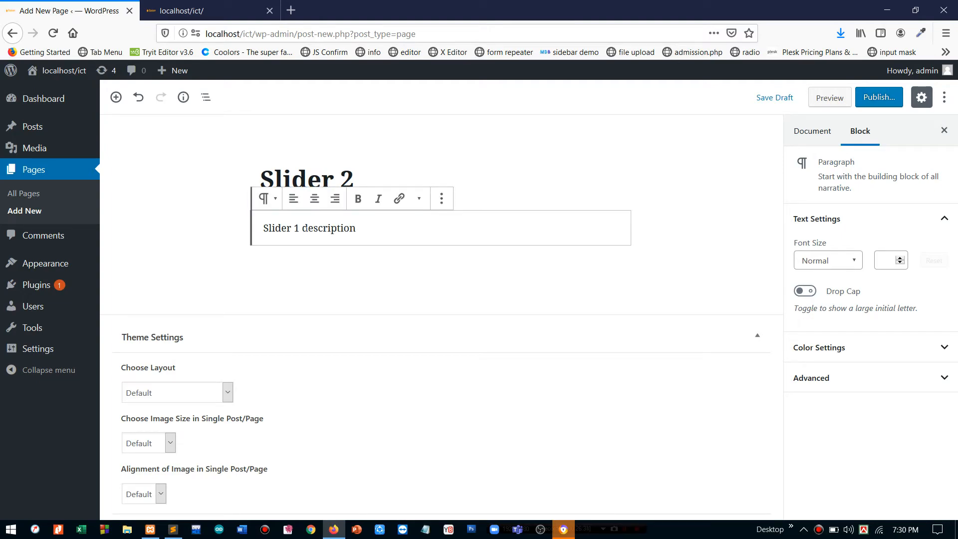
{"action": "key", "text": "BackSpace"}
{"action": "key", "text": "BackSpace"}
{"action": "type", "text": "2"}
- Upload hongkong1081704.jpg as the featured image and publish the Slider 2 page
{"action": "left_click", "coordinate": [830, 132]}
{"action": "left_click", "coordinate": [840, 222]}
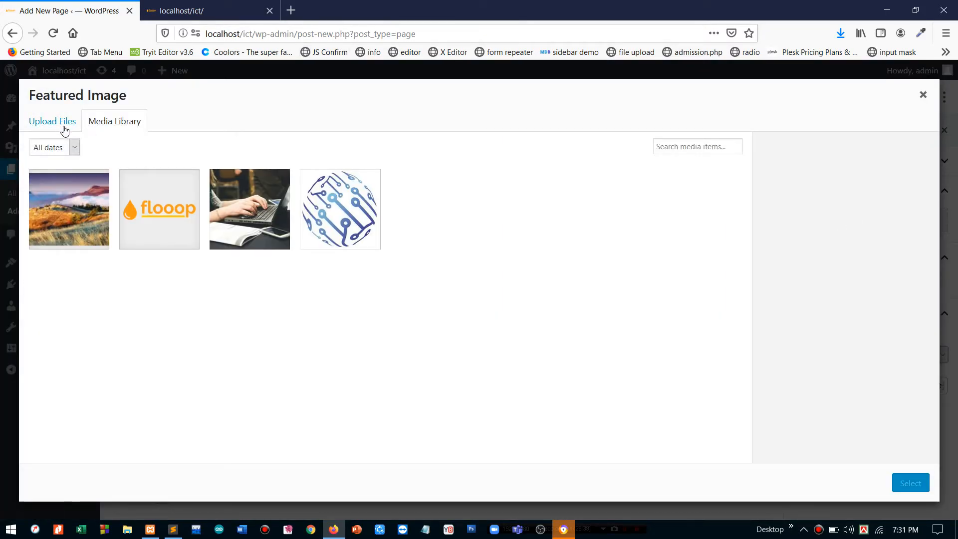
{"action": "left_click", "coordinate": [65, 129]}
{"action": "left_click", "coordinate": [454, 296]}
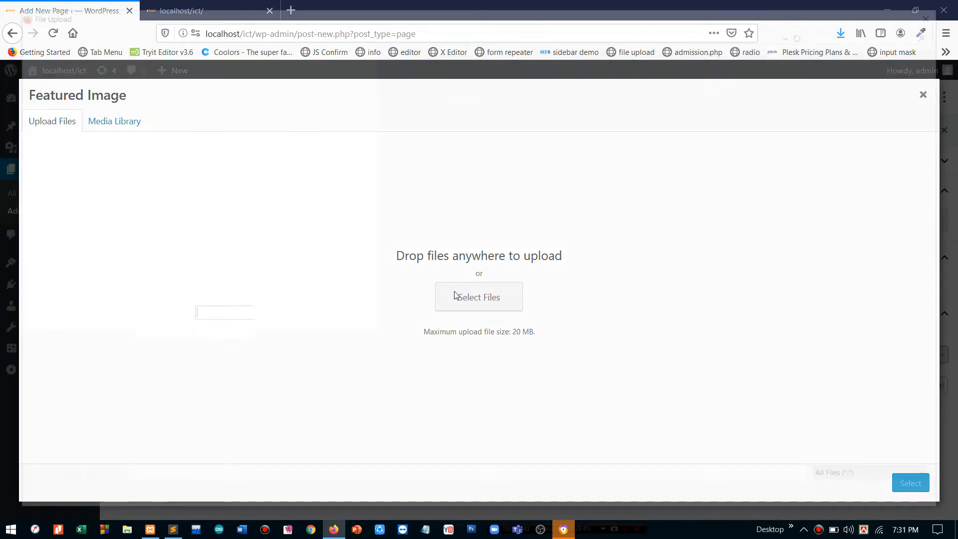
{"action": "left_click", "coordinate": [516, 136]}
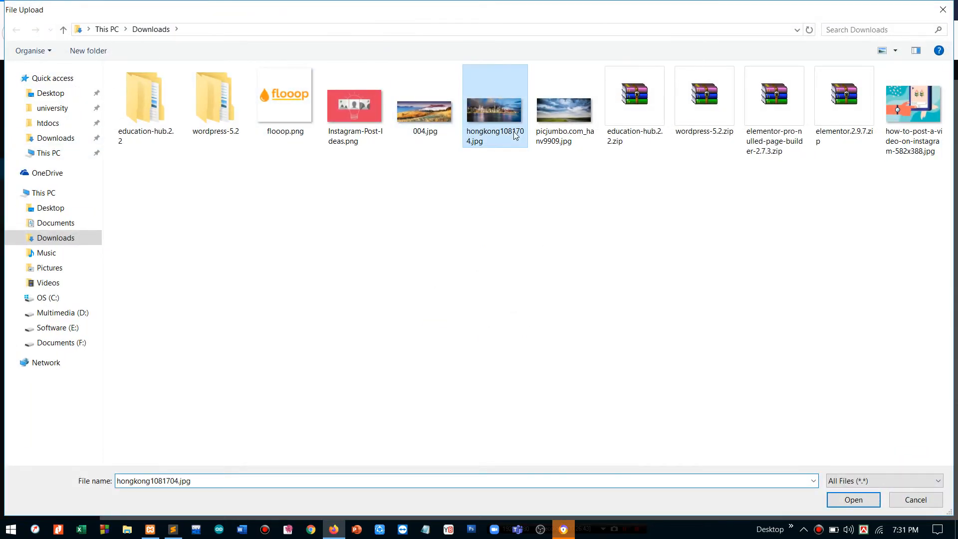
{"action": "double_click", "coordinate": [516, 135]}
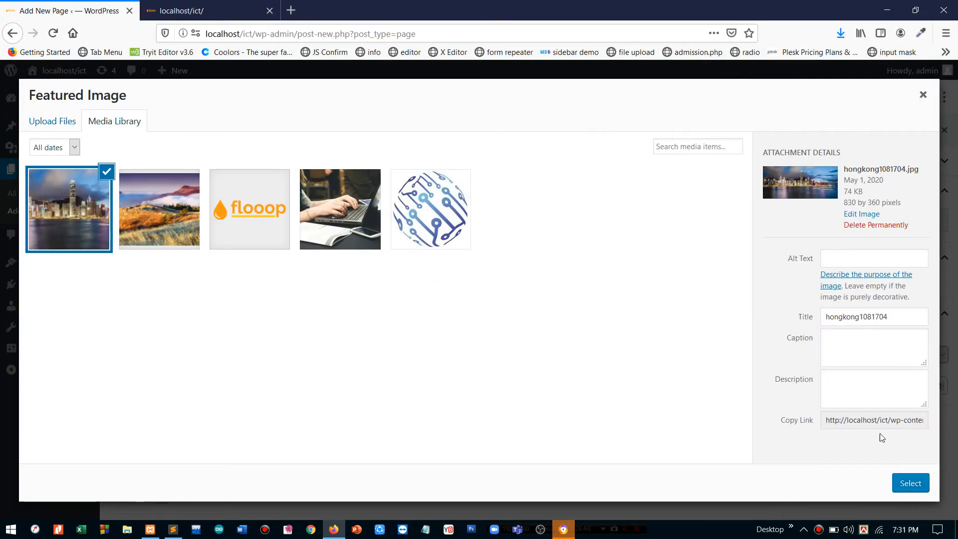
{"action": "left_click", "coordinate": [909, 483]}
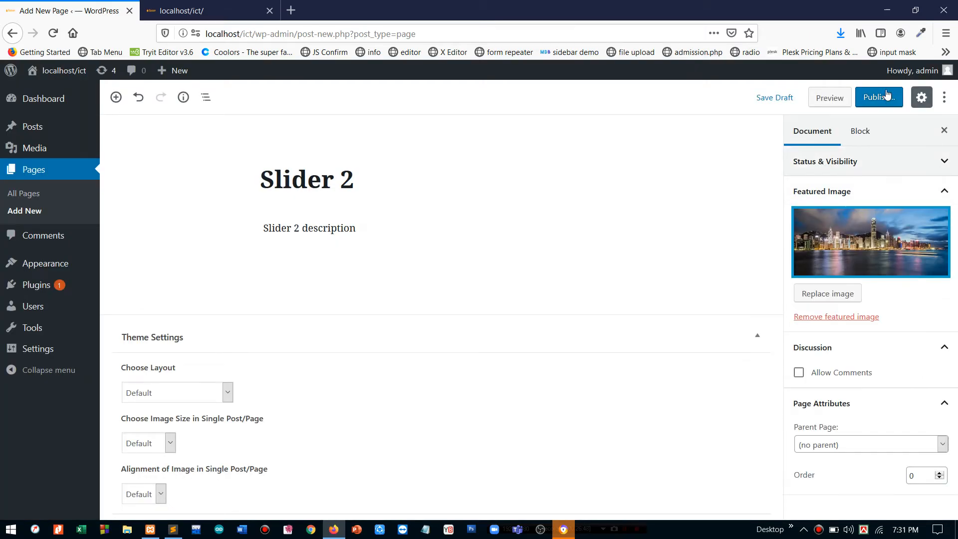
{"action": "left_click", "coordinate": [886, 98]}
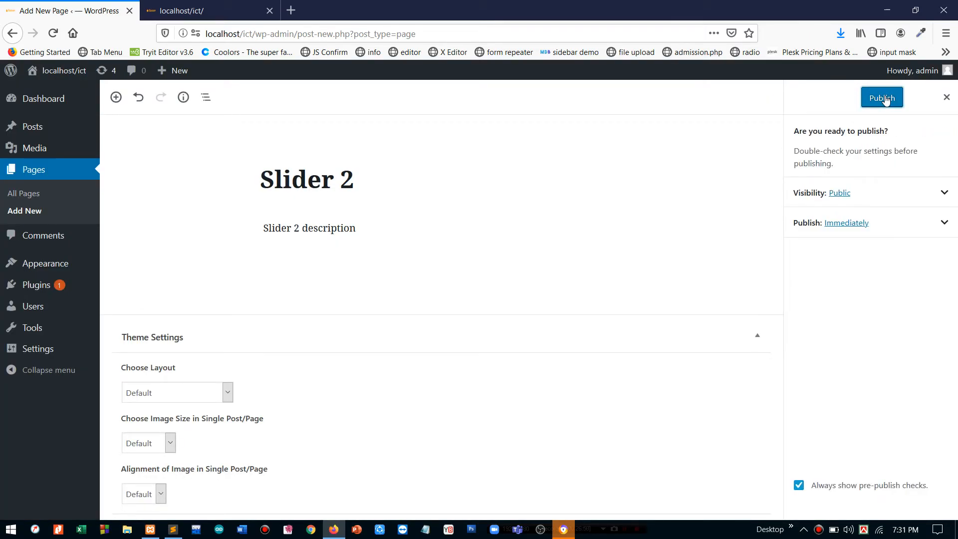
{"action": "left_click", "coordinate": [883, 98]}
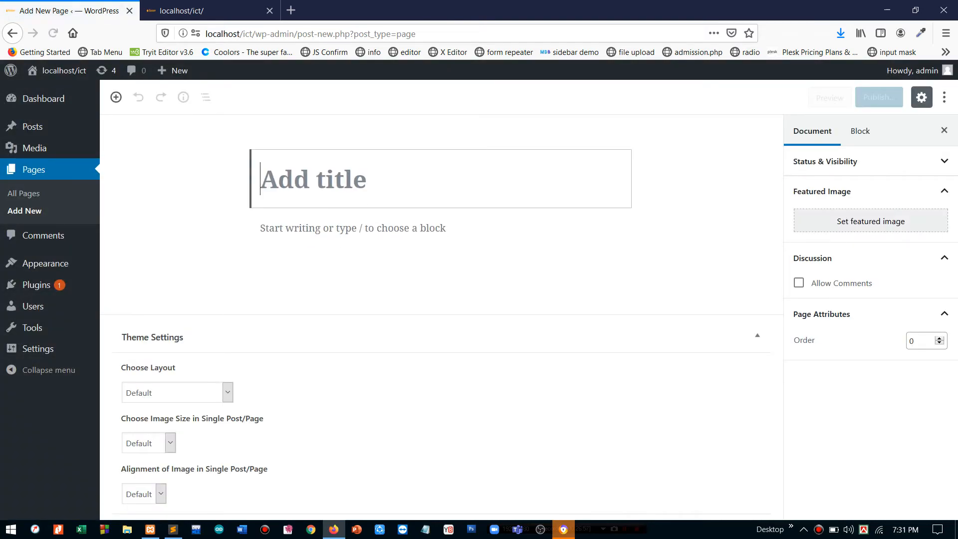
- Title the new page 'Silder 3' with the paragraph 'Slider 3 description'
{"action": "type", "text": "Silde"}
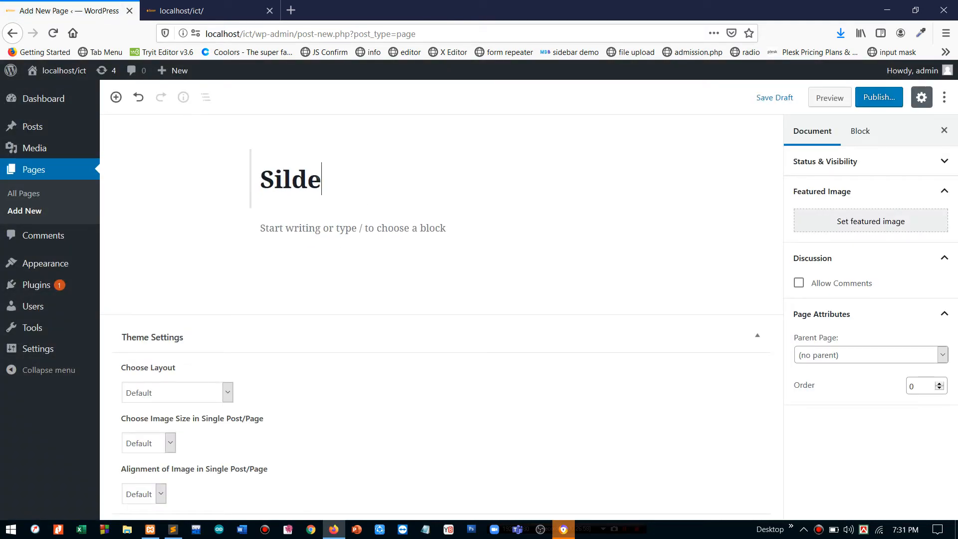
{"action": "type", "text": "r 3"}
{"action": "left_click", "coordinate": [299, 228]}
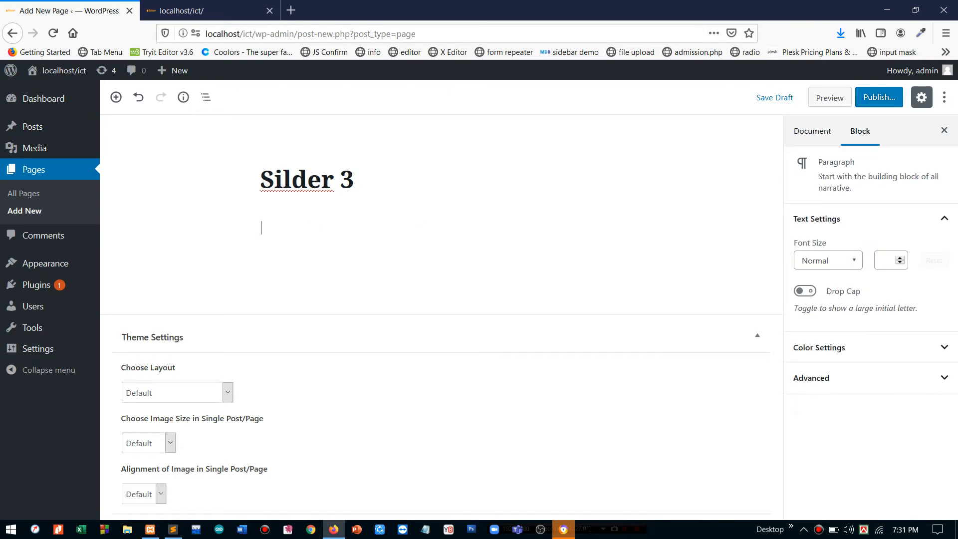
{"action": "type", "text": "Slider 1 description"}
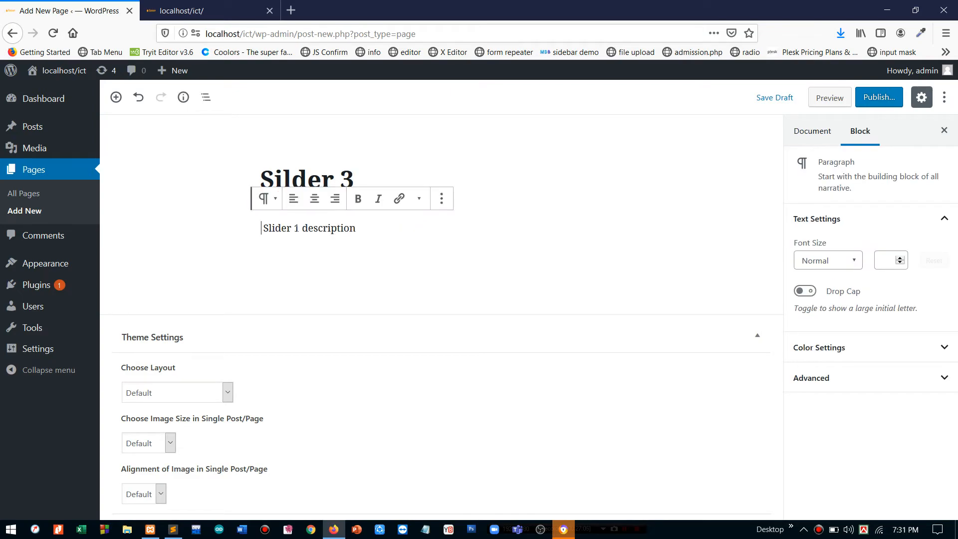
{"action": "key", "text": "BackSpace"}
{"action": "type", "text": "3"}
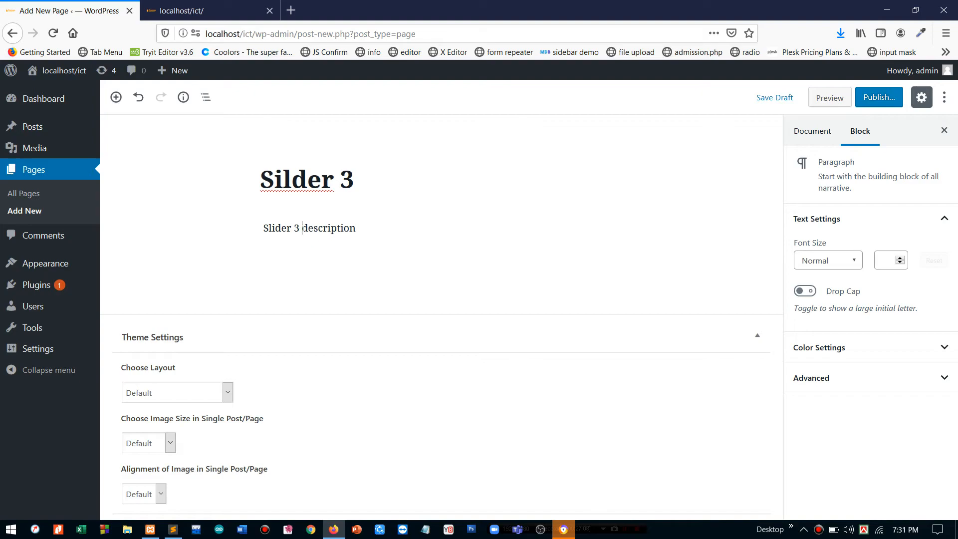
- Upload the picjumbo image as the featured image and publish the Silder 3 page
{"action": "left_click", "coordinate": [814, 133]}
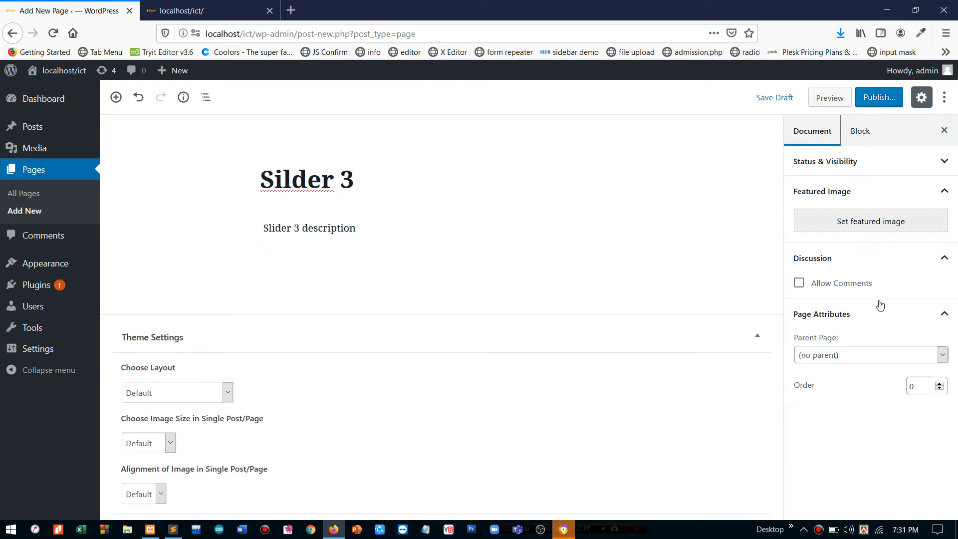
{"action": "left_click", "coordinate": [854, 232]}
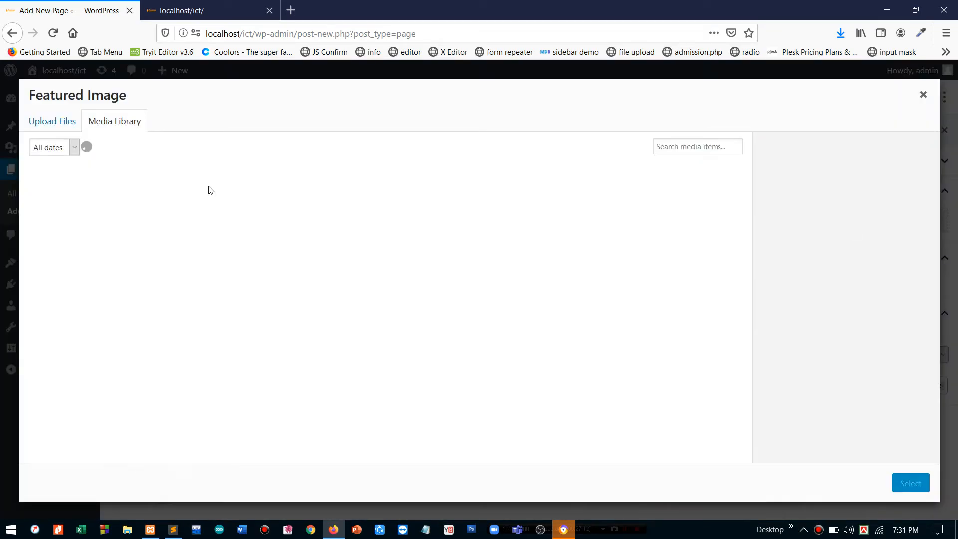
{"action": "left_click", "coordinate": [37, 126]}
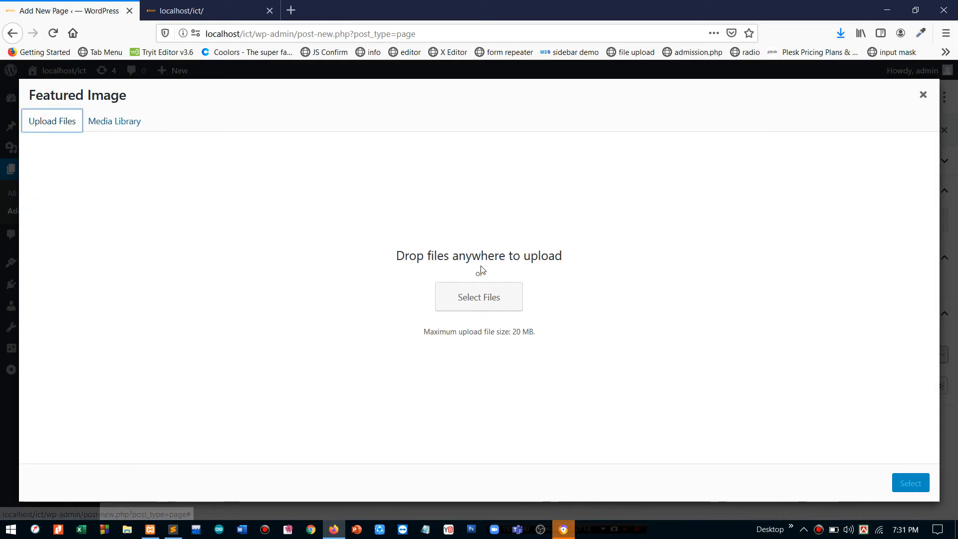
{"action": "left_click", "coordinate": [477, 297]}
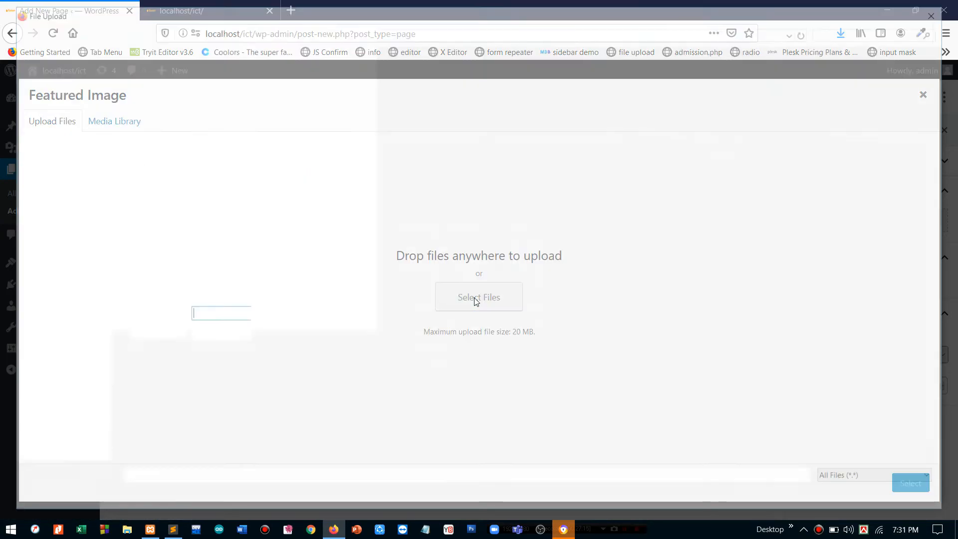
{"action": "left_click", "coordinate": [559, 126]}
{"action": "double_click", "coordinate": [559, 124]}
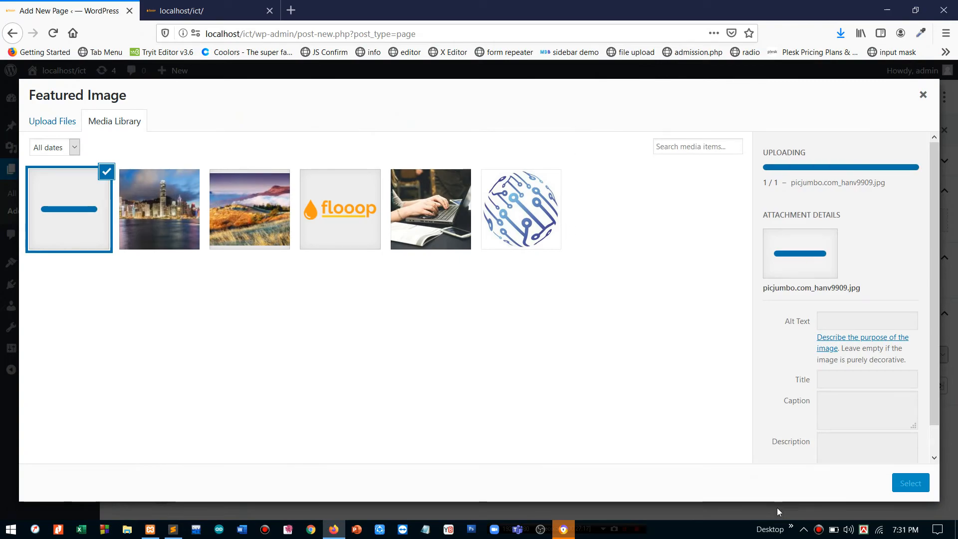
{"action": "left_click", "coordinate": [908, 483]}
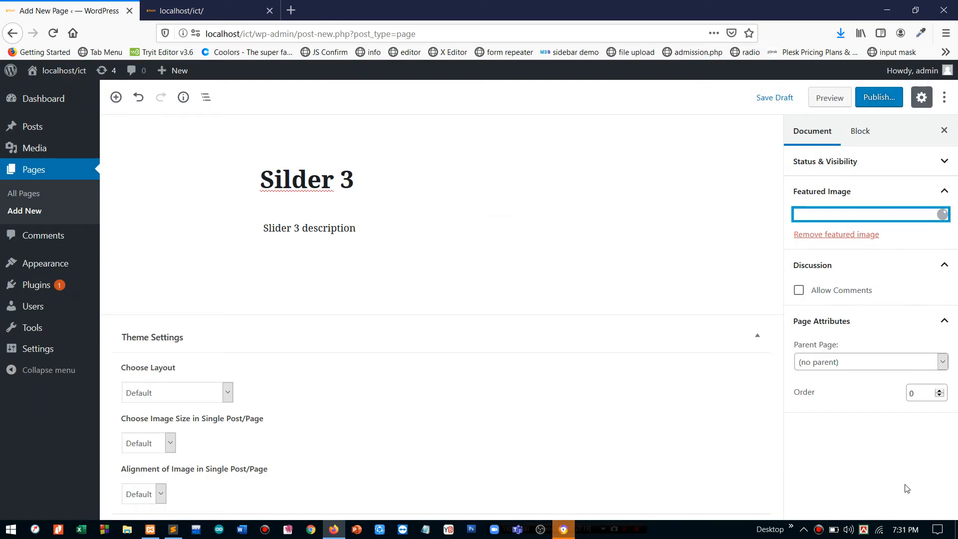
{"action": "left_click", "coordinate": [879, 99]}
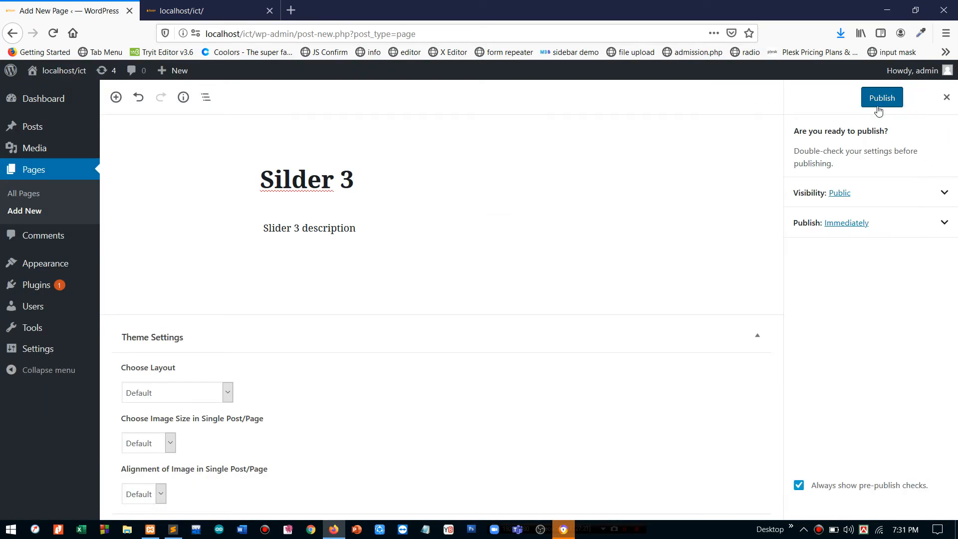
{"action": "left_click", "coordinate": [877, 98]}
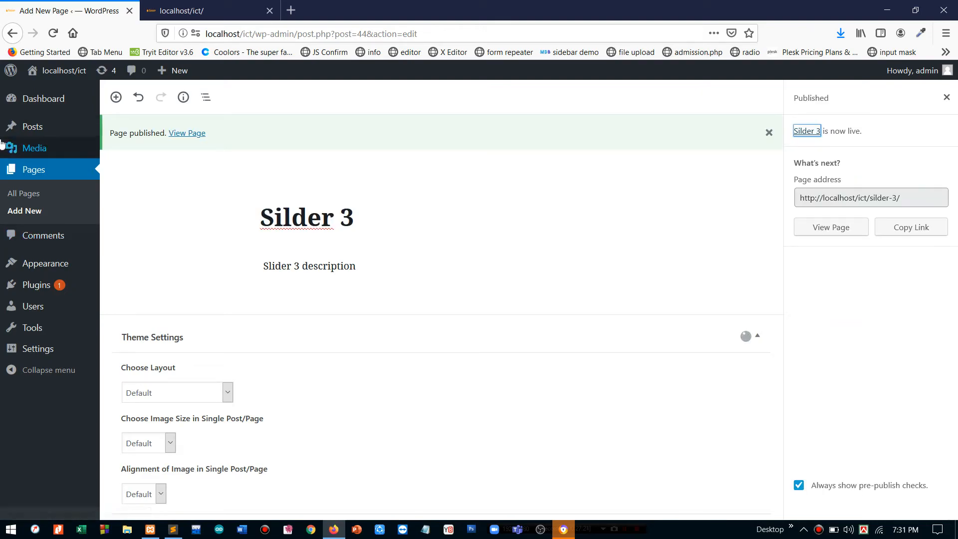
- Go to the Pages list, then open Appearance > Customize
{"action": "left_click", "coordinate": [20, 175]}
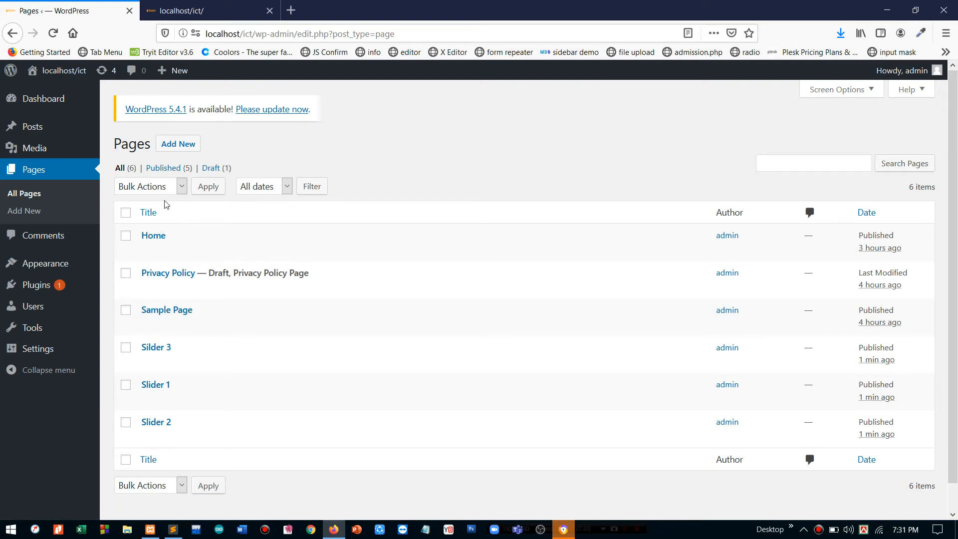
{"action": "mouse_move", "coordinate": [45, 264]}
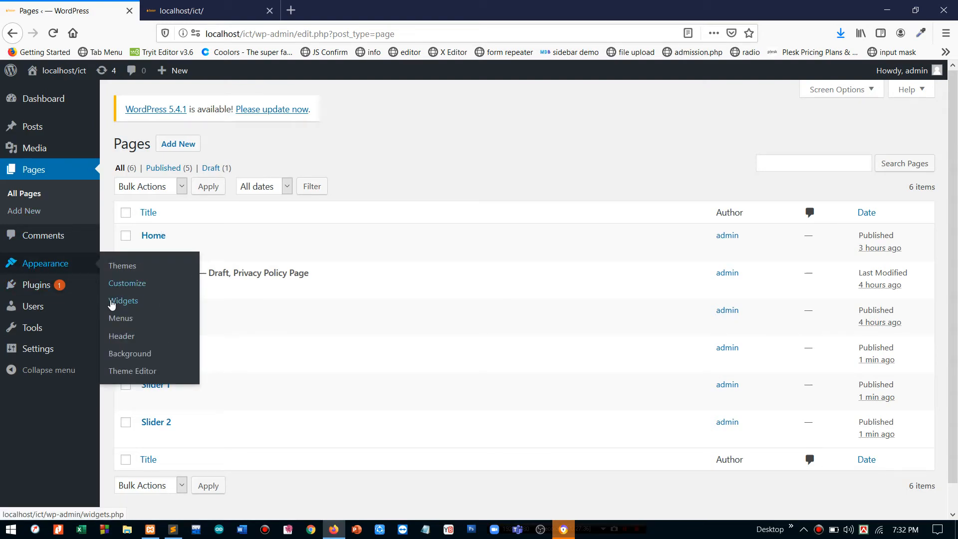
{"action": "left_click", "coordinate": [134, 283]}
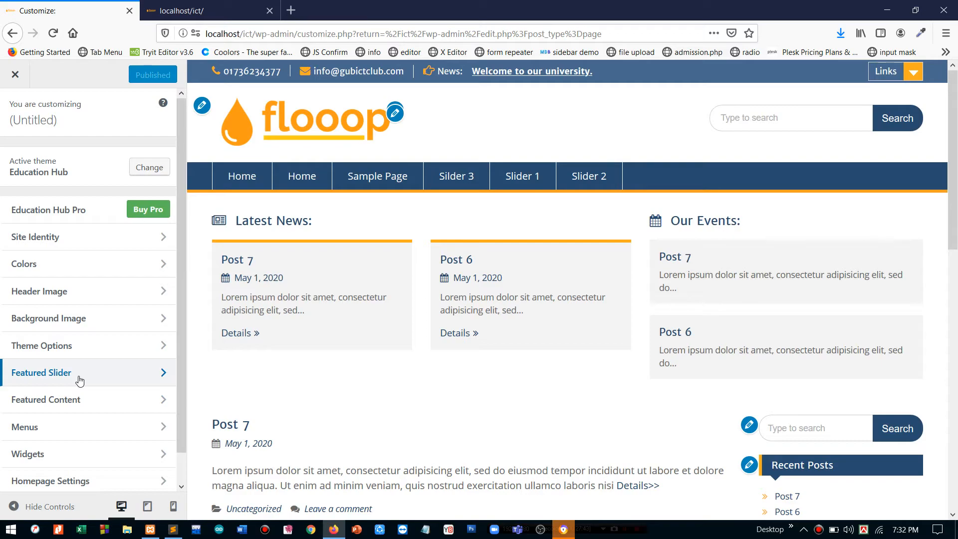
- Set Featured Page #1–#3 to Slider 1, Slider 2 and Silder 3 under Slider Type
{"action": "left_click", "coordinate": [80, 381]}
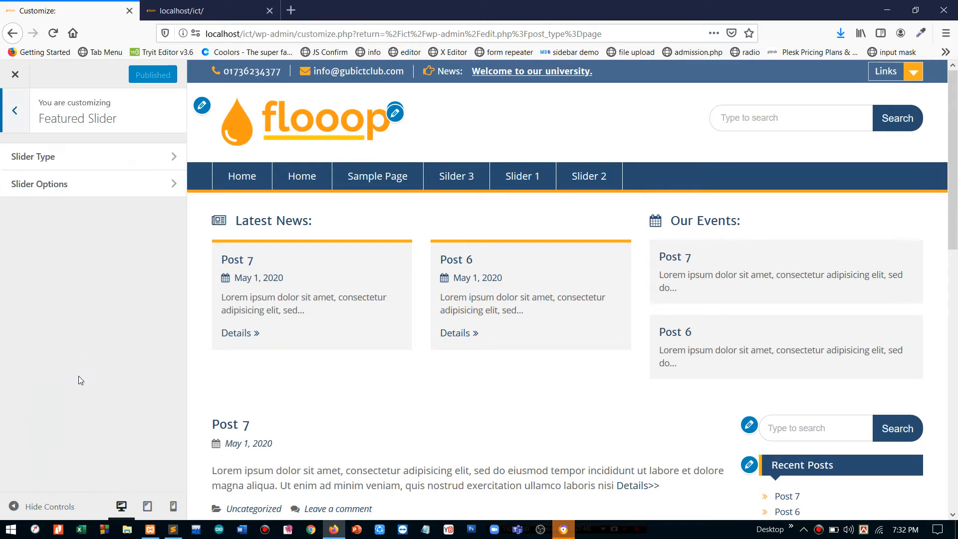
{"action": "left_click", "coordinate": [79, 167]}
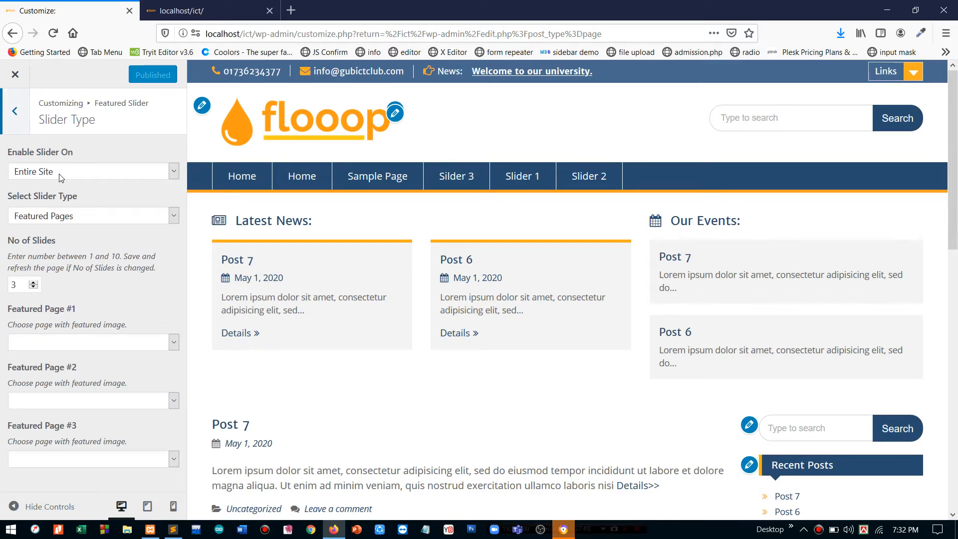
{"action": "left_click", "coordinate": [57, 344]}
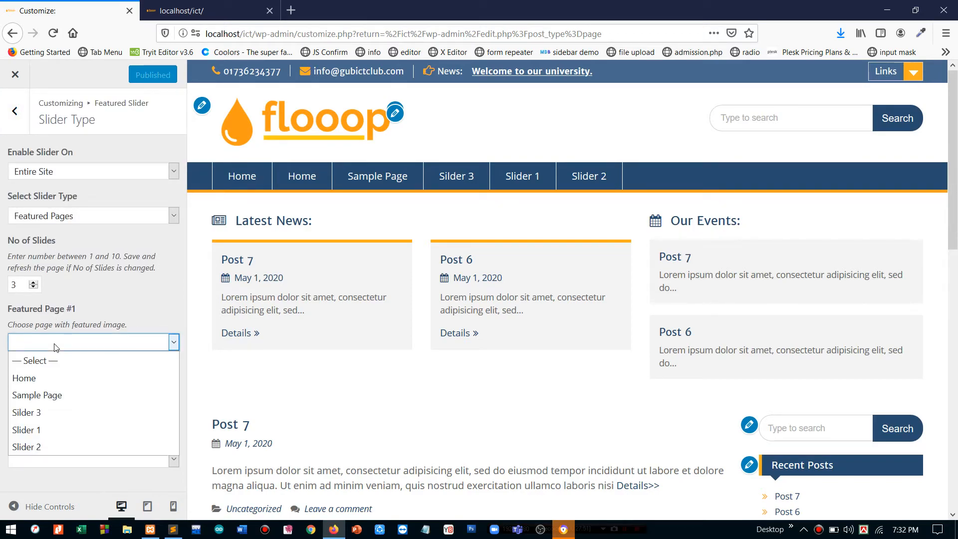
{"action": "left_click", "coordinate": [35, 432]}
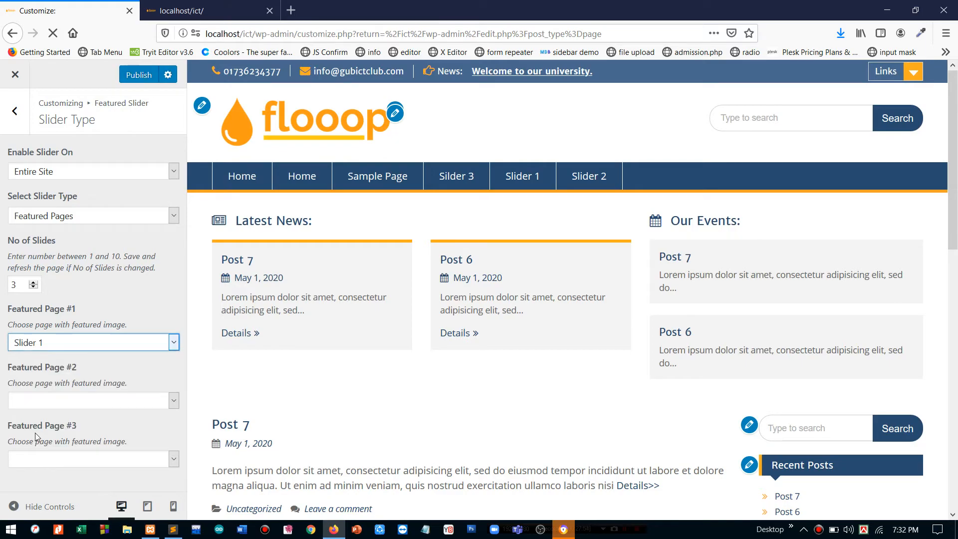
{"action": "left_click", "coordinate": [48, 400]}
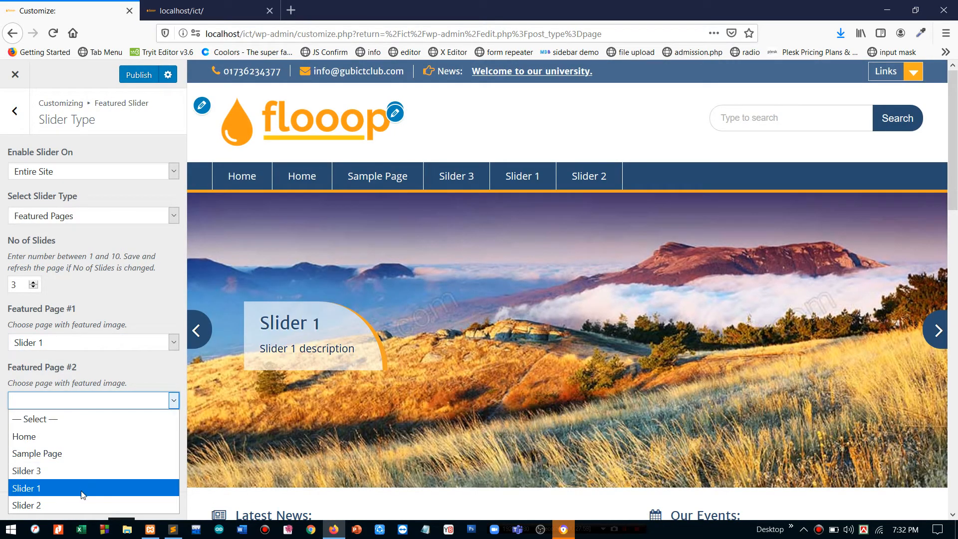
{"action": "left_click", "coordinate": [77, 504]}
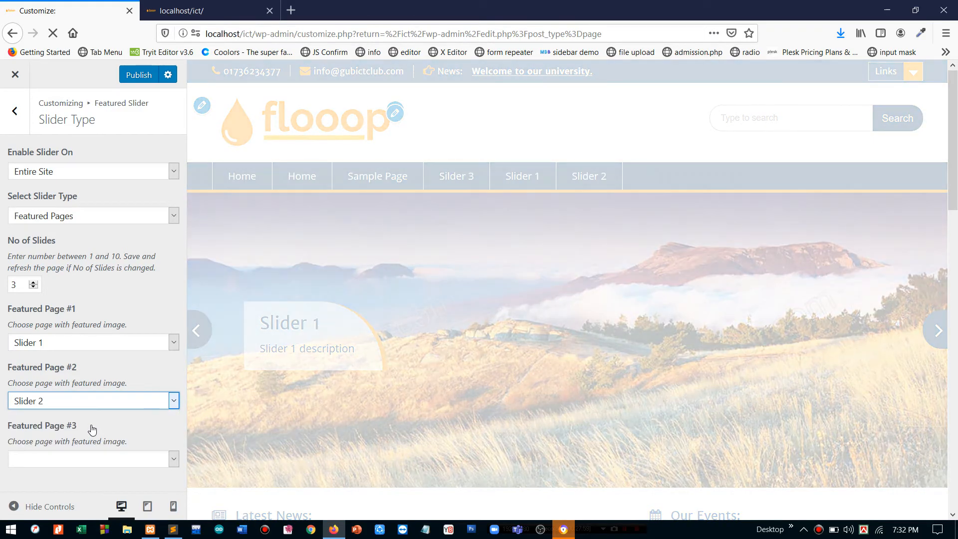
{"action": "left_click", "coordinate": [70, 460]}
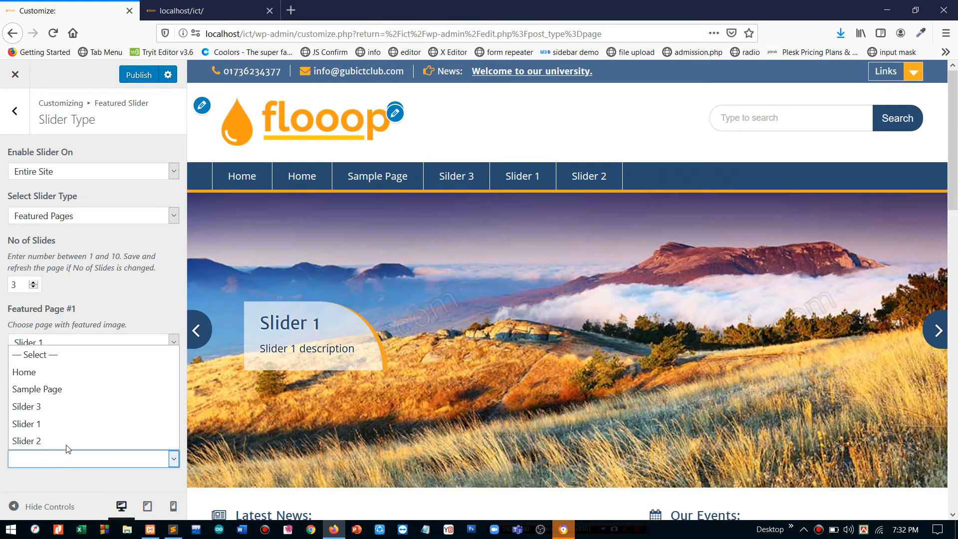
{"action": "left_click", "coordinate": [64, 413]}
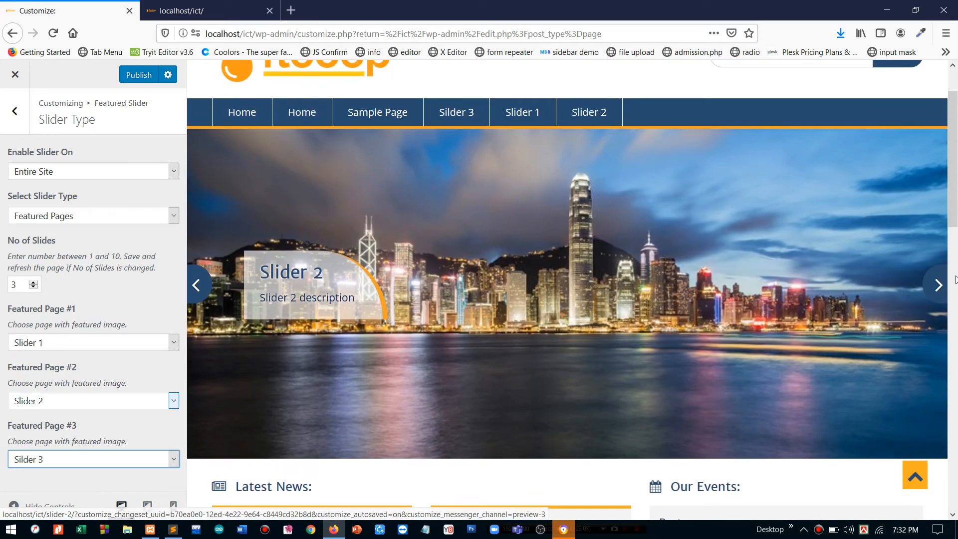
- Step through the slides in the preview with the slider's next arrow
{"action": "left_click", "coordinate": [937, 284]}
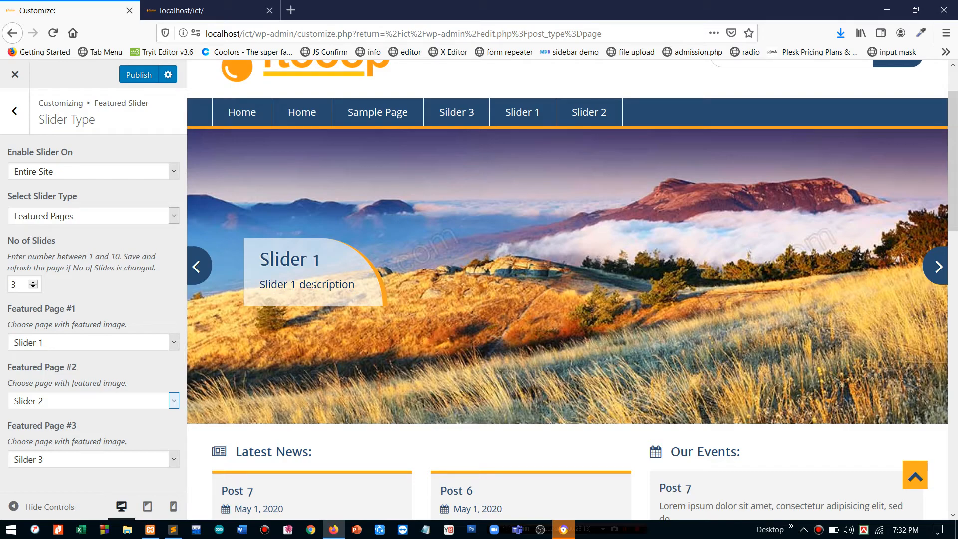
{"action": "left_click", "coordinate": [934, 268]}
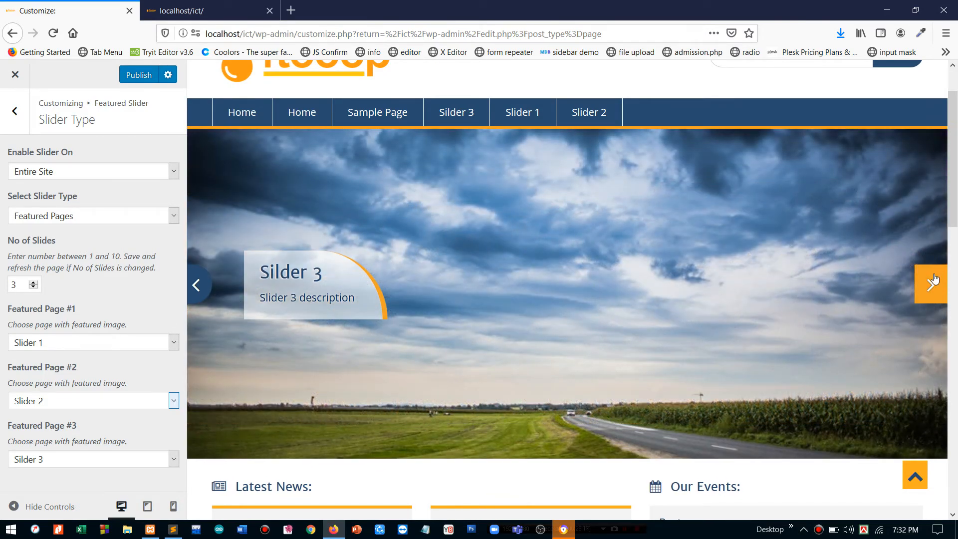
{"action": "left_click", "coordinate": [935, 280]}
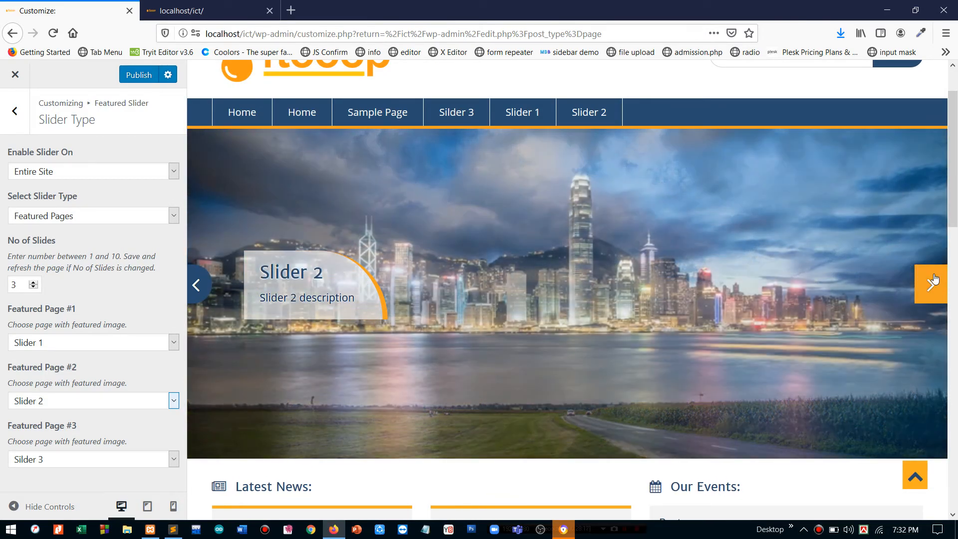
{"action": "left_click", "coordinate": [935, 279]}
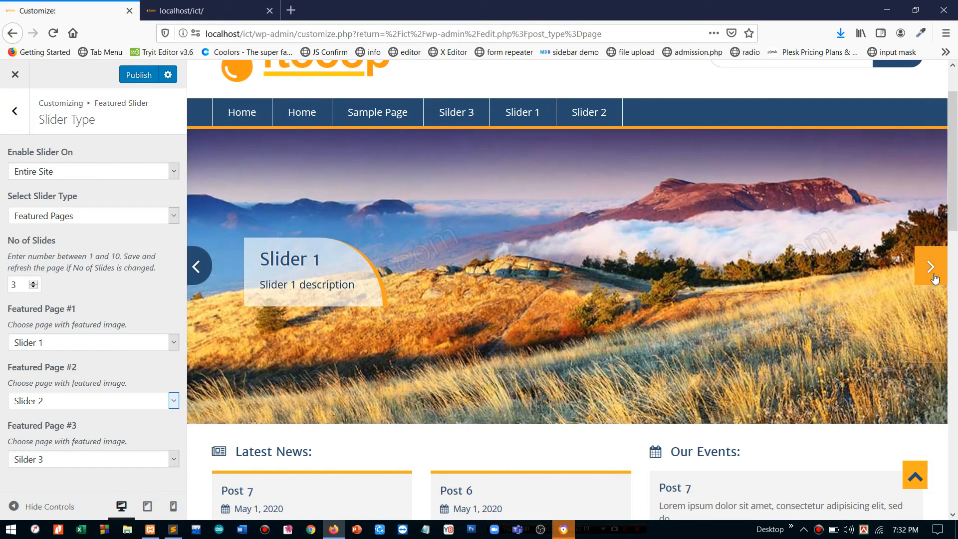
{"action": "left_click", "coordinate": [935, 279]}
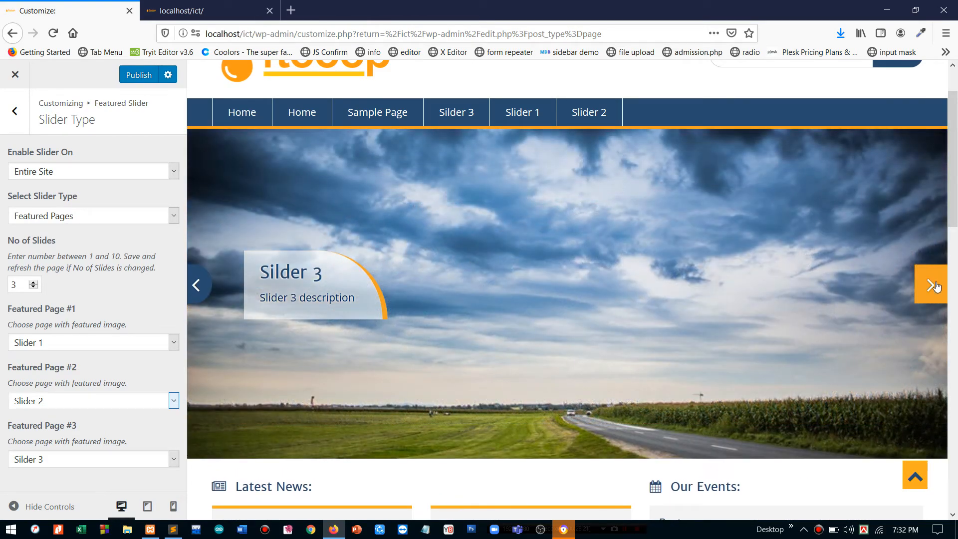
- Advance the preview slider once more and publish the featured-page slider settings
{"action": "left_click", "coordinate": [936, 285]}
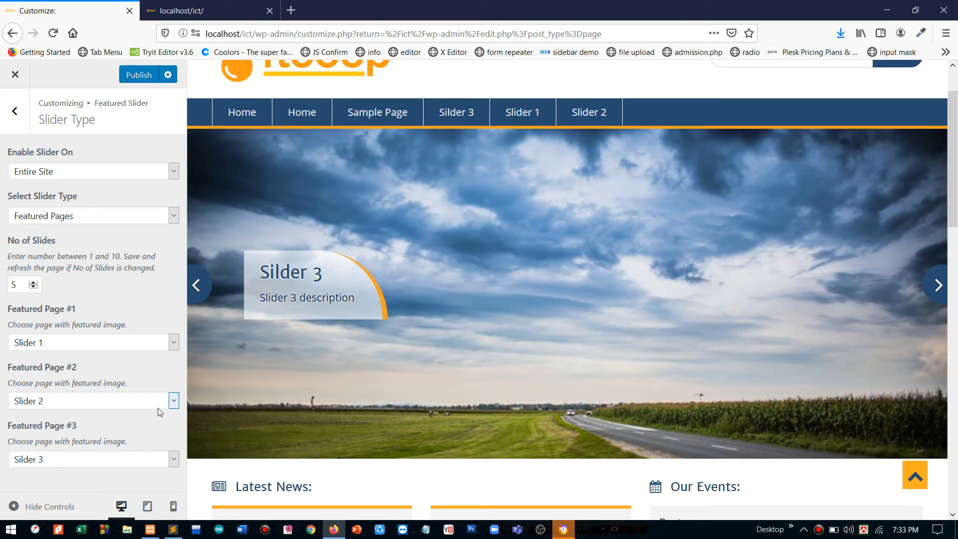
{"action": "left_click", "coordinate": [142, 76]}
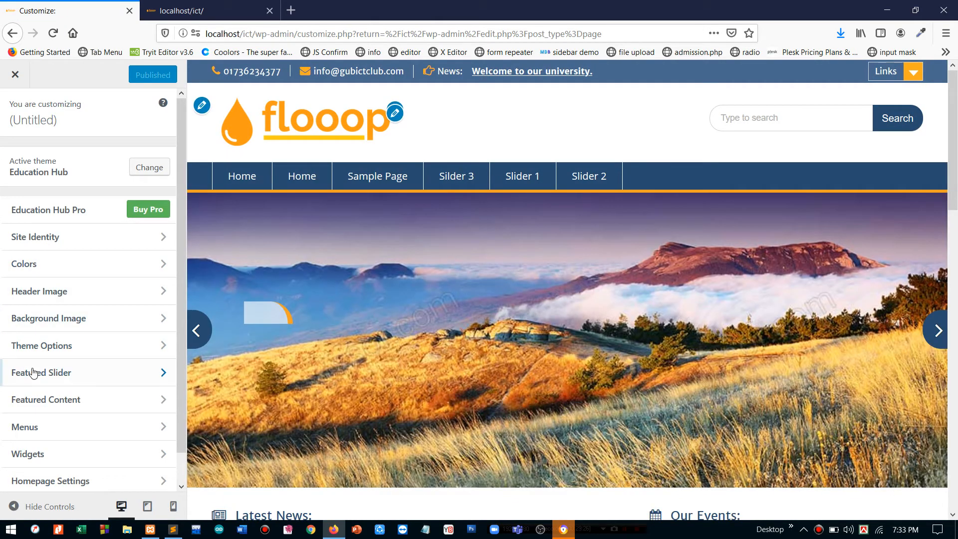
- Set No of Slides to 3 under Slider Type, publish, and reload the Customizer
{"action": "left_click", "coordinate": [35, 372]}
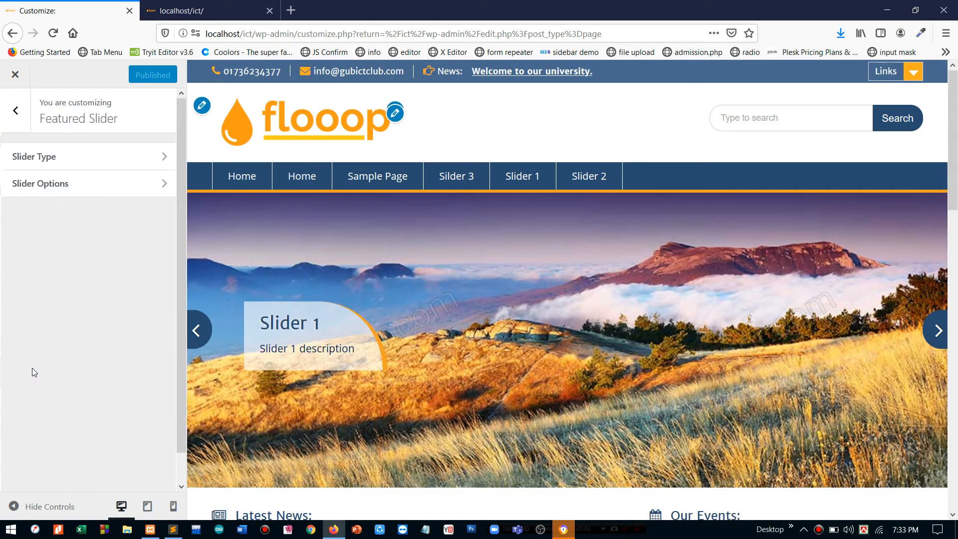
{"action": "left_click", "coordinate": [54, 157]}
{"action": "scroll", "coordinate": [58, 345], "scroll_direction": "down", "scroll_amount": 2}
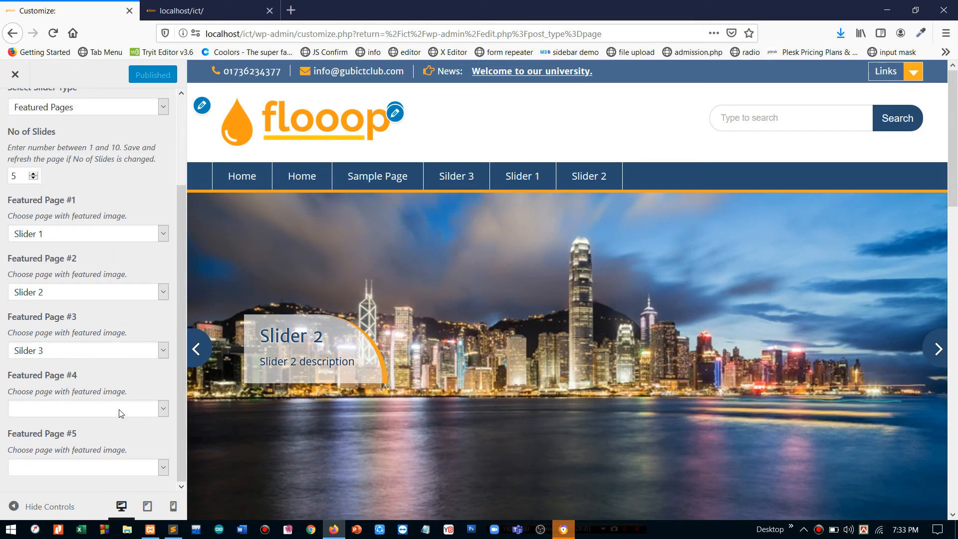
{"action": "scroll", "coordinate": [99, 294], "scroll_direction": "up", "scroll_amount": 2}
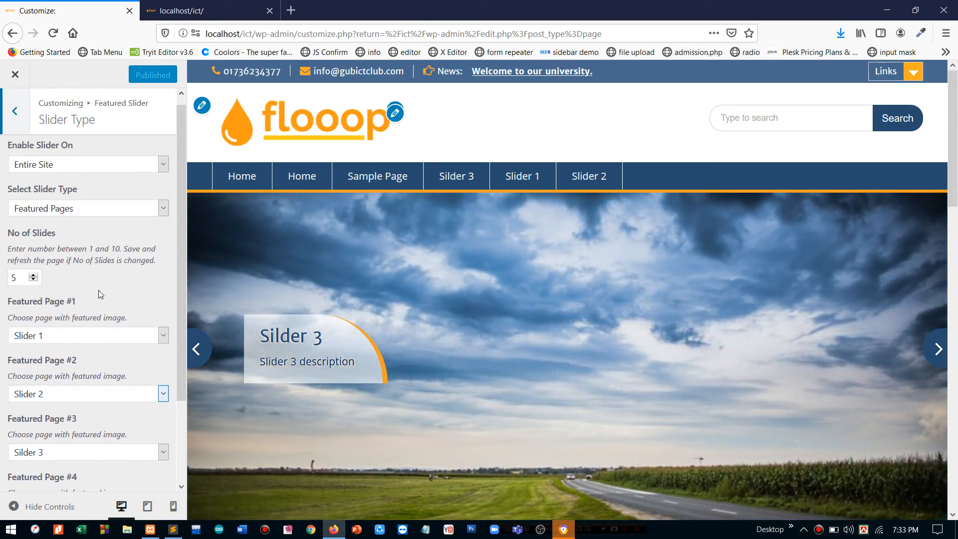
{"action": "left_click", "coordinate": [33, 280]}
{"action": "left_click", "coordinate": [33, 280]}
{"action": "left_click", "coordinate": [33, 280]}
{"action": "left_click", "coordinate": [34, 276]}
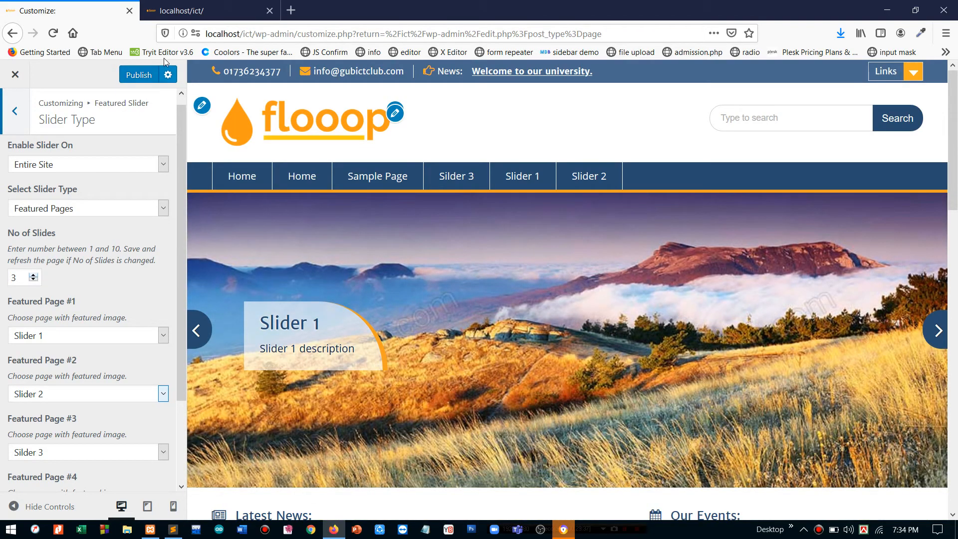
{"action": "left_click", "coordinate": [143, 75]}
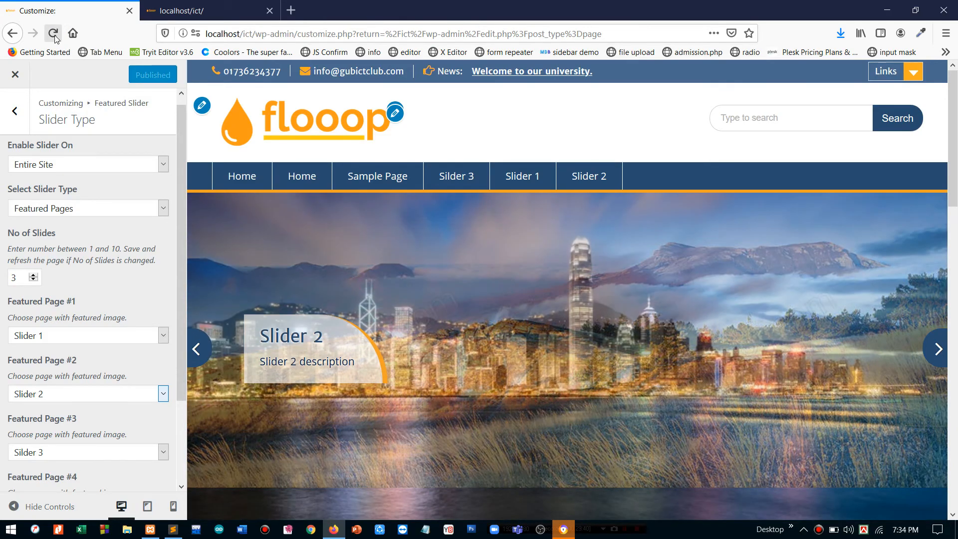
{"action": "left_click", "coordinate": [54, 33]}
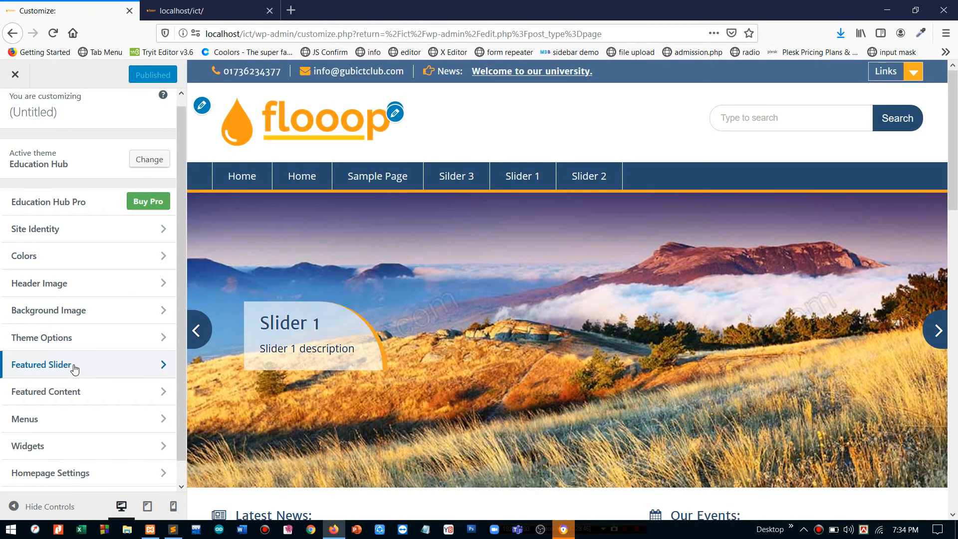
- In Slider Options, try the scrollHorz and none transition effects, then return to fadeout
{"action": "left_click", "coordinate": [75, 368]}
{"action": "left_click", "coordinate": [52, 193]}
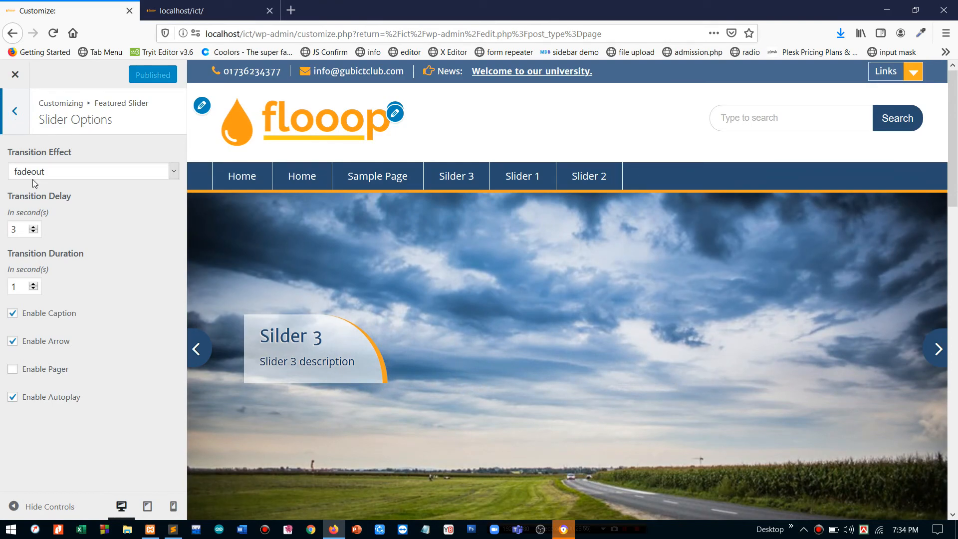
{"action": "left_click", "coordinate": [32, 175]}
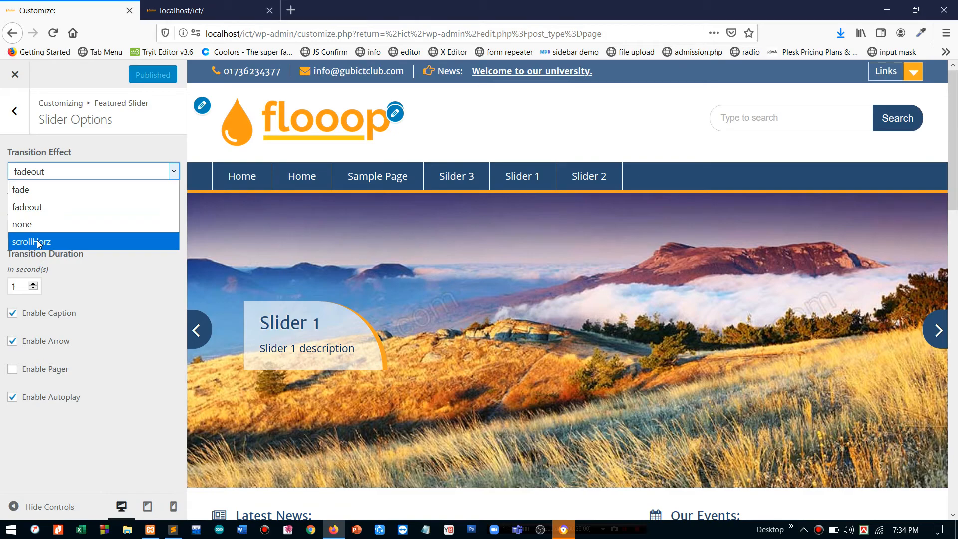
{"action": "left_click", "coordinate": [36, 240]}
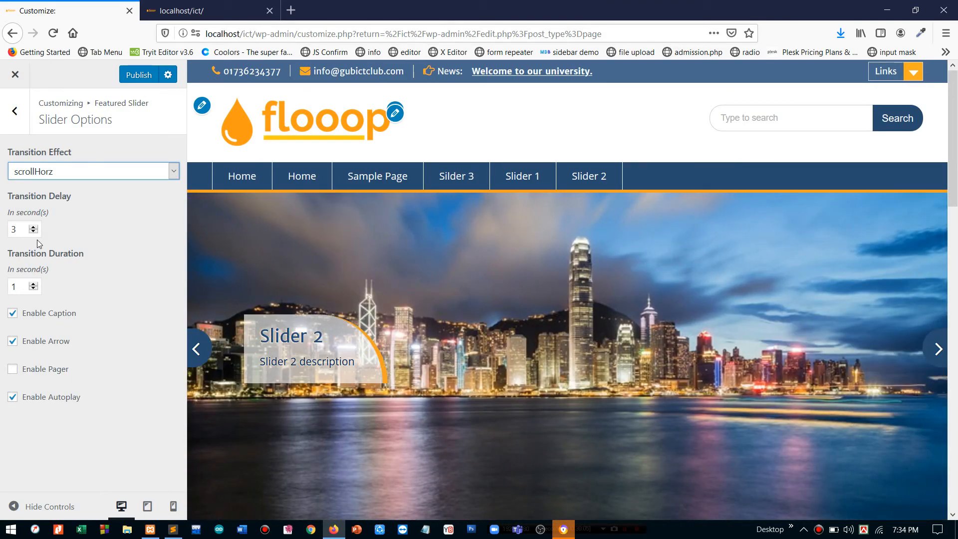
{"action": "left_click", "coordinate": [72, 179]}
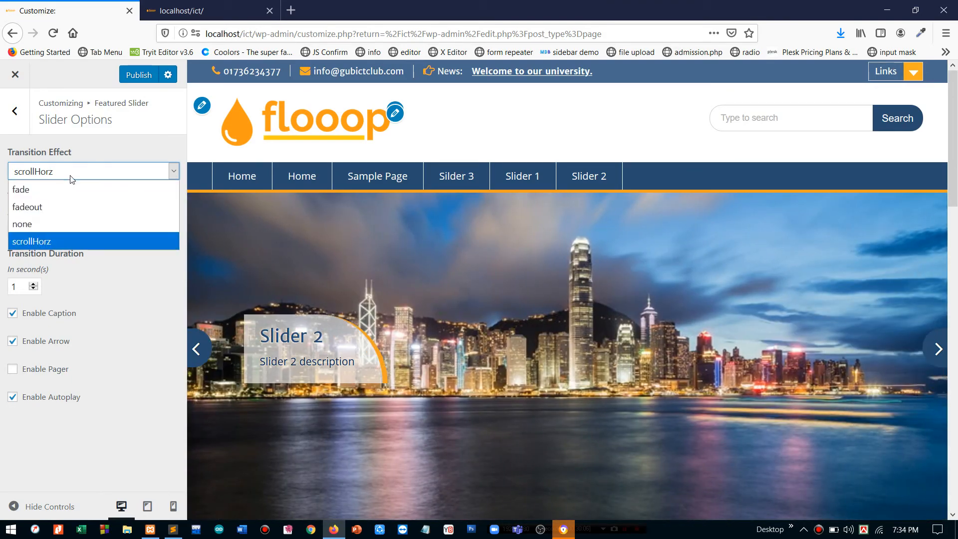
{"action": "left_click", "coordinate": [52, 220]}
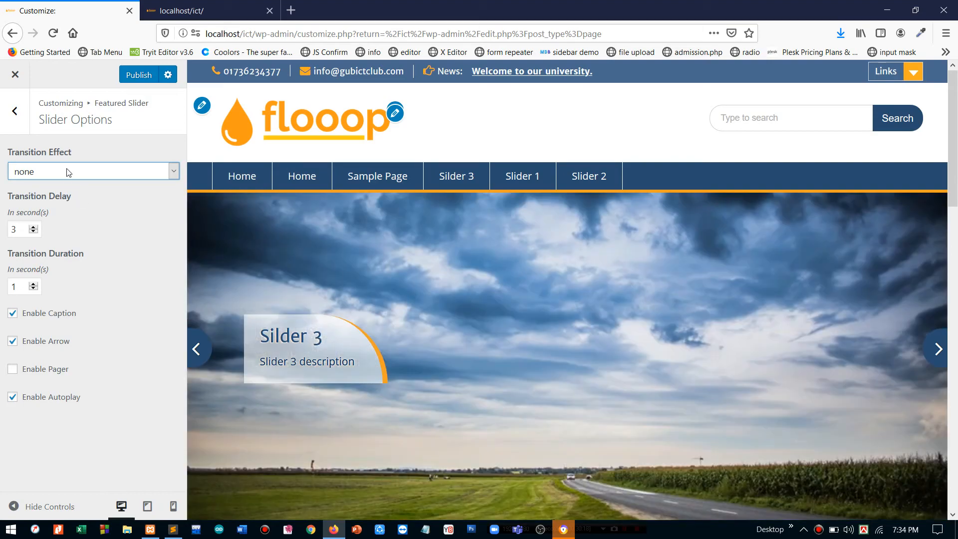
{"action": "left_click", "coordinate": [68, 167]}
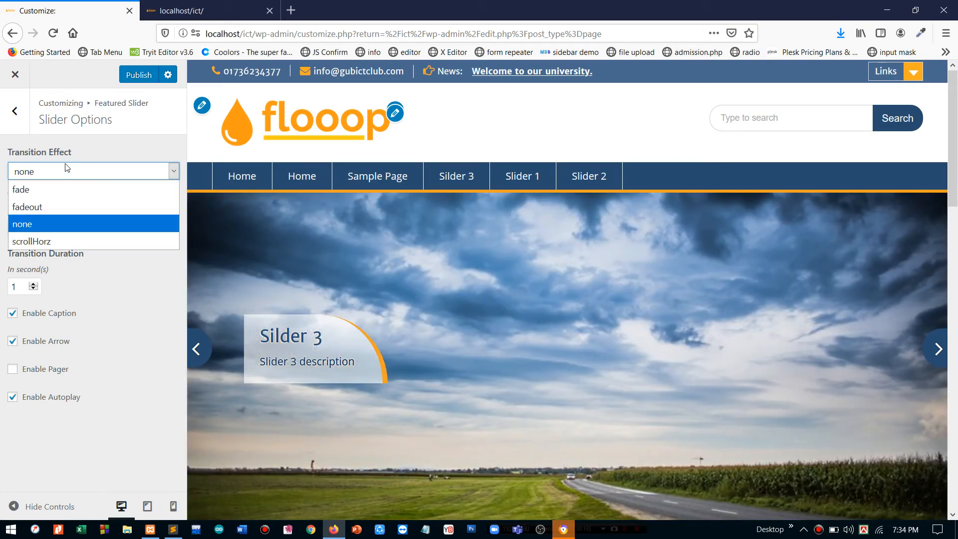
{"action": "left_click", "coordinate": [40, 200]}
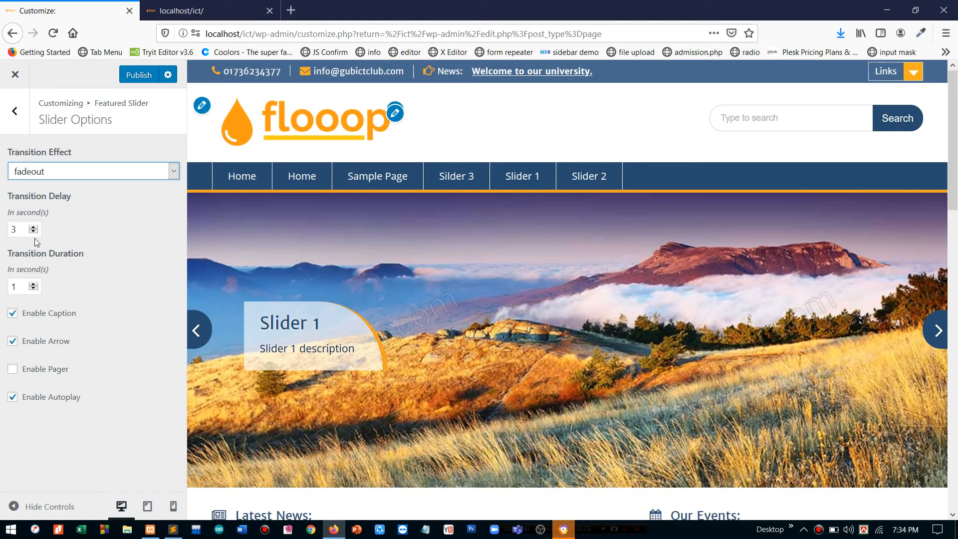
- Set Transition Delay to 1, toggle captions, arrows and autoplay, and enable pager dots
{"action": "double_click", "coordinate": [33, 232]}
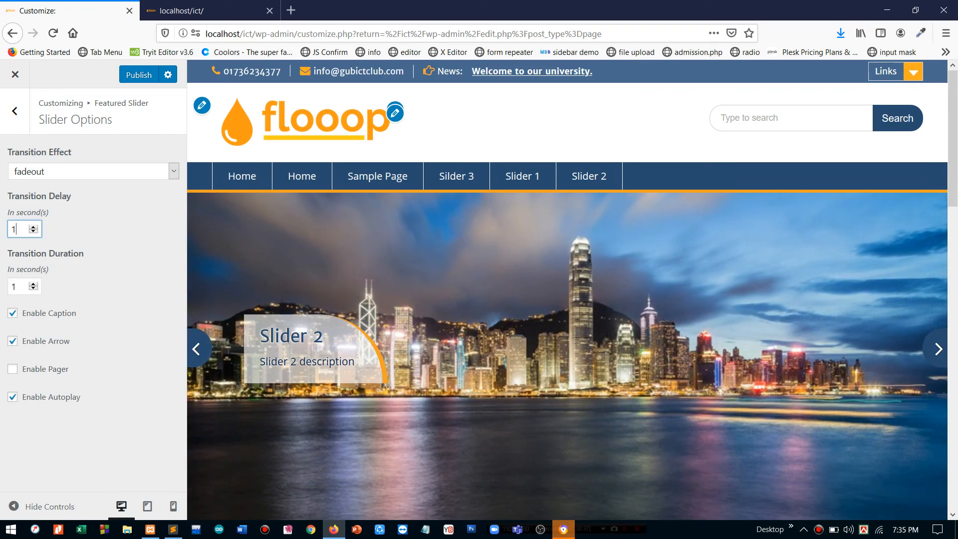
{"action": "left_click", "coordinate": [65, 314]}
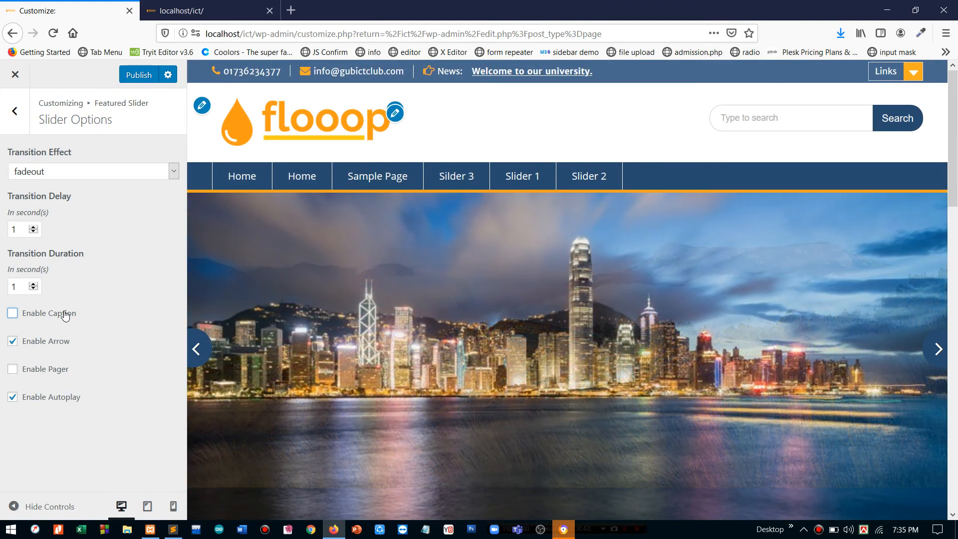
{"action": "left_click", "coordinate": [65, 315]}
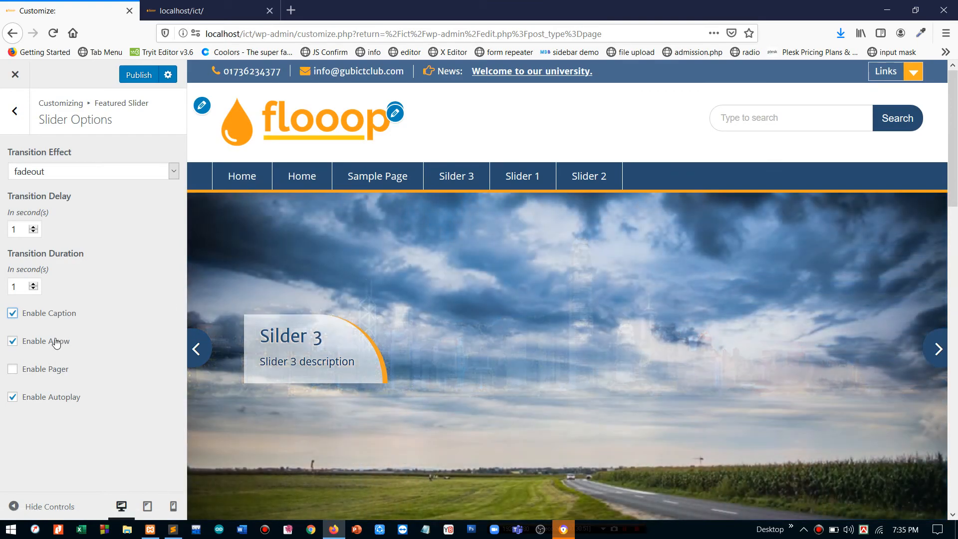
{"action": "left_click", "coordinate": [56, 341]}
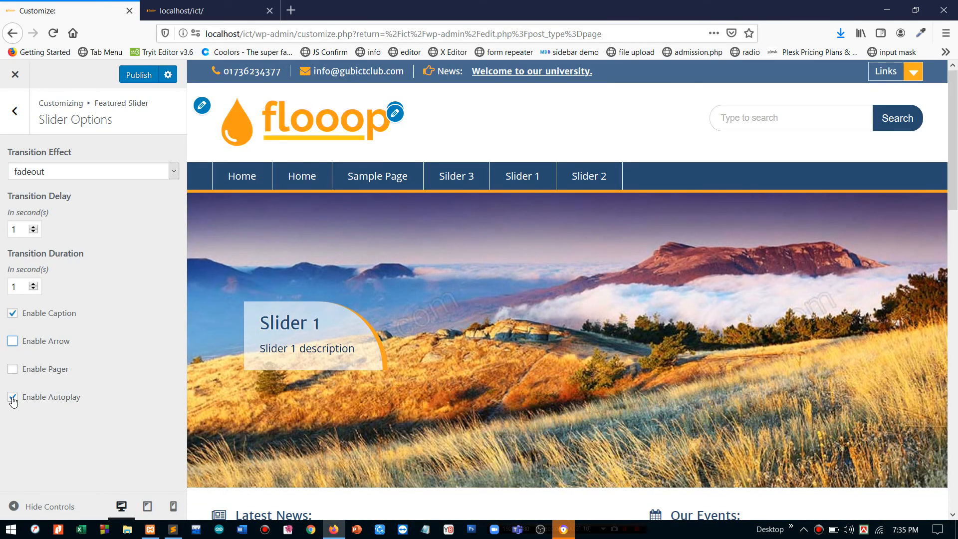
{"action": "left_click", "coordinate": [13, 397]}
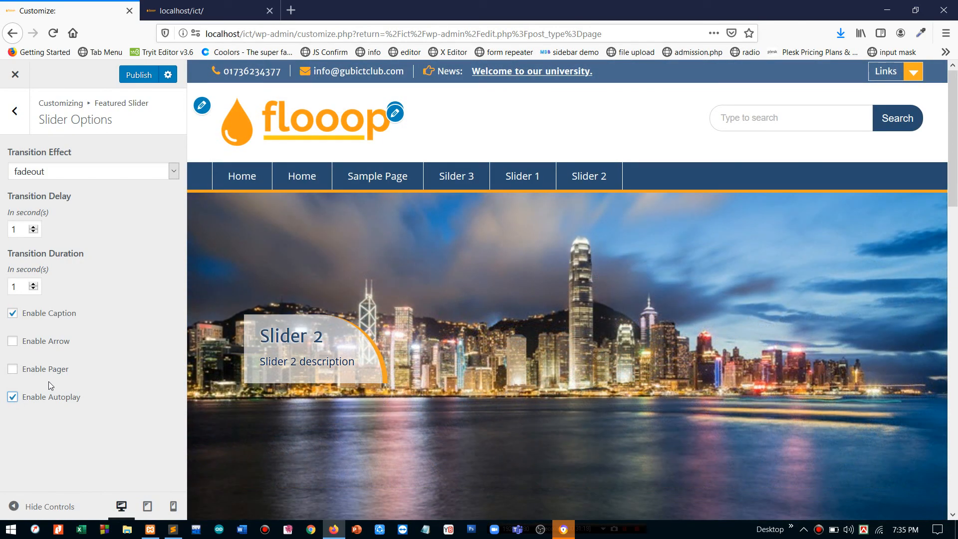
{"action": "left_click", "coordinate": [33, 369]}
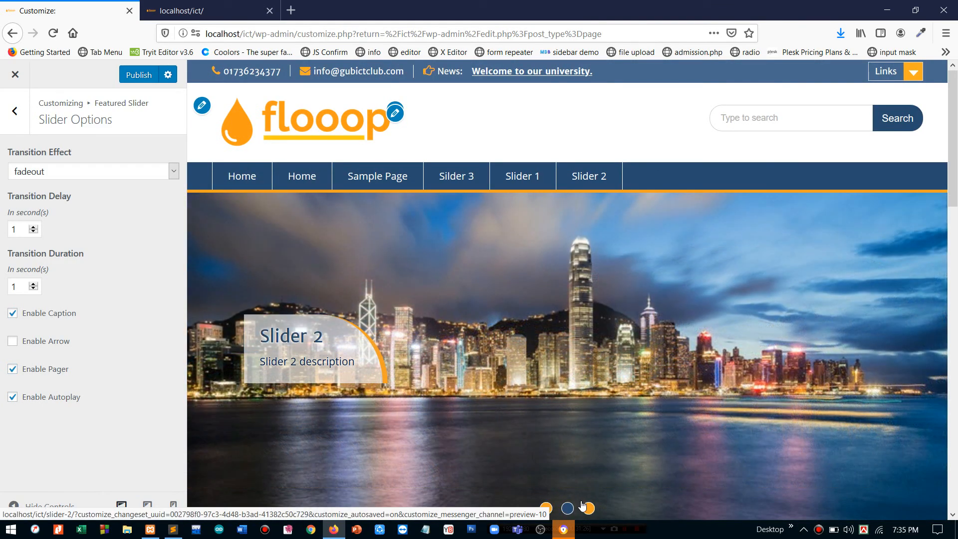
- Test the pager dots on Slider 3, 1 and 2, re-enable arrows, and return to the main Customizer list
{"action": "left_click", "coordinate": [589, 509]}
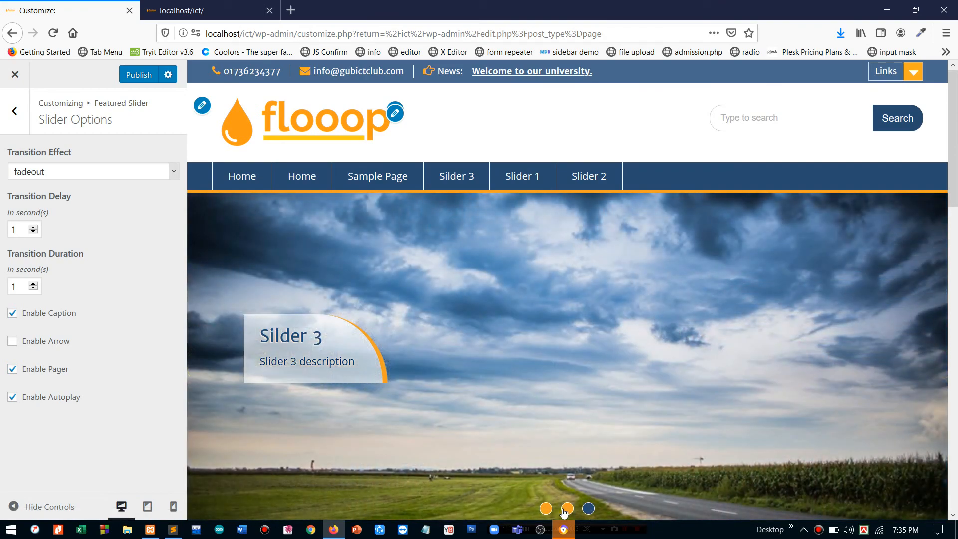
{"action": "left_click", "coordinate": [545, 509]}
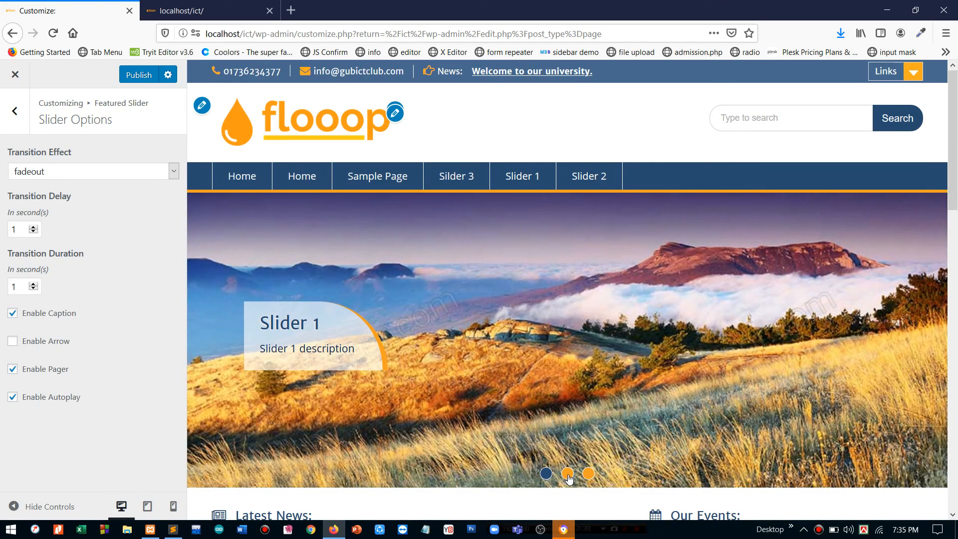
{"action": "left_click", "coordinate": [573, 475]}
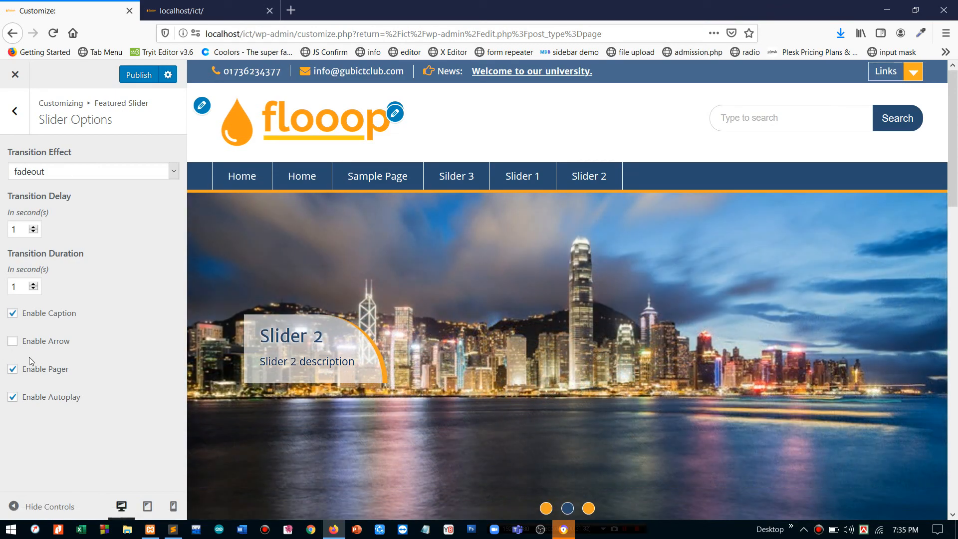
{"action": "left_click", "coordinate": [33, 348]}
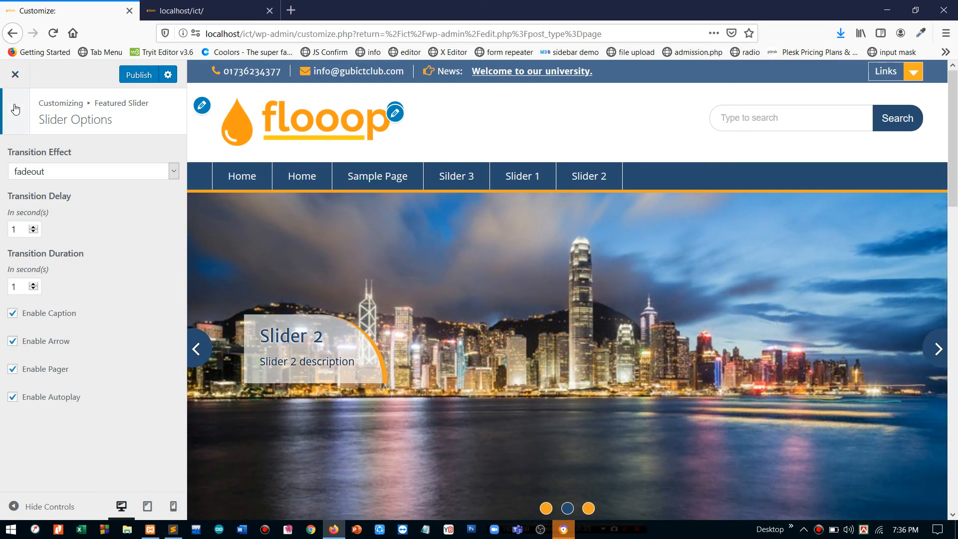
{"action": "left_click", "coordinate": [15, 111]}
{"action": "left_click", "coordinate": [15, 109]}
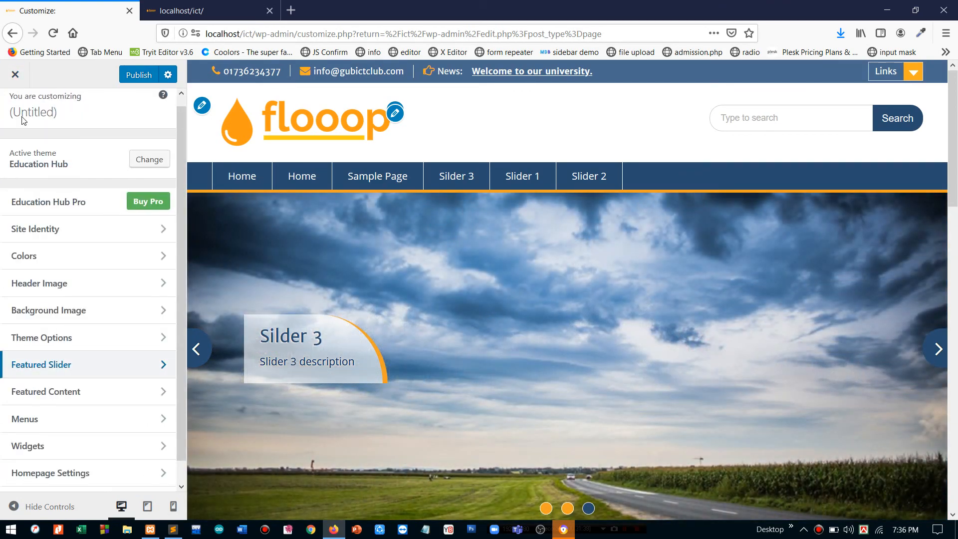
{"action": "scroll", "coordinate": [73, 373], "scroll_direction": "down", "scroll_amount": 1}
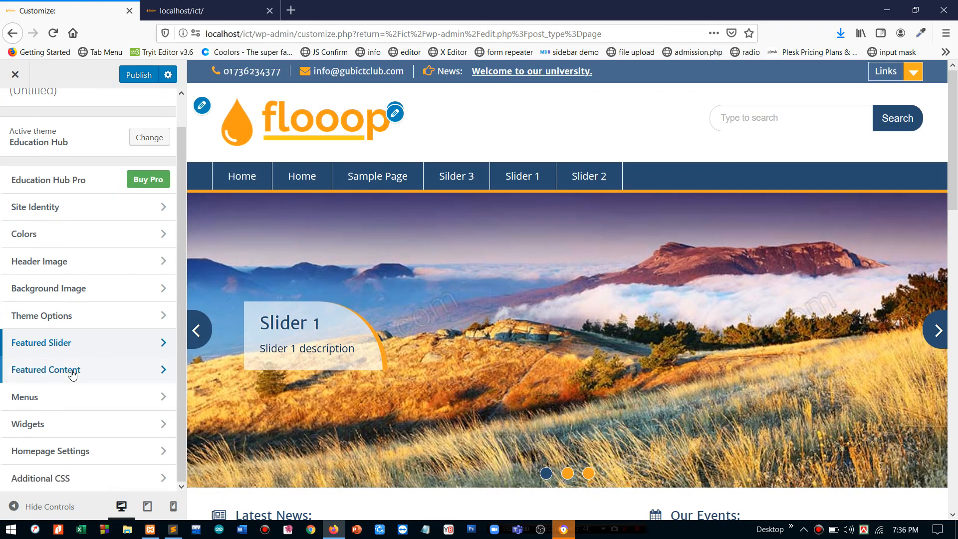